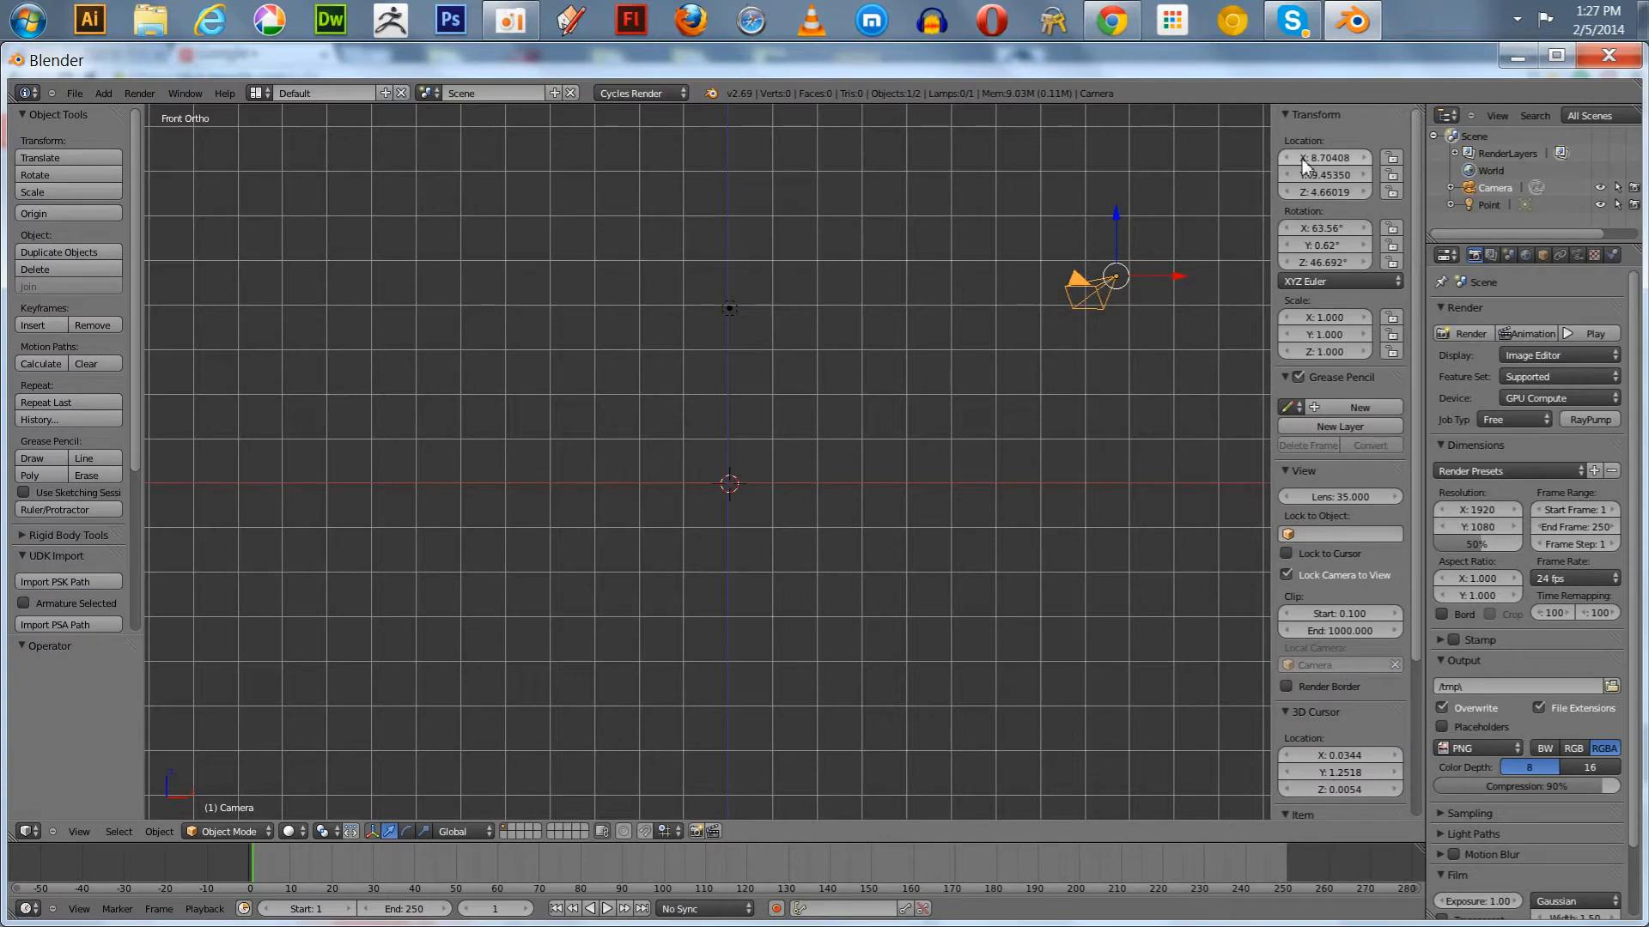
Set the camera's X and Y location to 0.
type("0")
key("Return")
left_click(1318, 174)
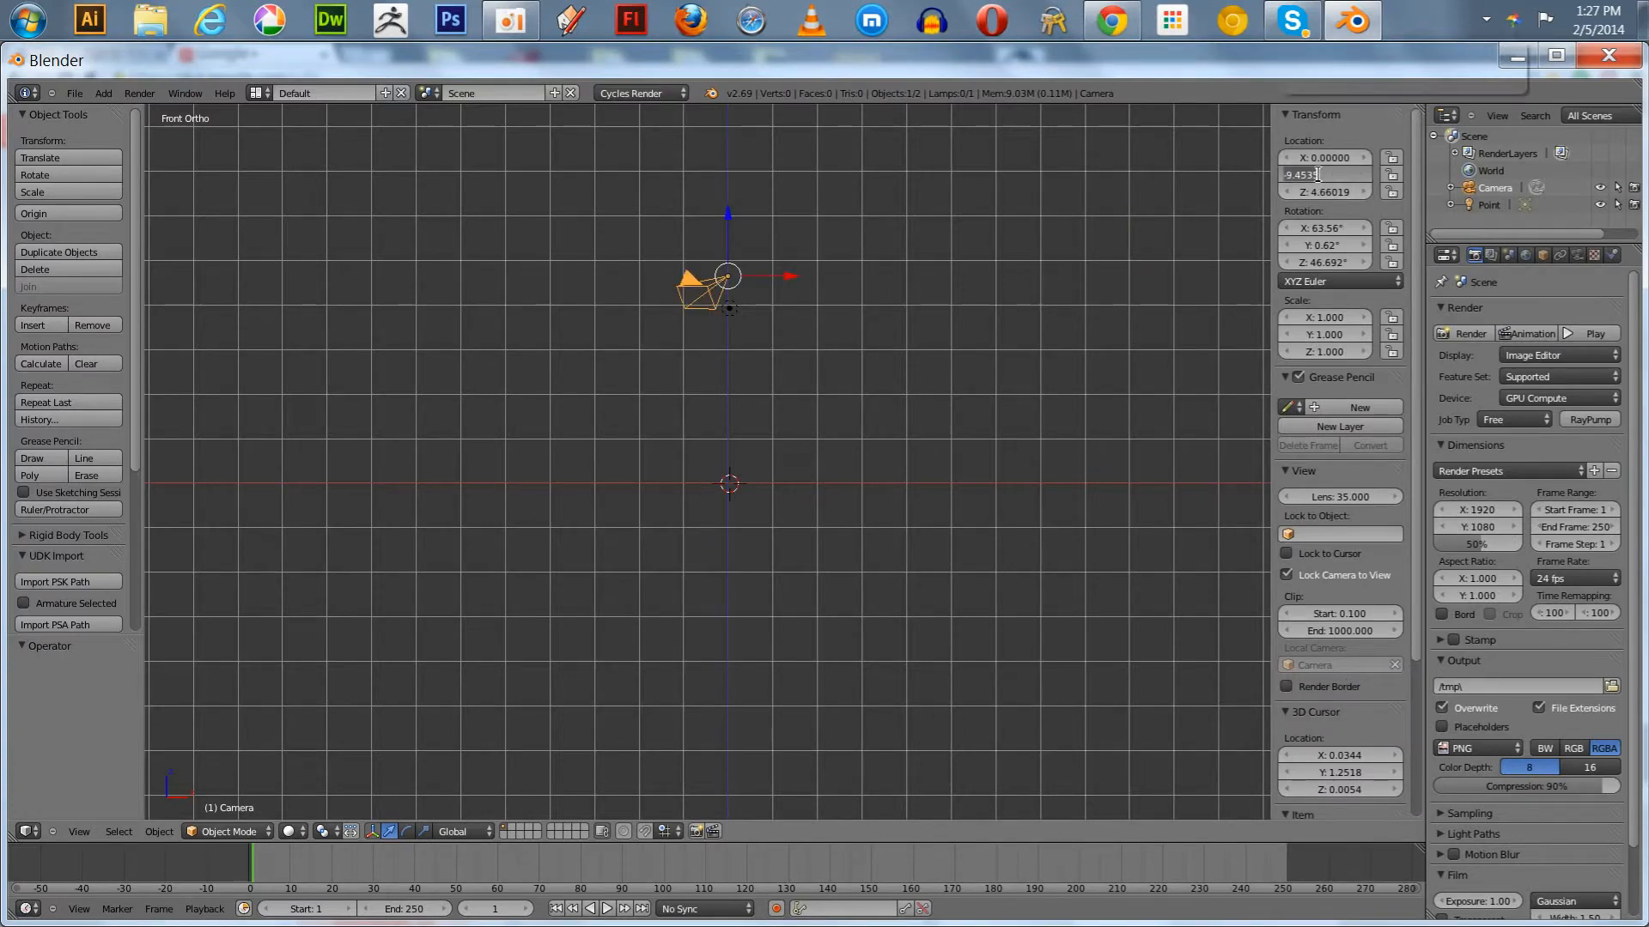
type("0")
key("Return")
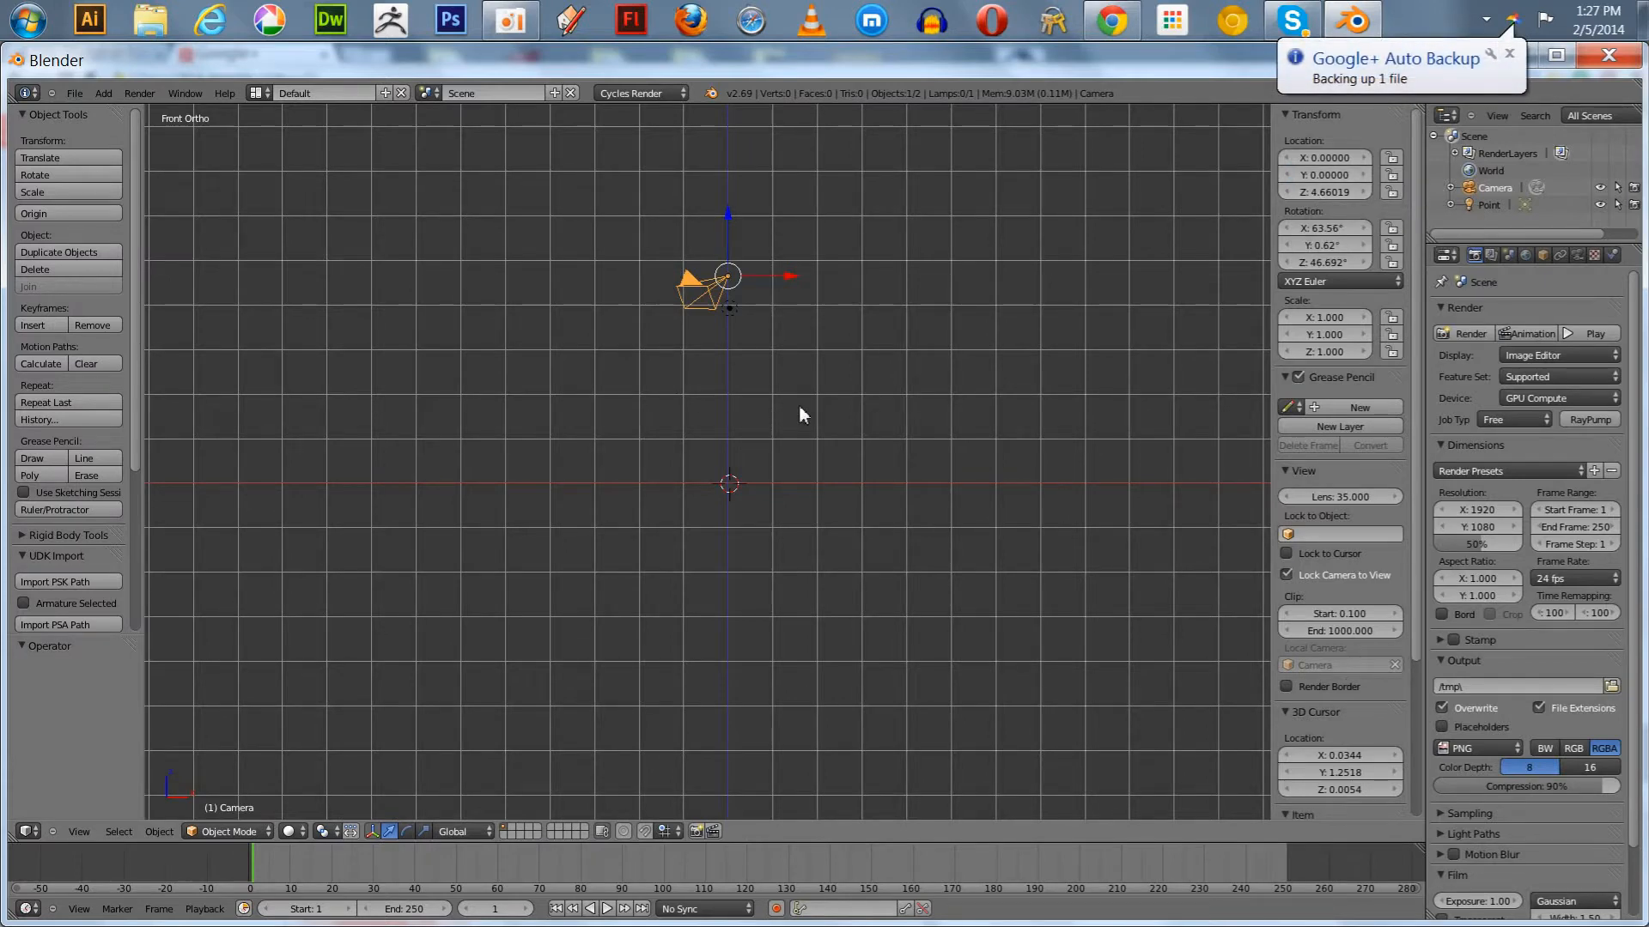
Clear the camera's rotation and rotate it 90 degrees around the X axis.
key("alt+r")
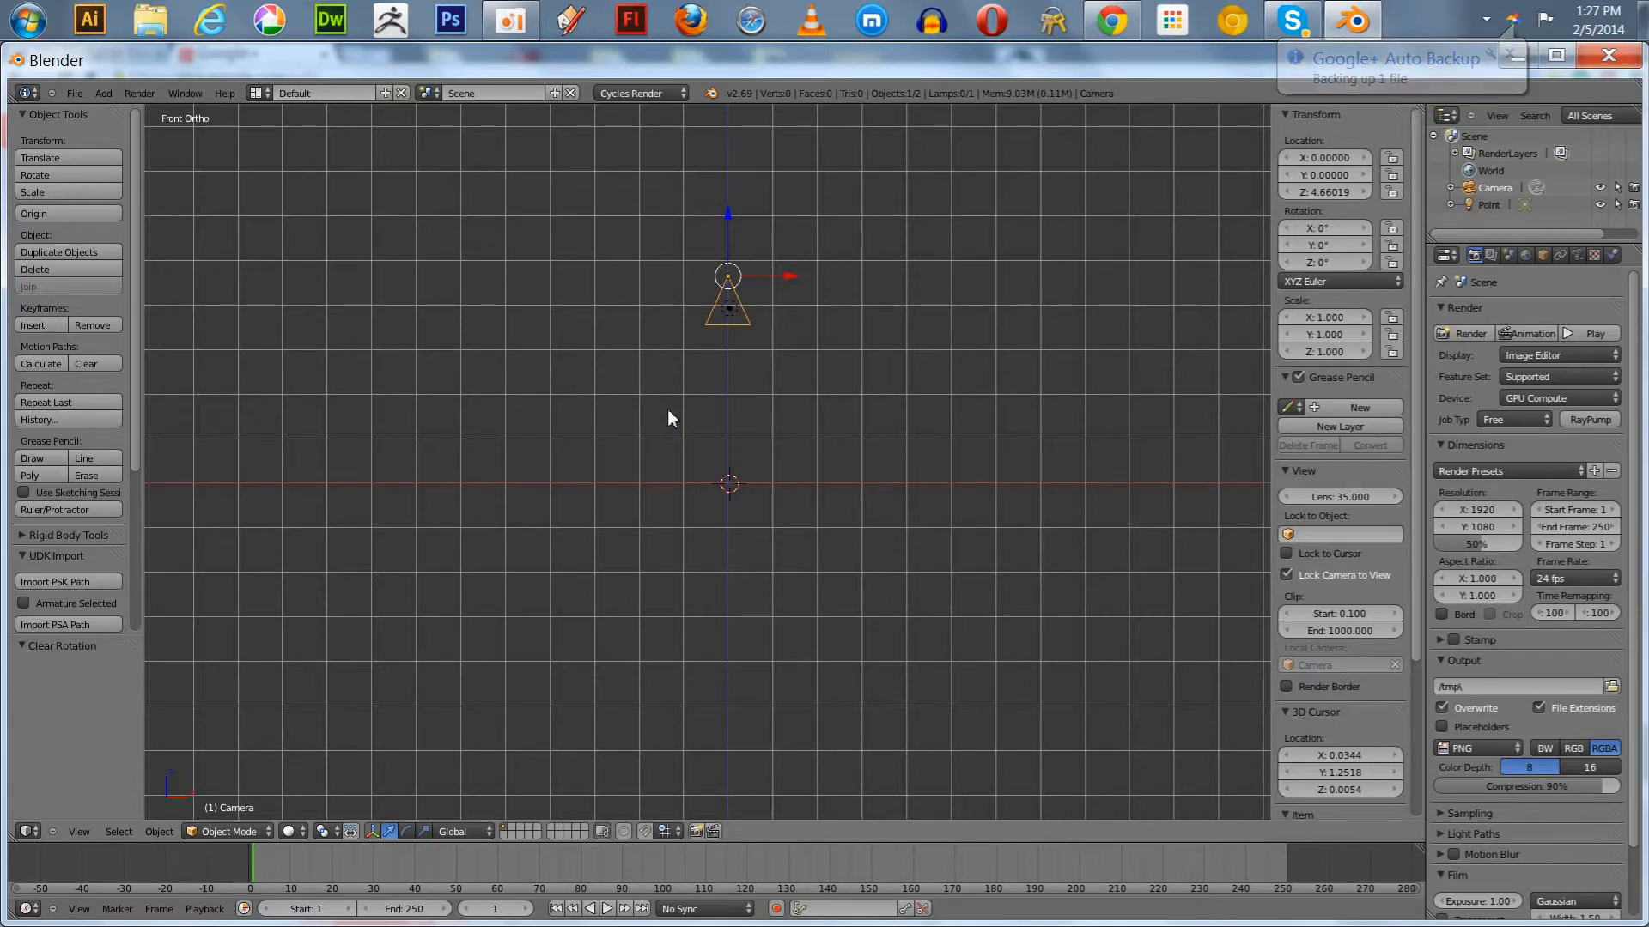
type("rx")
type("90")
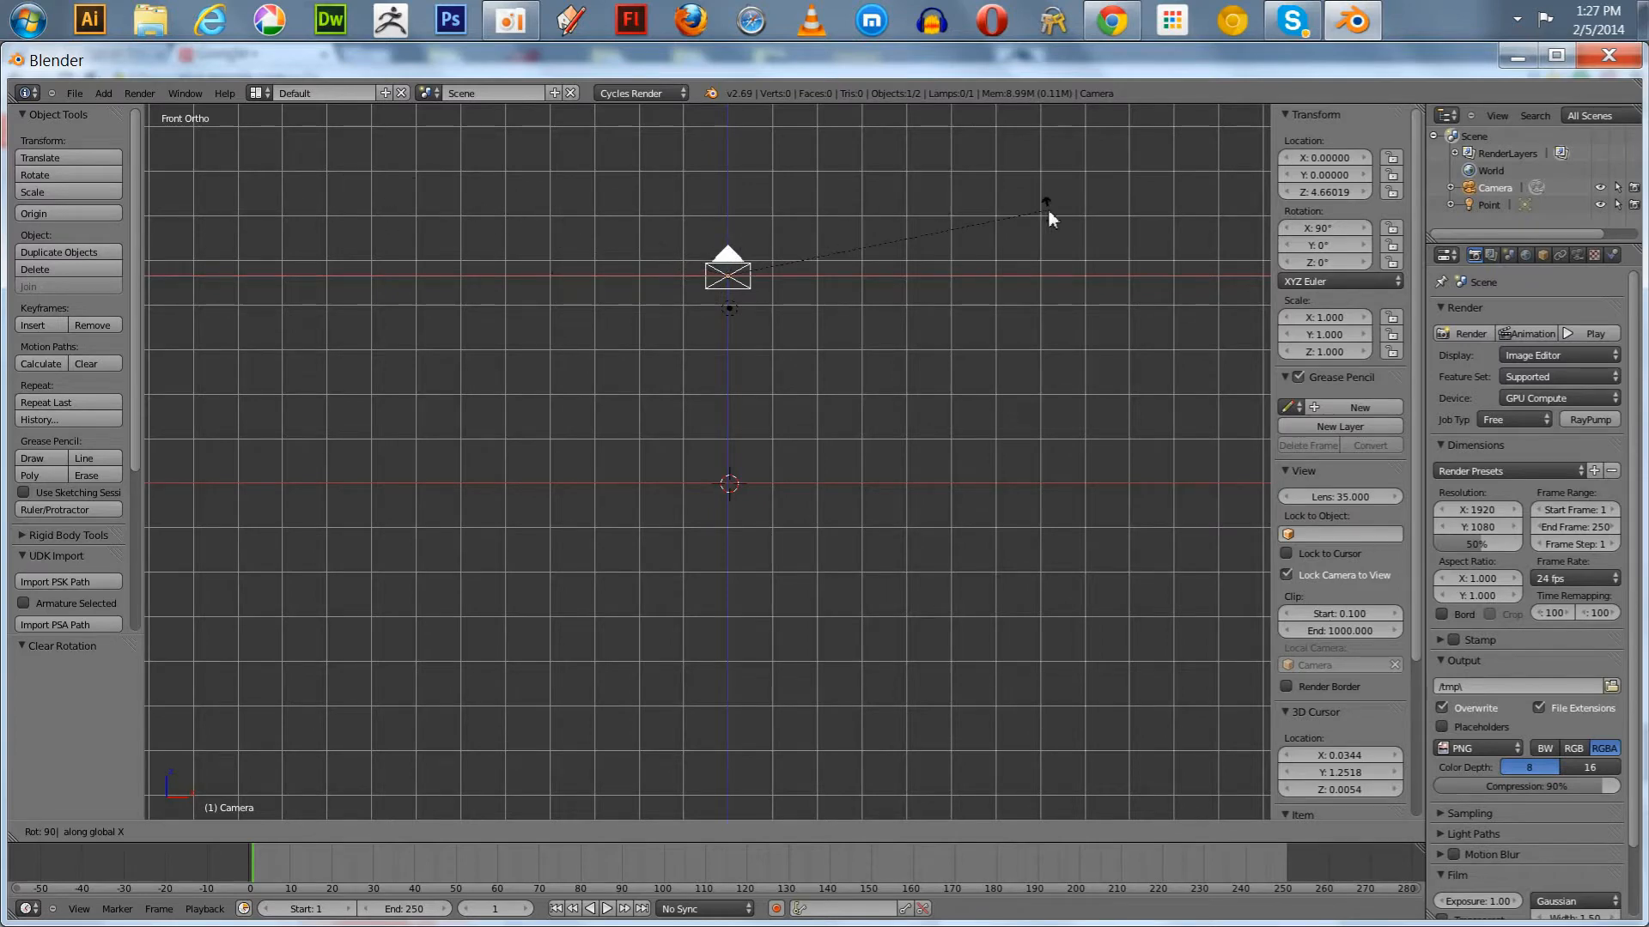
key("Return")
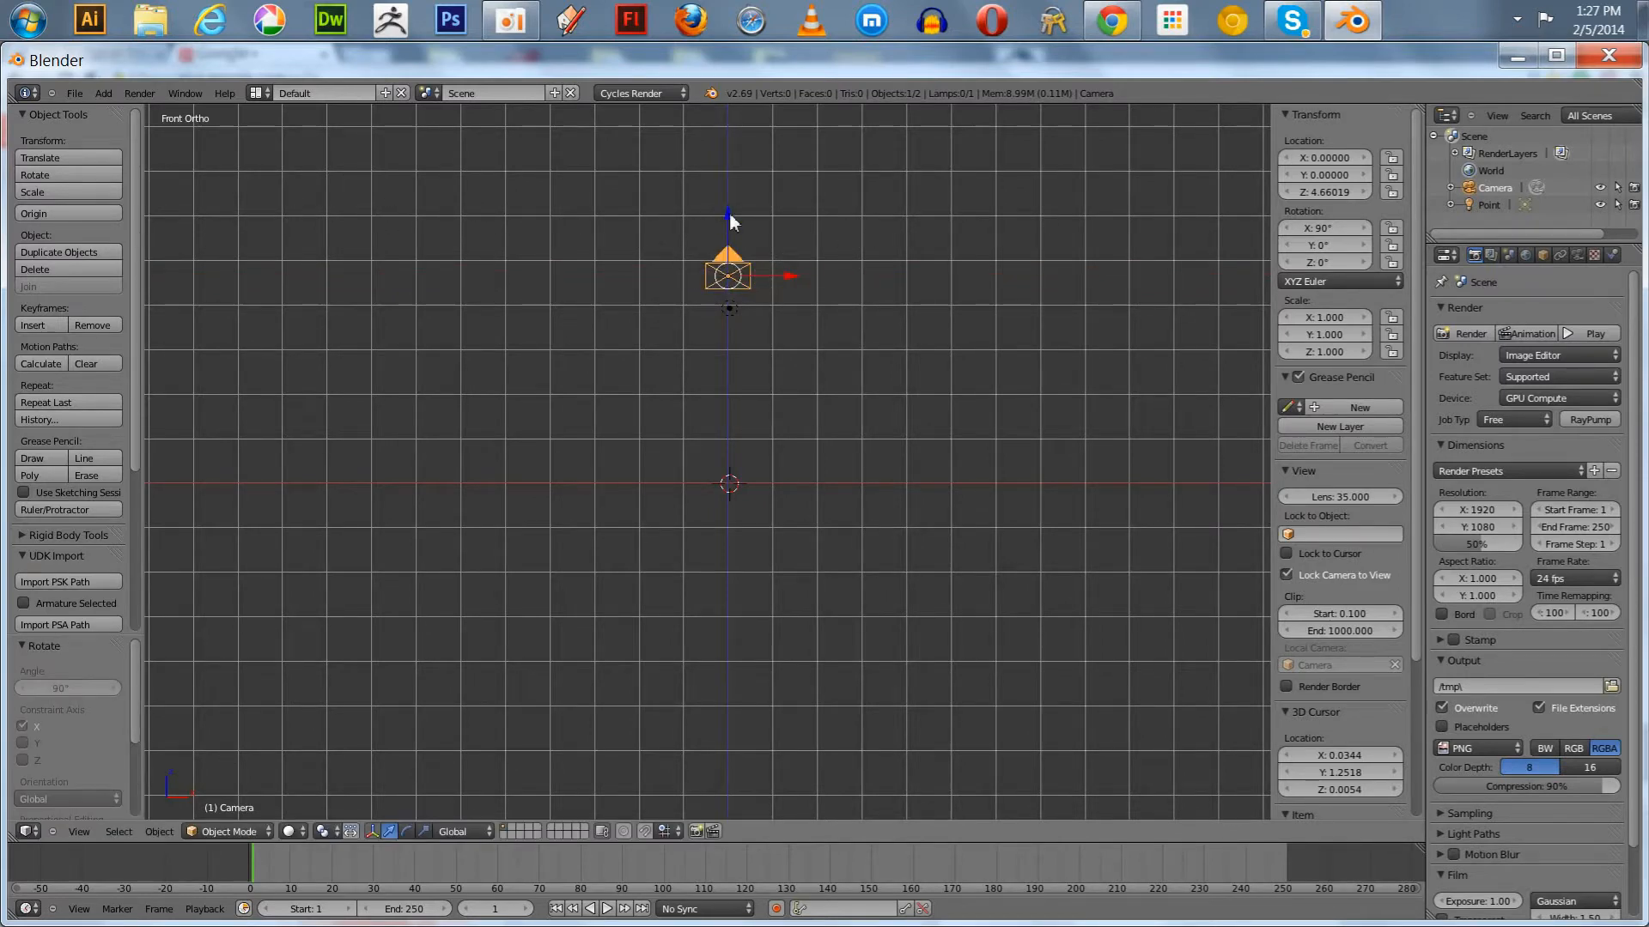
Lower the camera to about Z 0.02 and, in top view, pull it back along Y to about -6.2.
left_click_drag(731, 221, 748, 421)
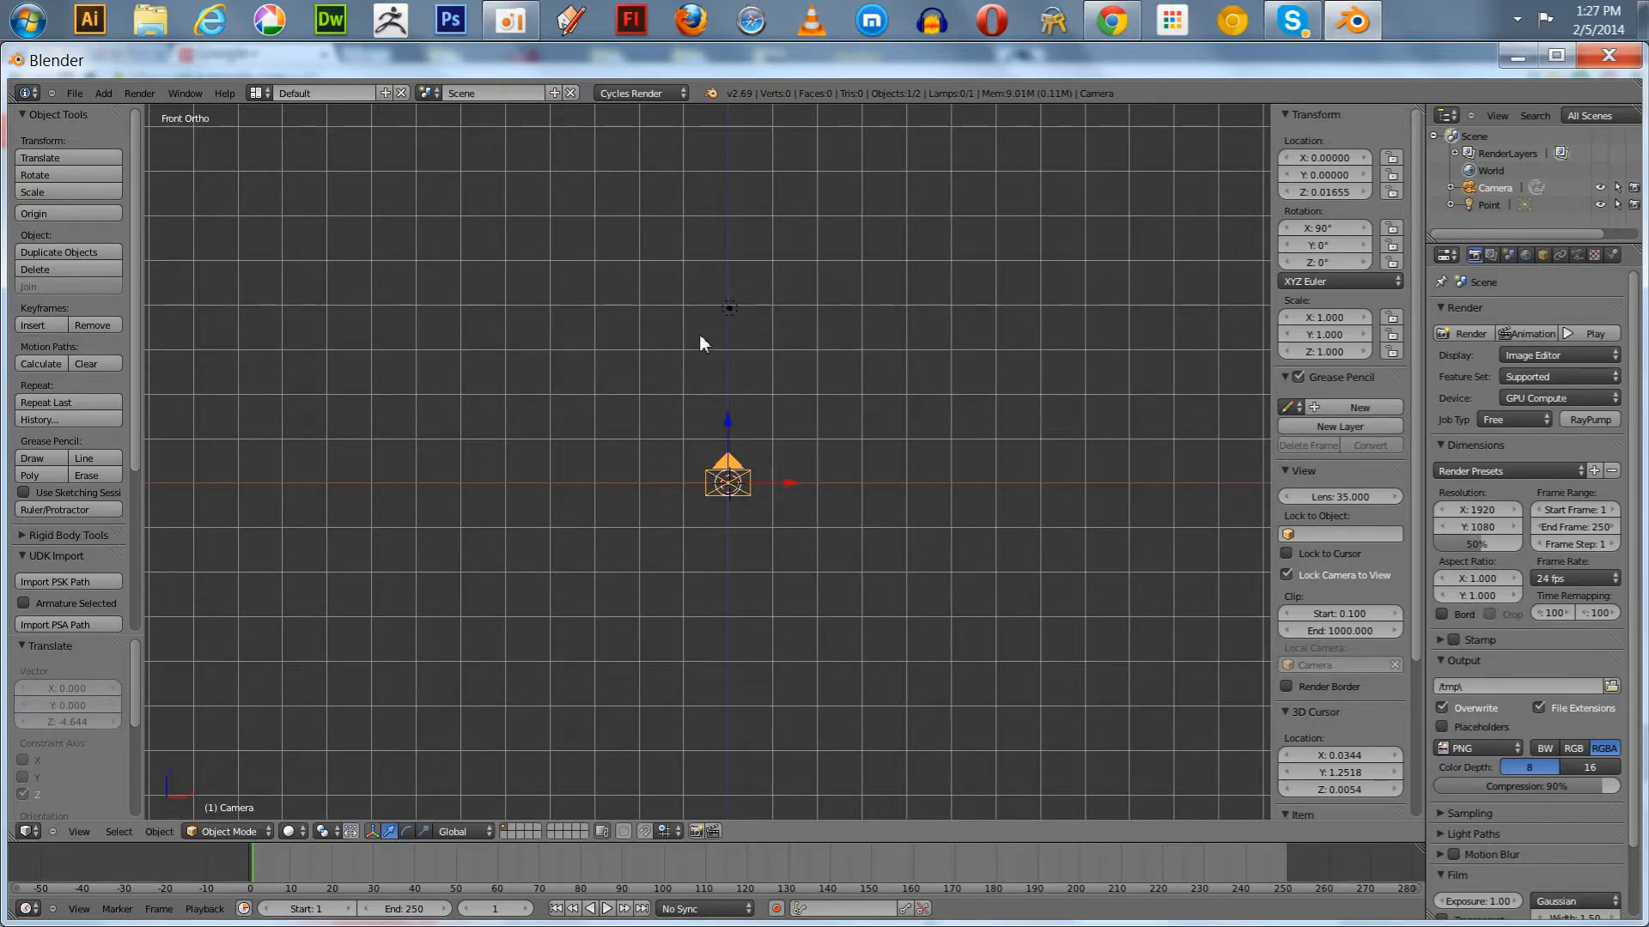
key("KP_7")
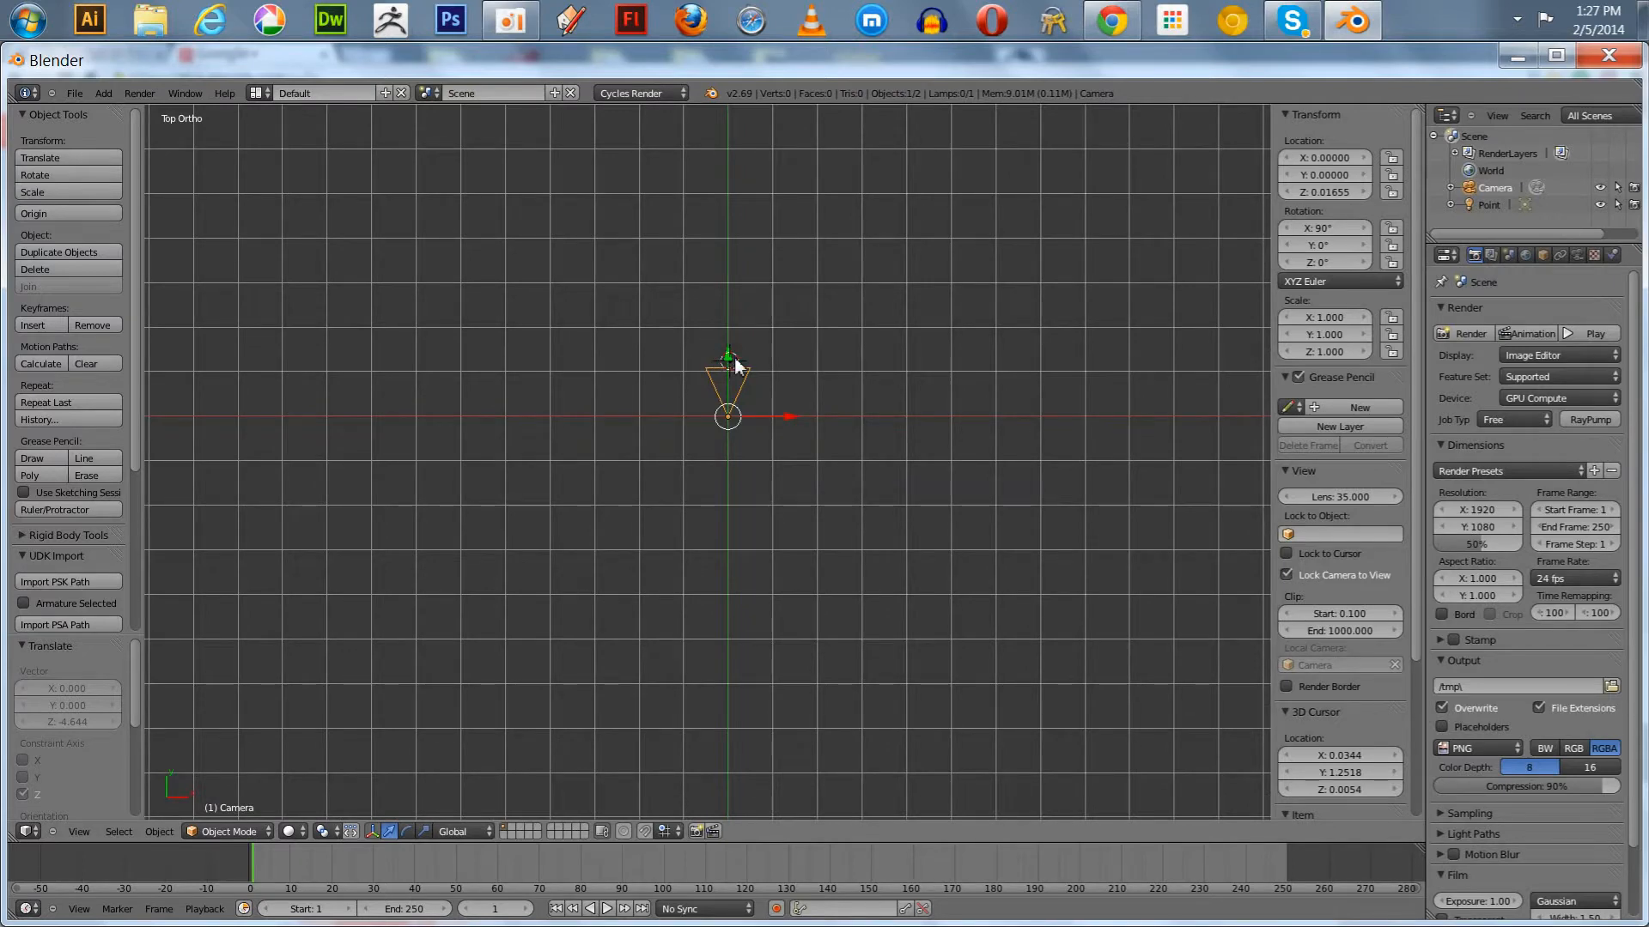
left_click_drag(730, 359, 745, 636)
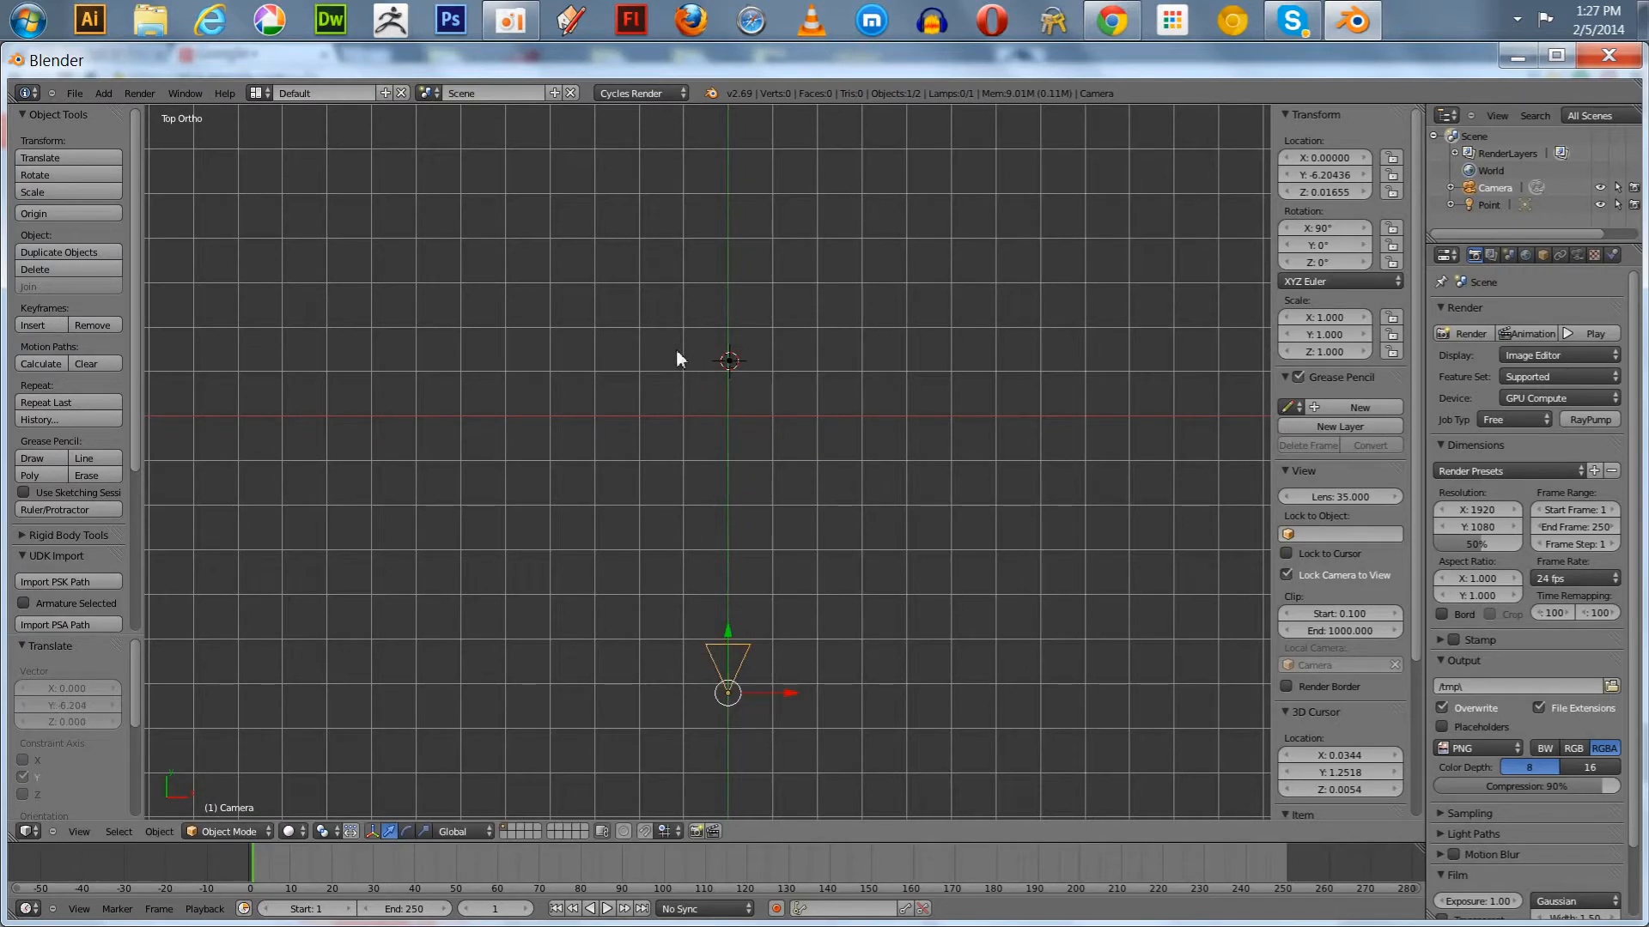
Move the point lamp along Y to about -7.17, just behind the camera.
right_click(728, 368)
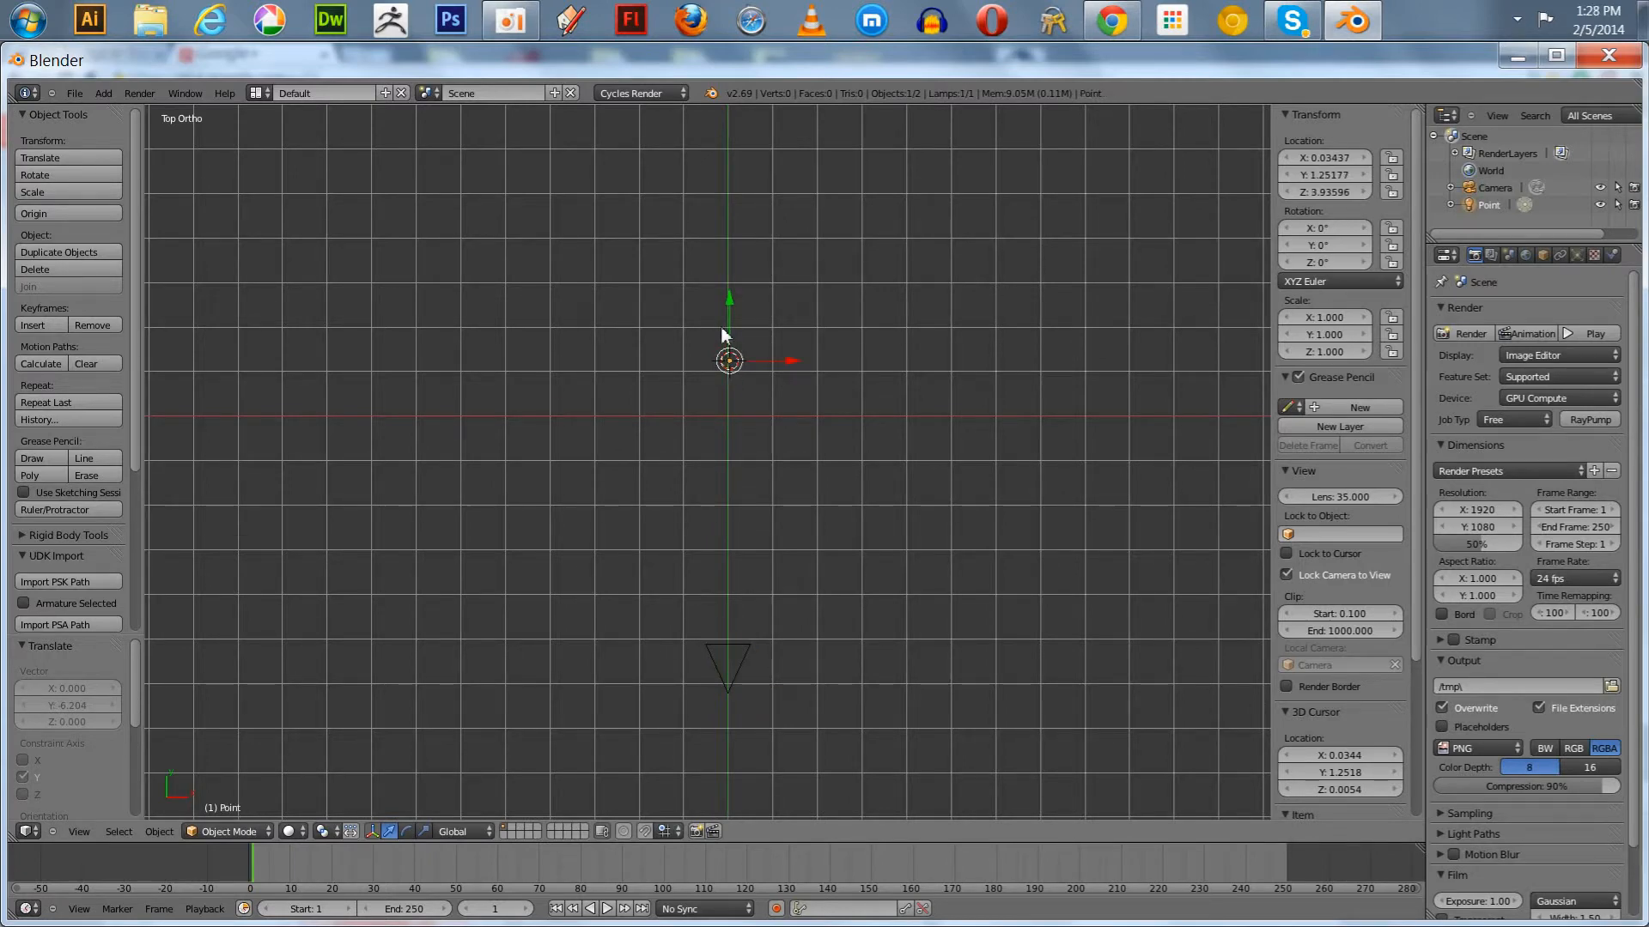
left_click_drag(733, 324, 769, 696)
Place the 3D cursor at about X -0.07, Y 1.03 and add a text object there.
left_click(726, 370)
key("shift+a")
mouse_move(728, 378)
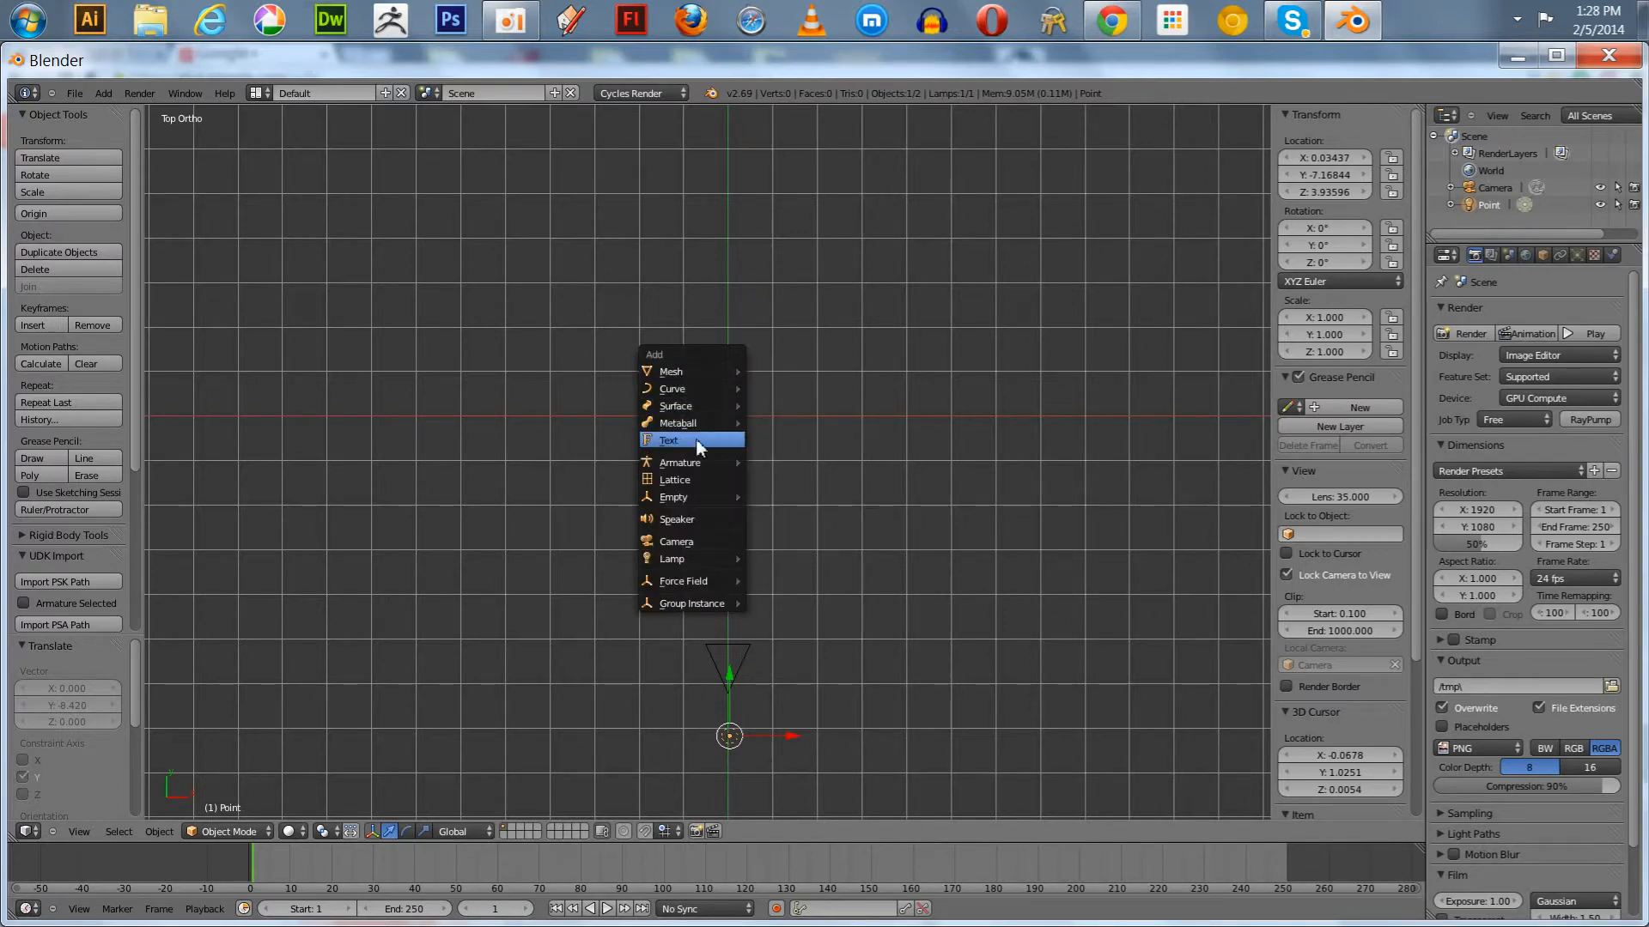
left_click(697, 440)
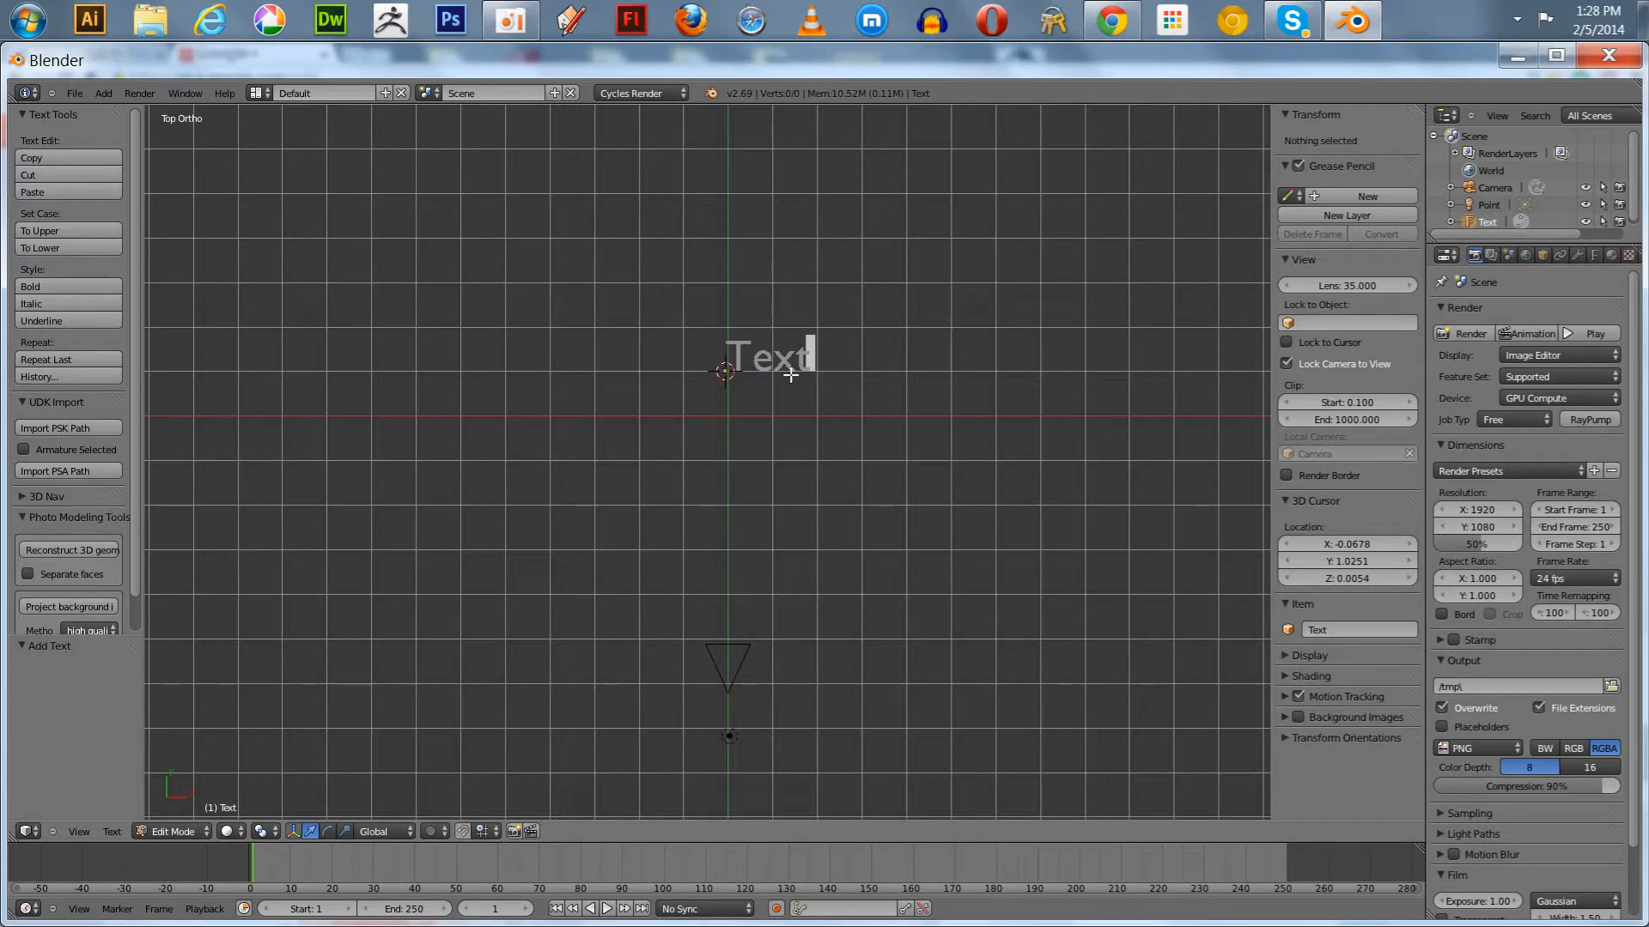
Replace the placeholder text with "Vector Studios" and return to Object Mode.
key("BackSpace")
key("BackSpace")
key("BackSpace")
key("BackSpace")
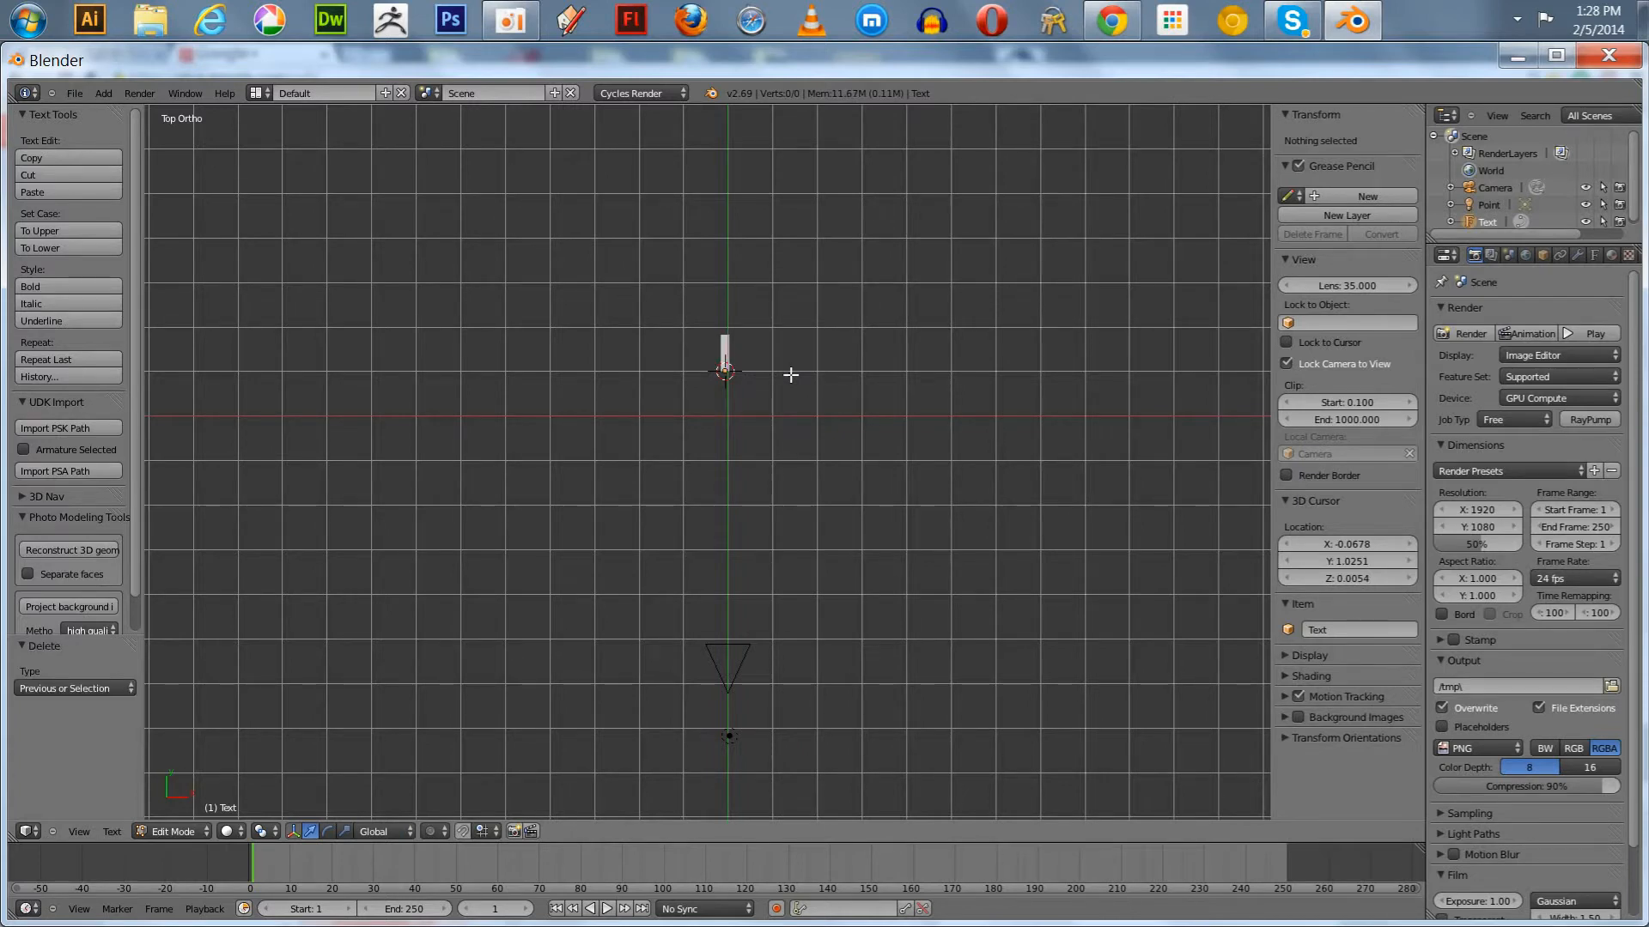
type("Vector St")
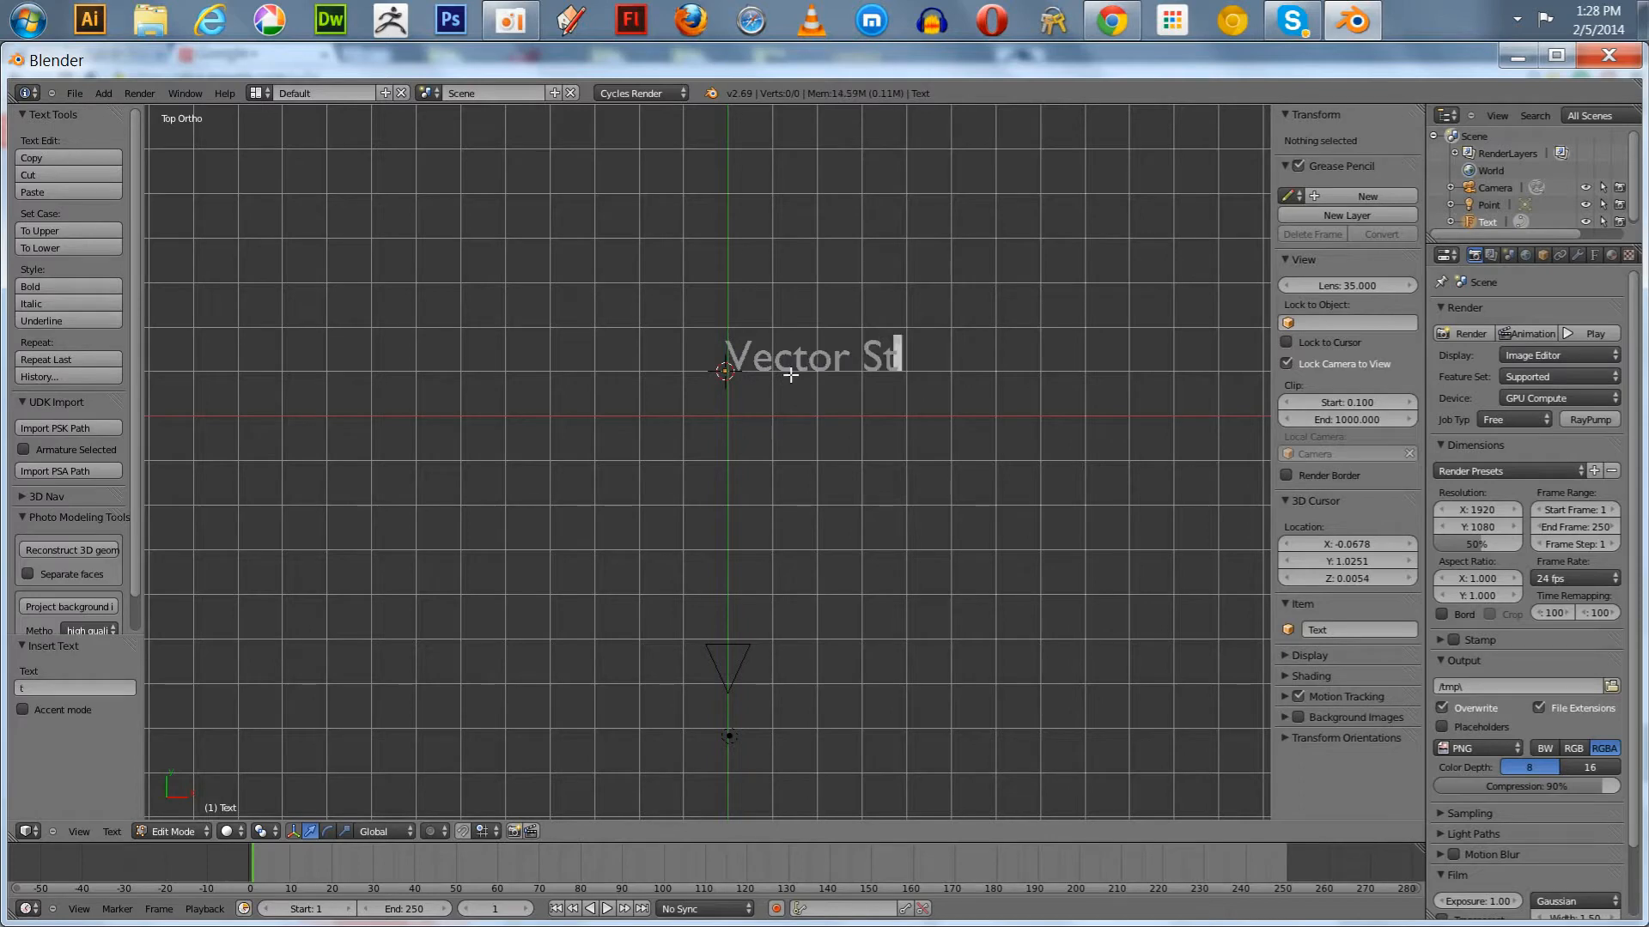
type("udios")
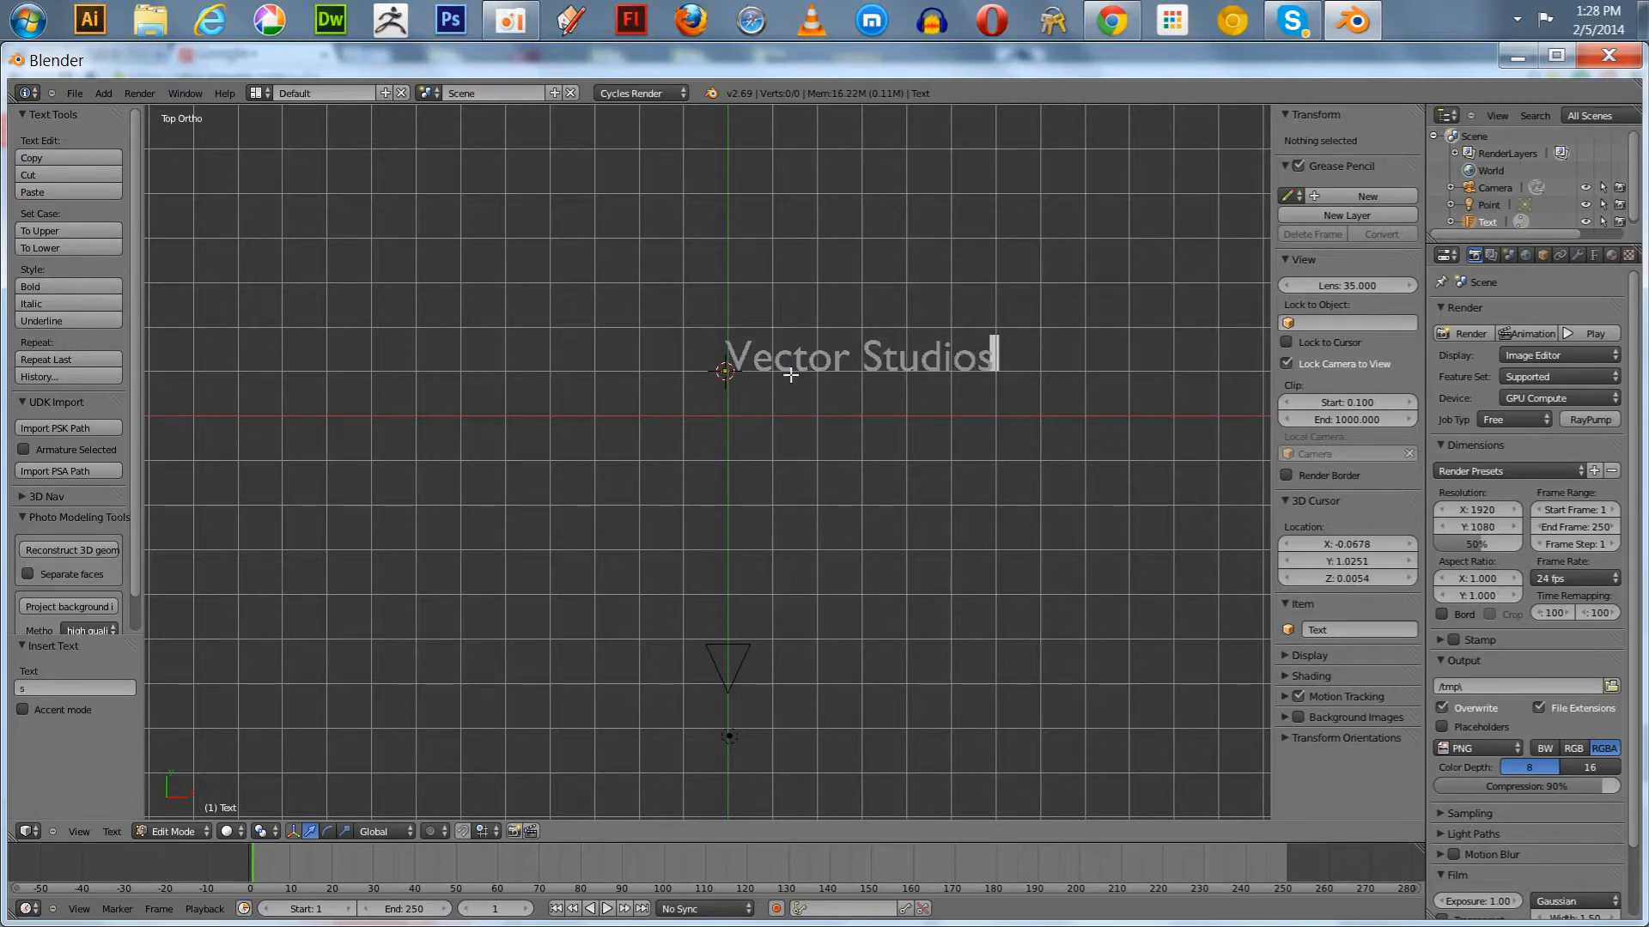
key("Tab")
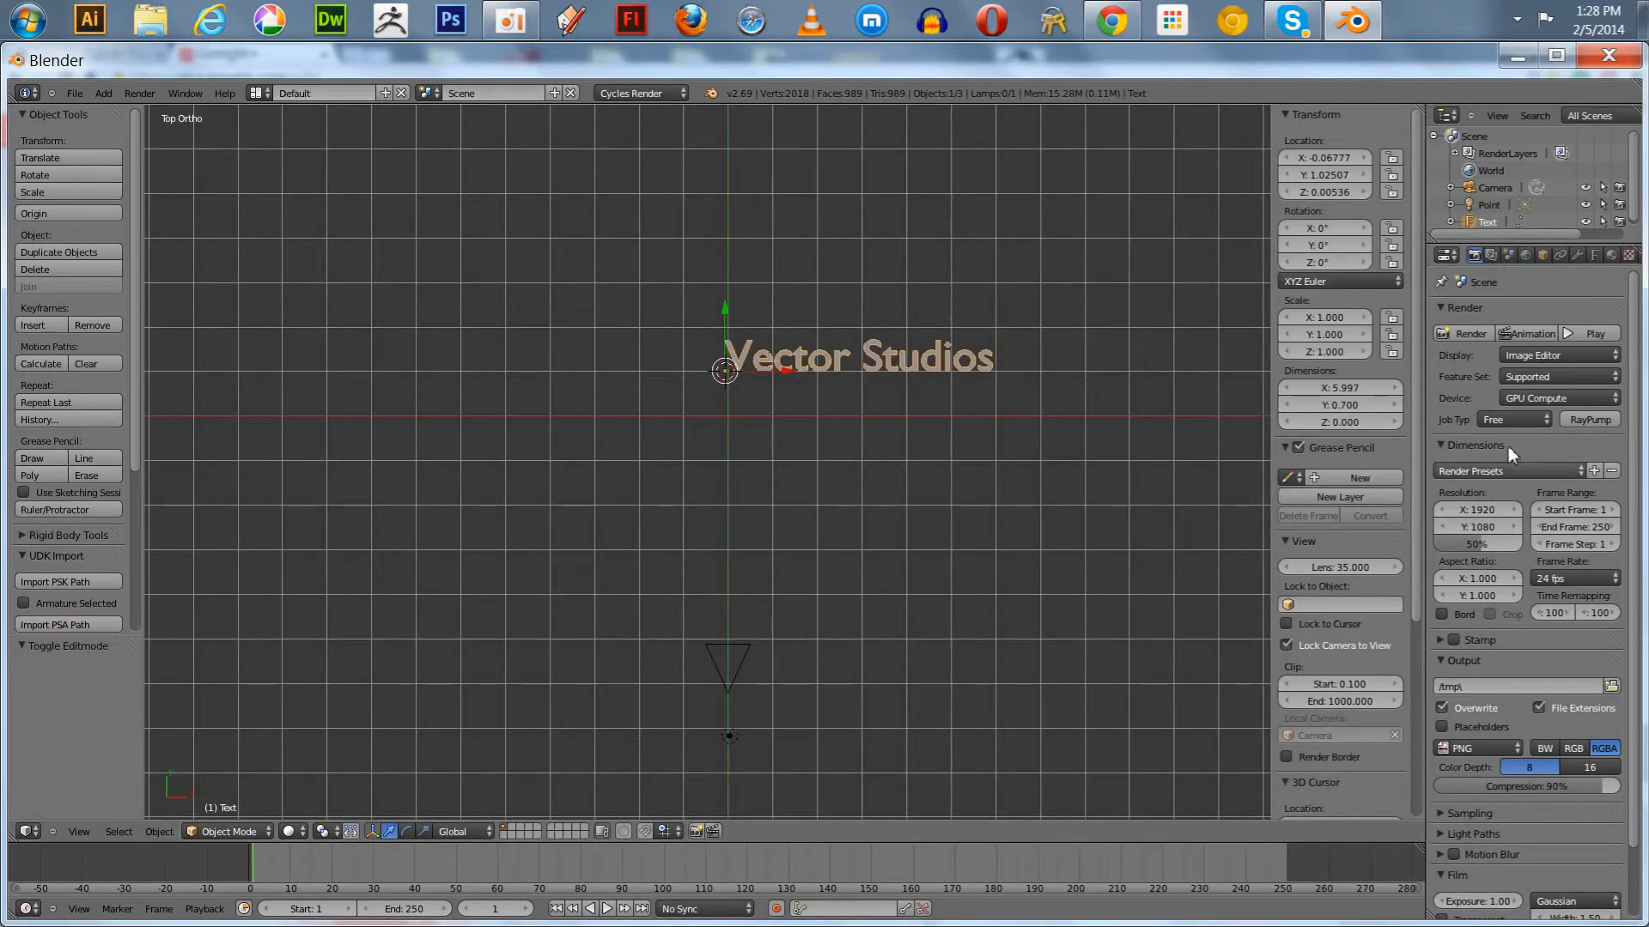
Set the text's paragraph alignment to Center.
left_click(1595, 255)
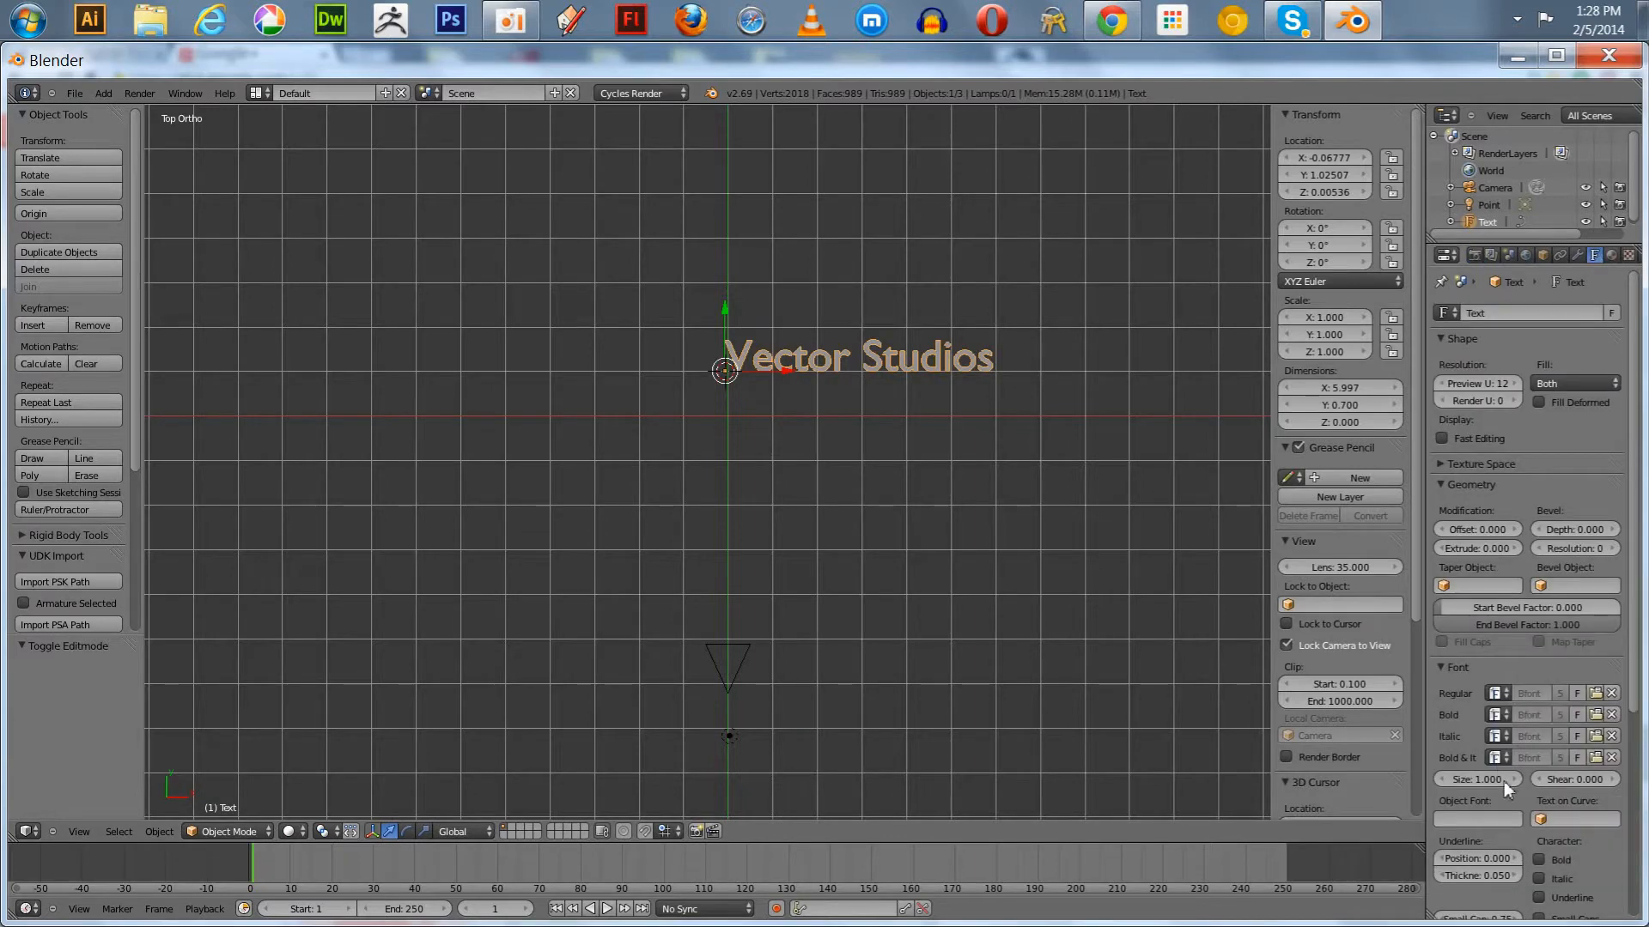
scroll(1614, 747, "down", 5)
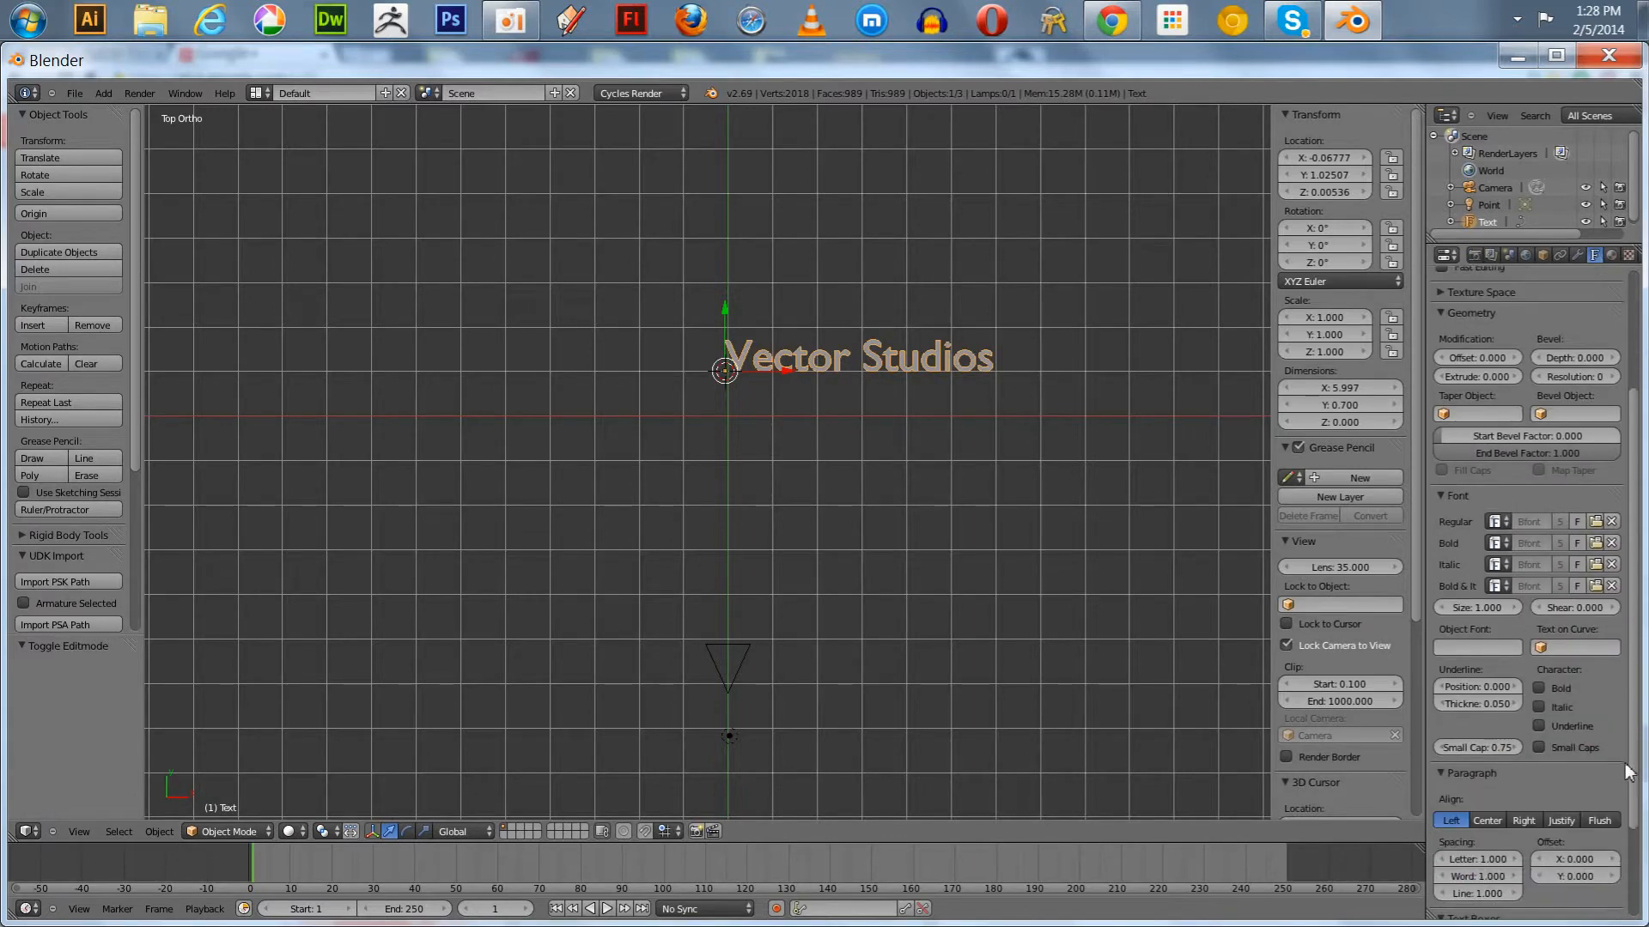
scroll(1625, 762, "up", 3)
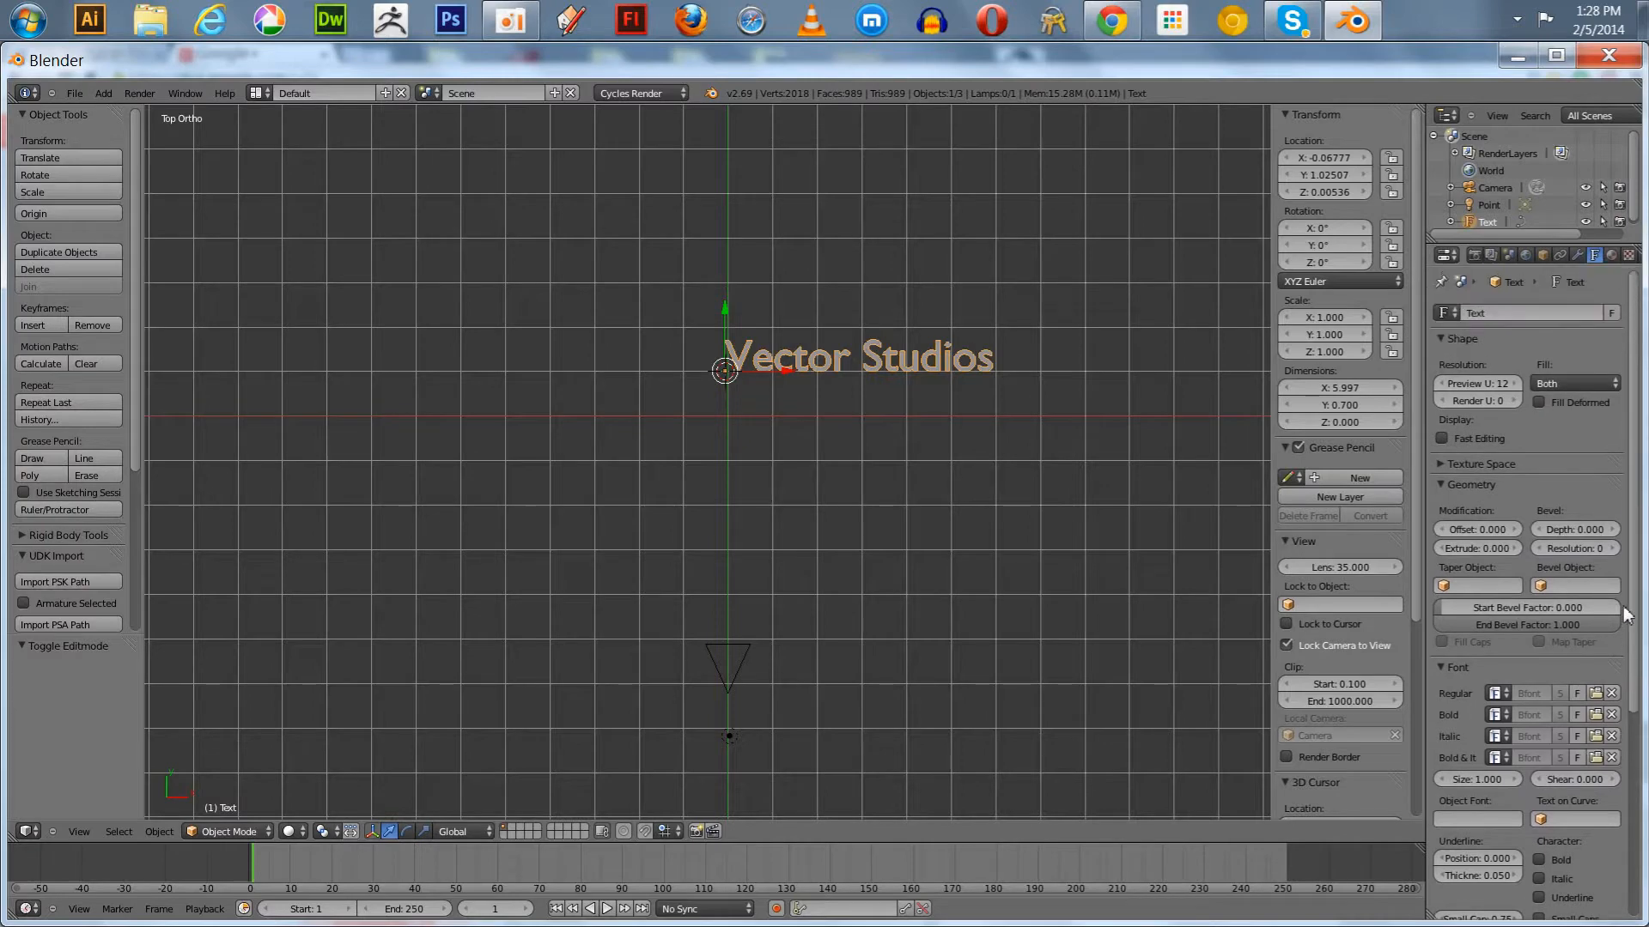
scroll(1626, 624, "down", 6)
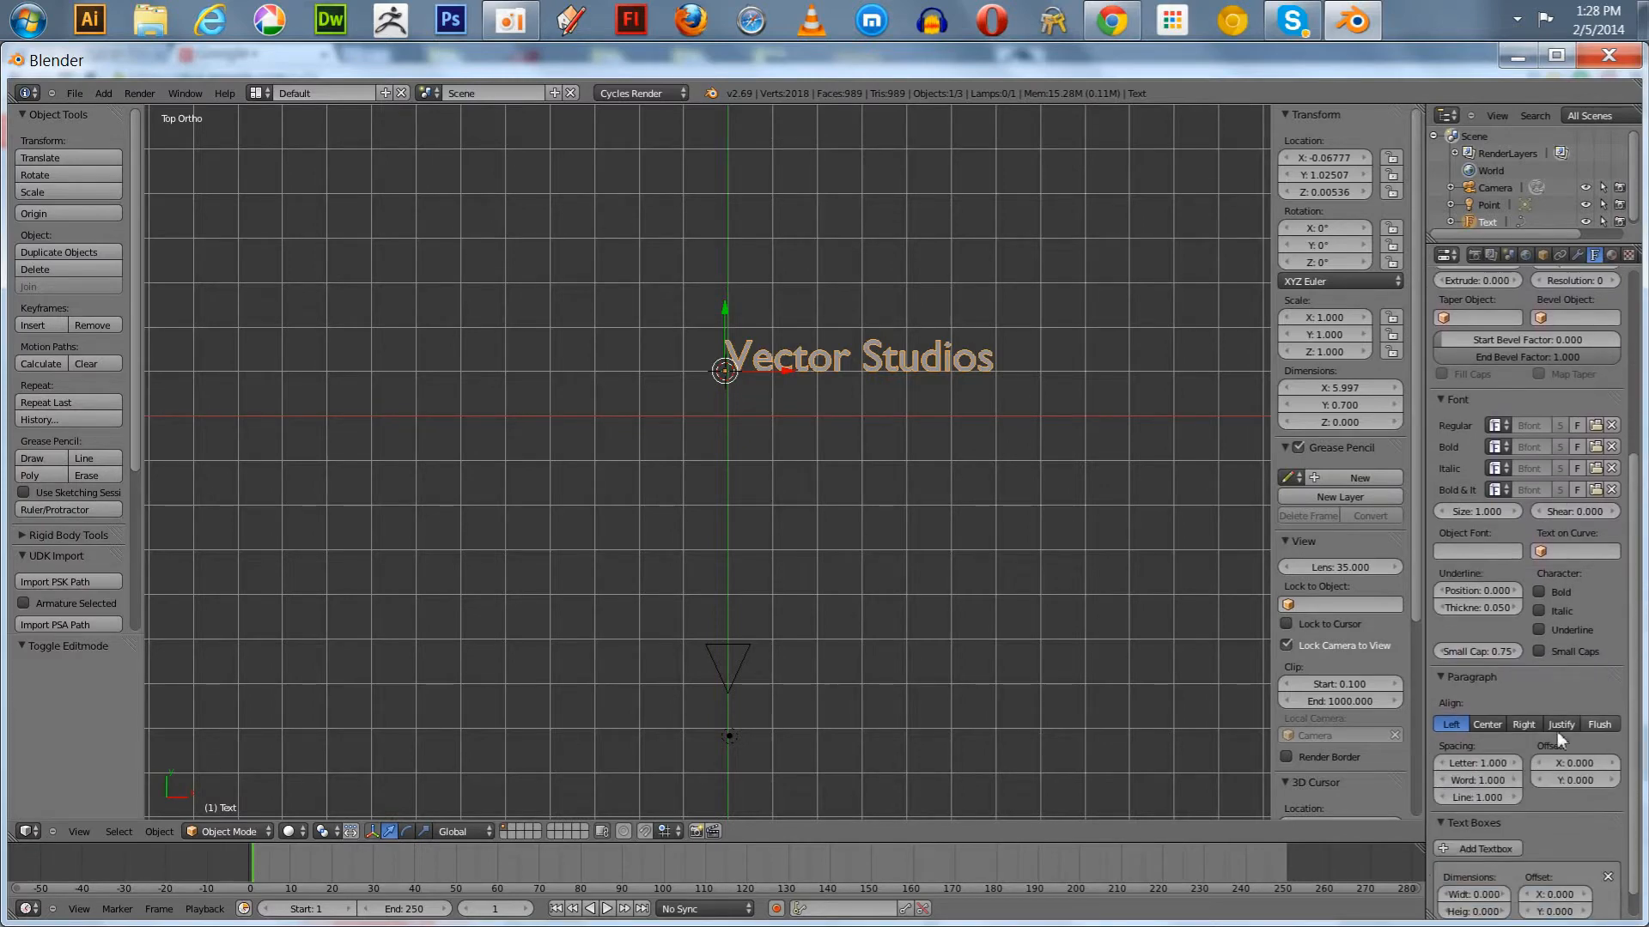
left_click(1486, 724)
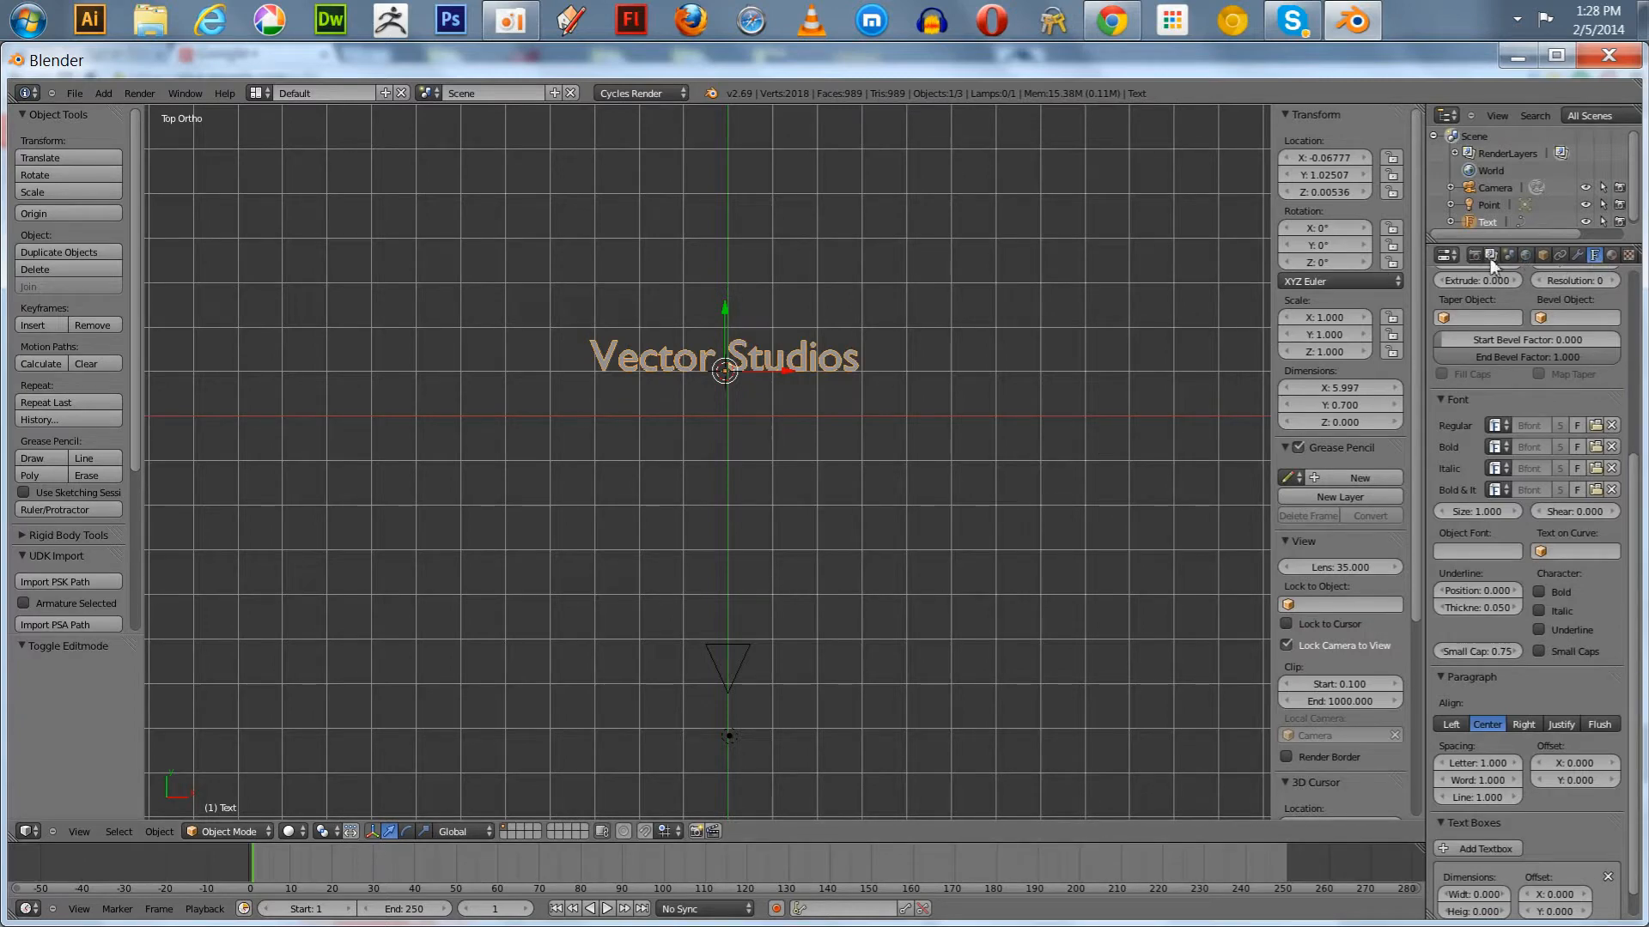
Set the camera's lens type to Orthographic and briefly check the camera view.
left_click(1481, 186)
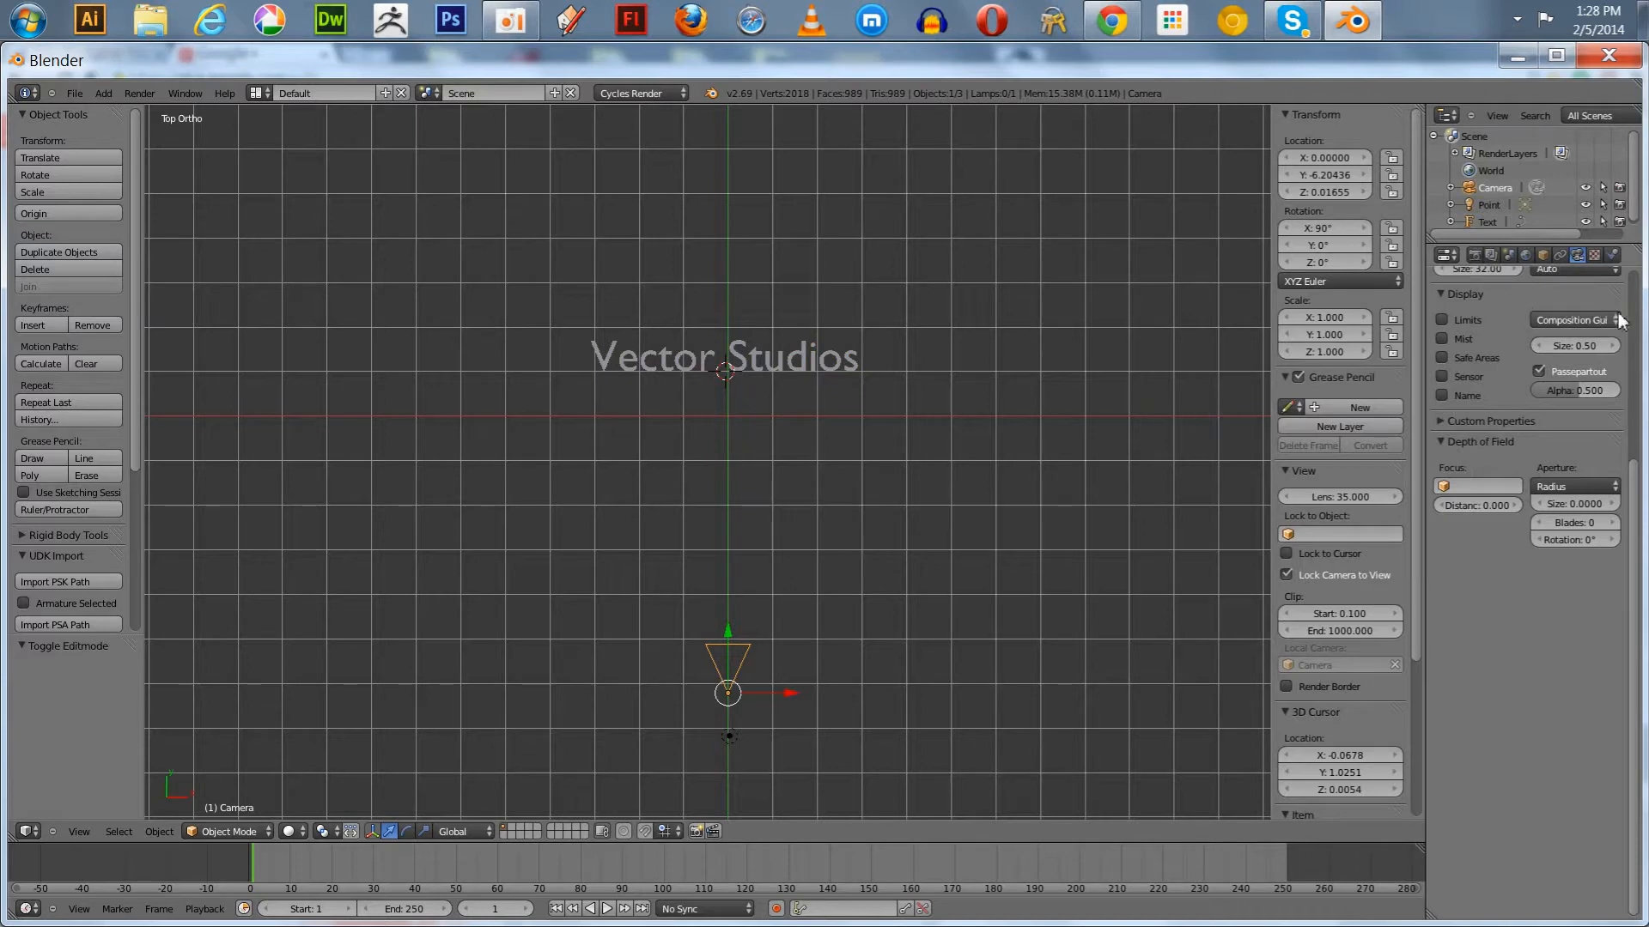
scroll(1564, 322, "up", 6)
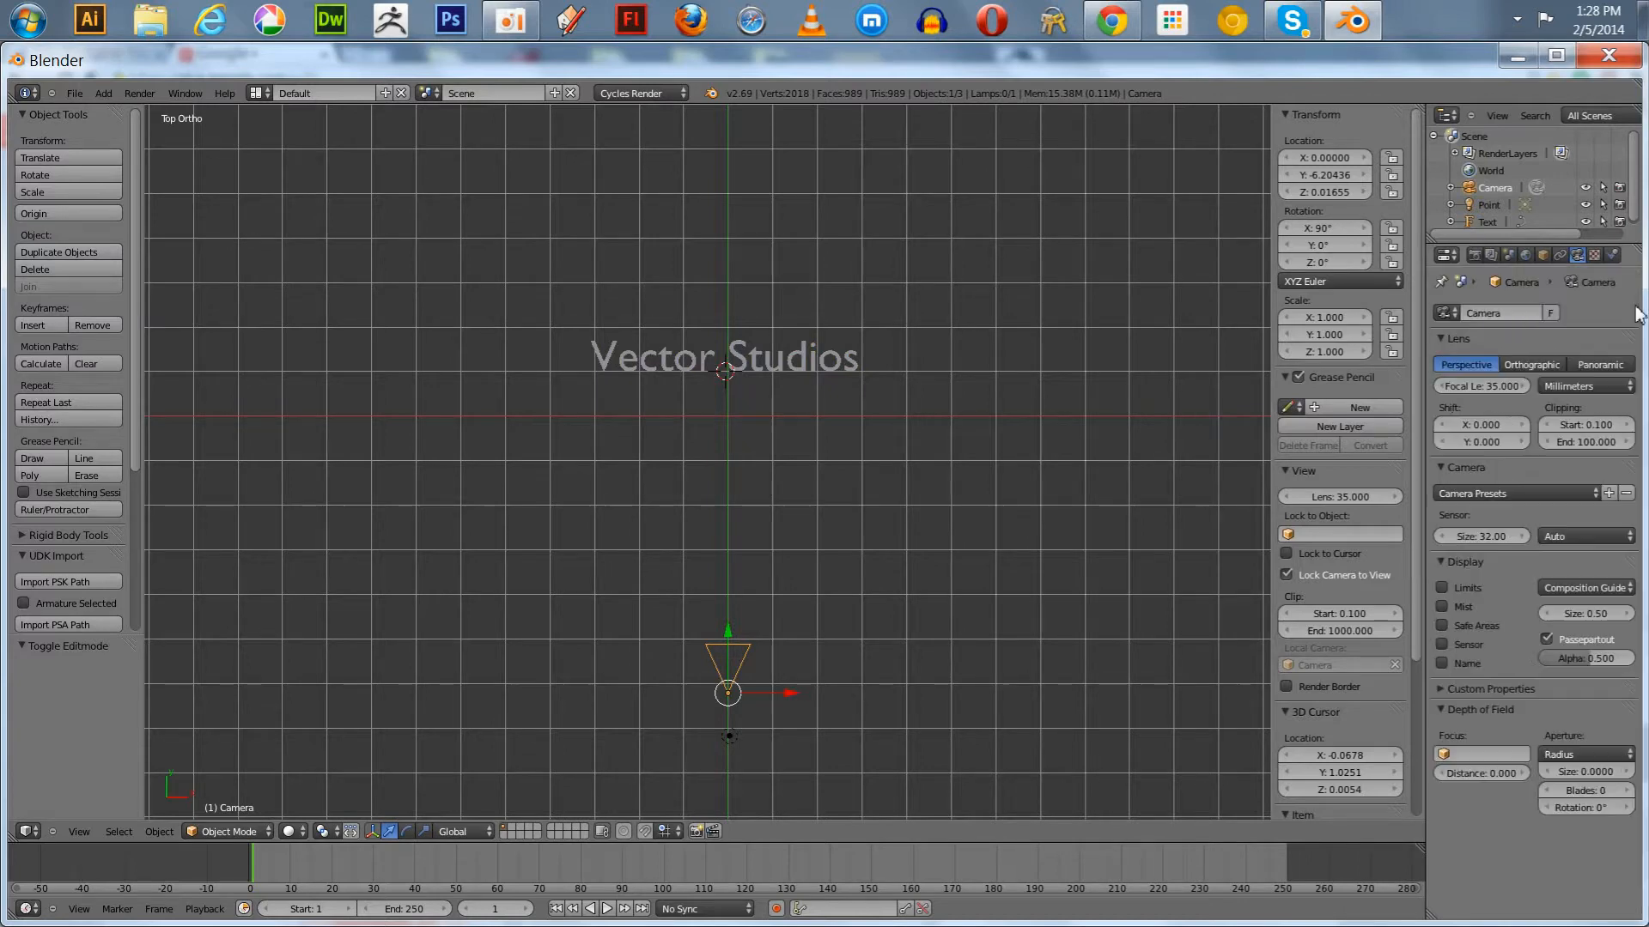
left_click(1537, 364)
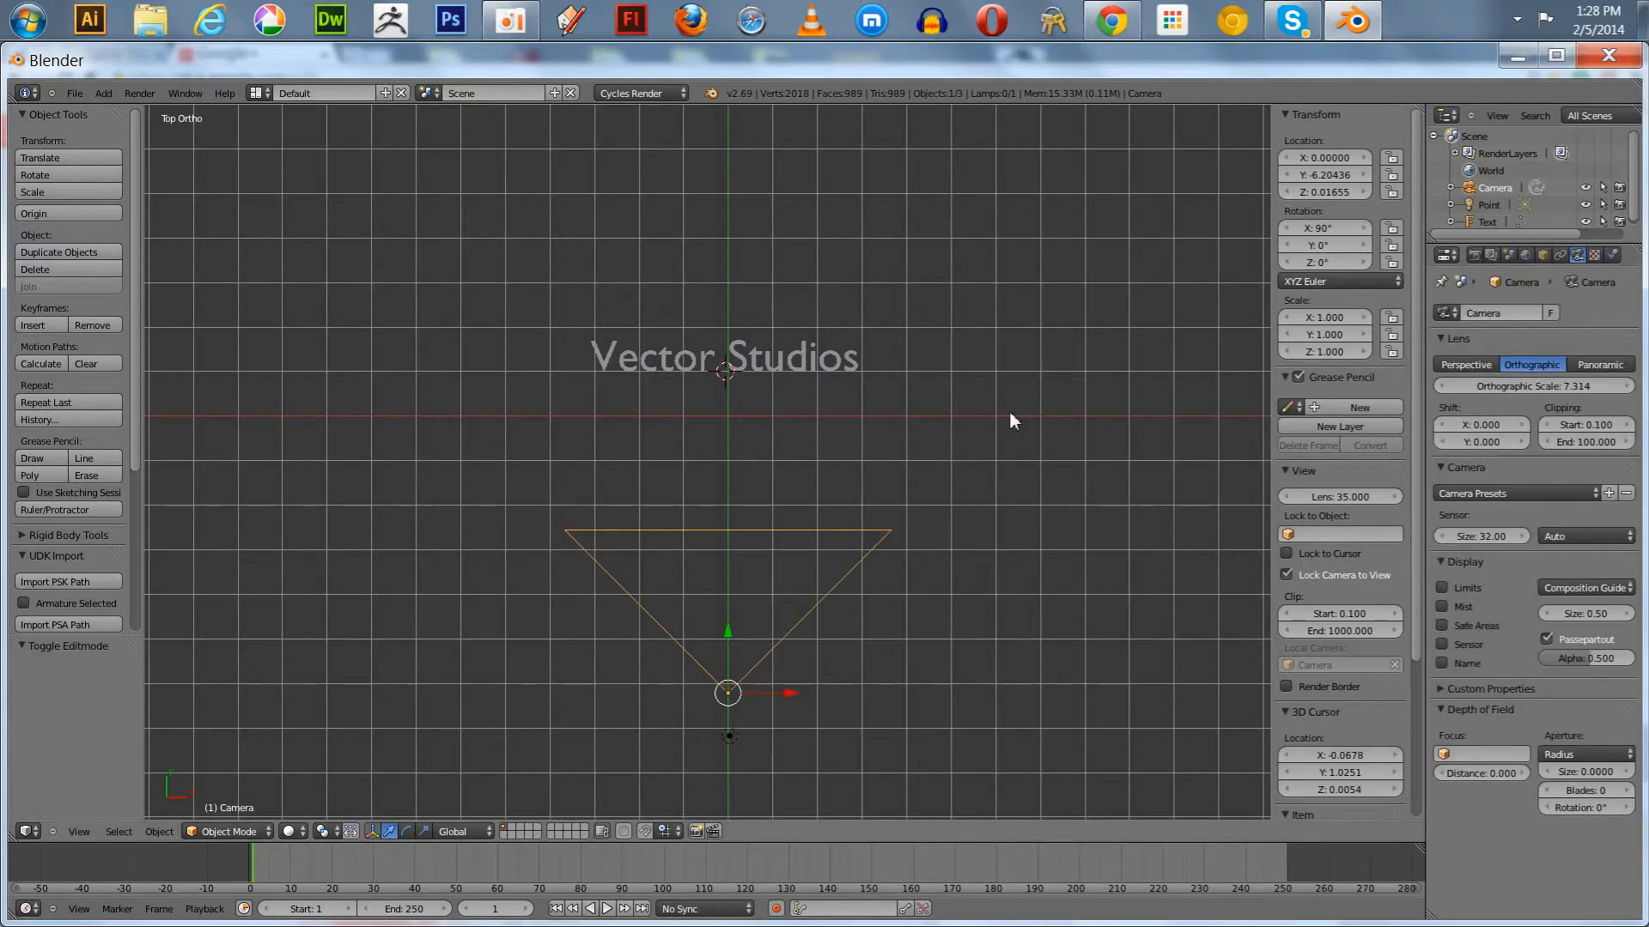
key("KP_0")
key("KP_0")
Rotate the text 90 degrees around the X axis and look at it through the camera.
right_click(771, 358)
type("r")
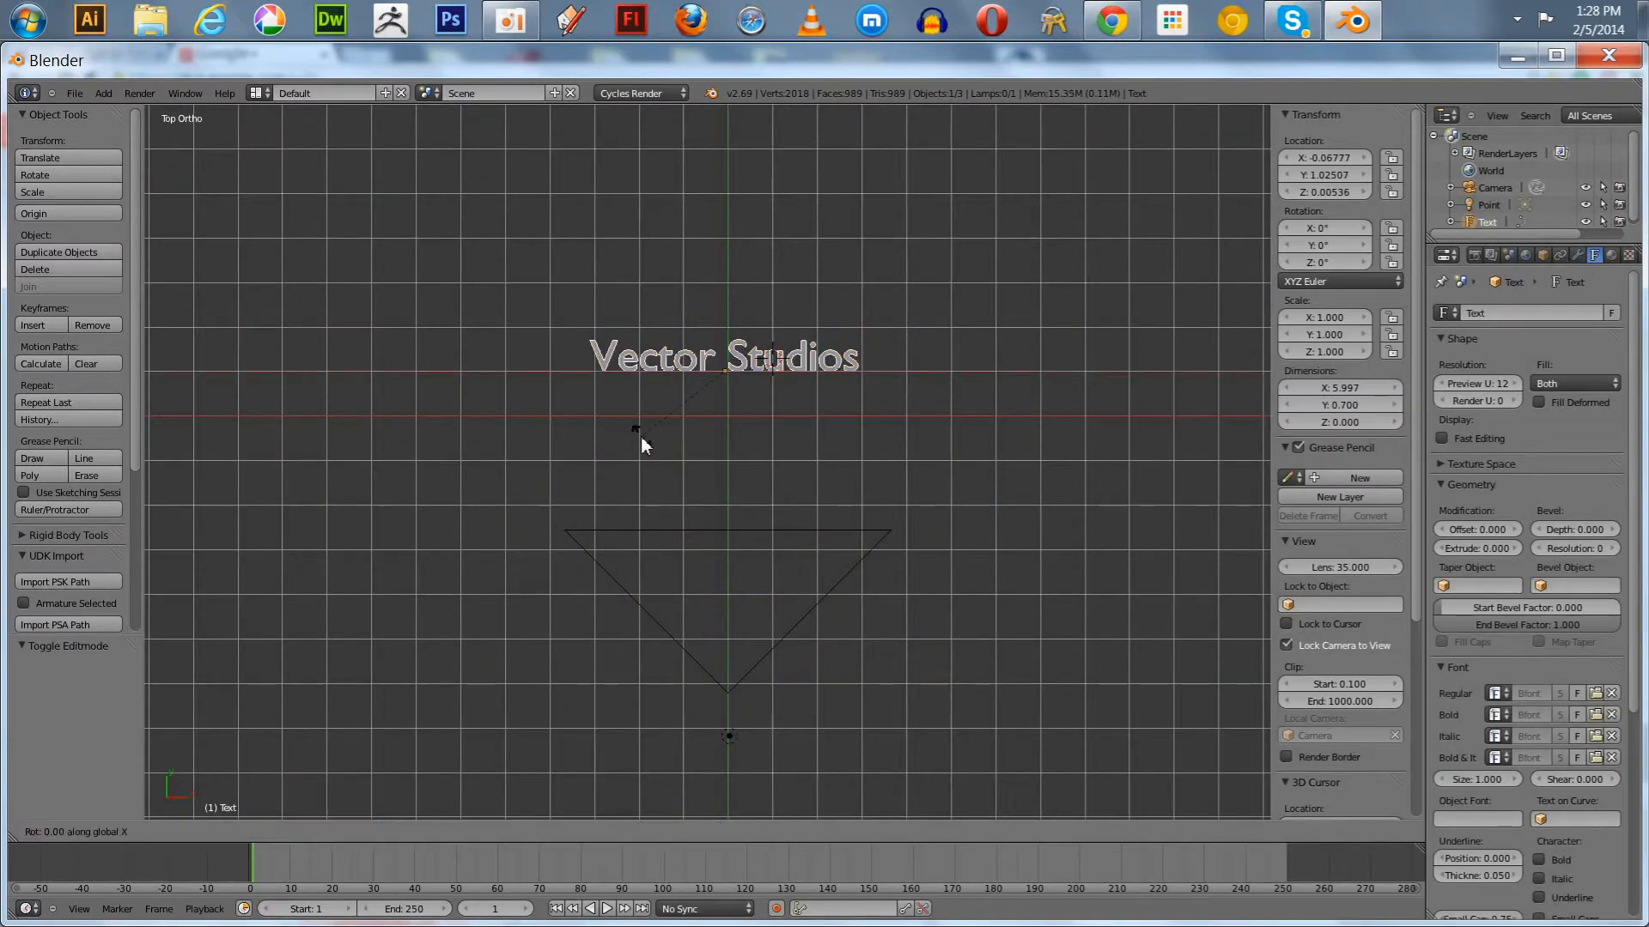
type("x90")
key("Return")
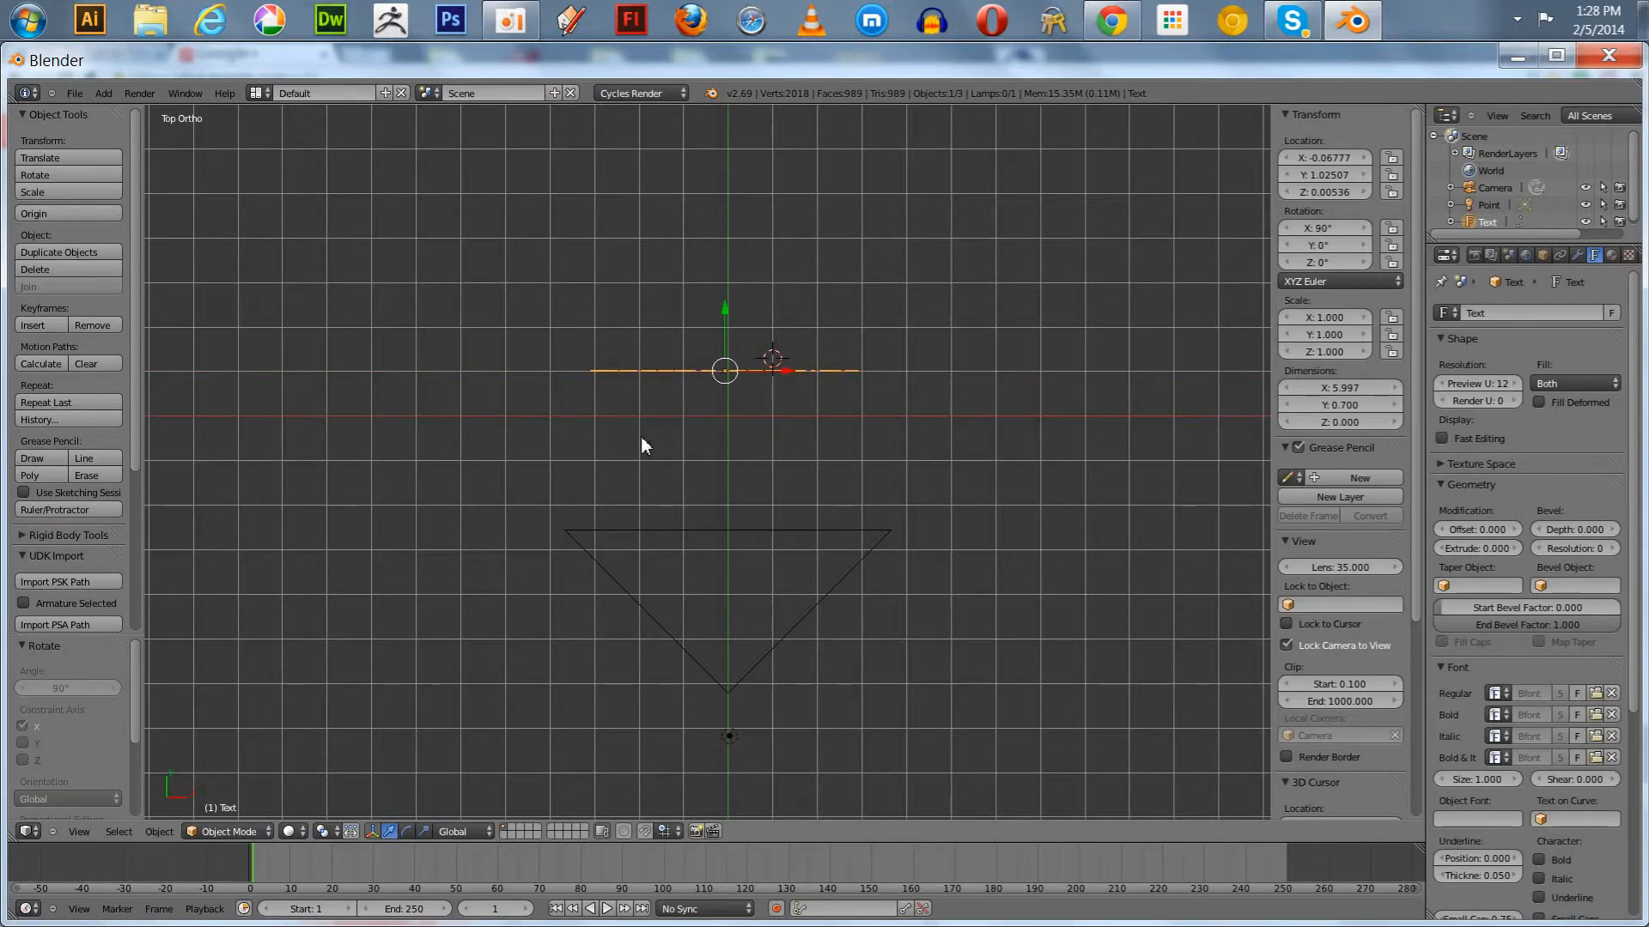
key("KP_0")
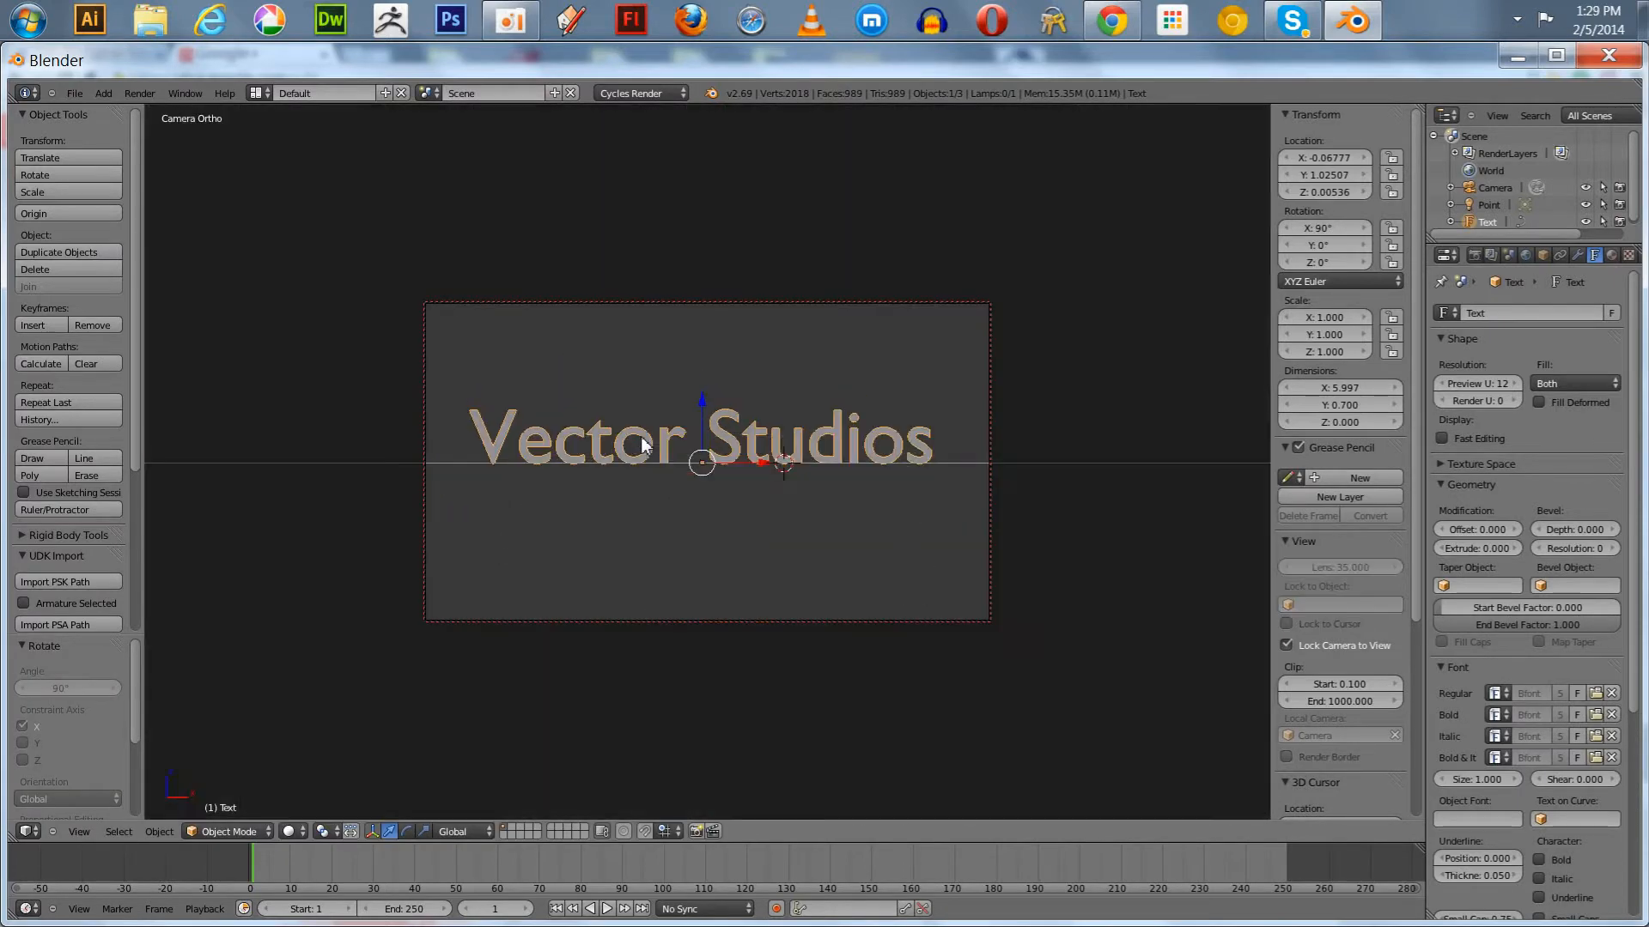
Set the world surface color to black.
left_click(1524, 256)
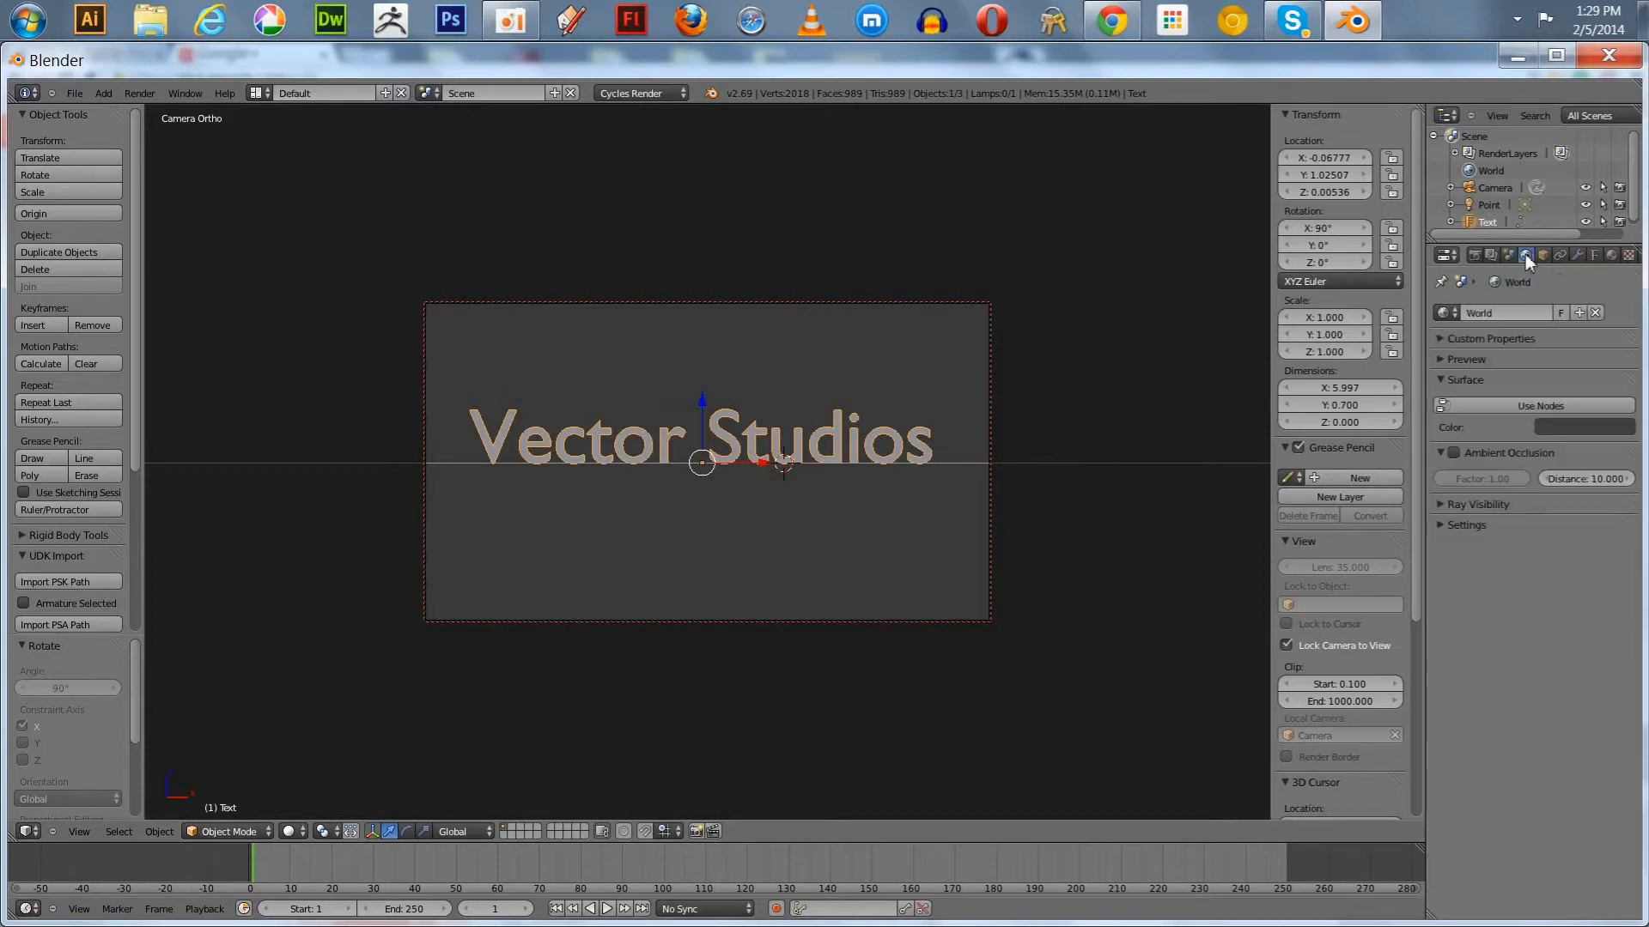
left_click(1575, 434)
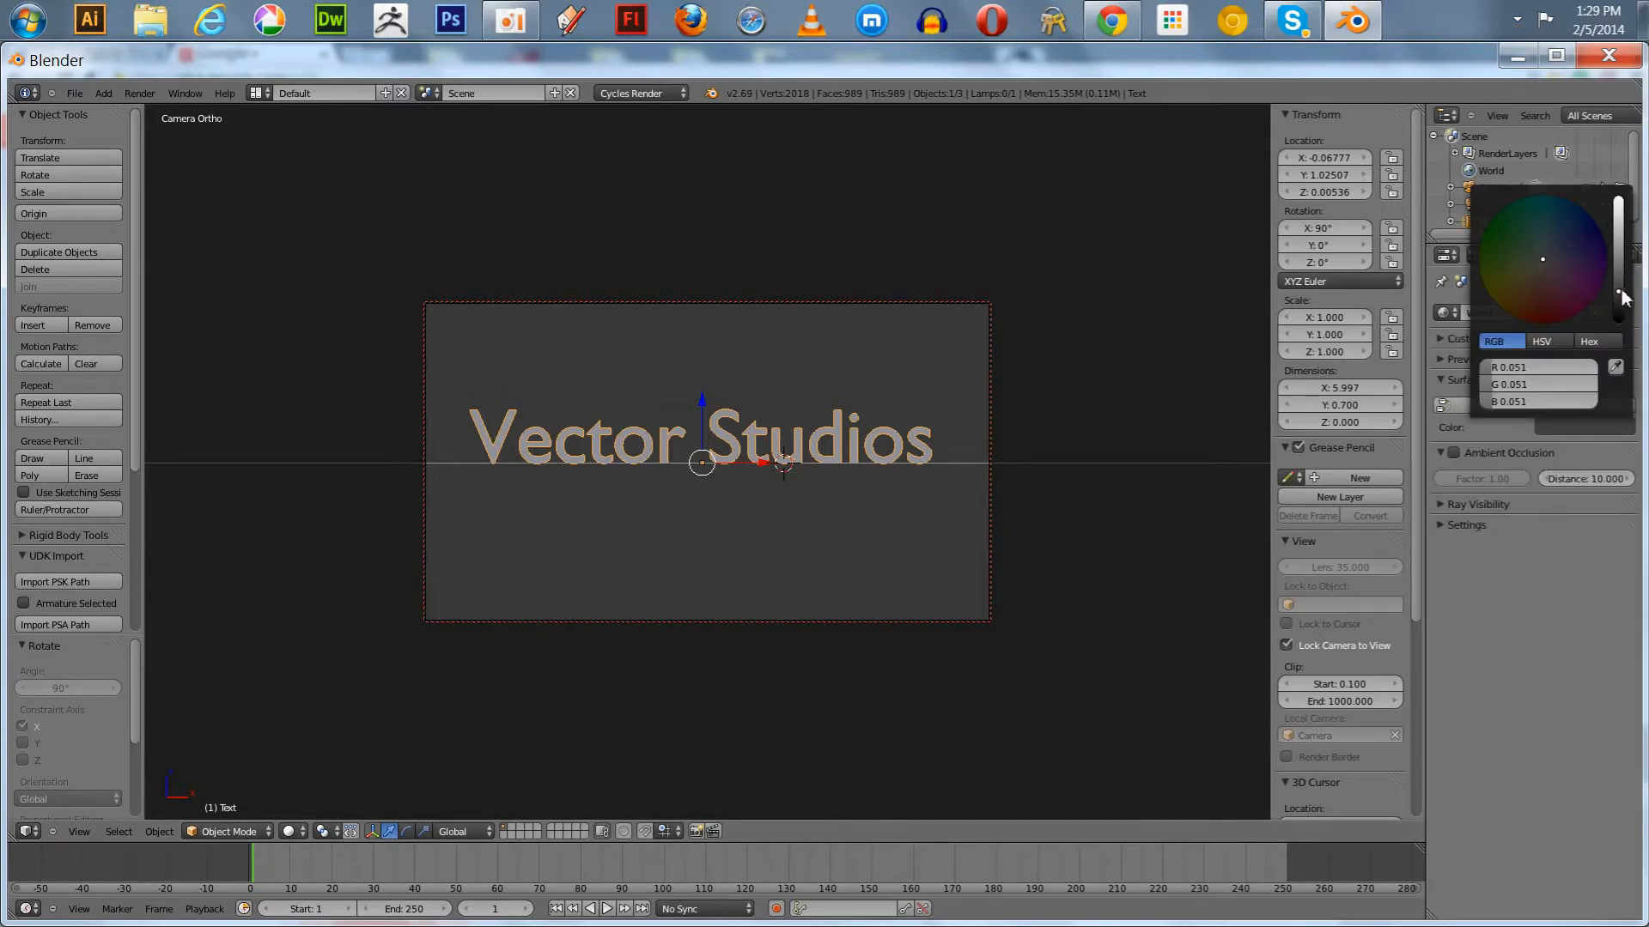
left_click_drag(1619, 292, 1621, 331)
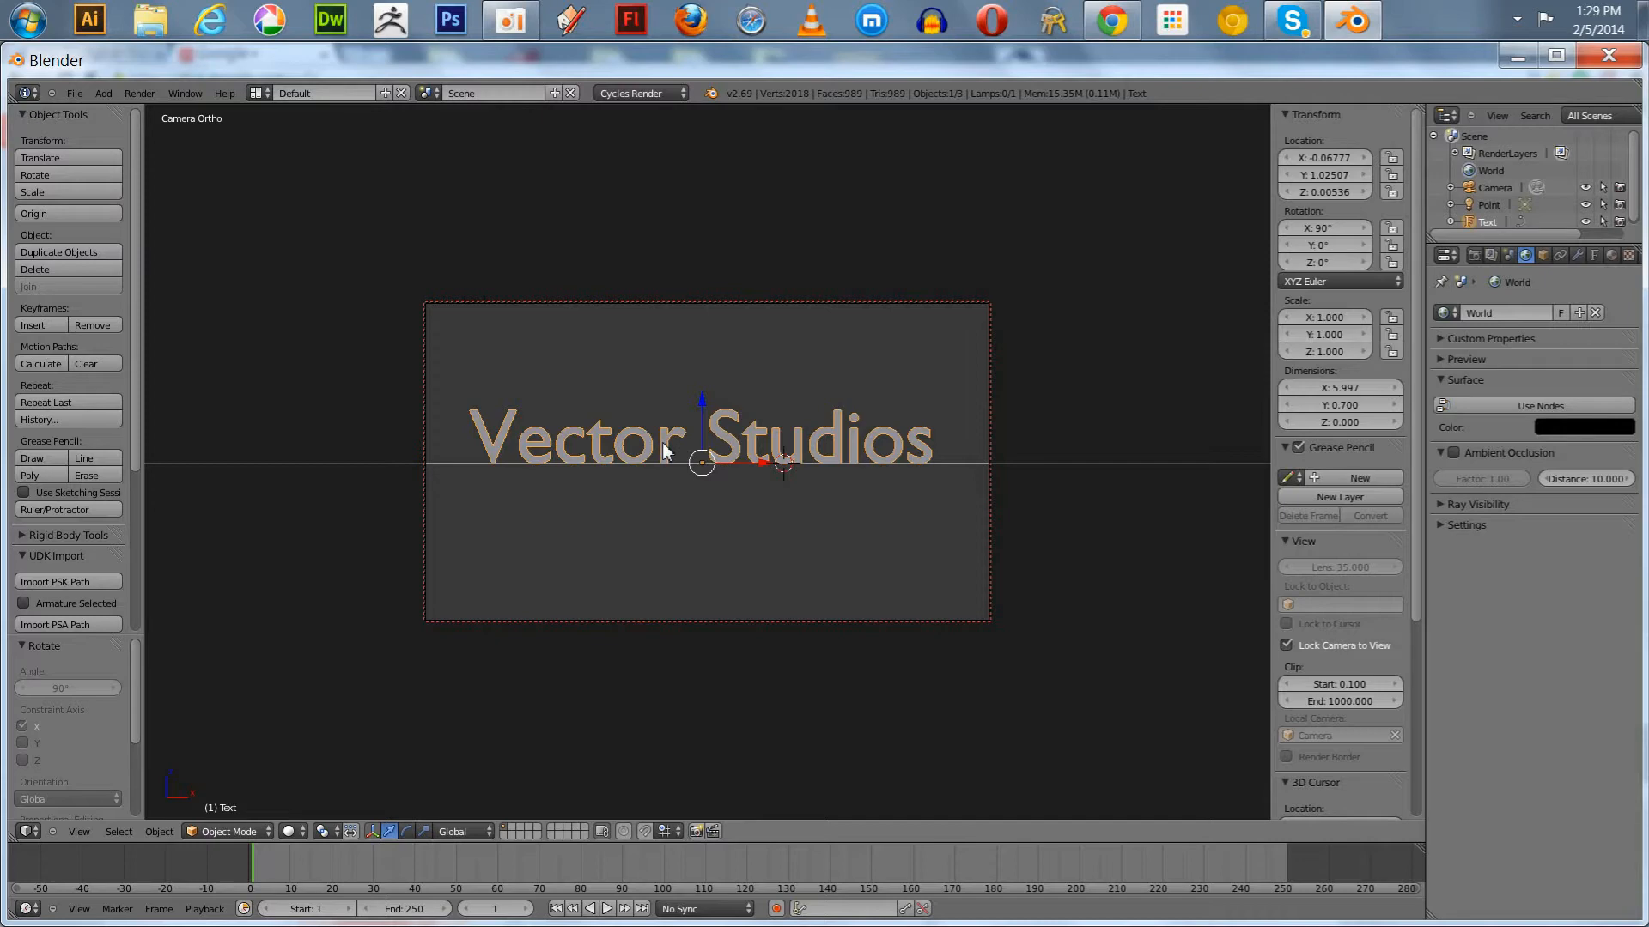
Convert the text to a mesh, inspect its geometry in Wireframe shading, and return to Solid shading.
key("alt+c")
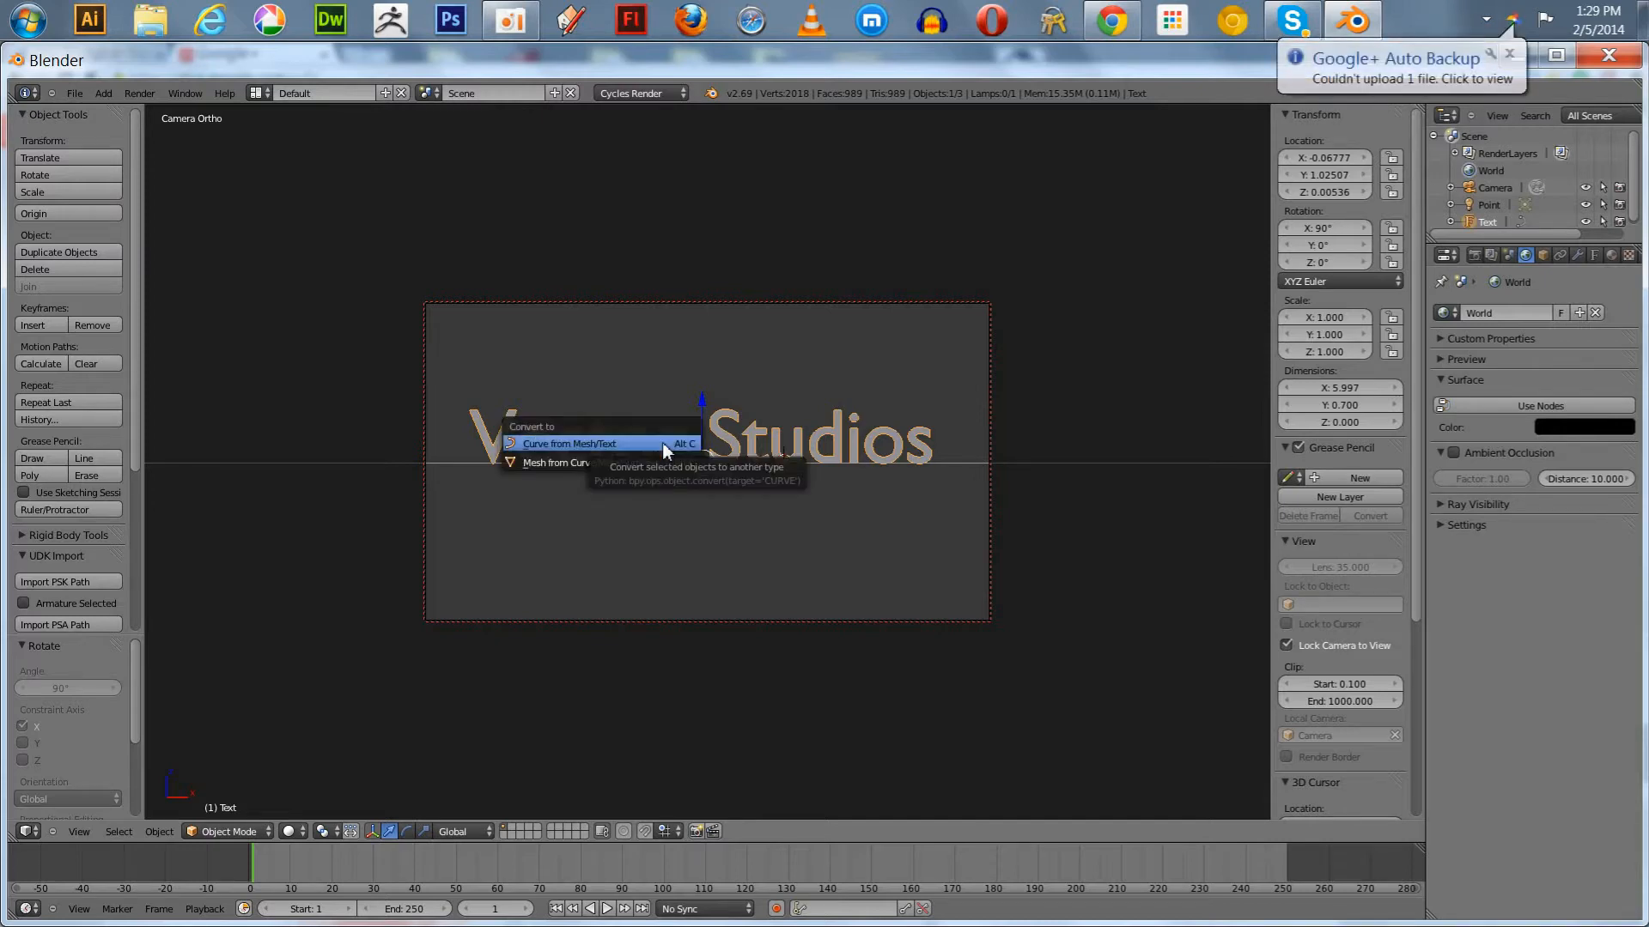
left_click(647, 461)
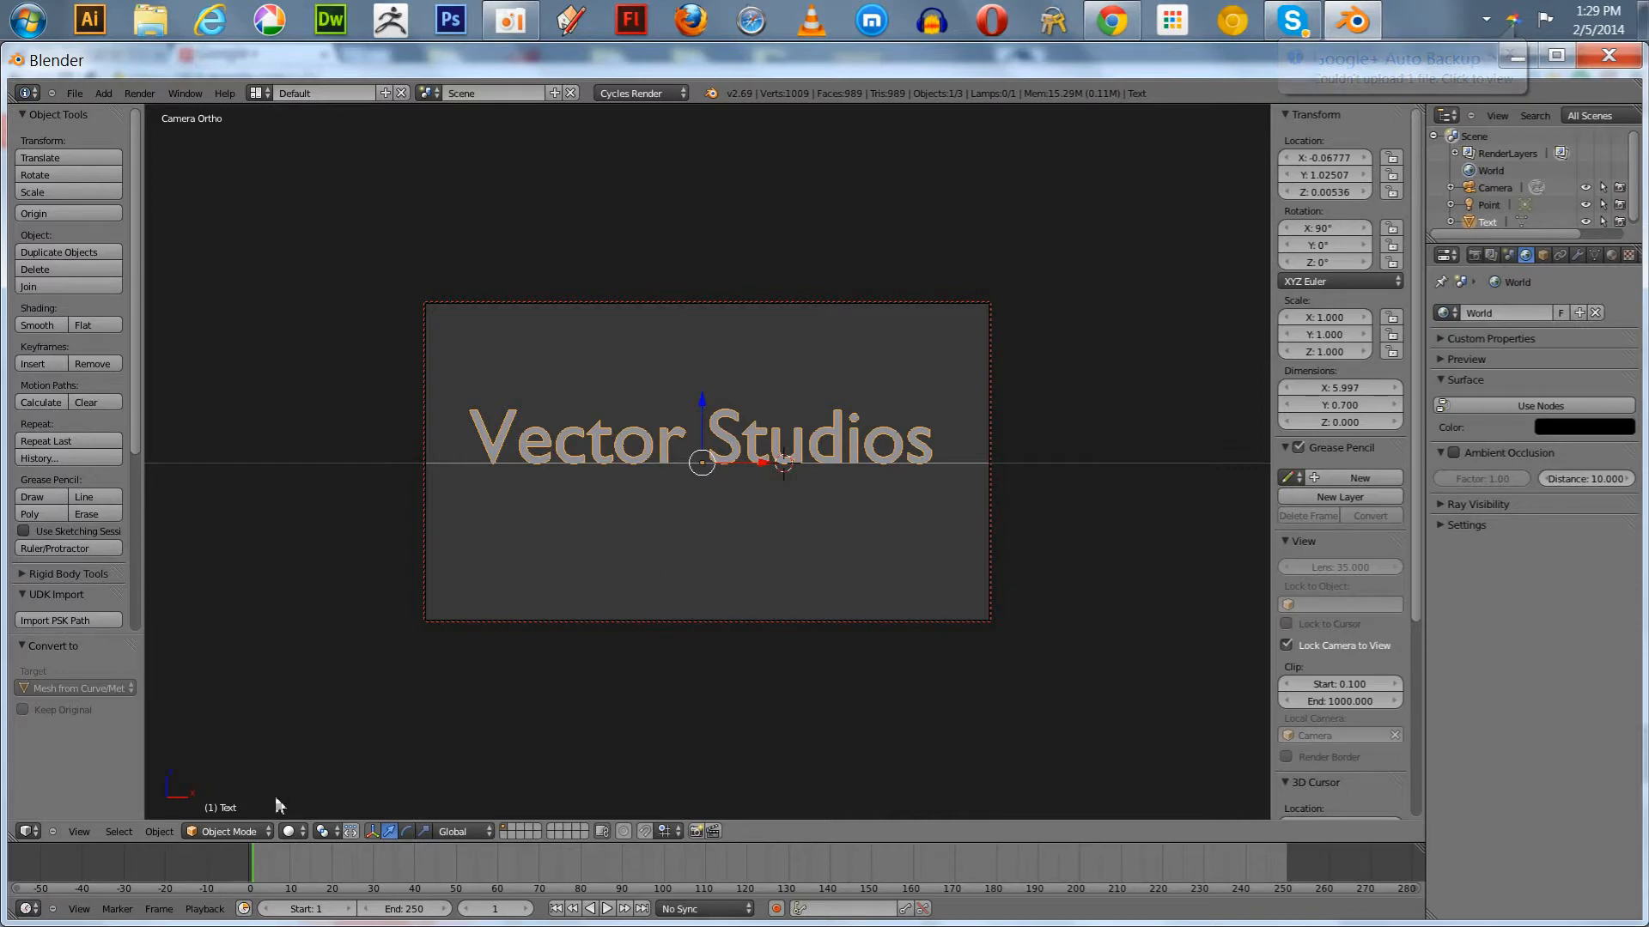
left_click(290, 831)
left_click(300, 795)
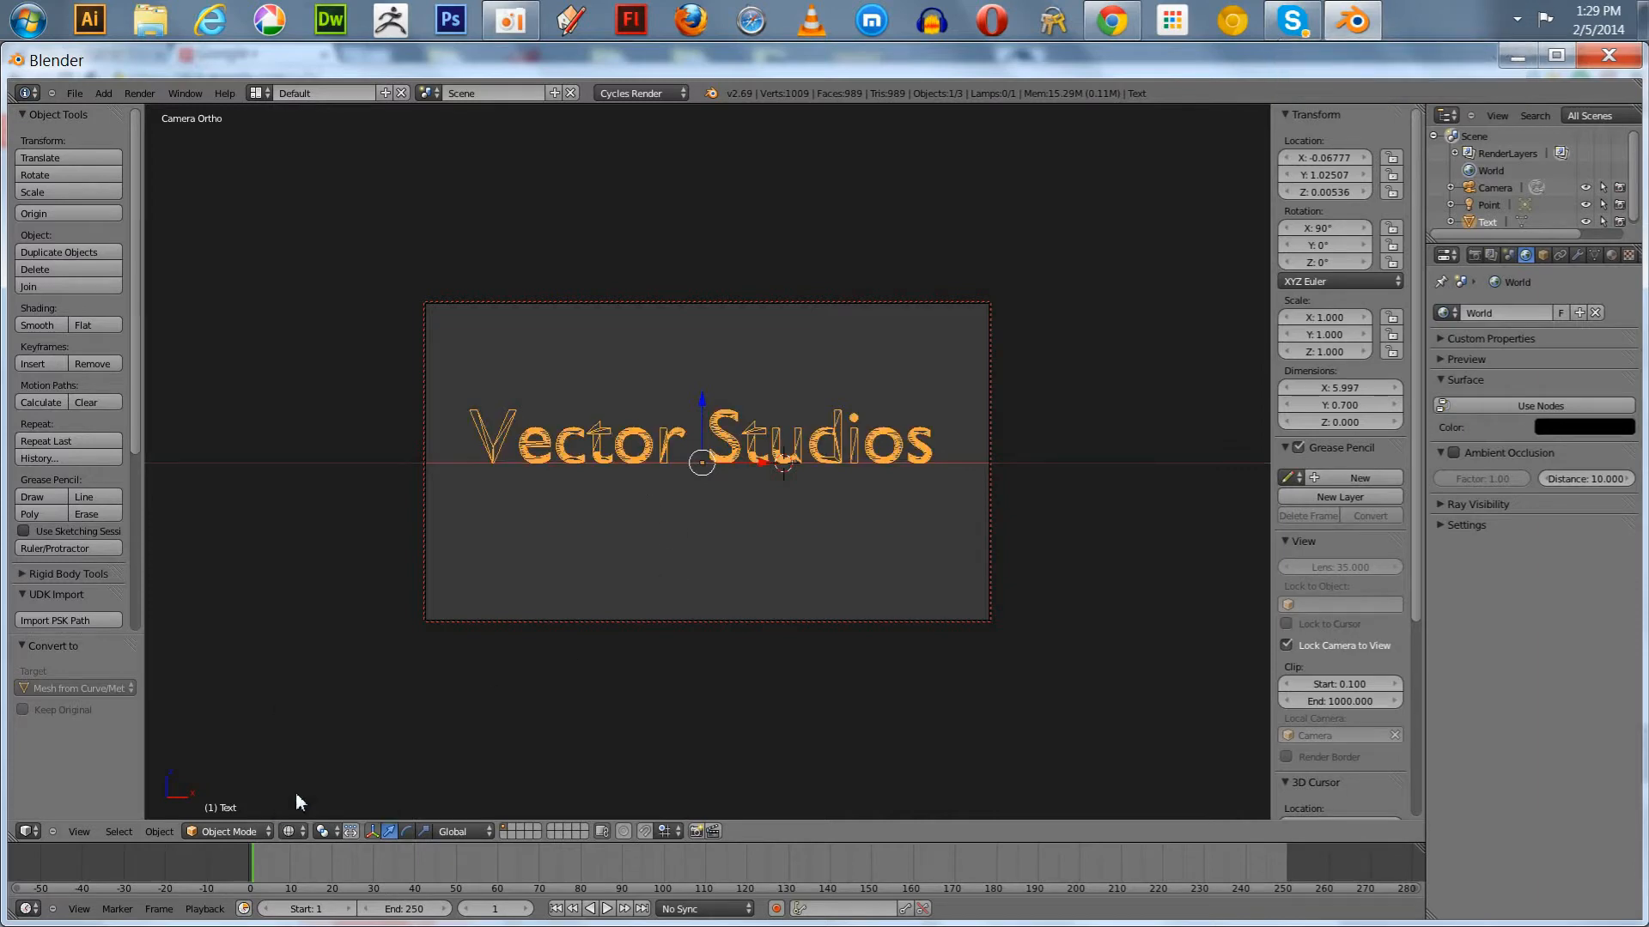
left_click(288, 831)
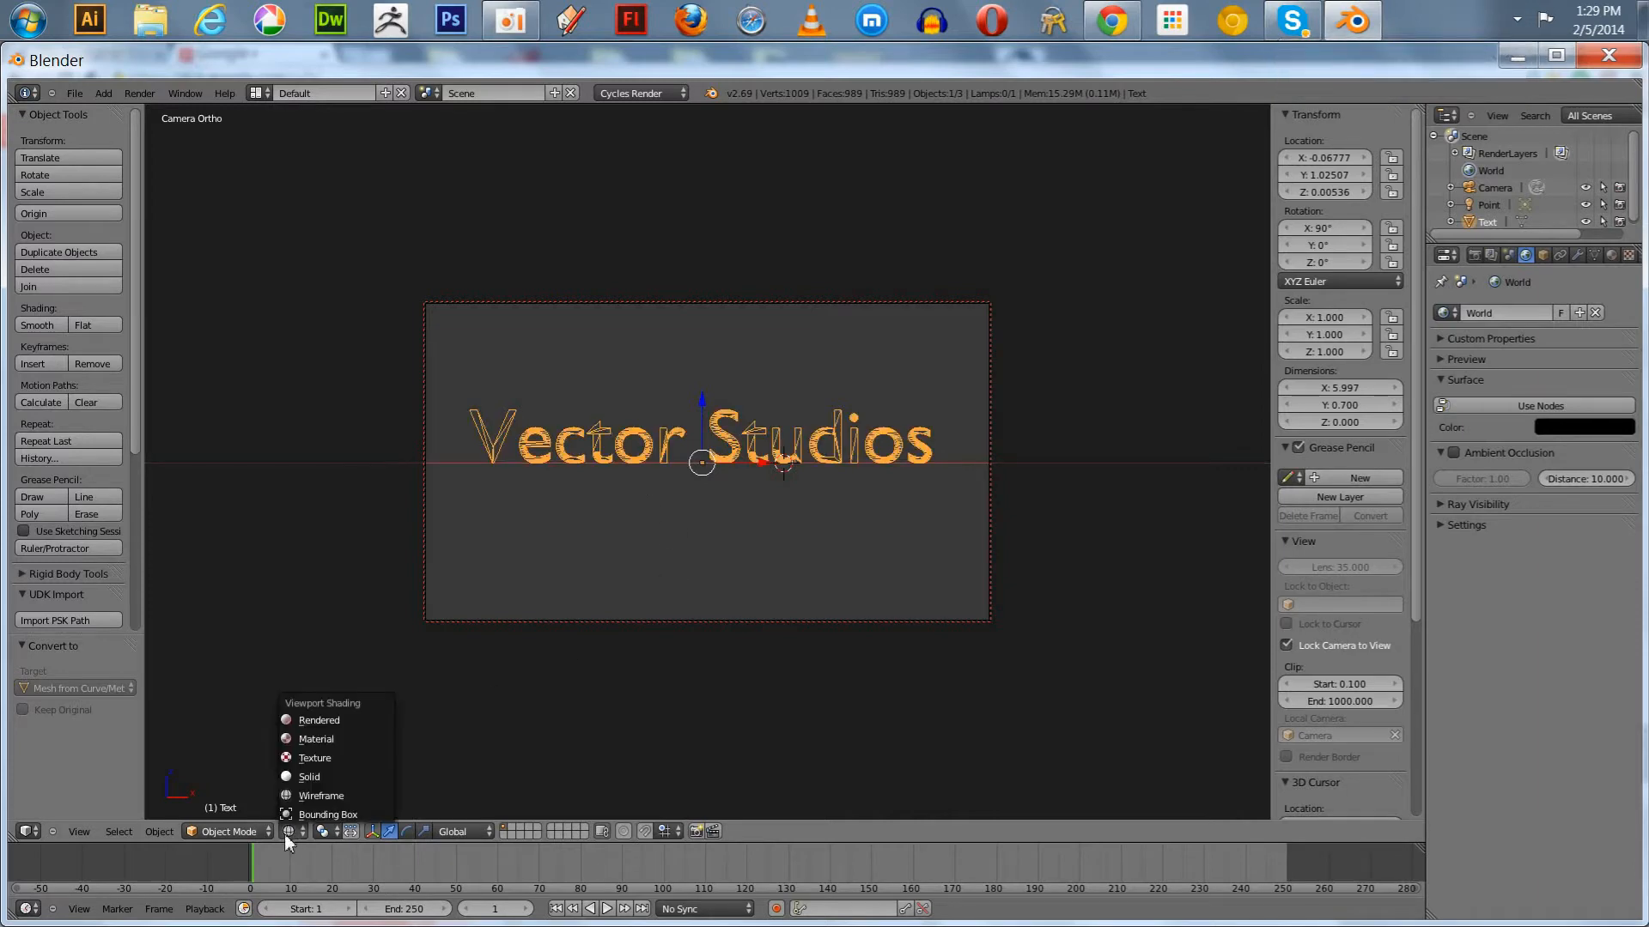
left_click(285, 776)
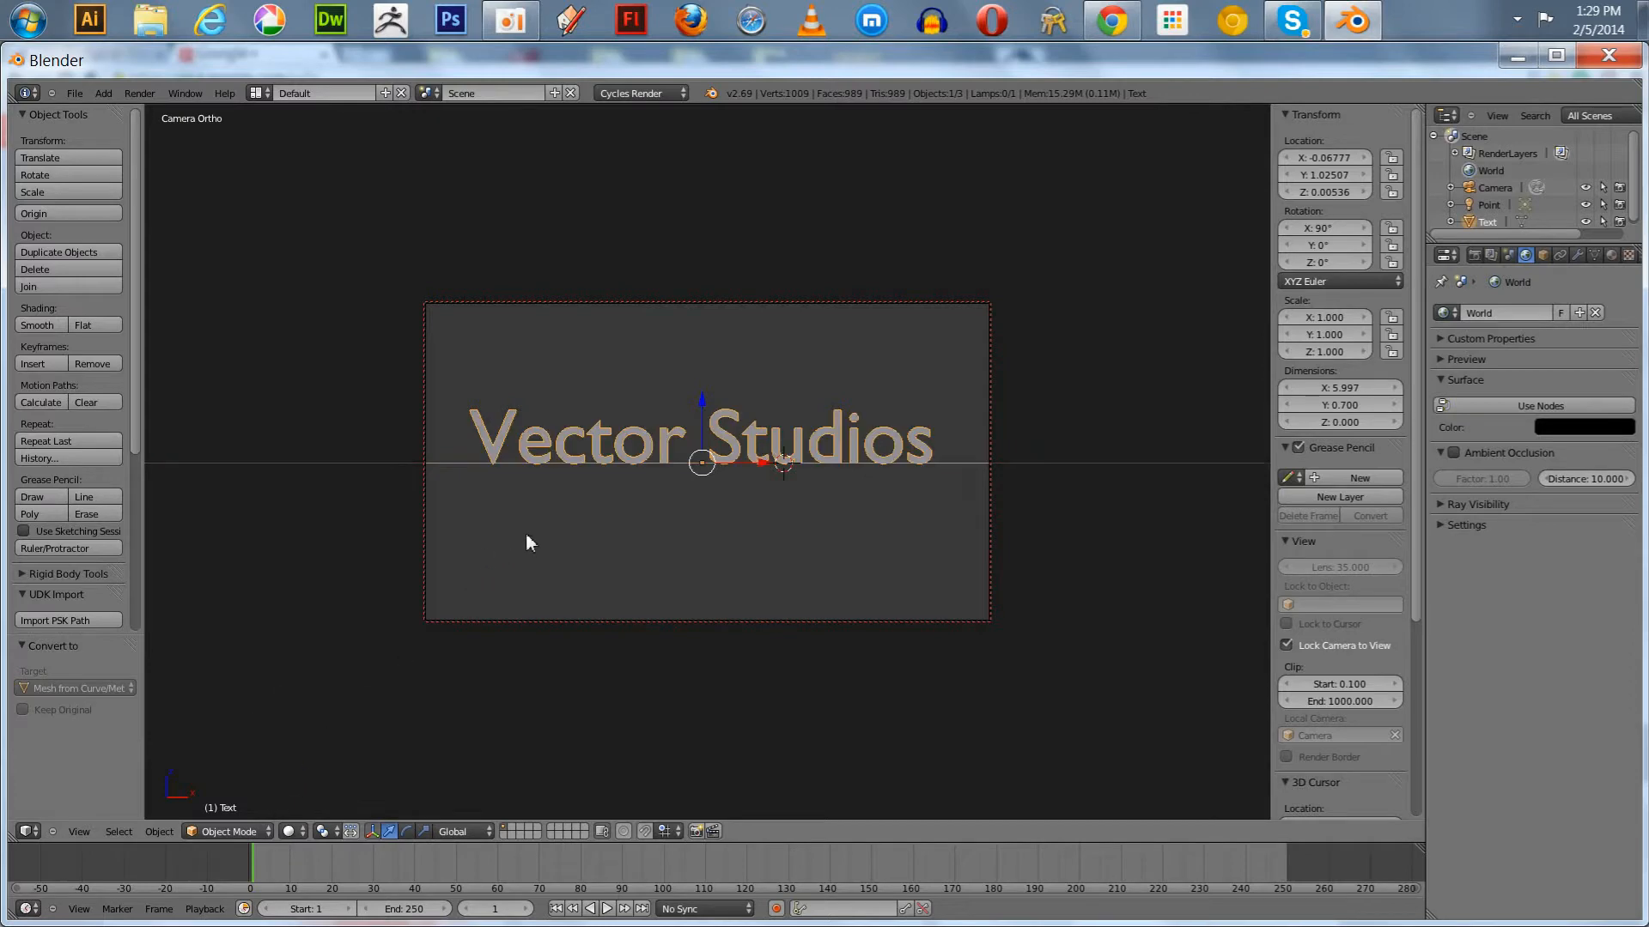
Lower the text along Z to about -0.25 so it sits vertically centered in the camera frame.
left_click_drag(700, 402, 705, 427)
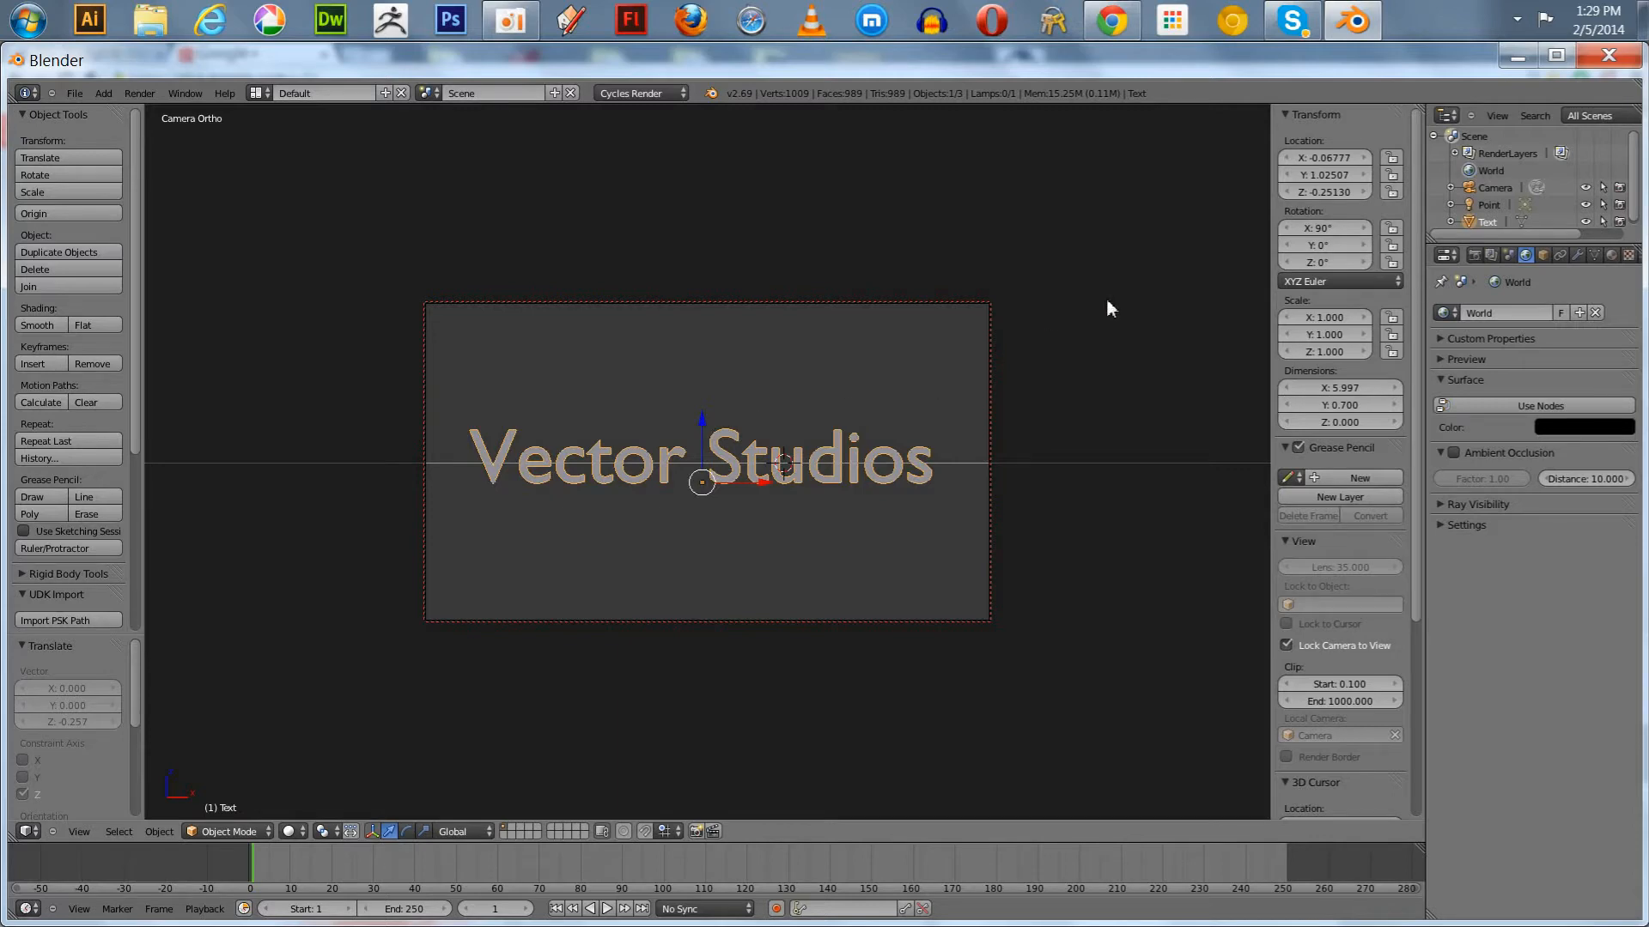
Hide the 3D view's properties region, split the view vertically, and turn the new area into a Node Editor.
key("n")
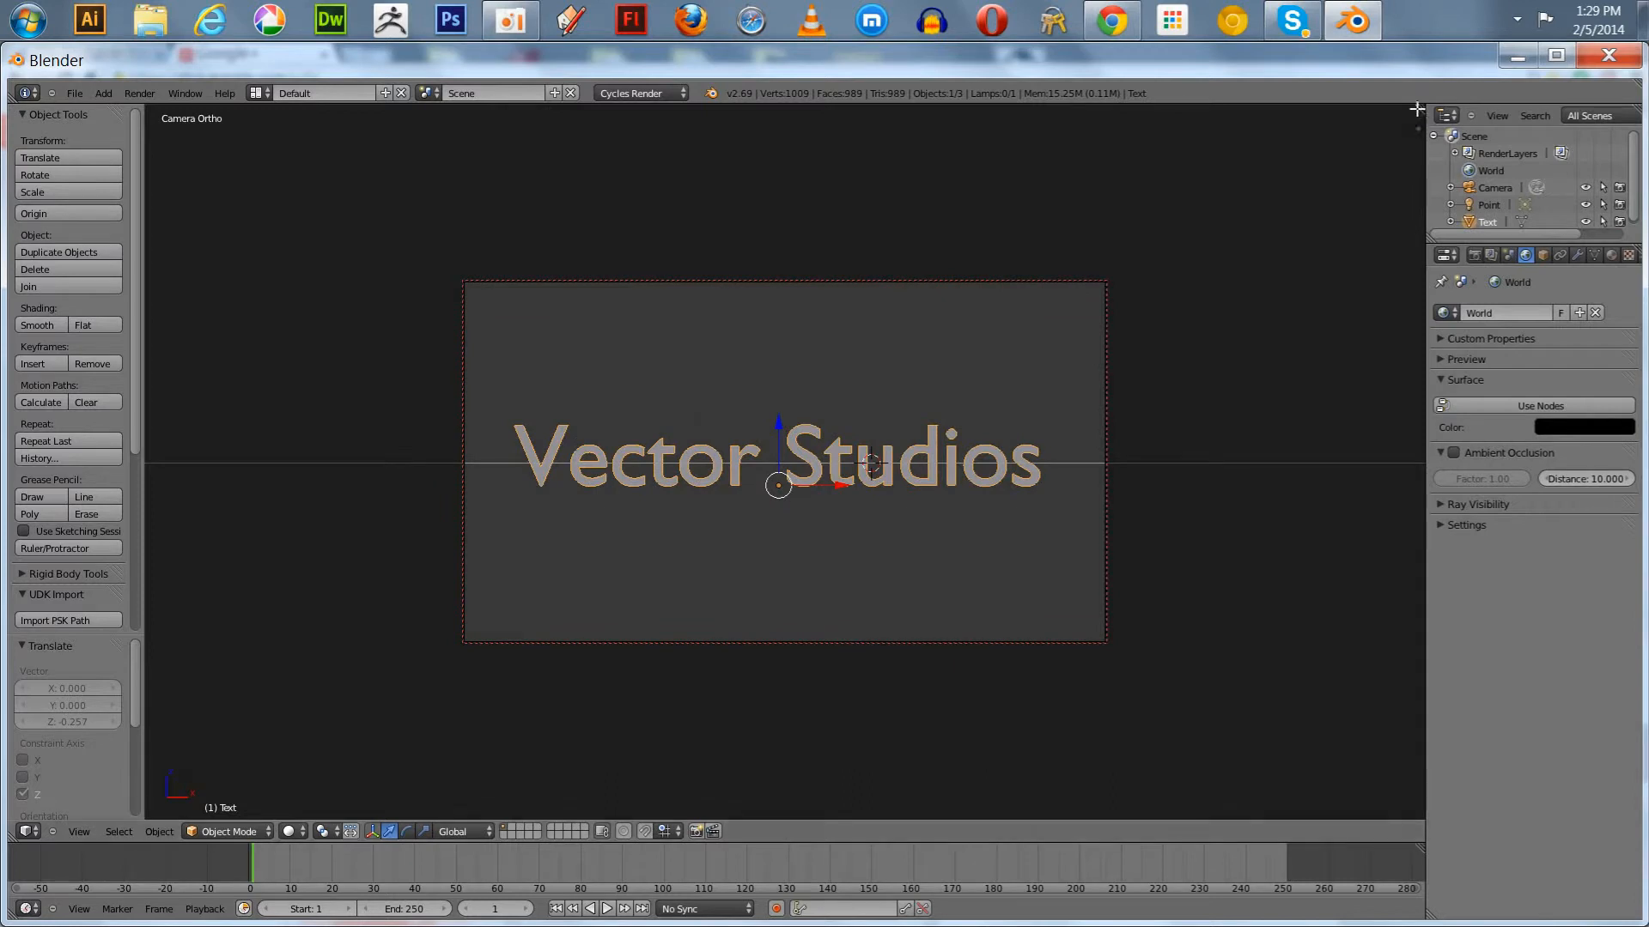
left_click_drag(1414, 112, 669, 178)
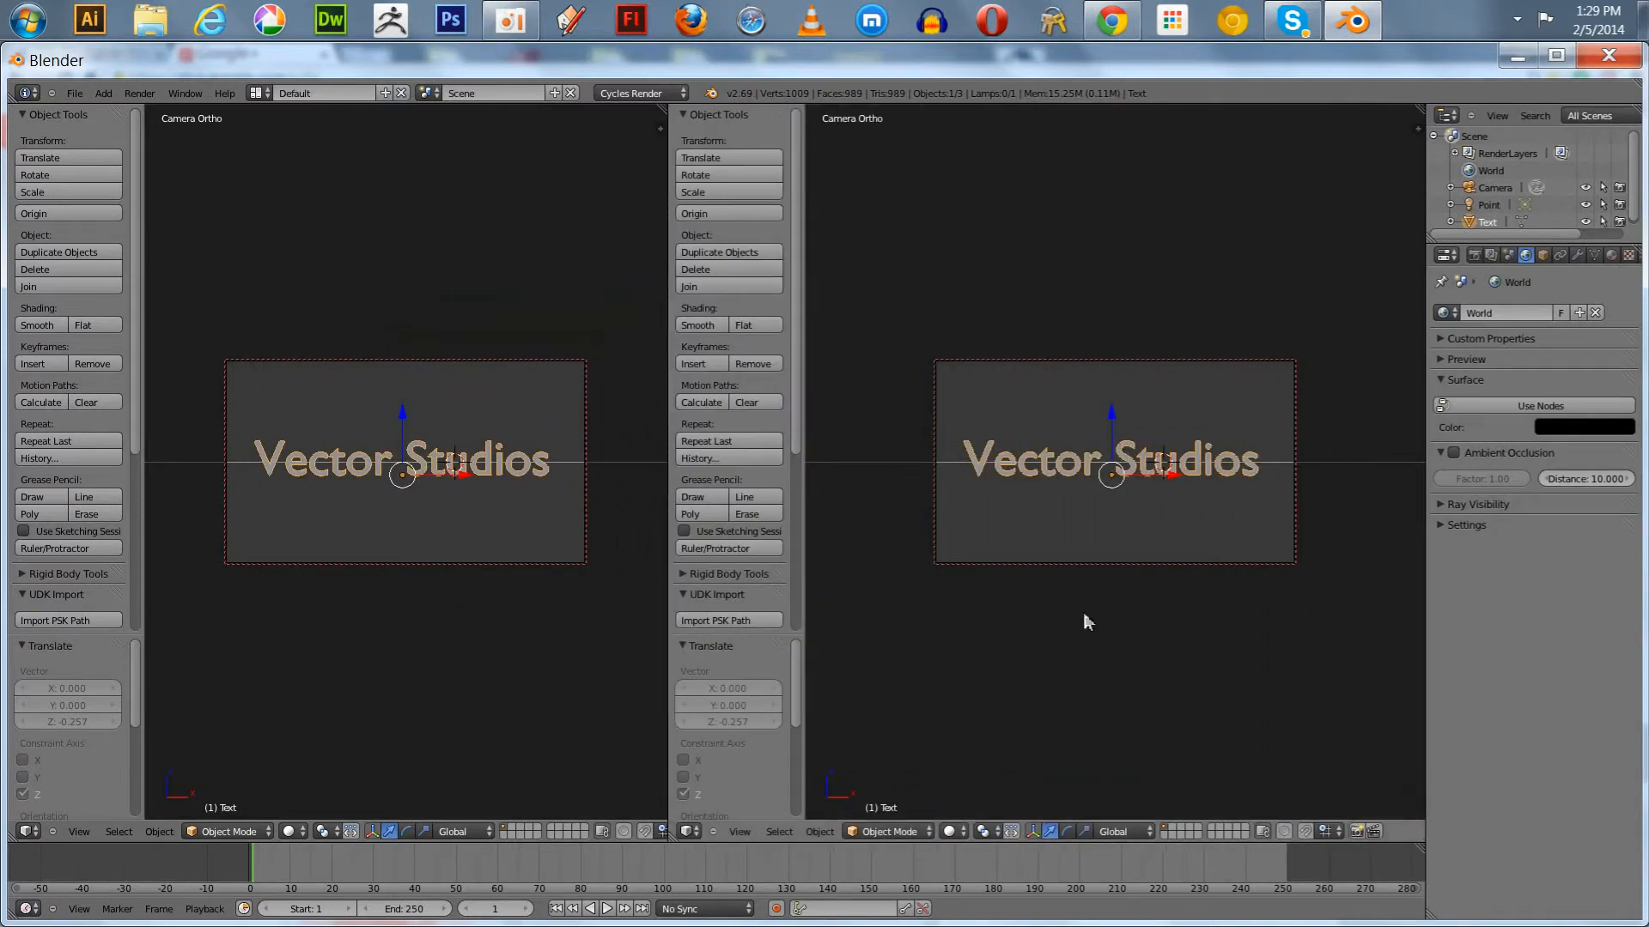
left_click(688, 831)
left_click(726, 632)
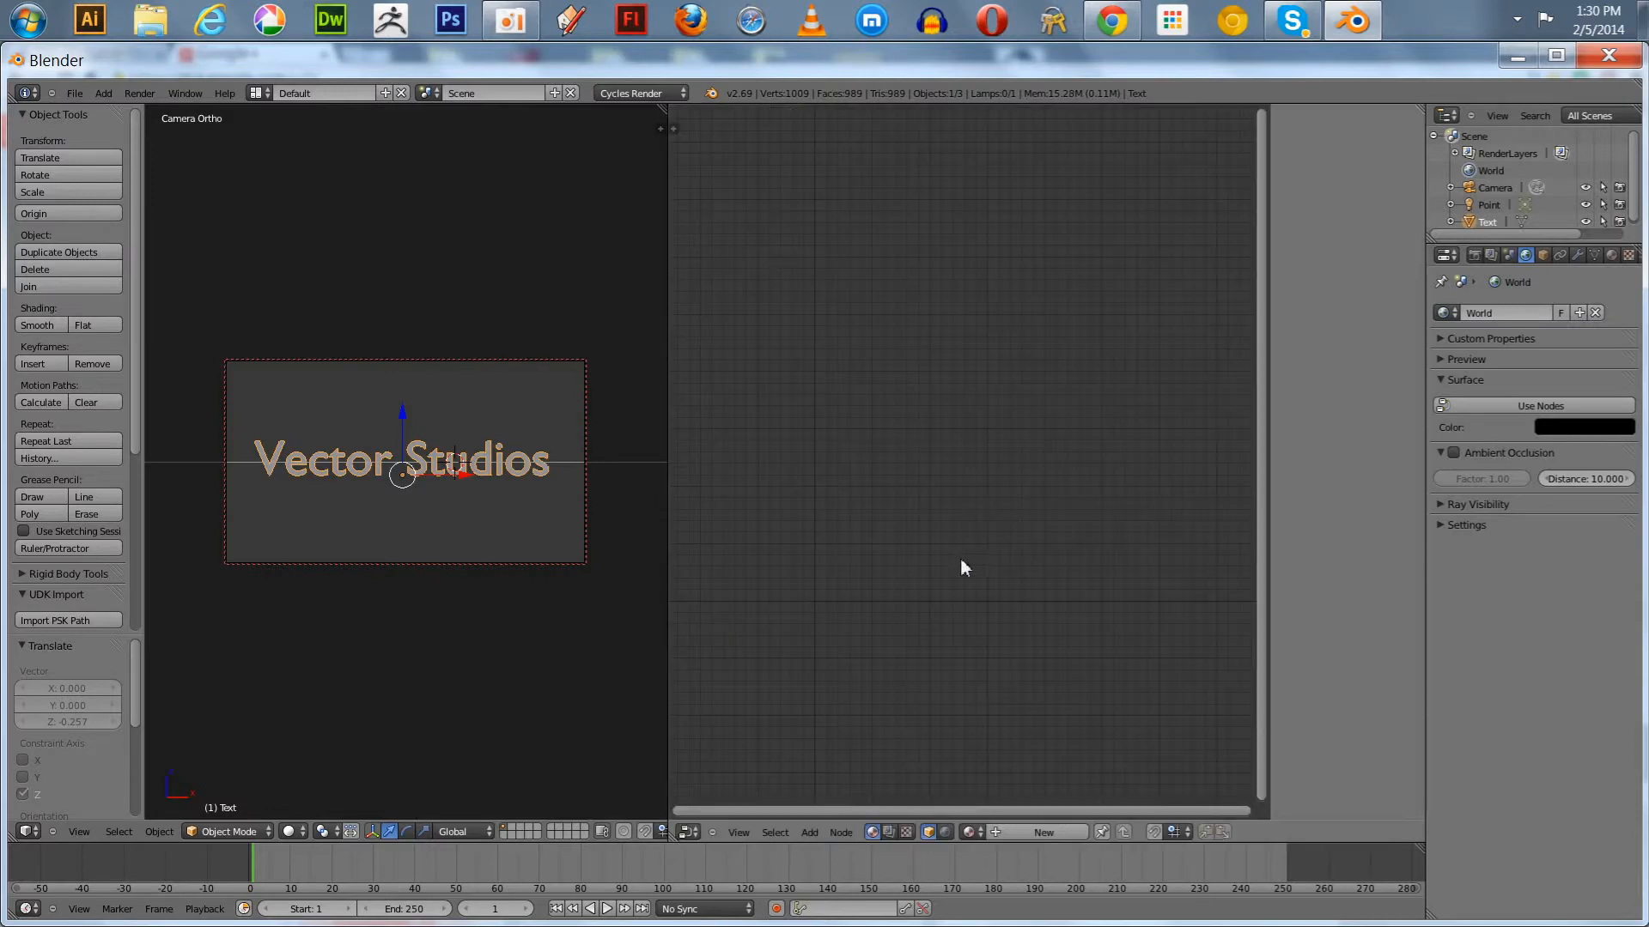
Create a new material for the text, change its surface shader to Emission, and space the two nodes apart.
left_click(1027, 832)
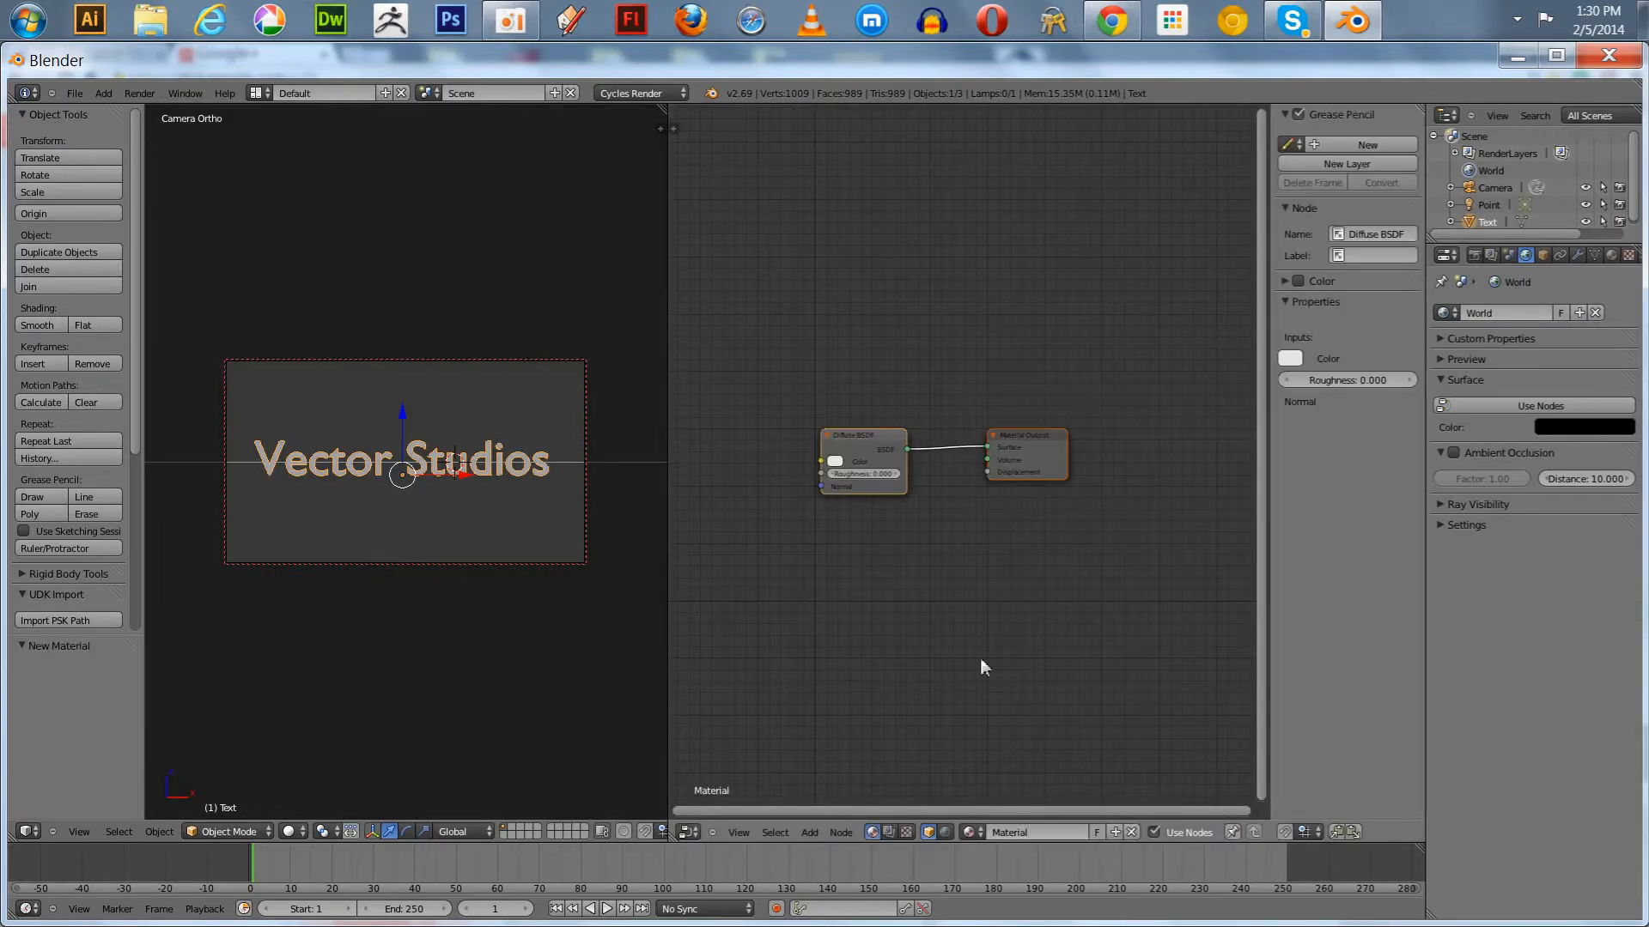
left_click(845, 465)
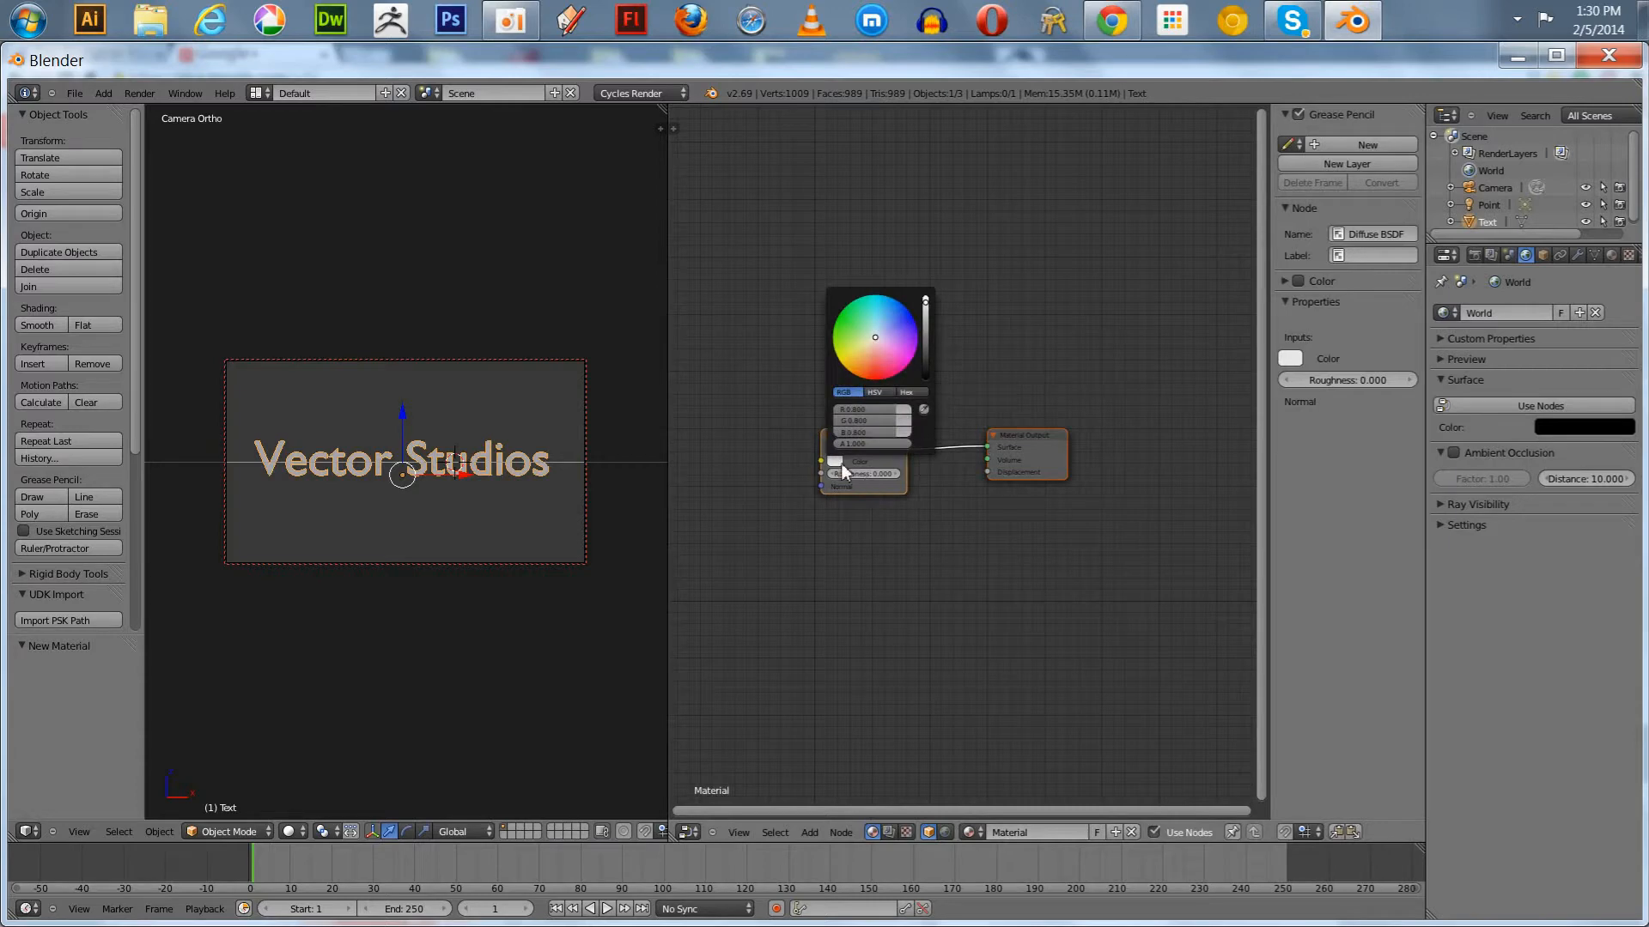
left_click(833, 446)
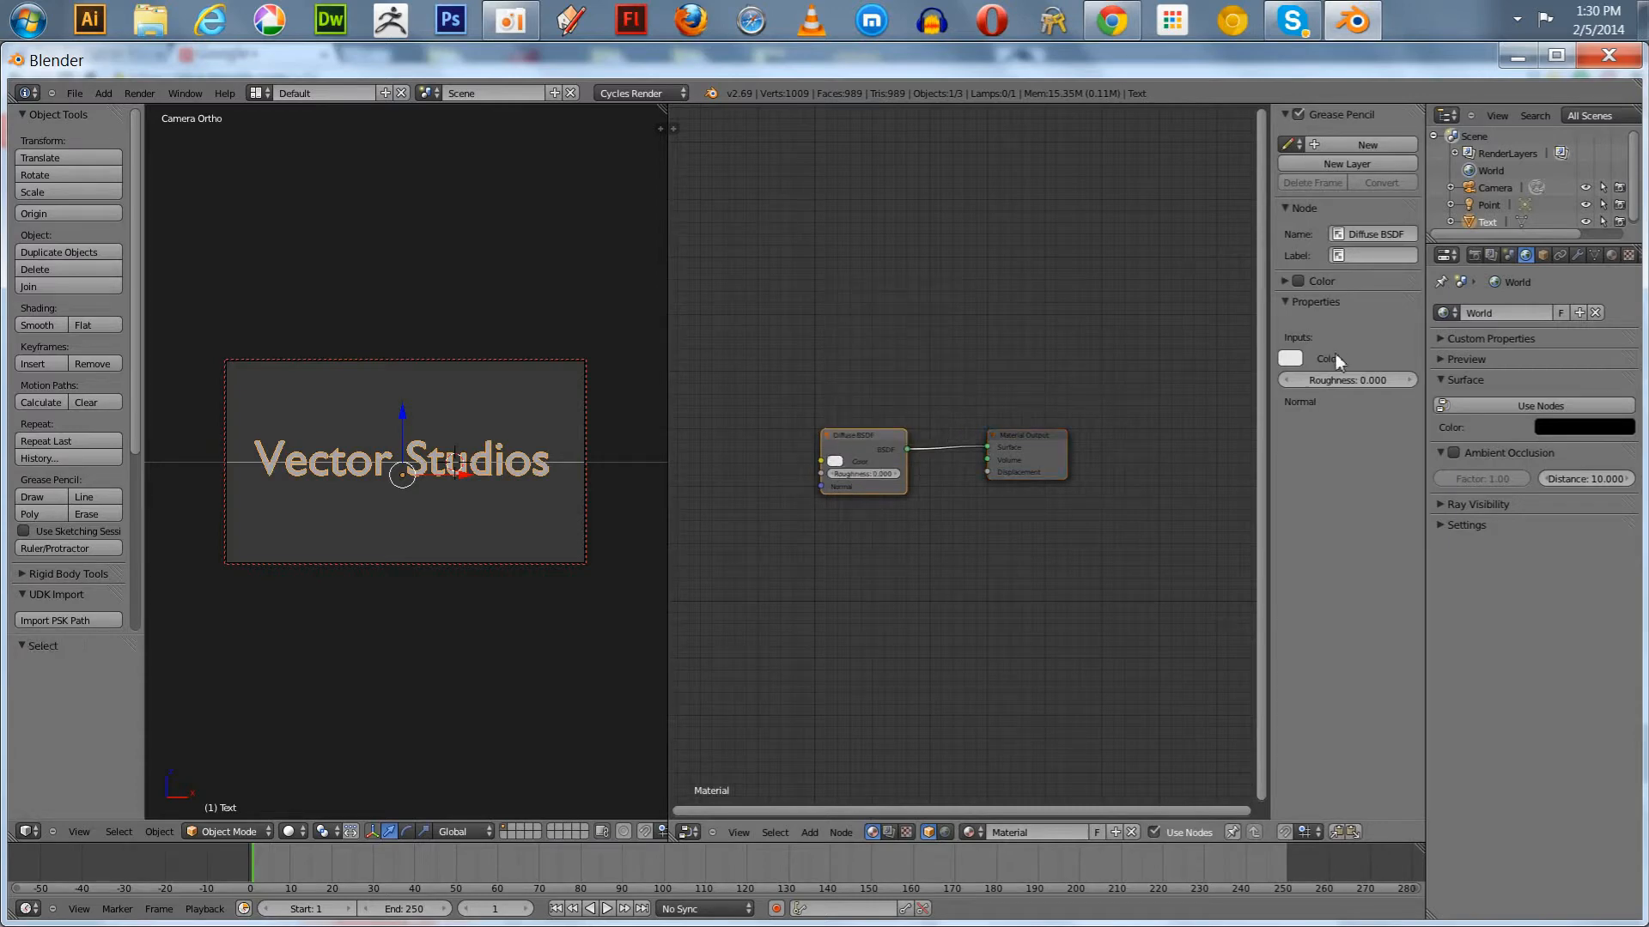
left_click(1611, 255)
left_click(1560, 466)
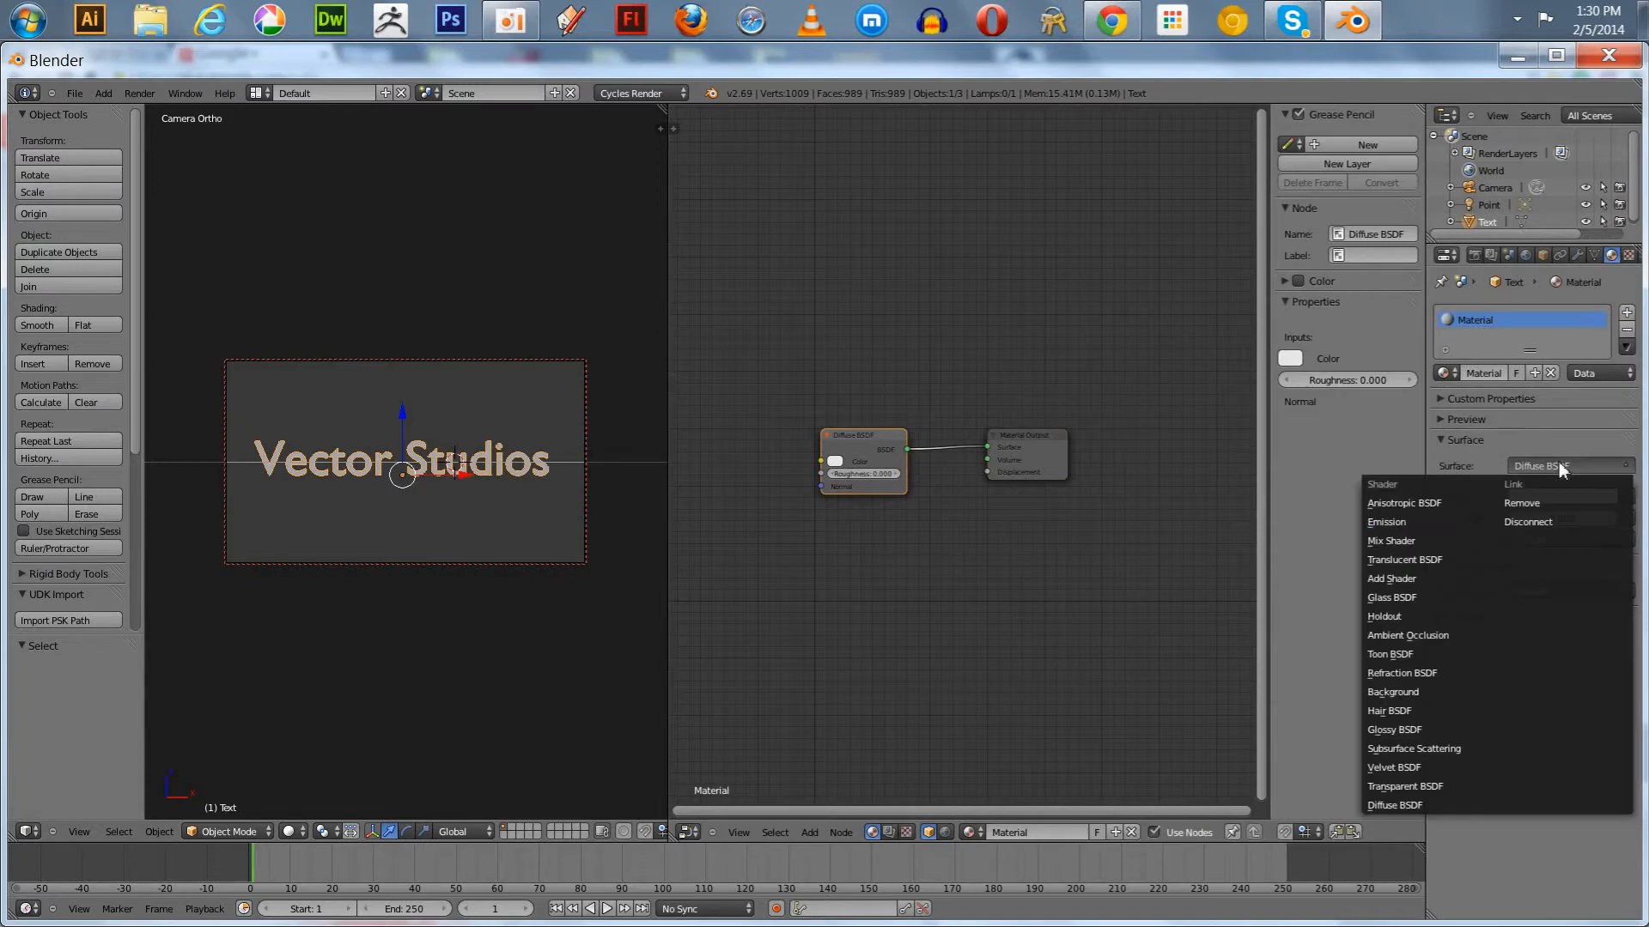
left_click(1403, 523)
left_click_drag(913, 453, 807, 467)
mouse_move(1047, 450)
left_mouse_down()
mouse_move(1074, 477)
mouse_move(1077, 452)
left_mouse_up()
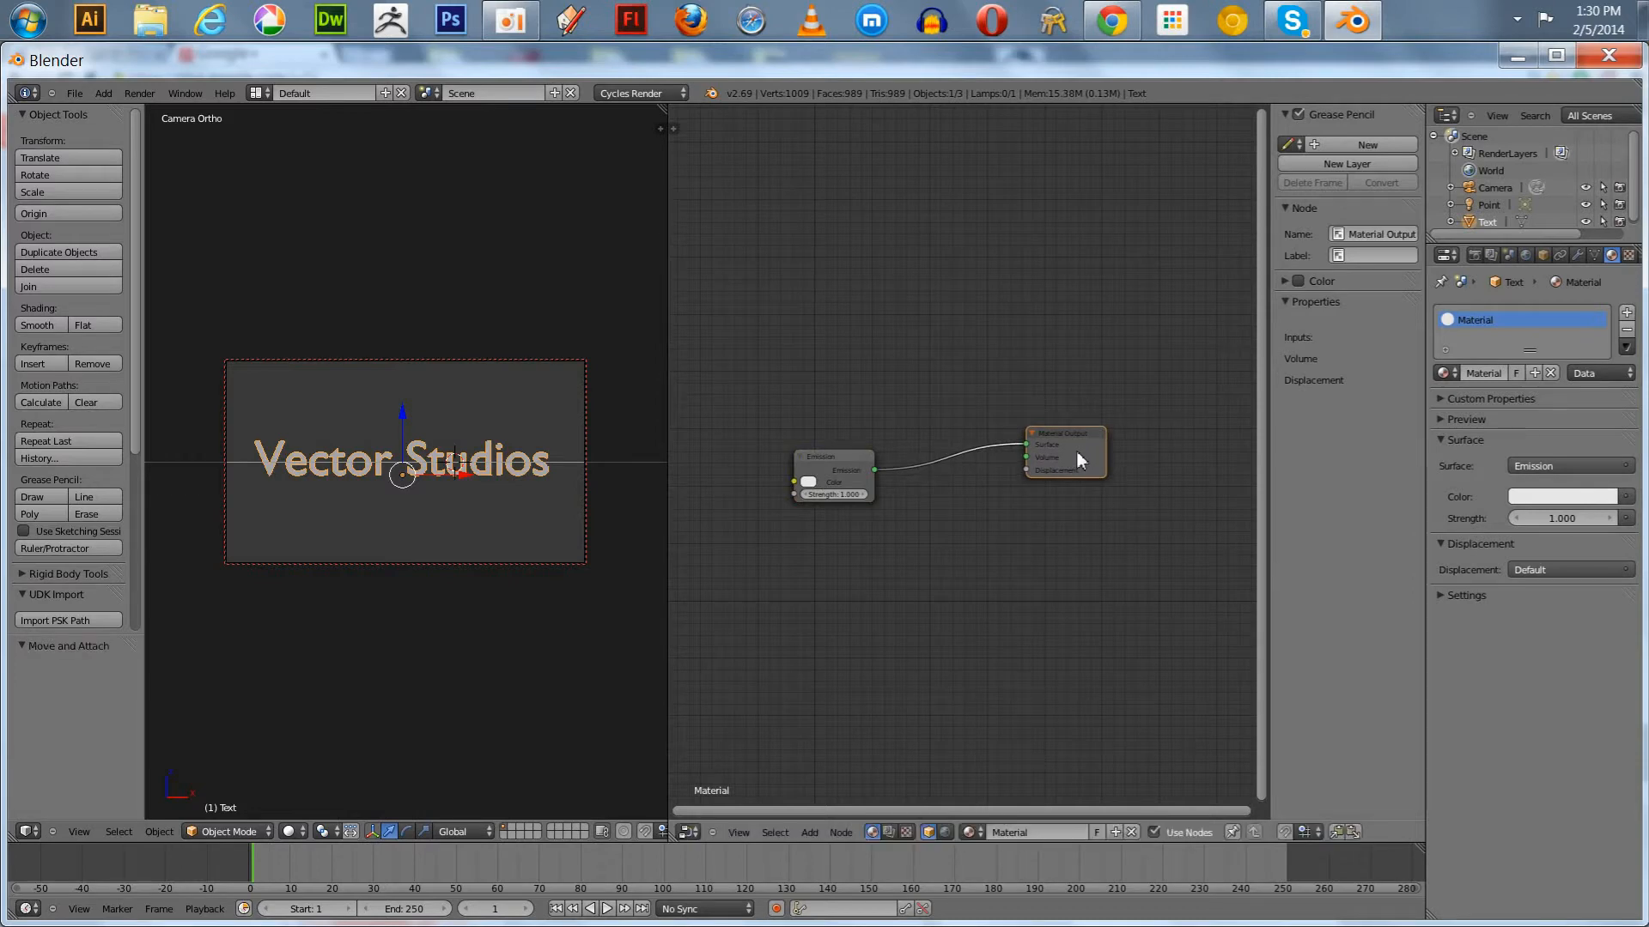
Set the Emission color to pure red (R 1.000, G 0.000, B 0.000).
left_click(808, 482)
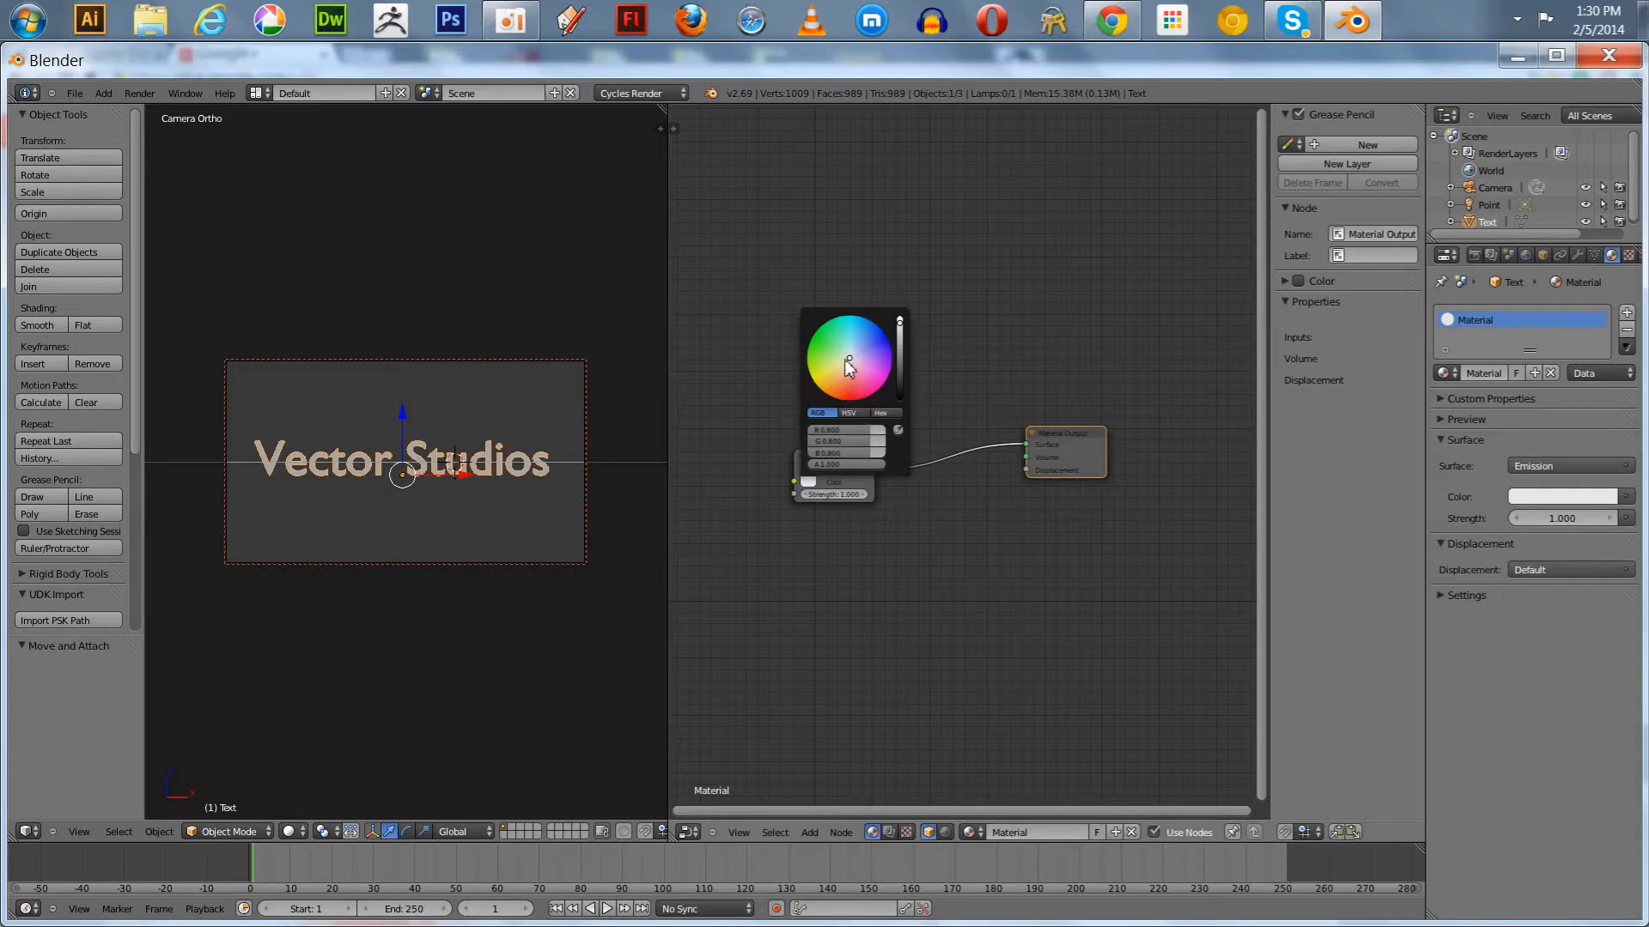
left_click(854, 401)
left_click_drag(855, 401, 963, 430)
left_click_drag(823, 455, 774, 450)
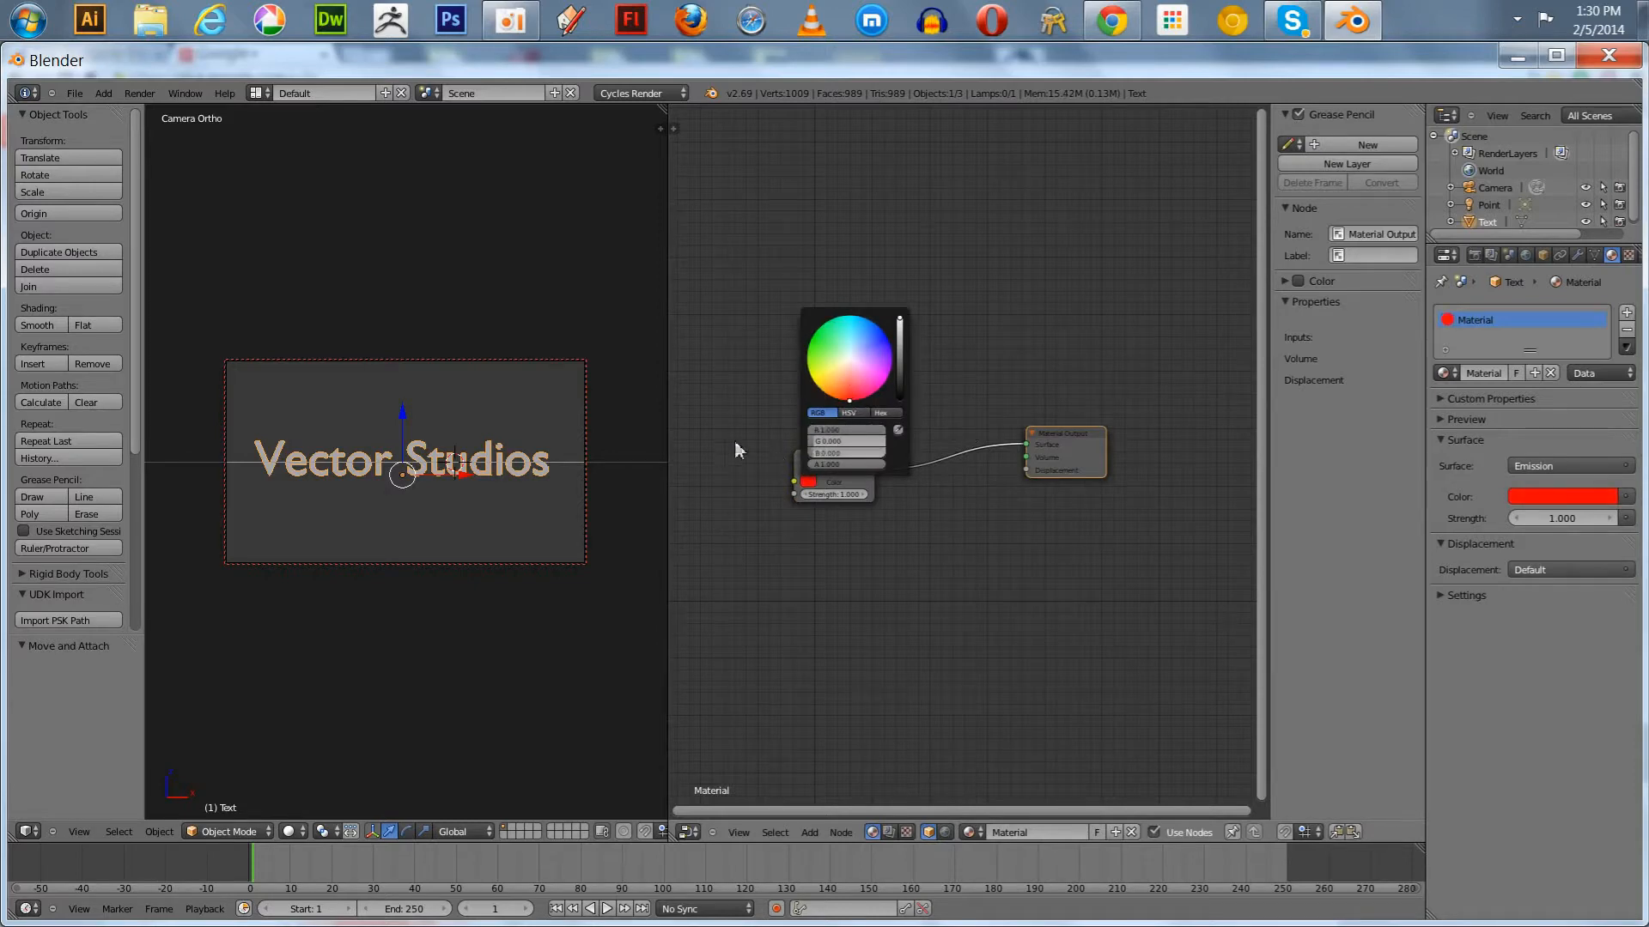
Widen the 3D view, preview the text in Rendered shading, and return to Solid shading.
left_click_drag(667, 566, 909, 615)
left_click(288, 832)
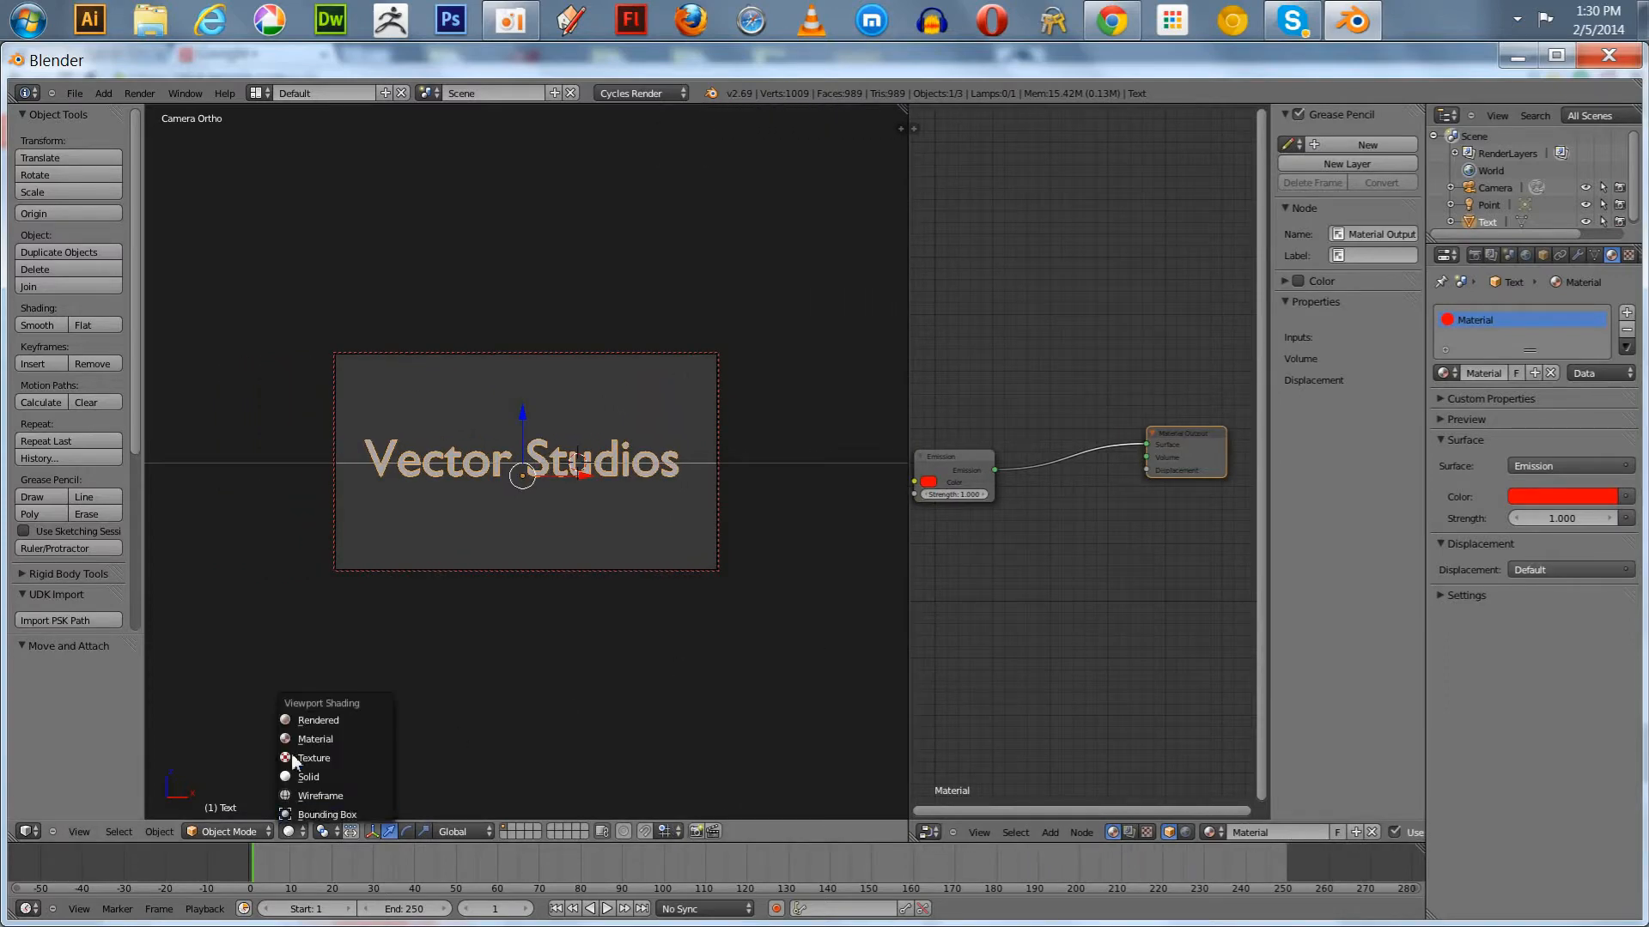
left_click(290, 720)
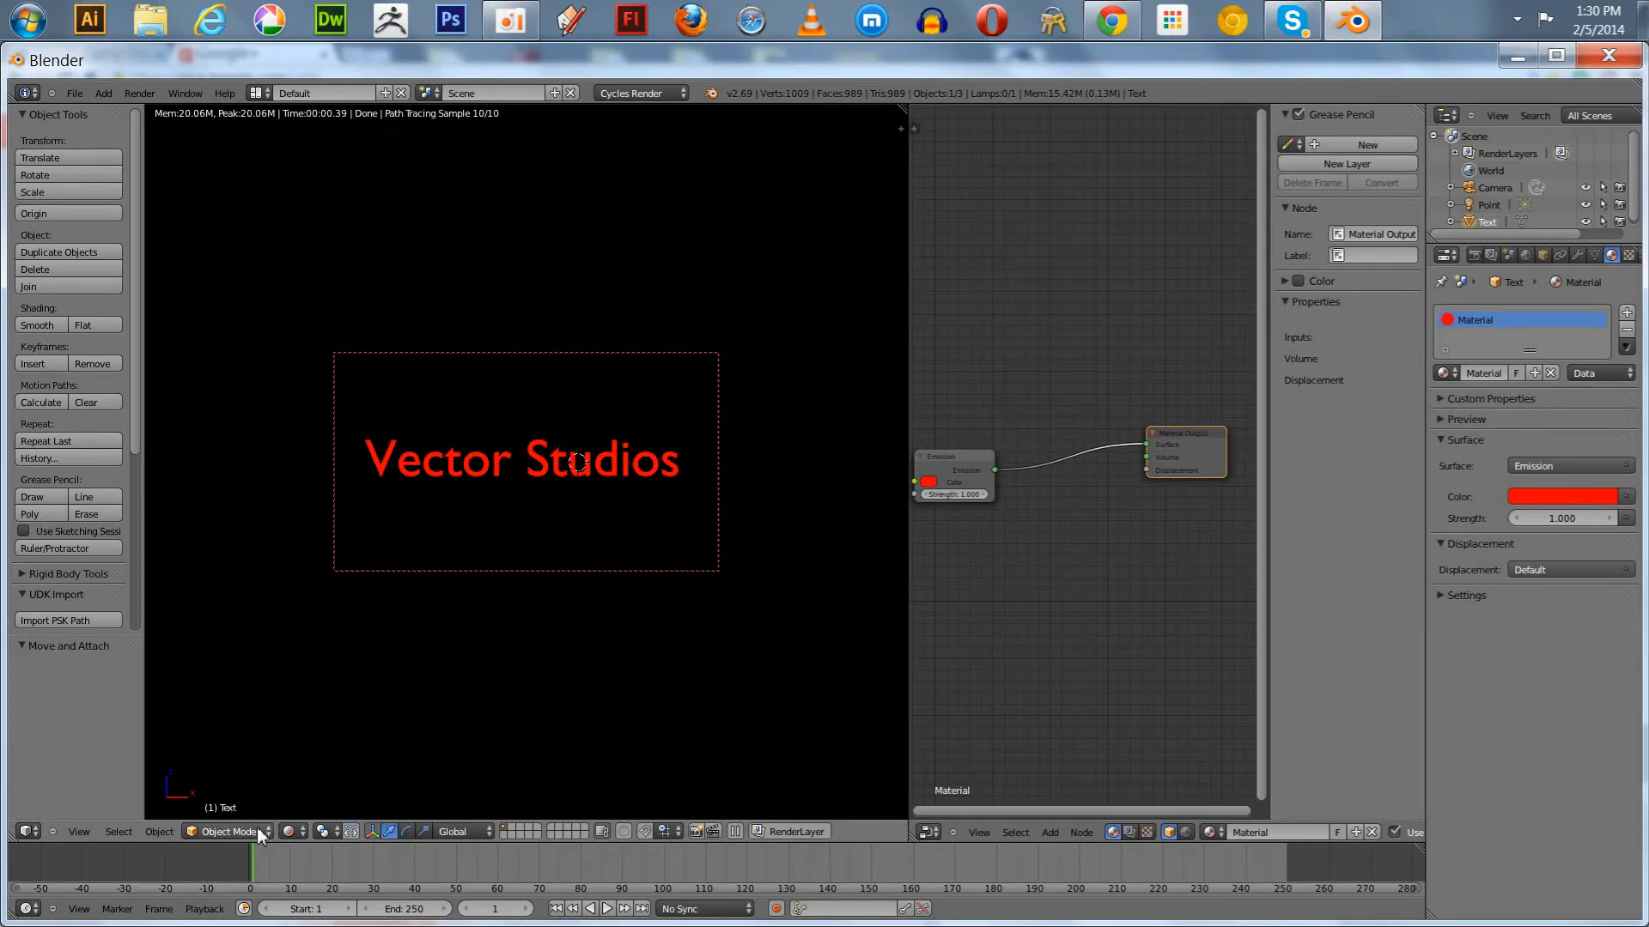
left_click(292, 833)
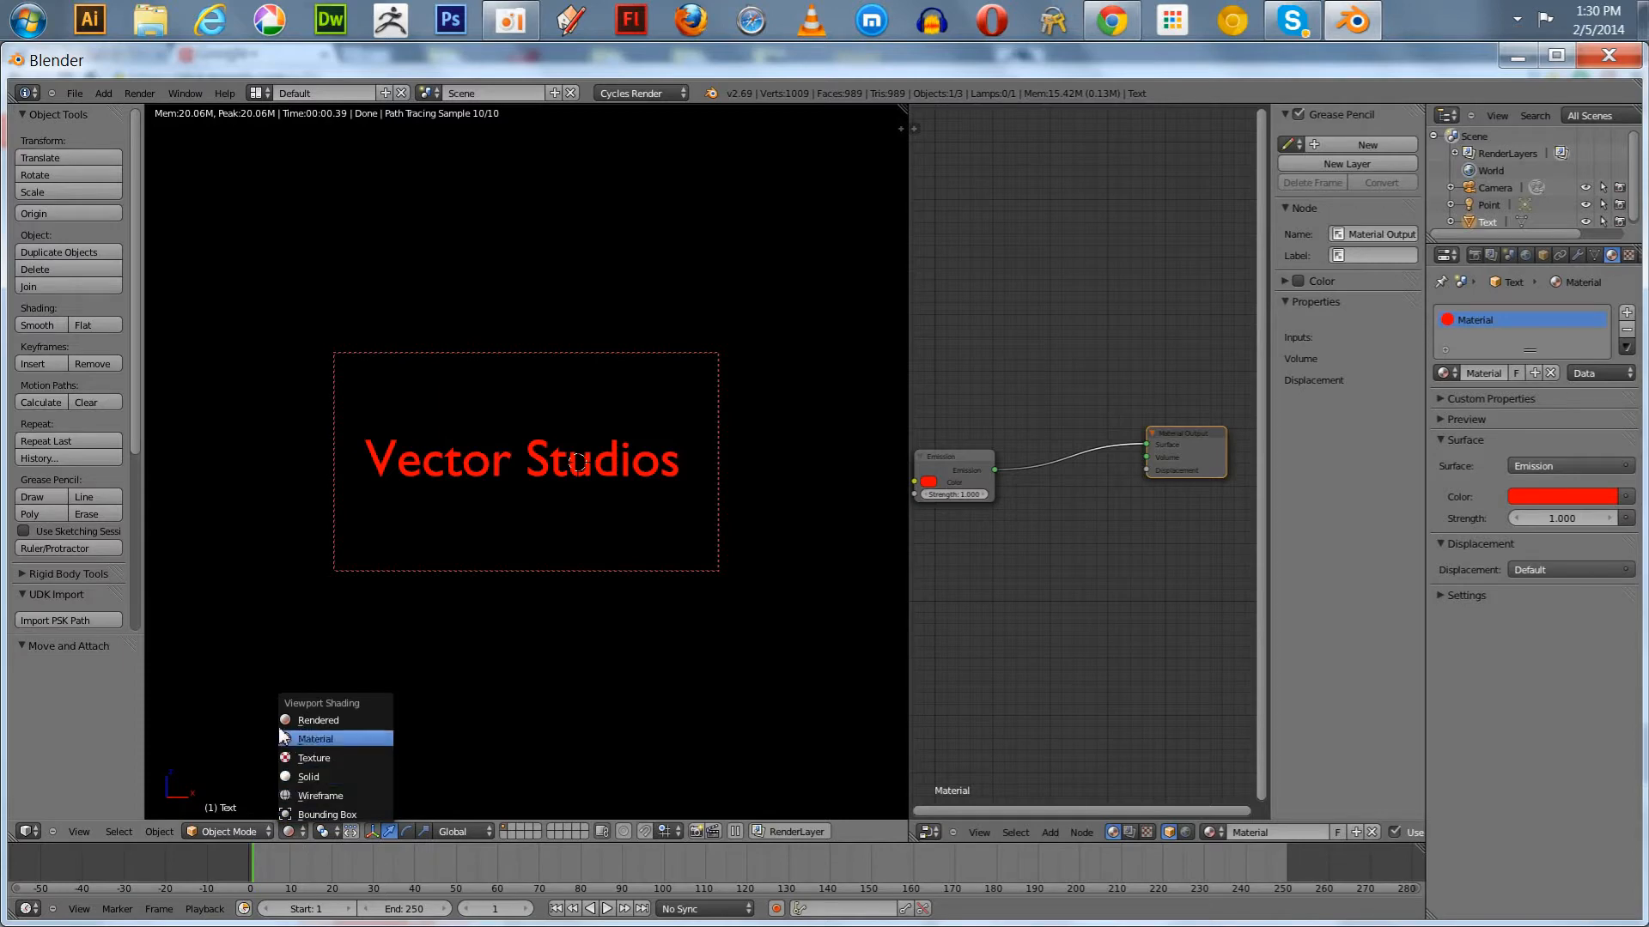
left_click(285, 776)
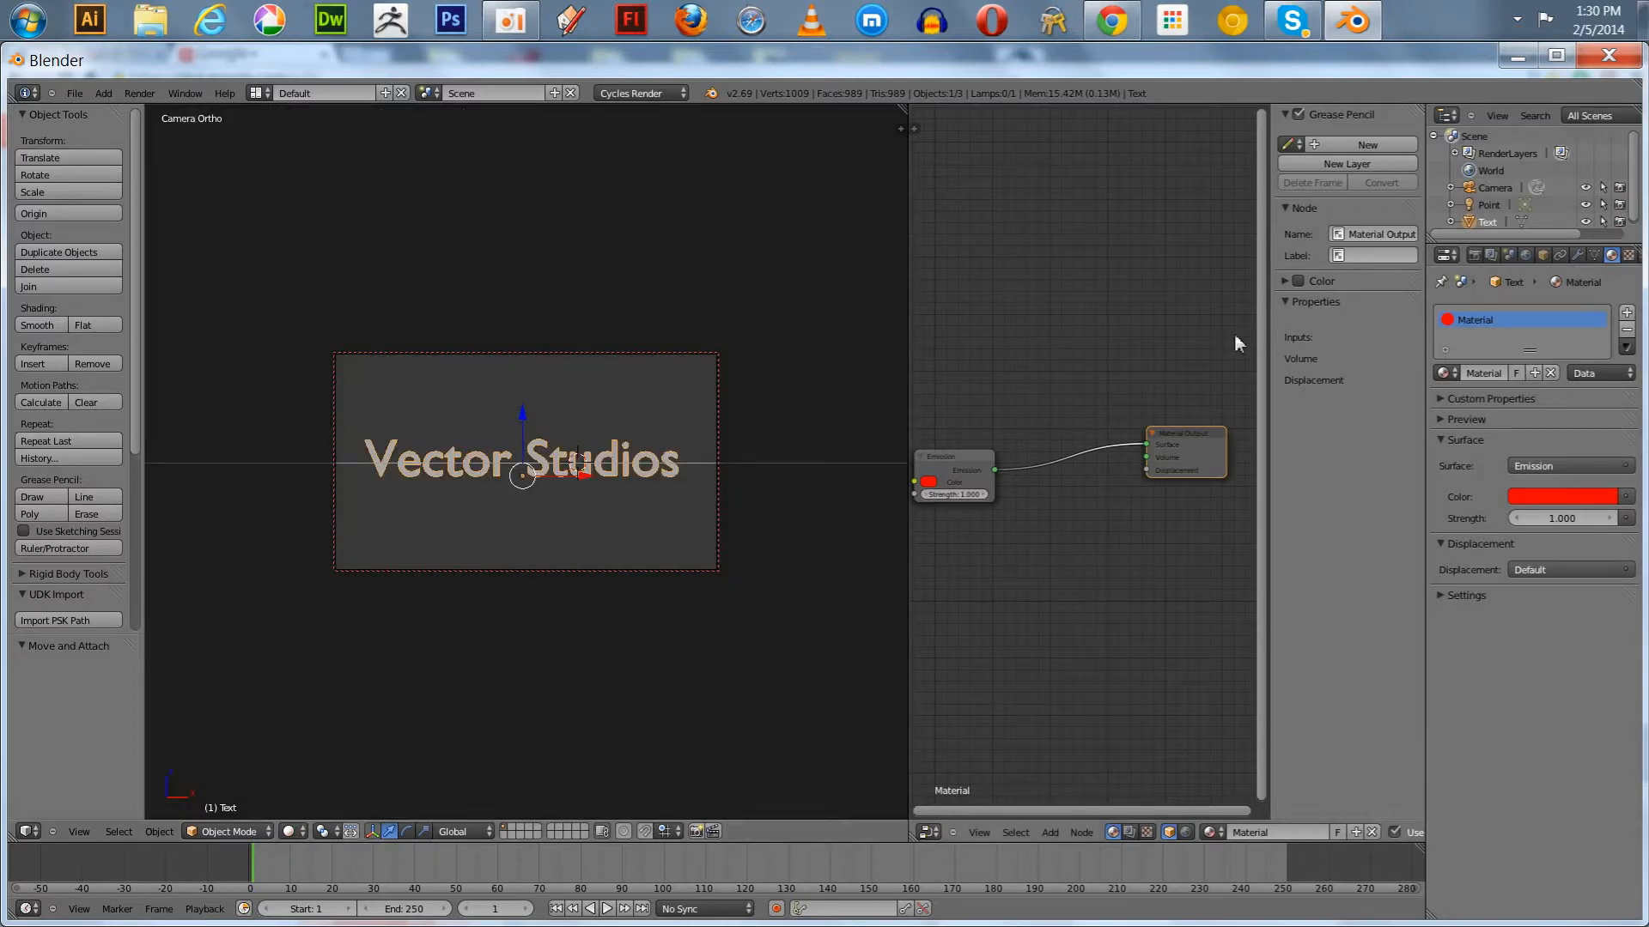
Add an Array modifier to the text and toggle Relative Offset off and back on.
left_click(1576, 256)
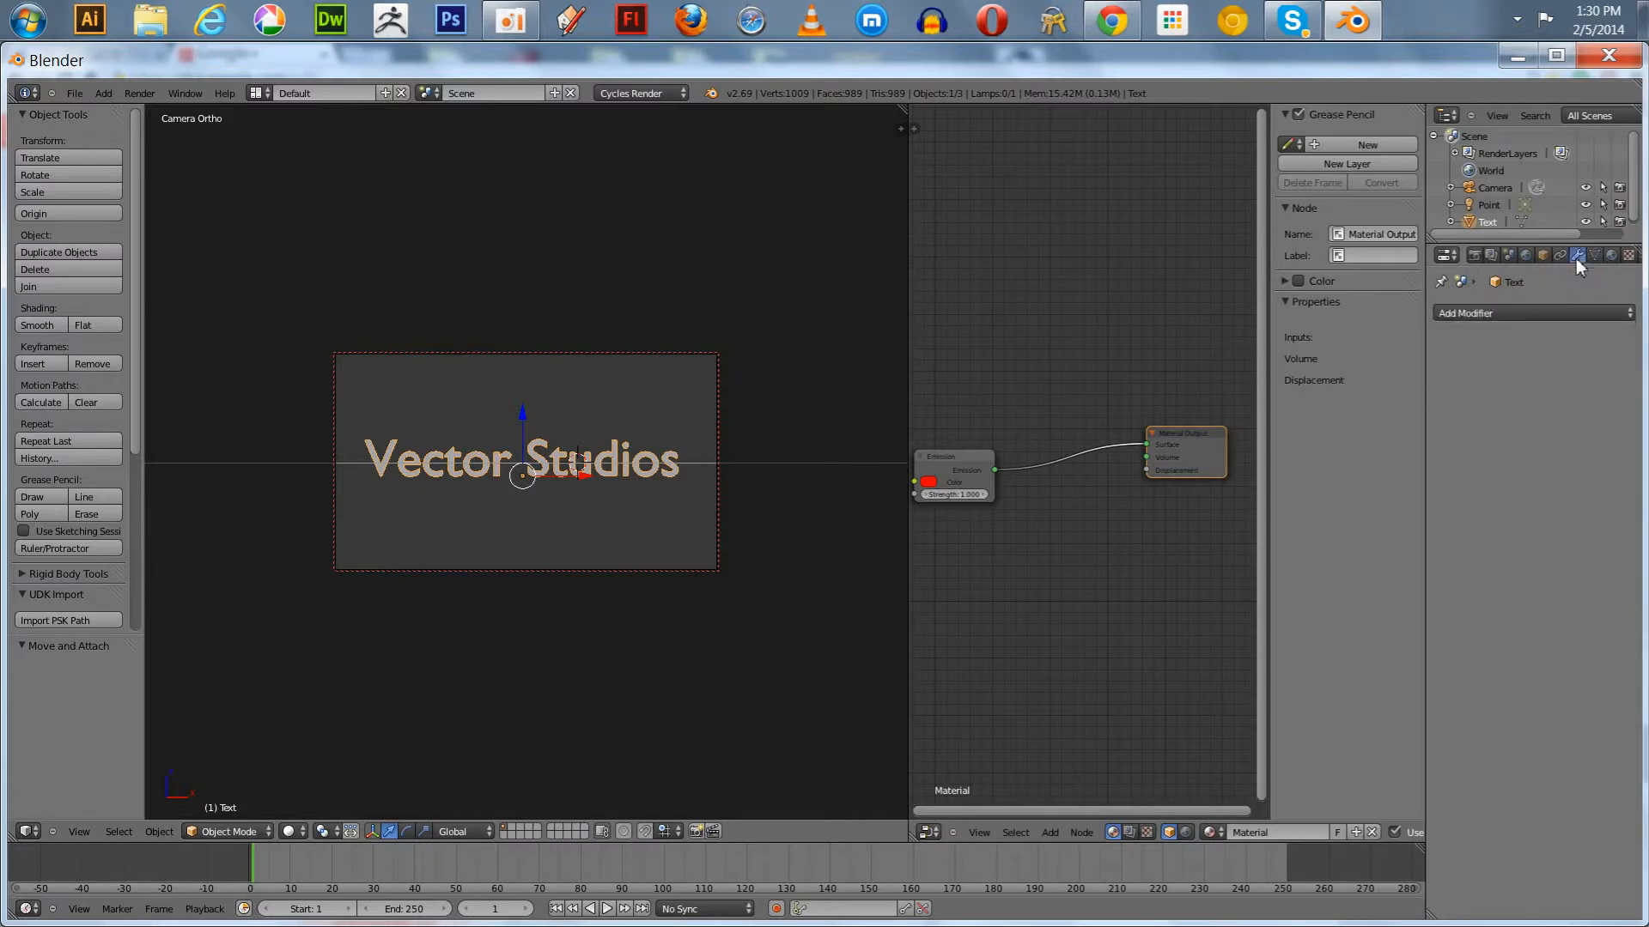
left_click(1518, 309)
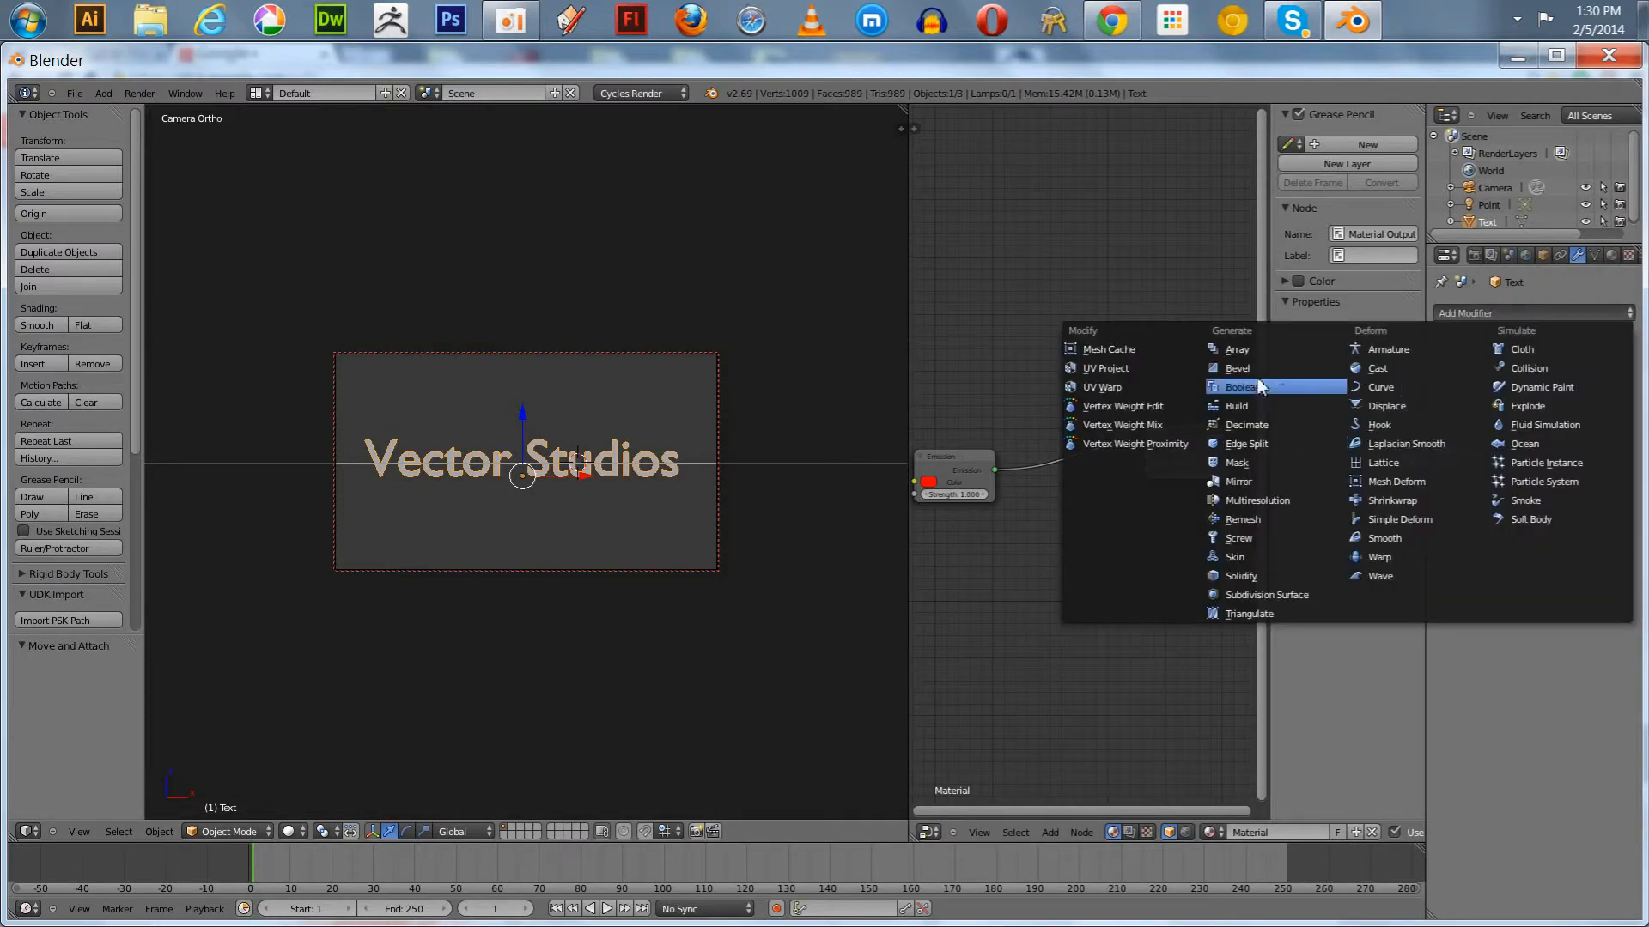
left_click(1246, 350)
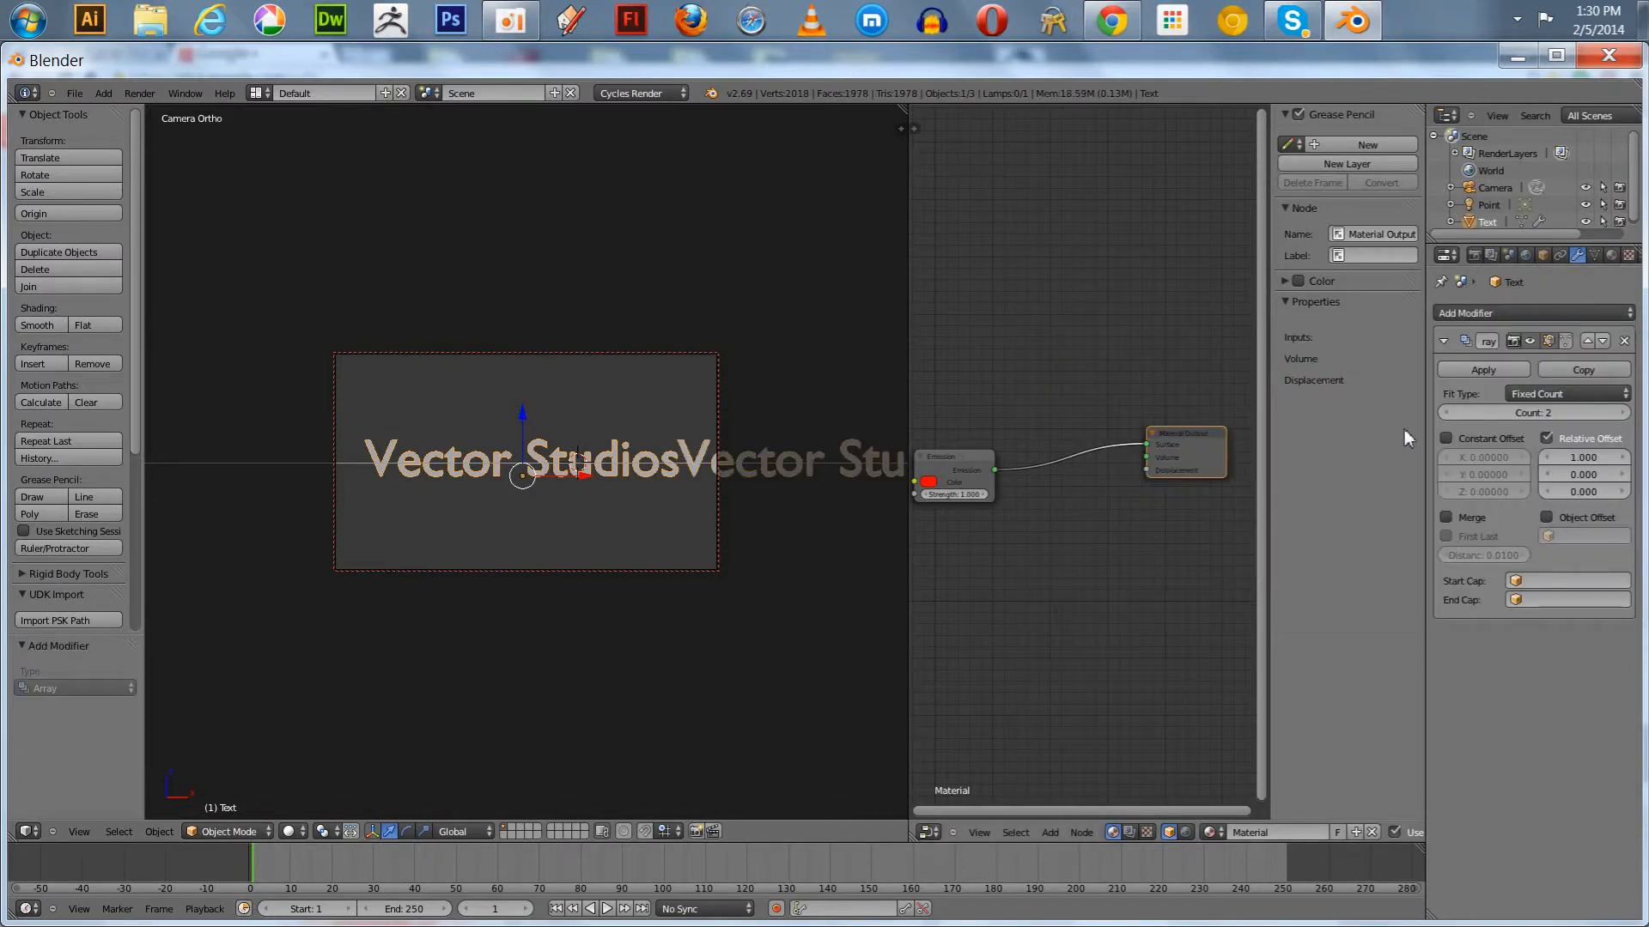
left_click(1546, 437)
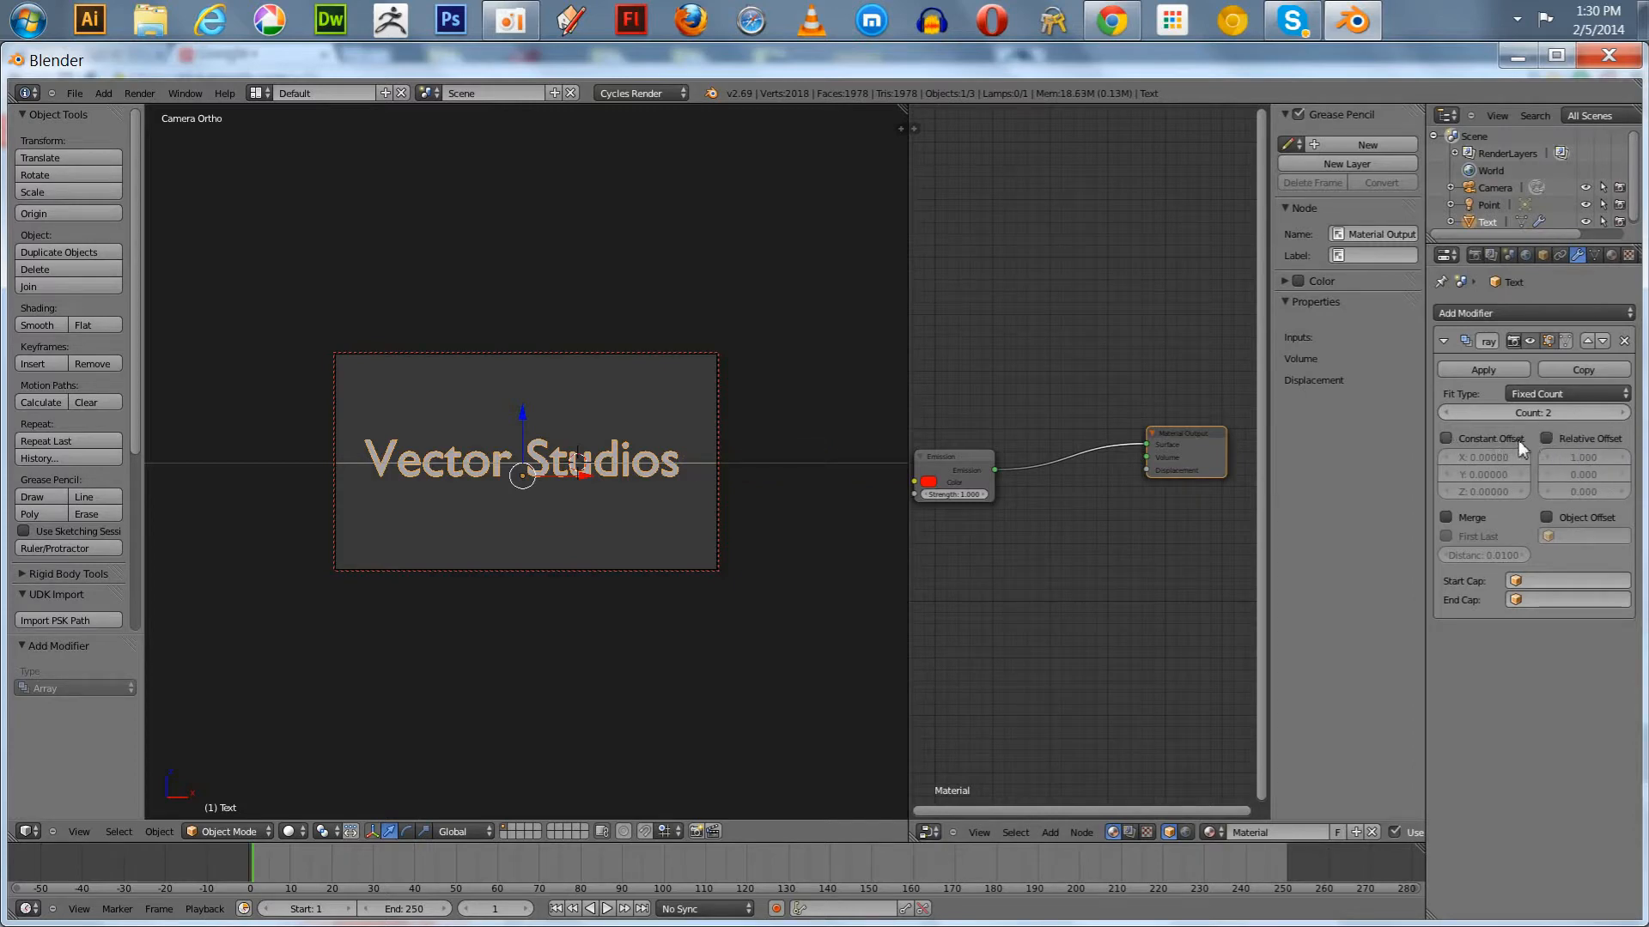
left_click(1547, 437)
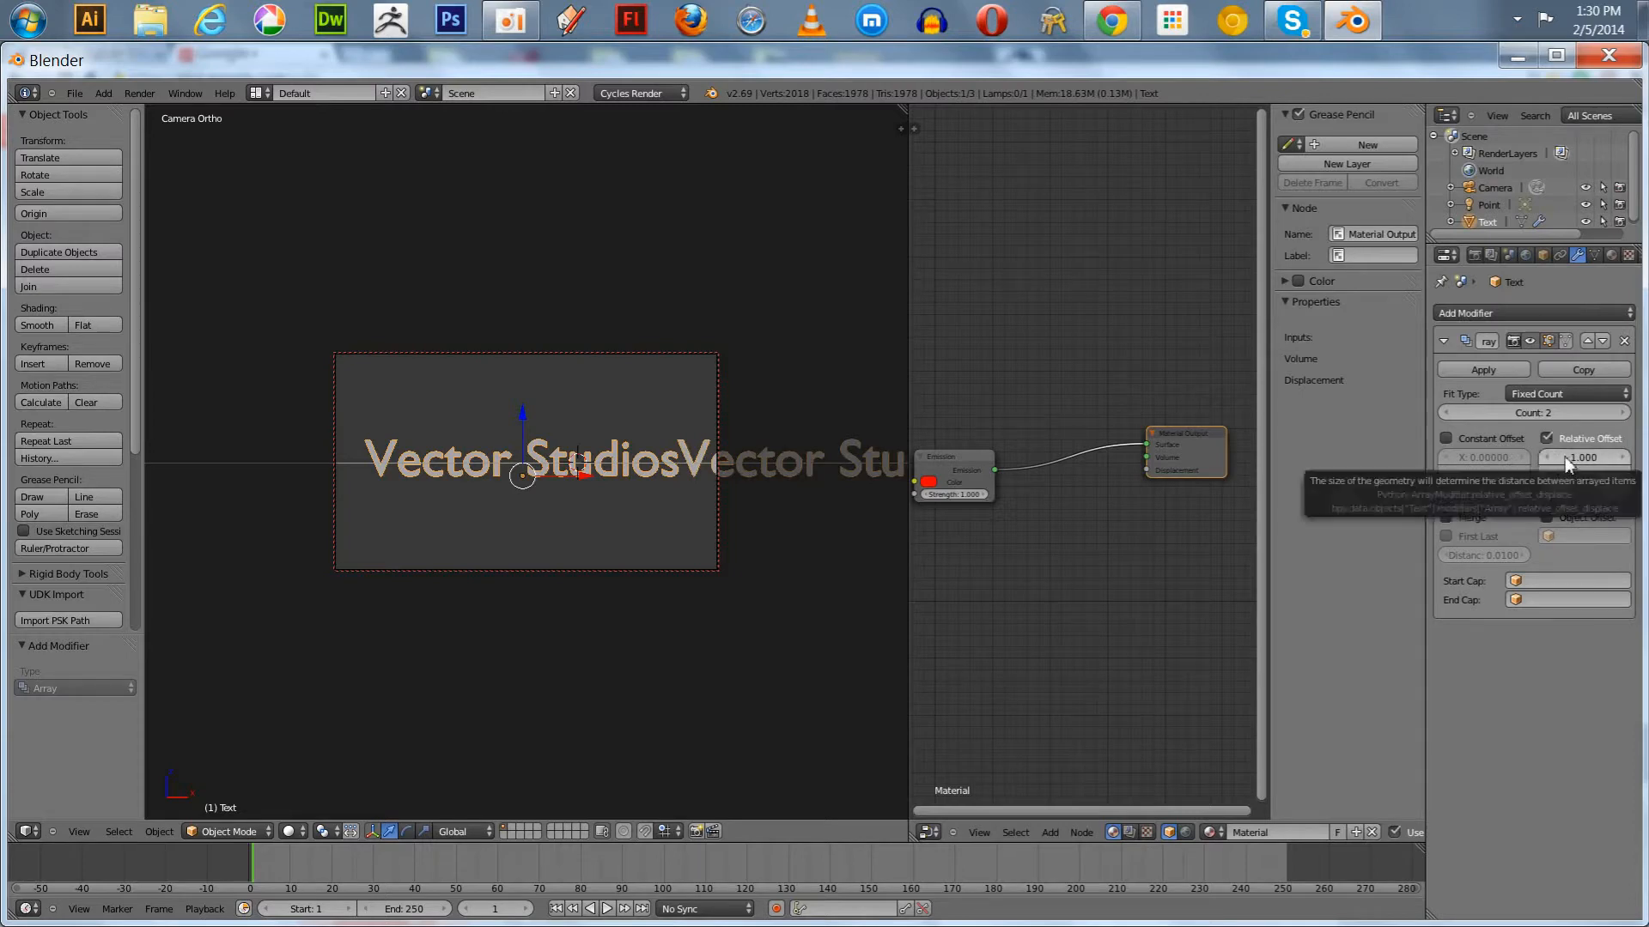
Set the Array modifier's relative offset to 1.000 on X, Y and Z.
left_click(1558, 457)
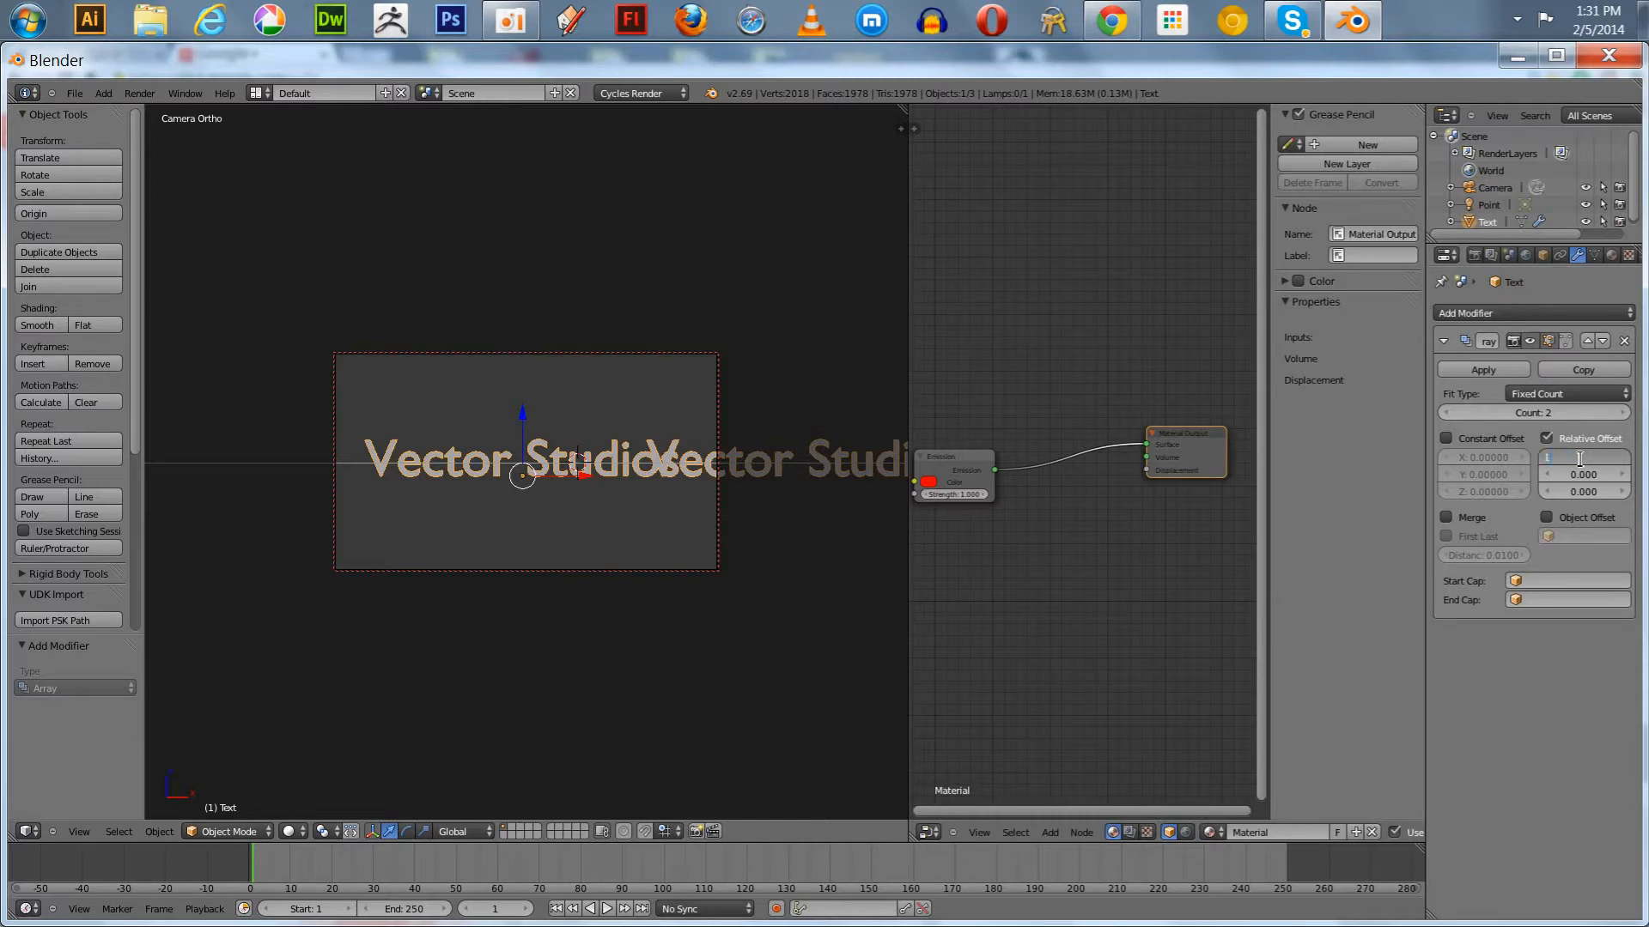
key("Return")
left_click(1573, 477)
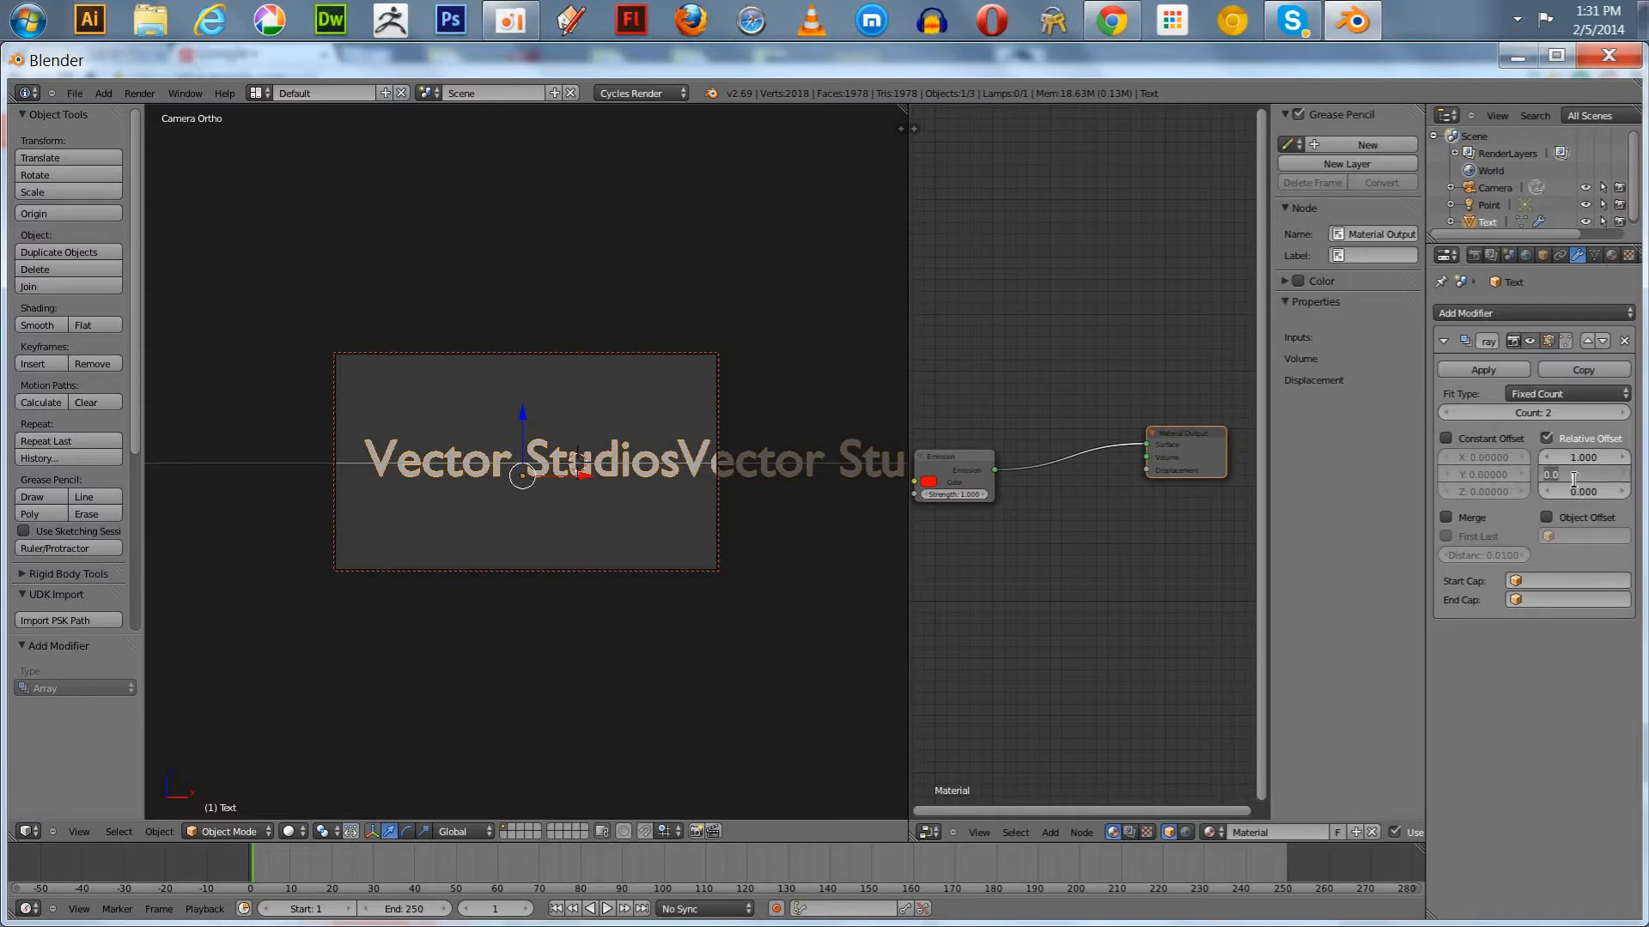
type("1")
key("Return")
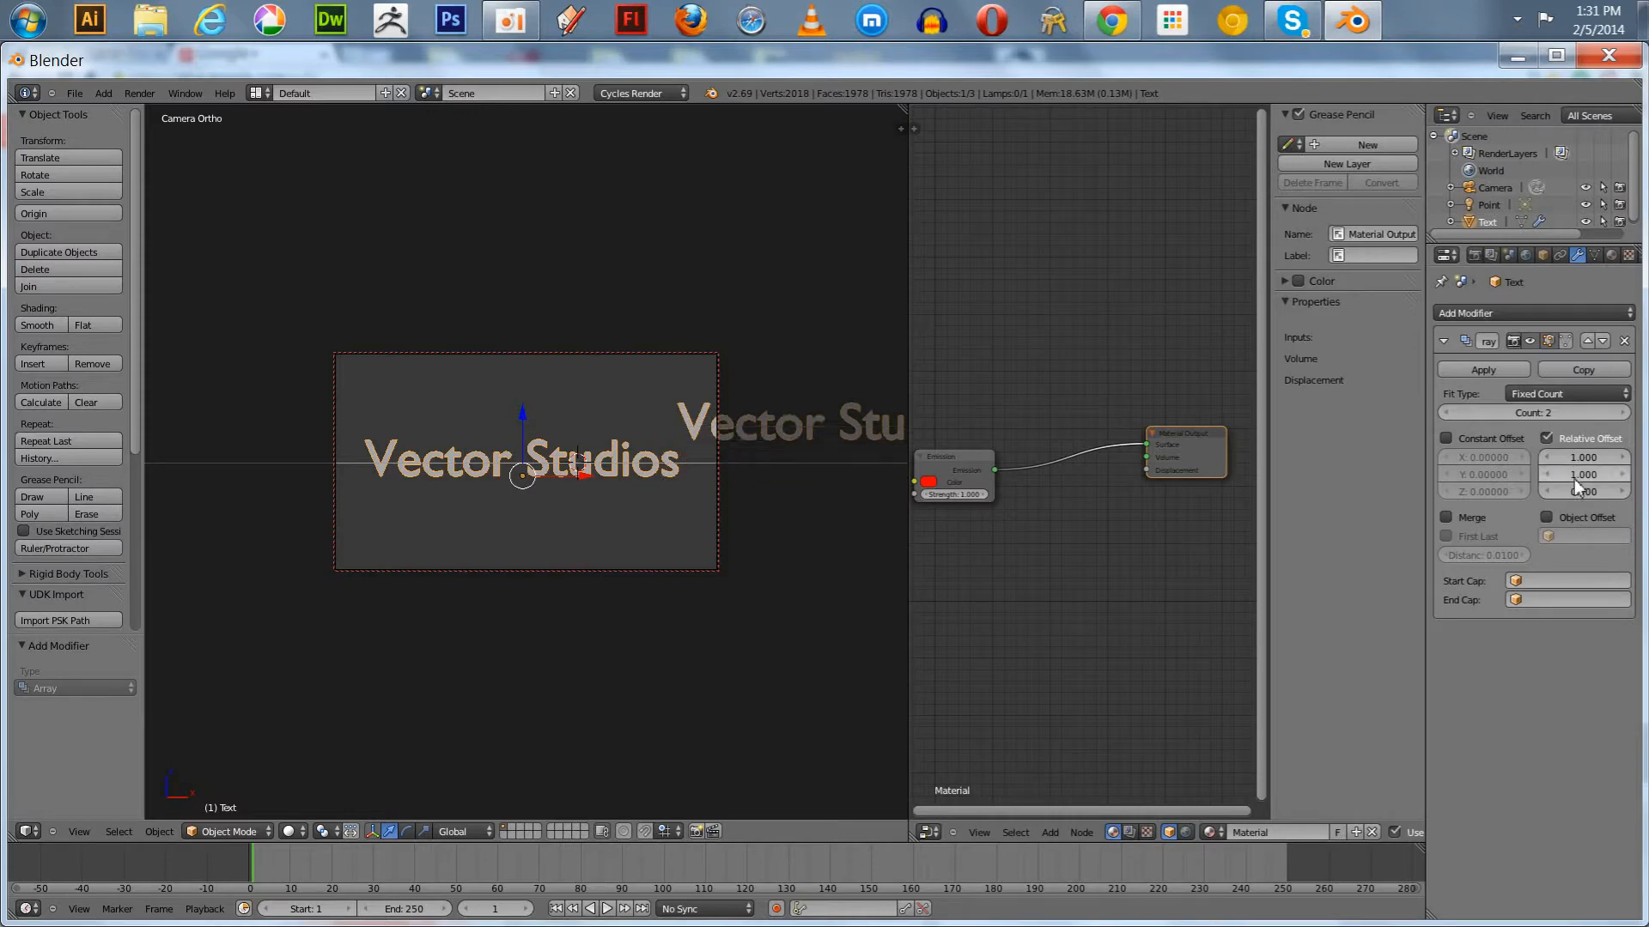
left_click(1570, 491)
type("1")
key("Return")
Inspect the arrayed text from above and at an angle, and set the Array count to 12.
key("KP_7")
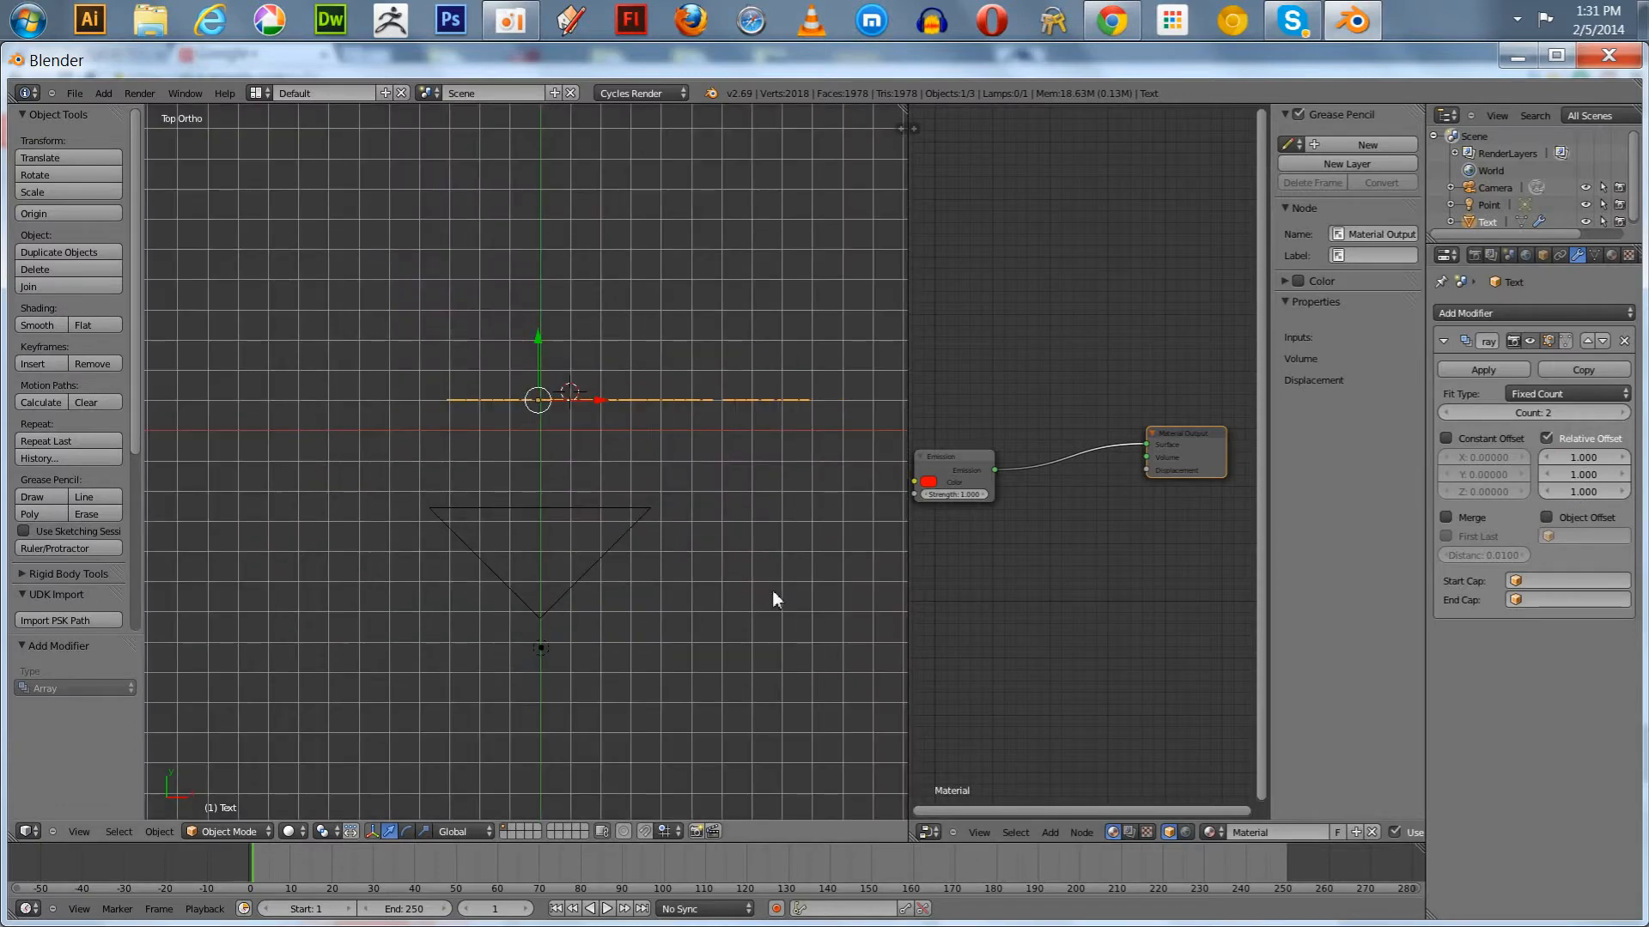
middle_click_drag(767, 620, 786, 496)
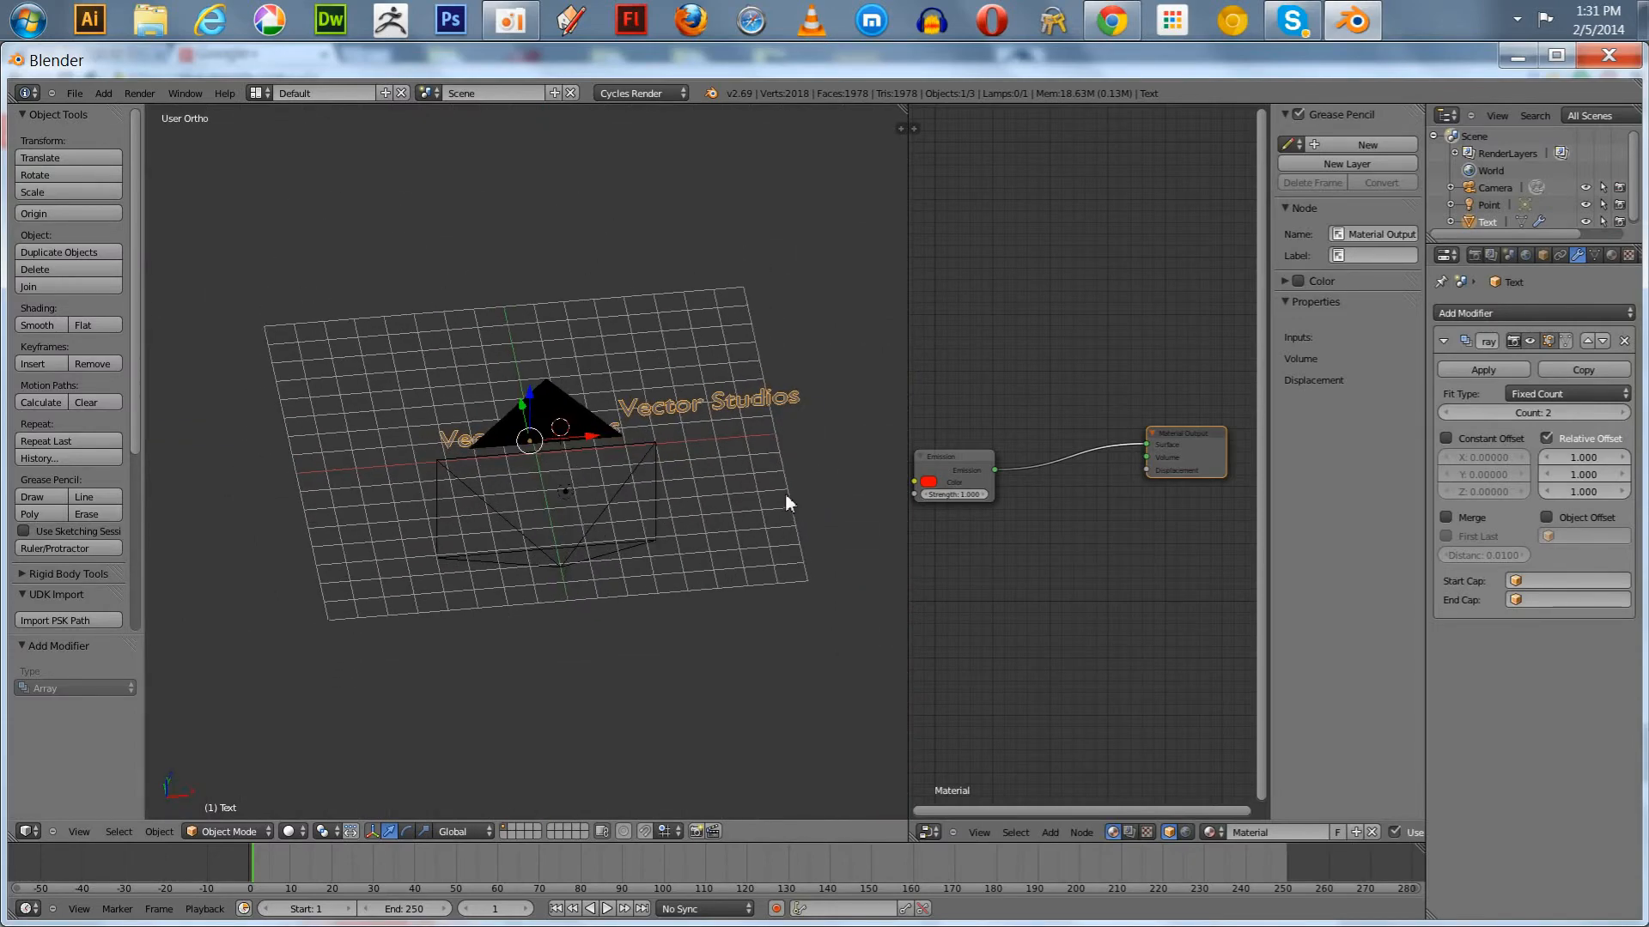
left_click(1556, 415)
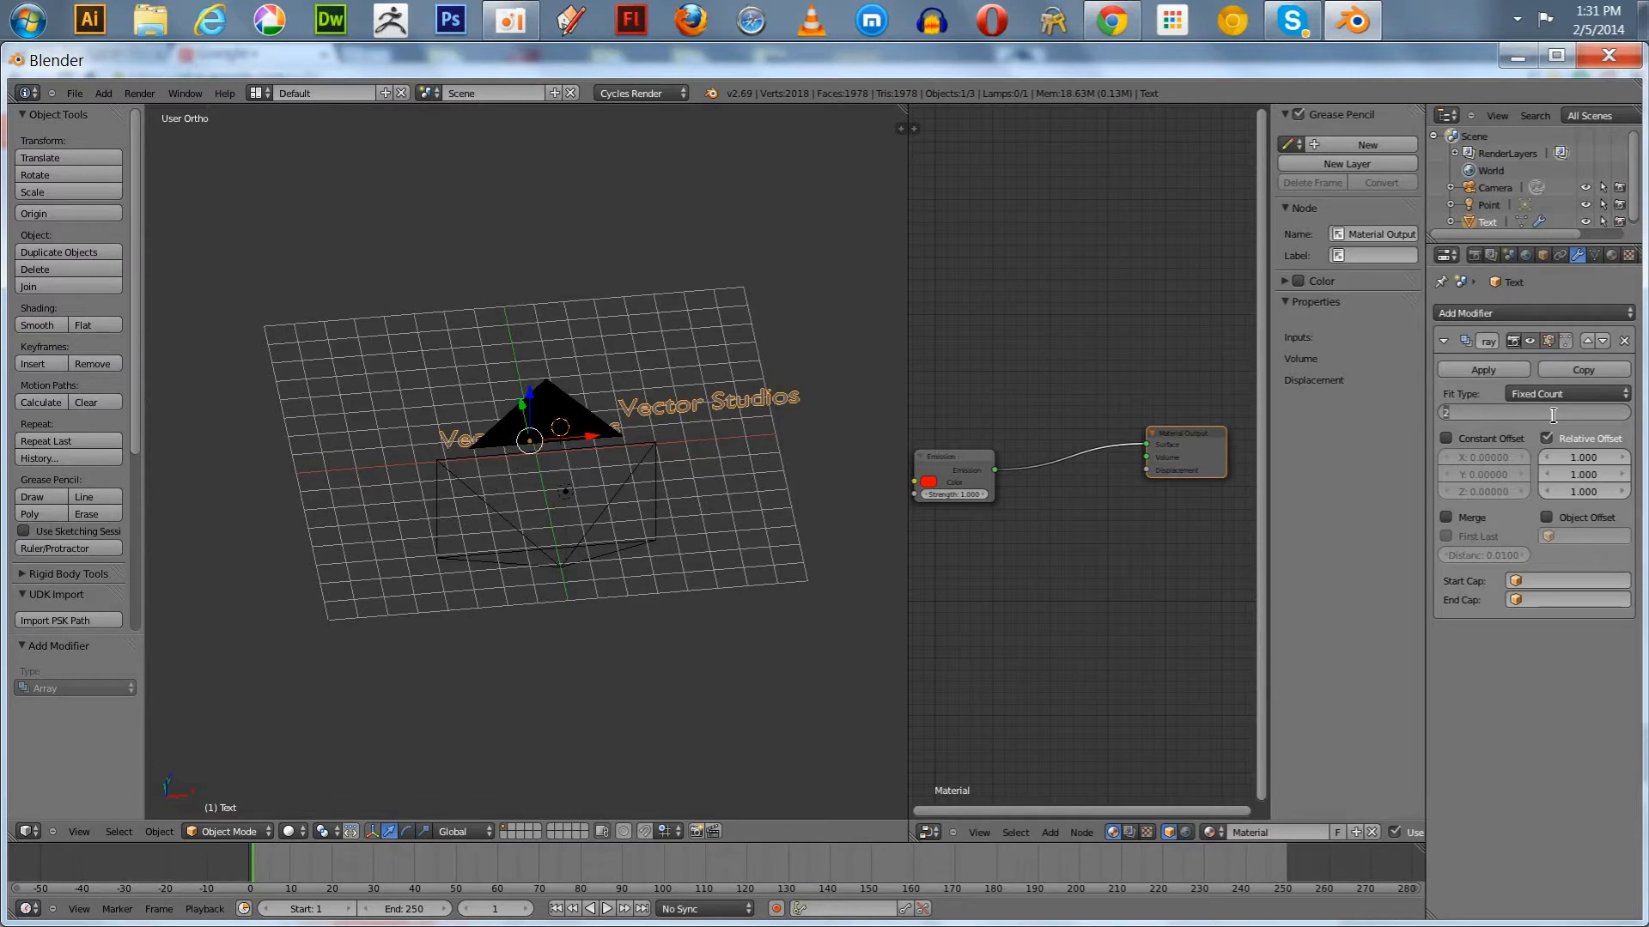
type("12")
key("Return")
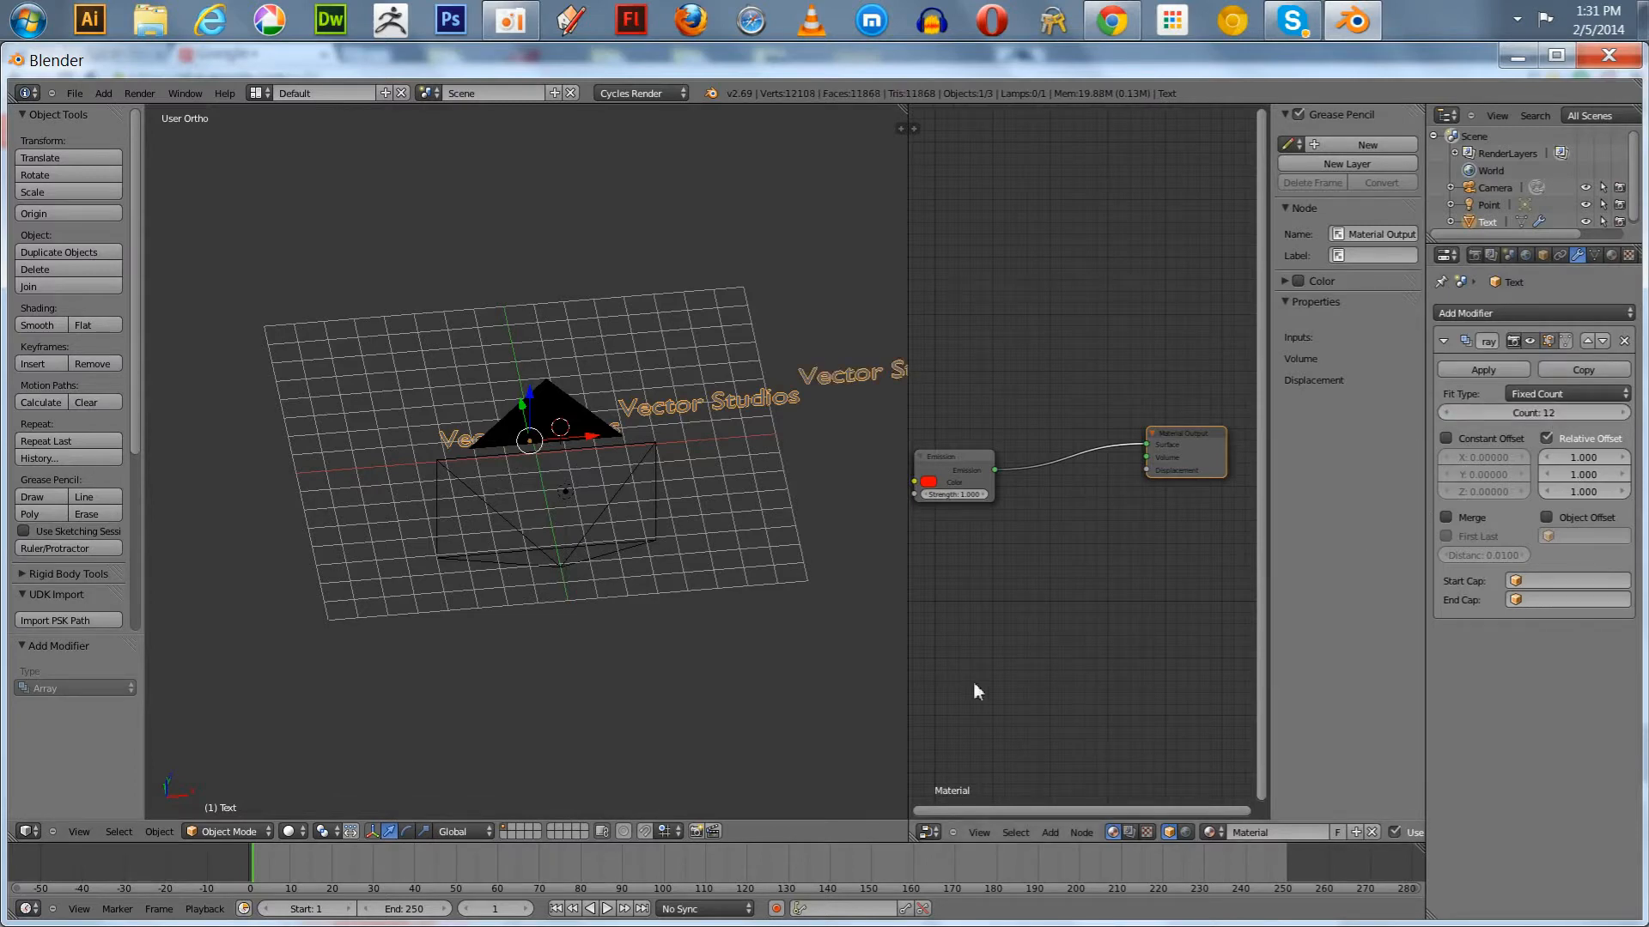
Return to the camera view and keyframe the Array's relative offset values at frame 1.
key("KP_0")
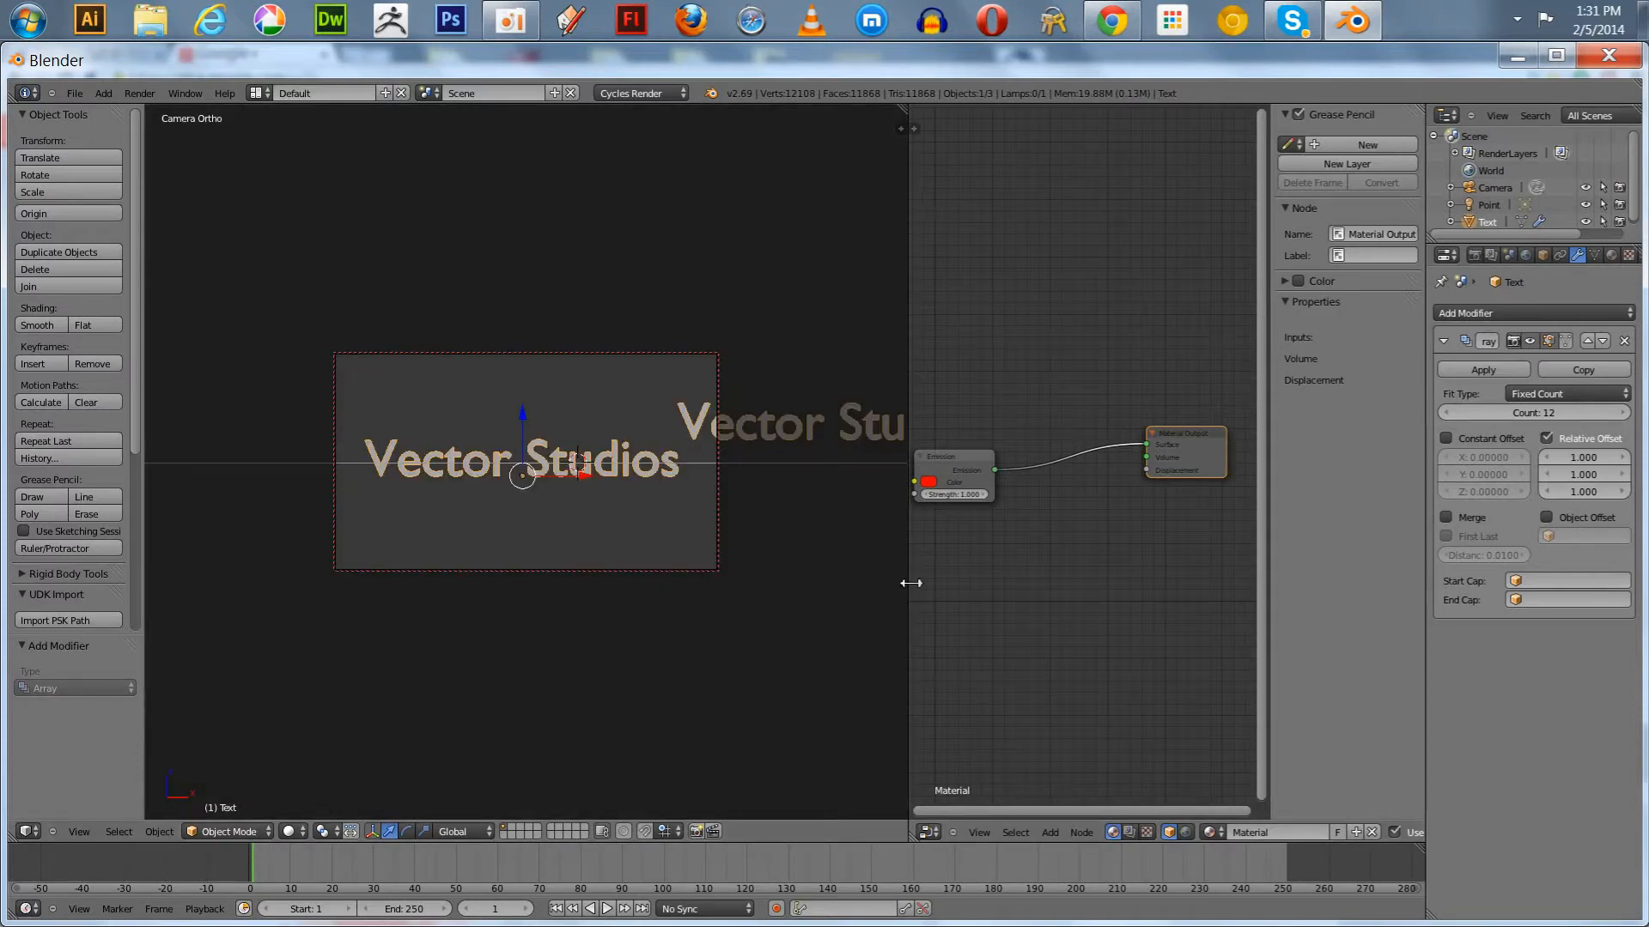
left_click_drag(908, 581, 857, 606)
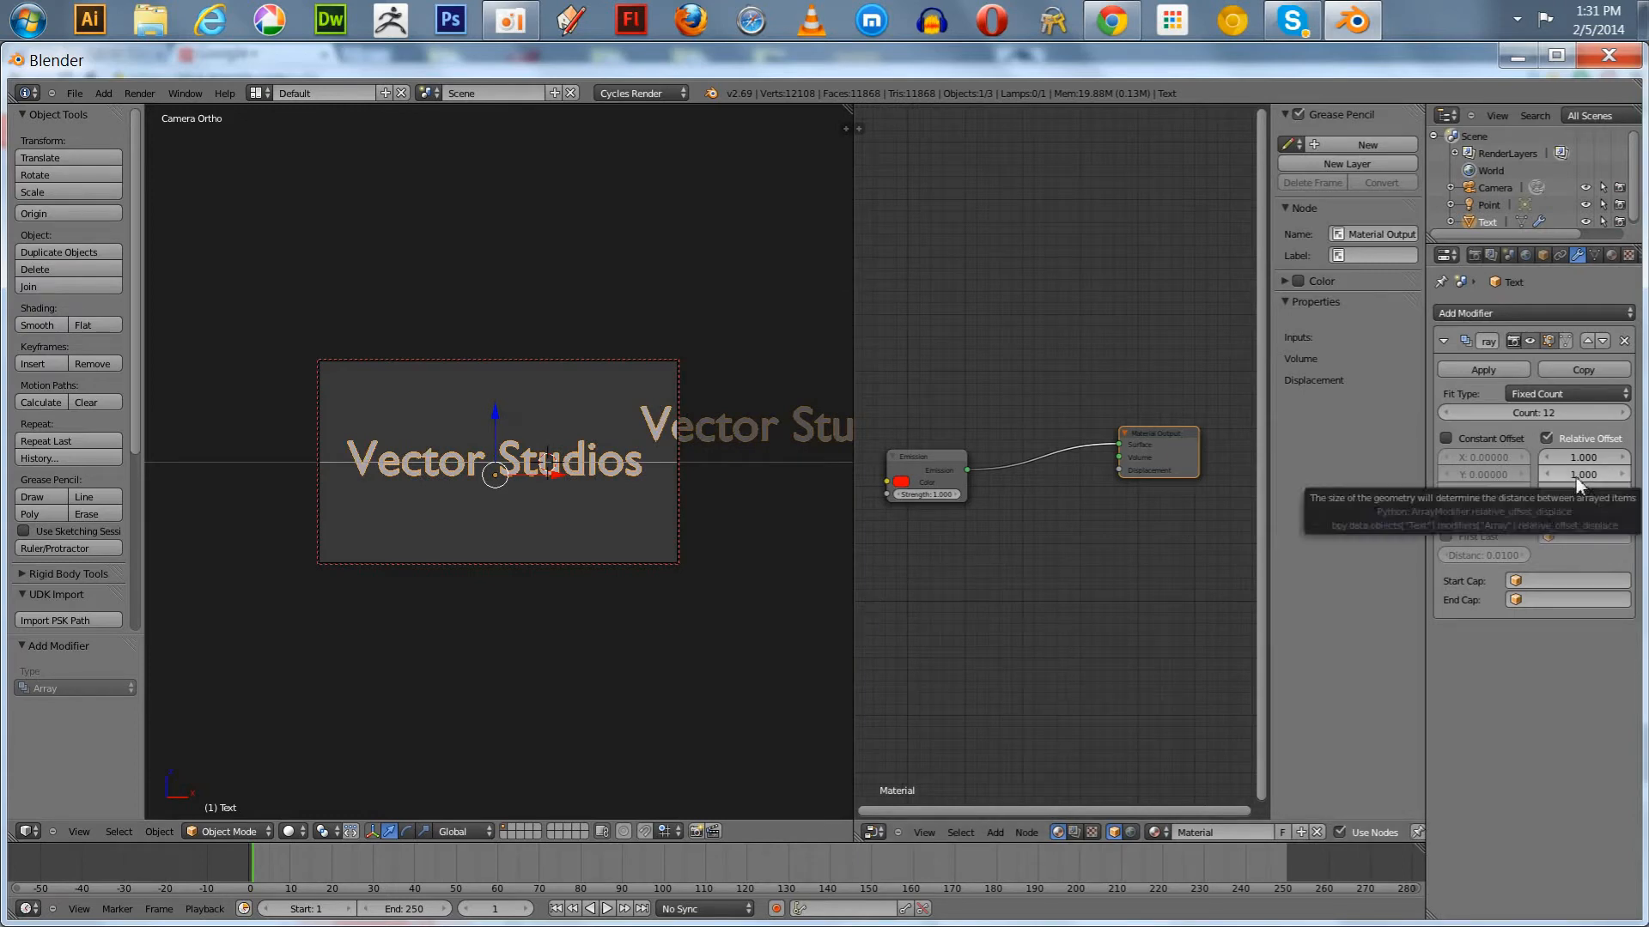
key("i")
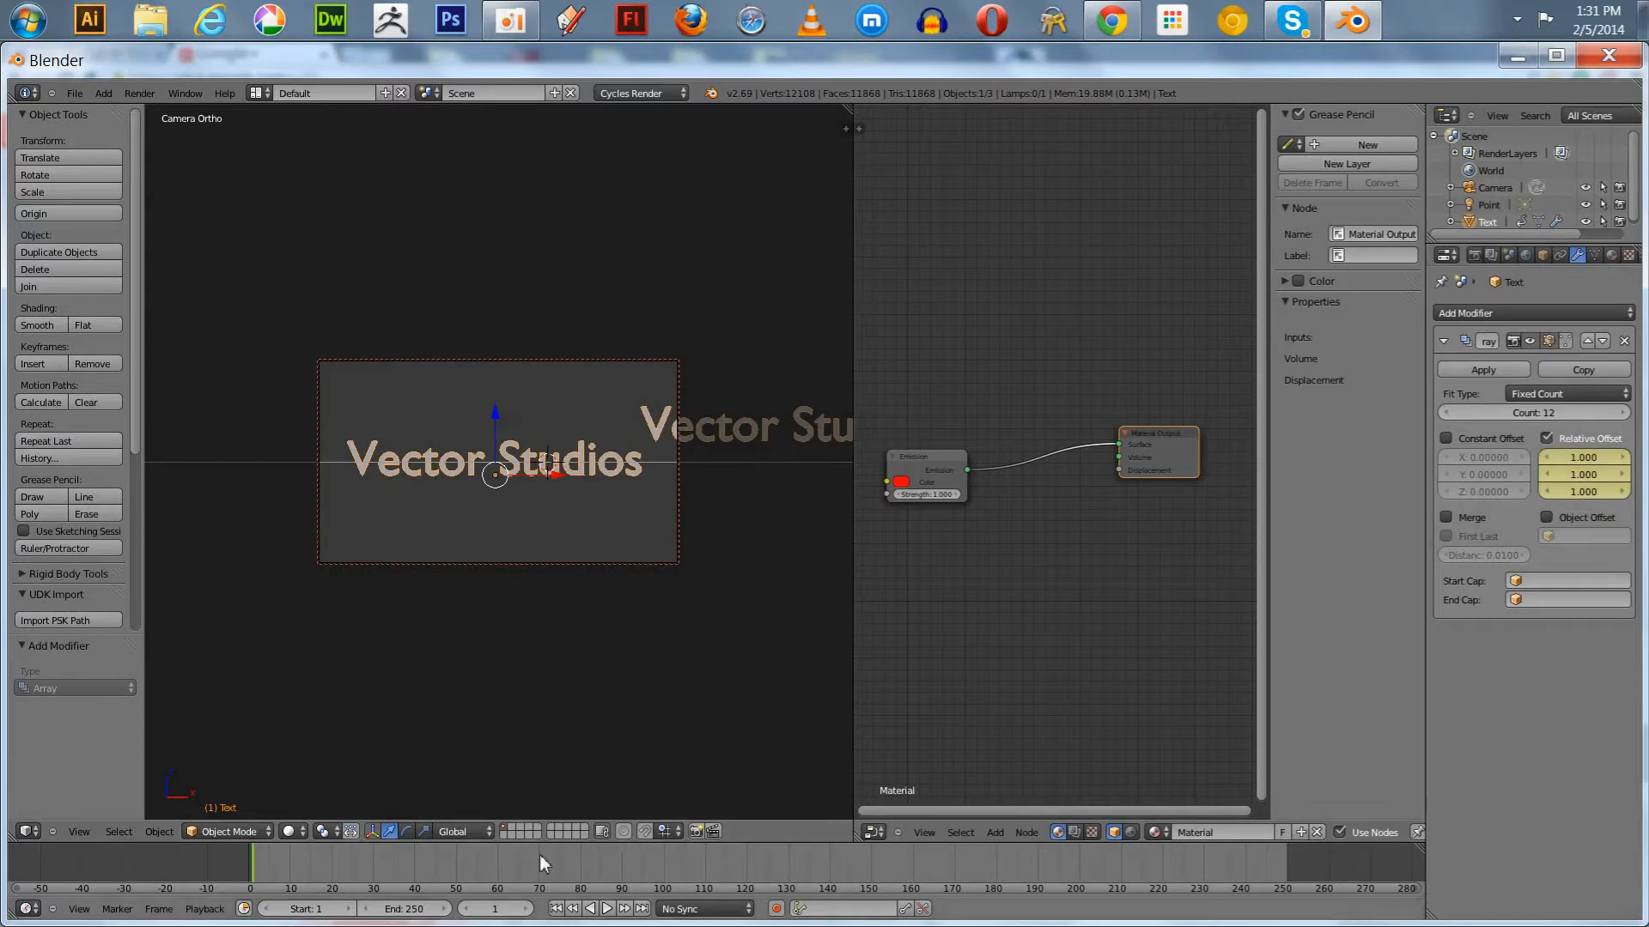
At frame 90, set the Array's relative offset to 0 on X, Y and Z and keyframe it.
left_click_drag(260, 862, 497, 862)
left_click_drag(599, 862, 623, 863)
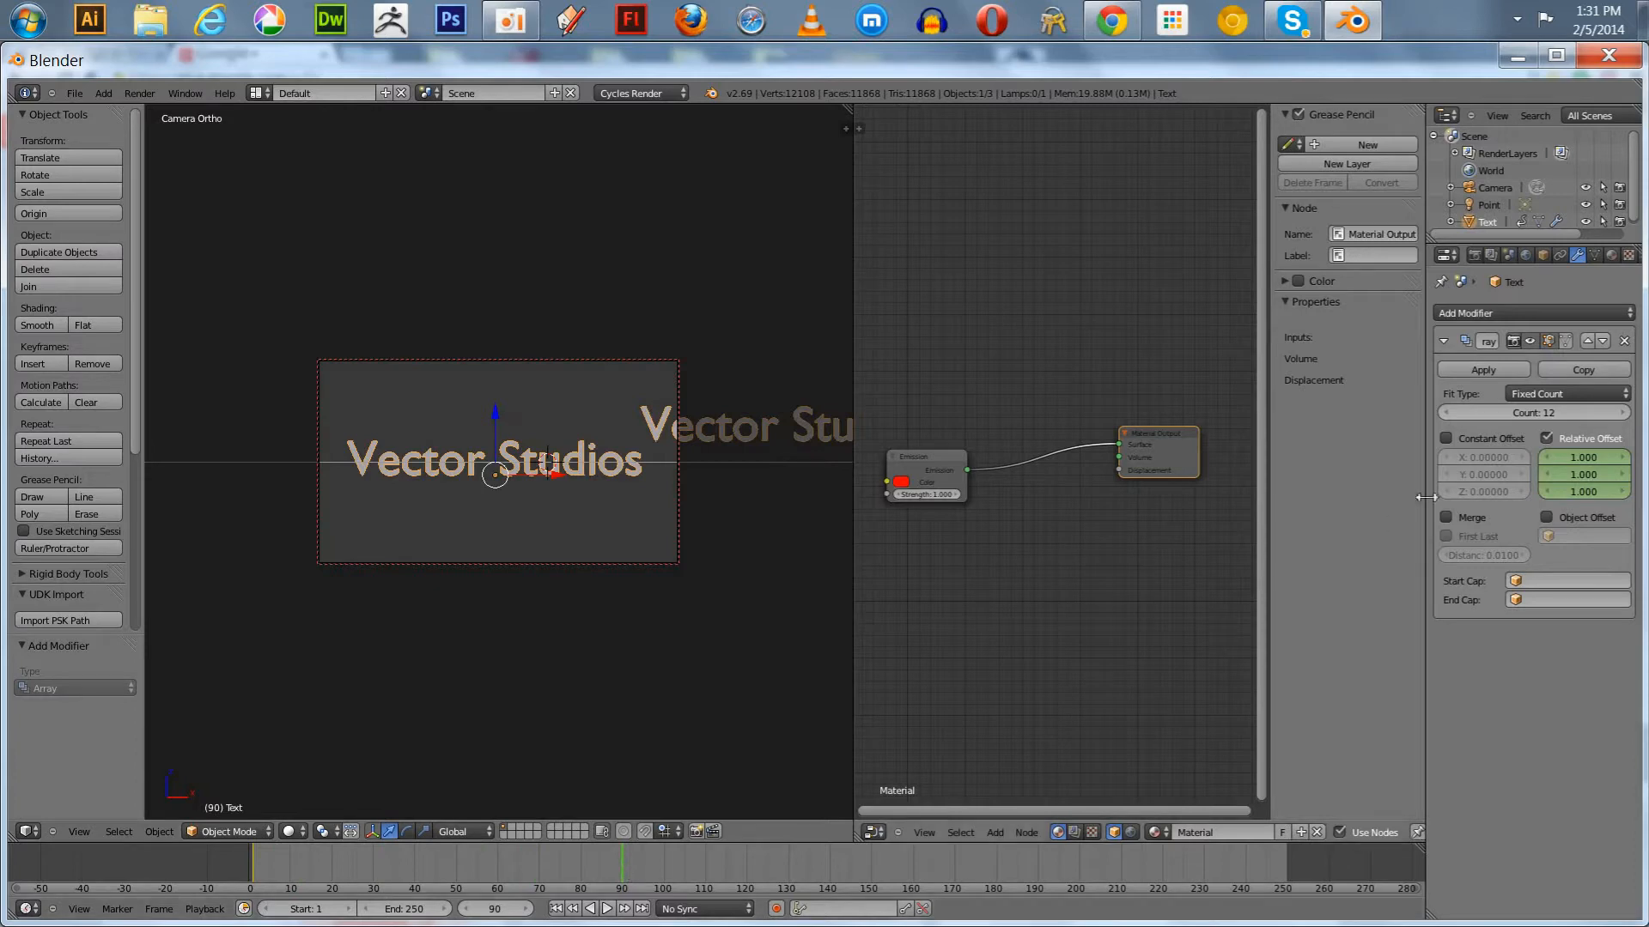
left_click(1592, 458)
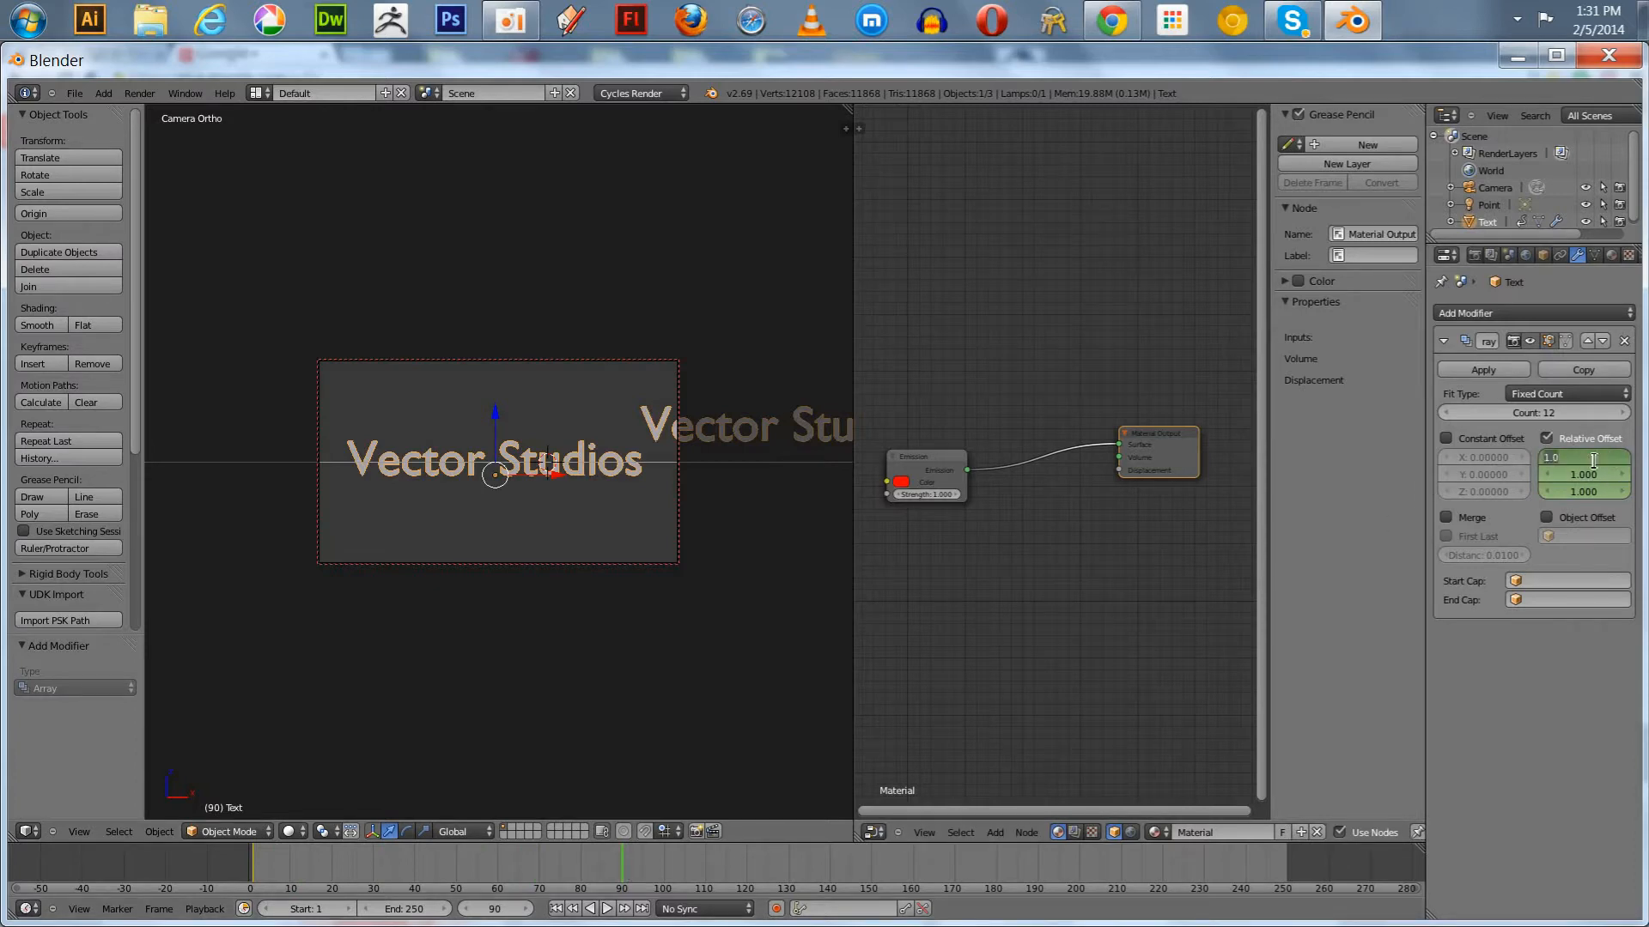
type("0")
key("Return")
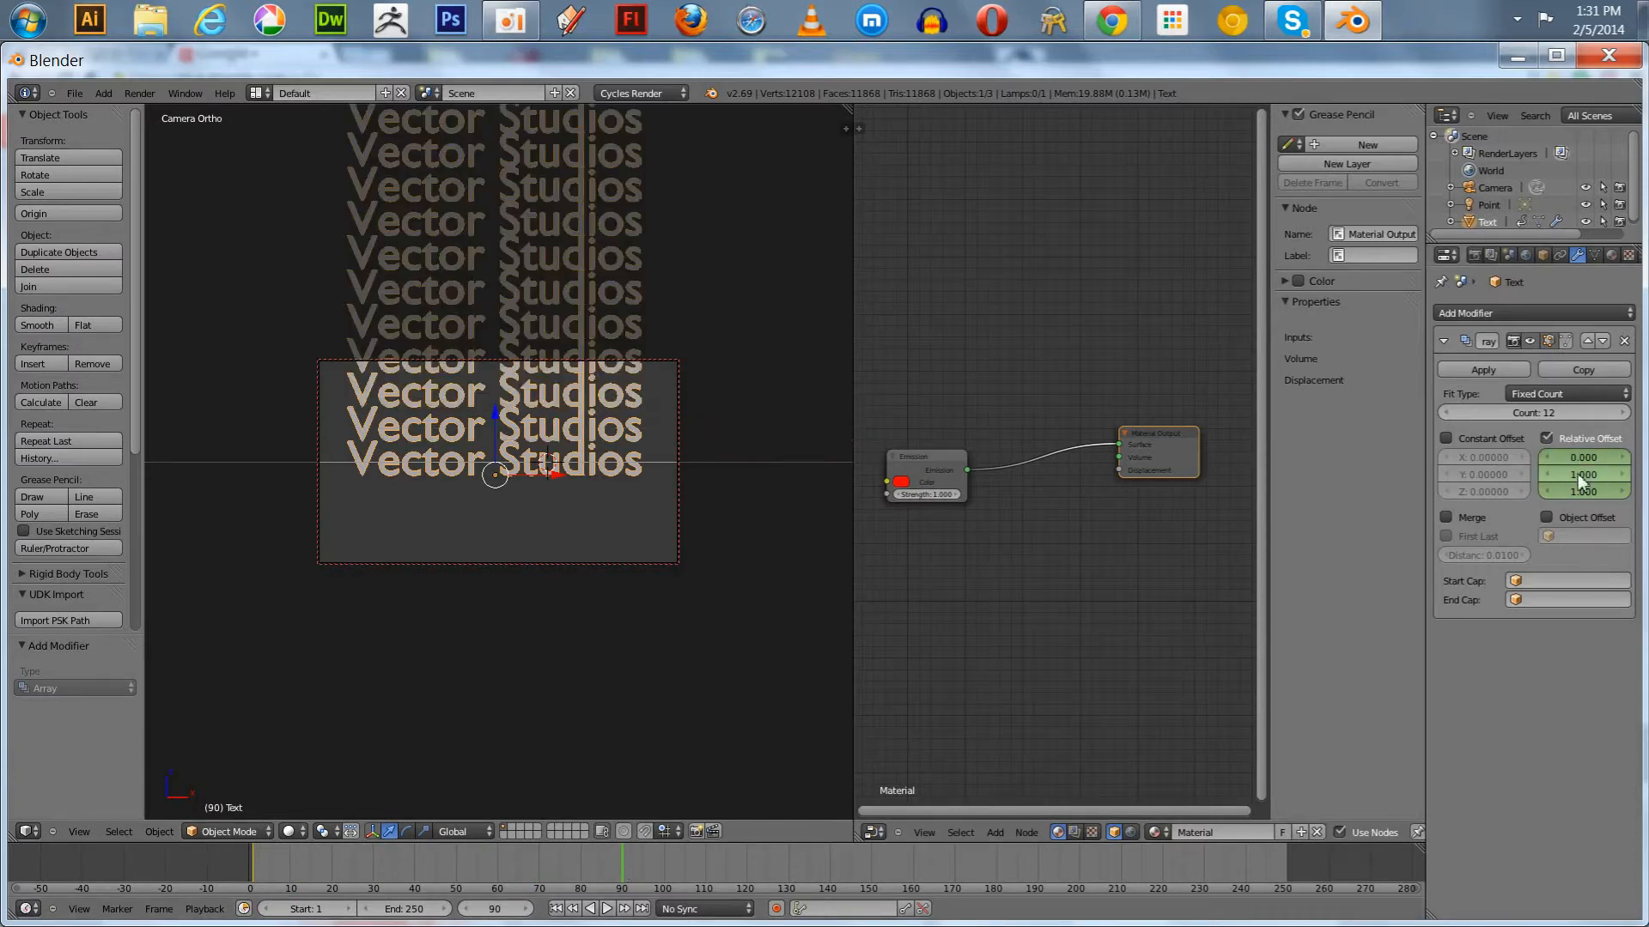
left_click(1578, 474)
type("0")
key("Return")
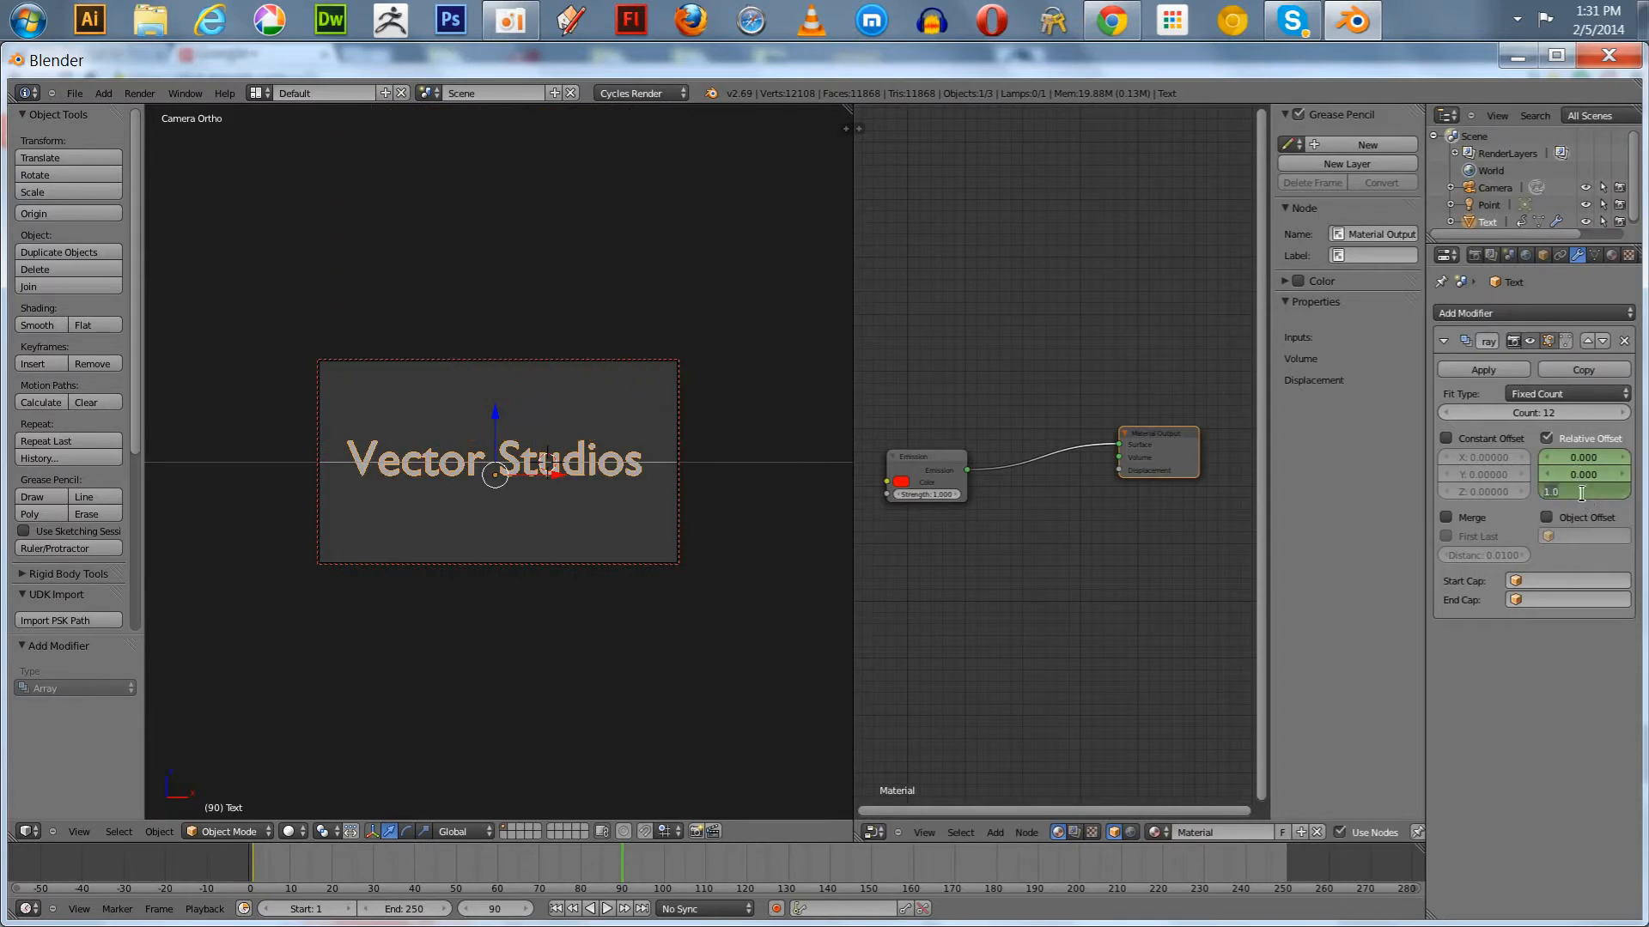
type("0i")
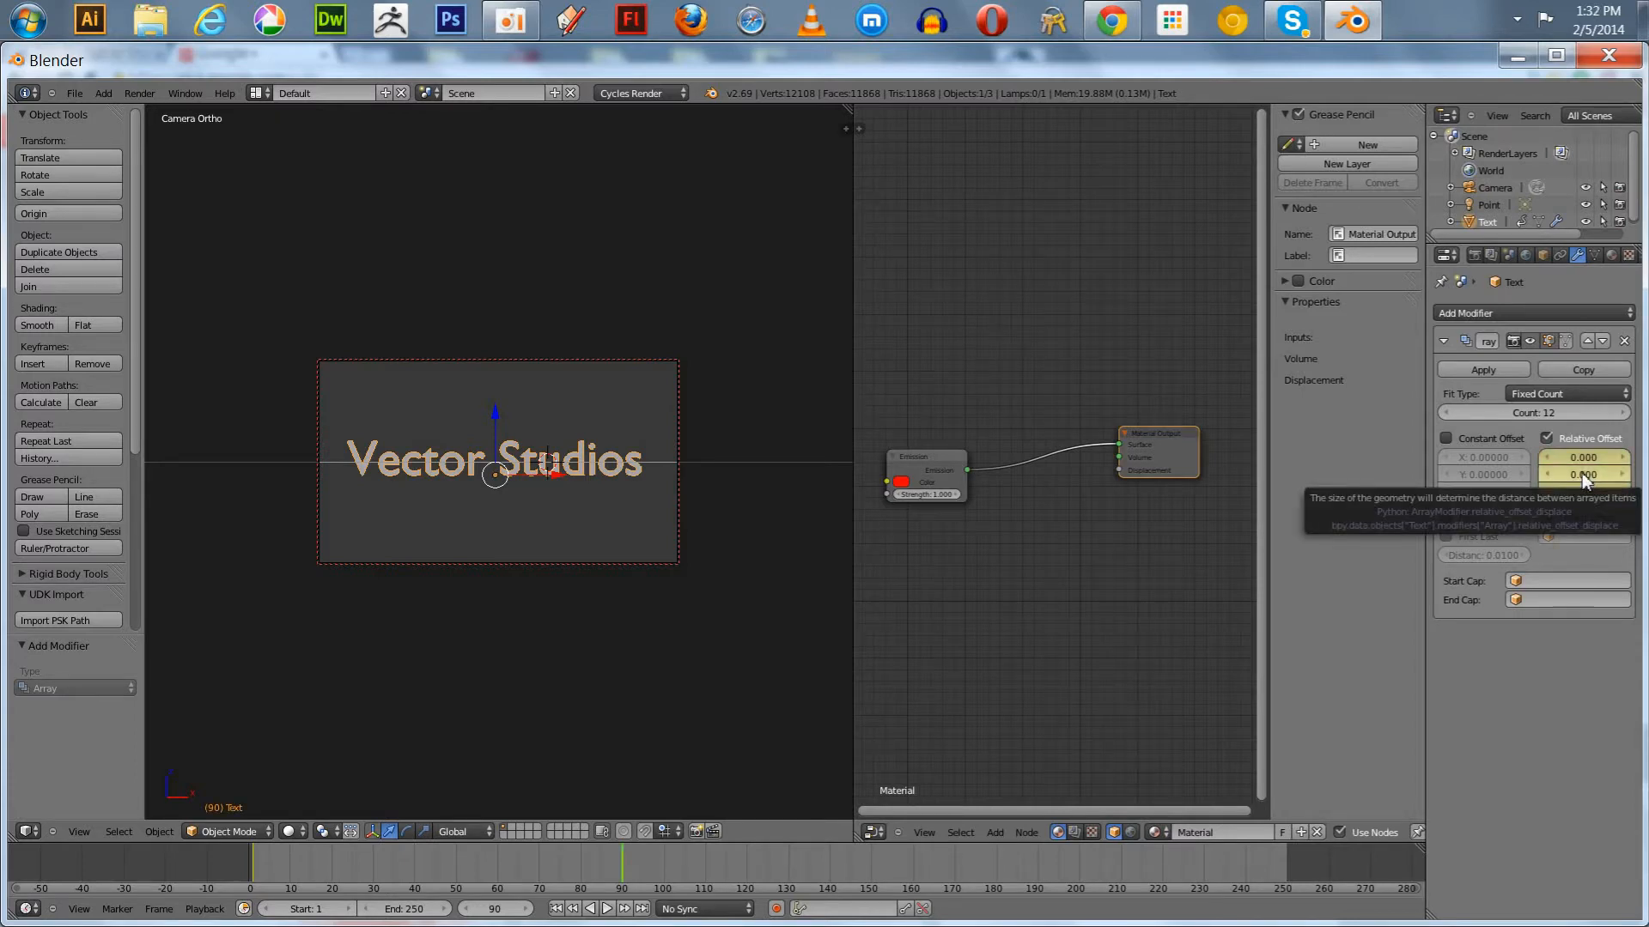
Set the animation's end frame to 90 and the render frame rate to 30 fps.
left_click(395, 908)
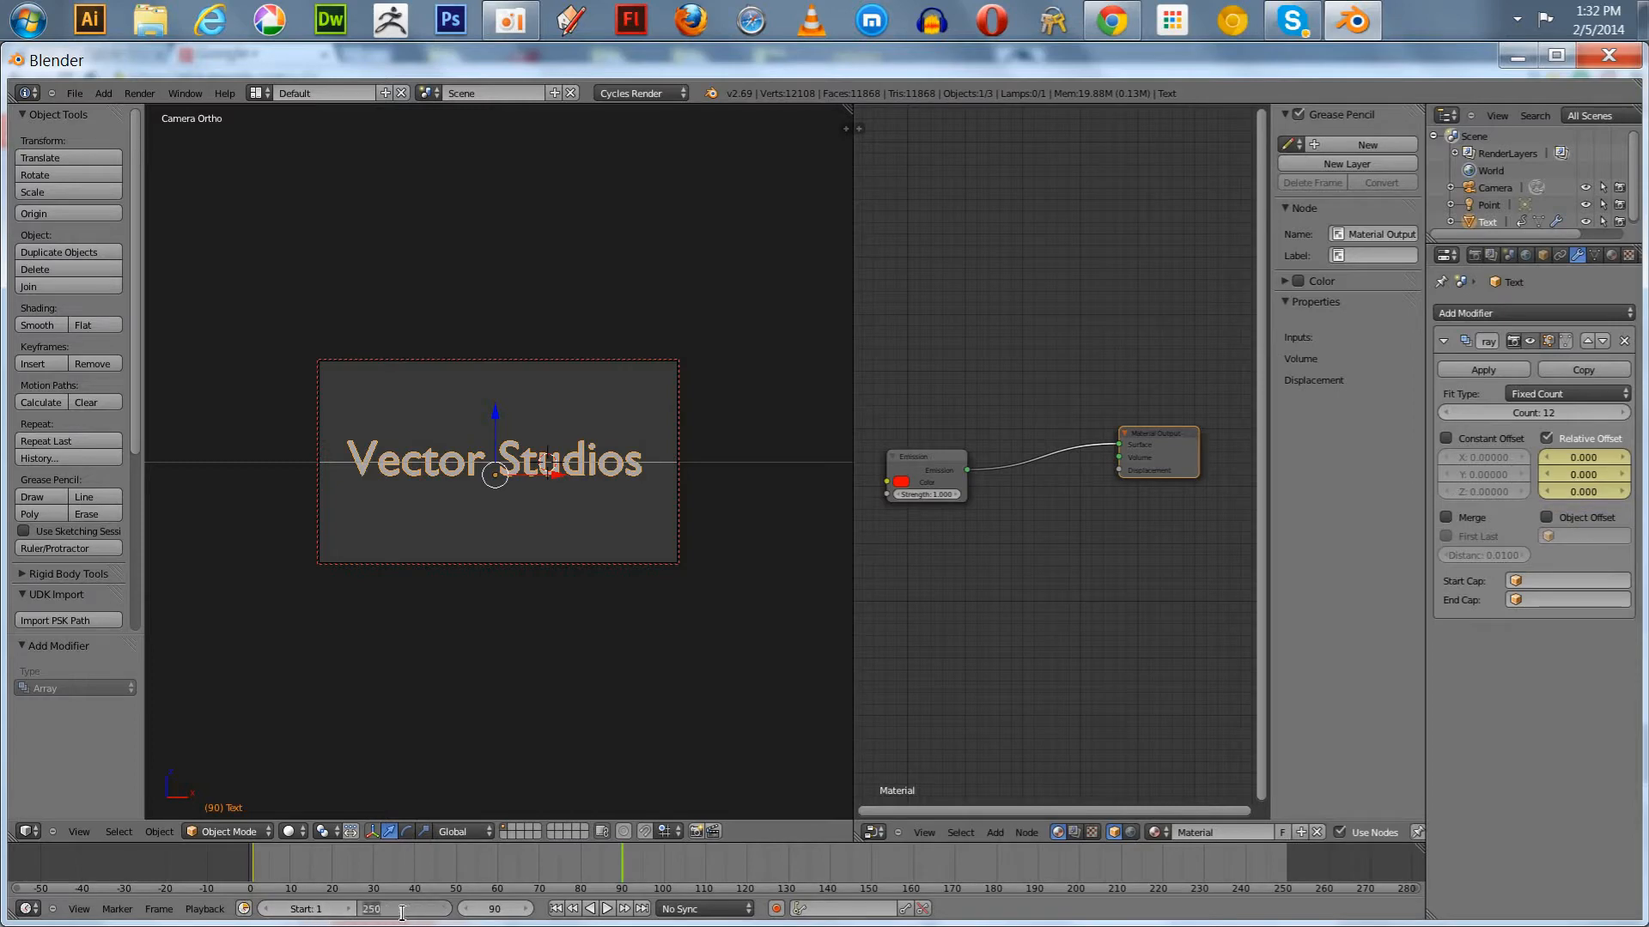
type("90")
key("Return")
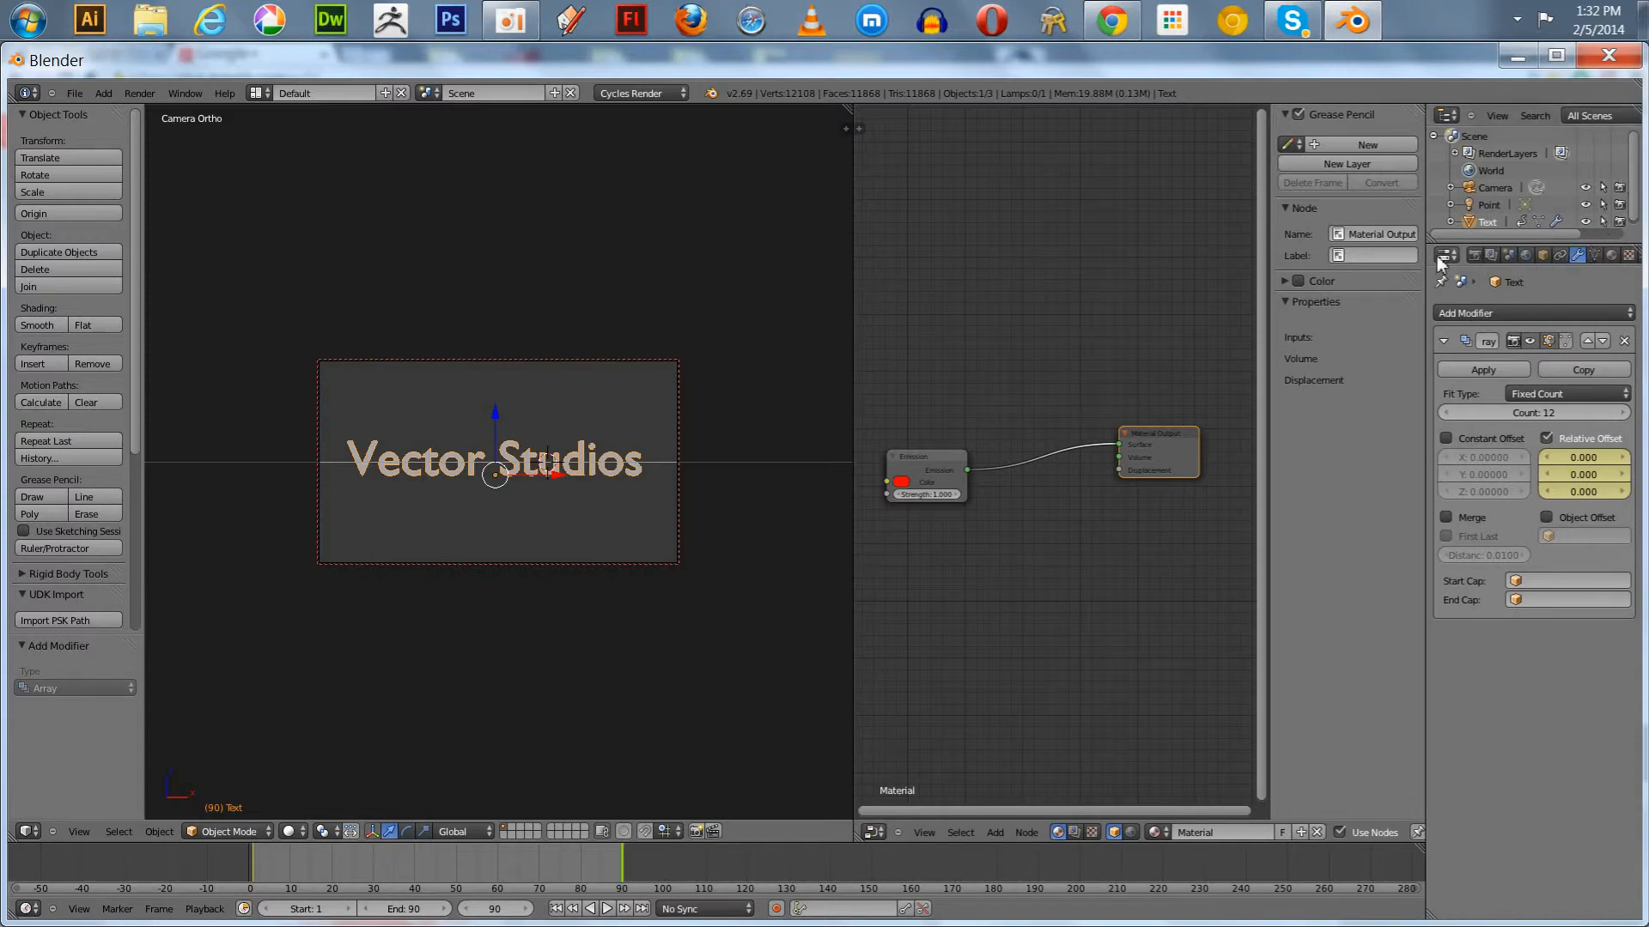
left_click(1474, 256)
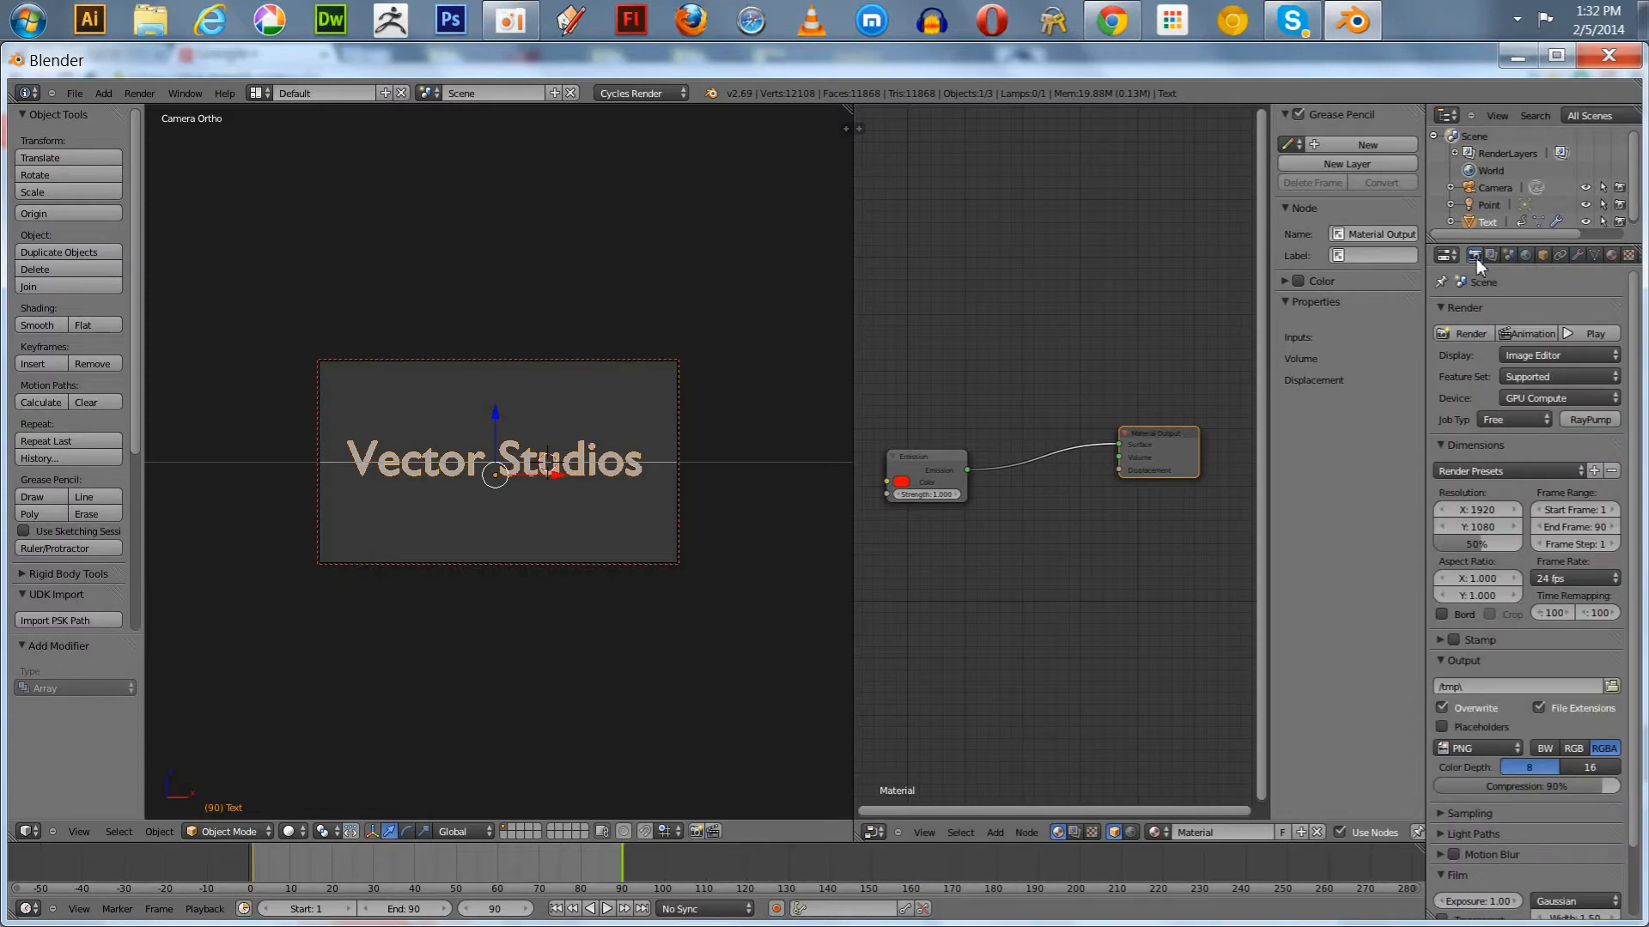
left_click(1568, 579)
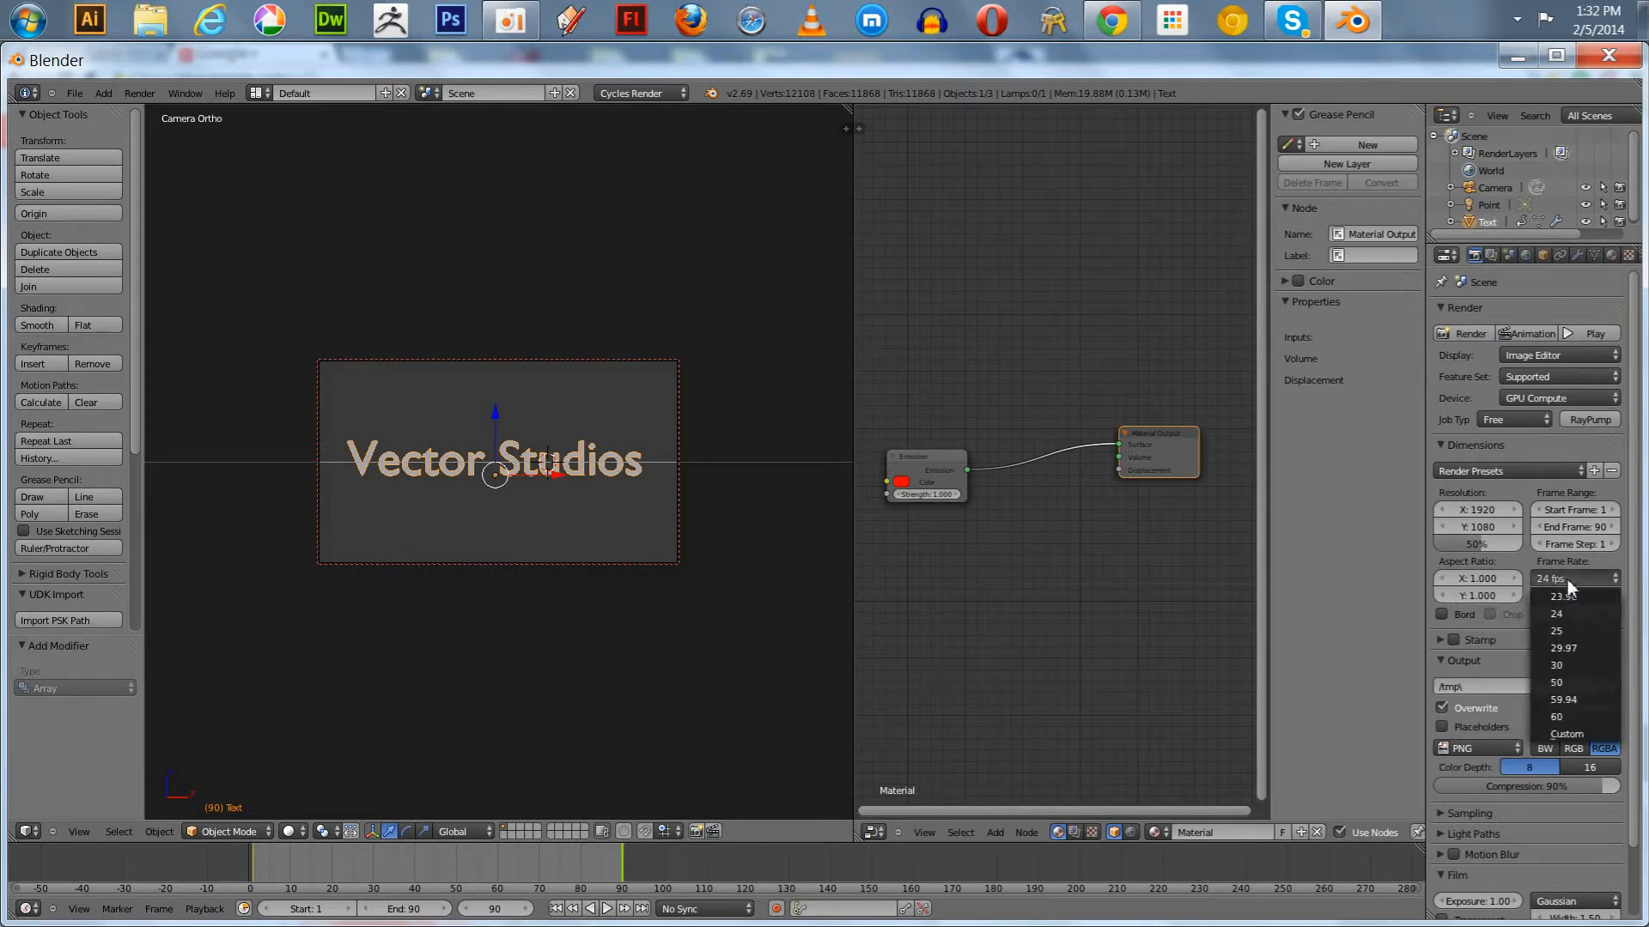
left_click(1576, 664)
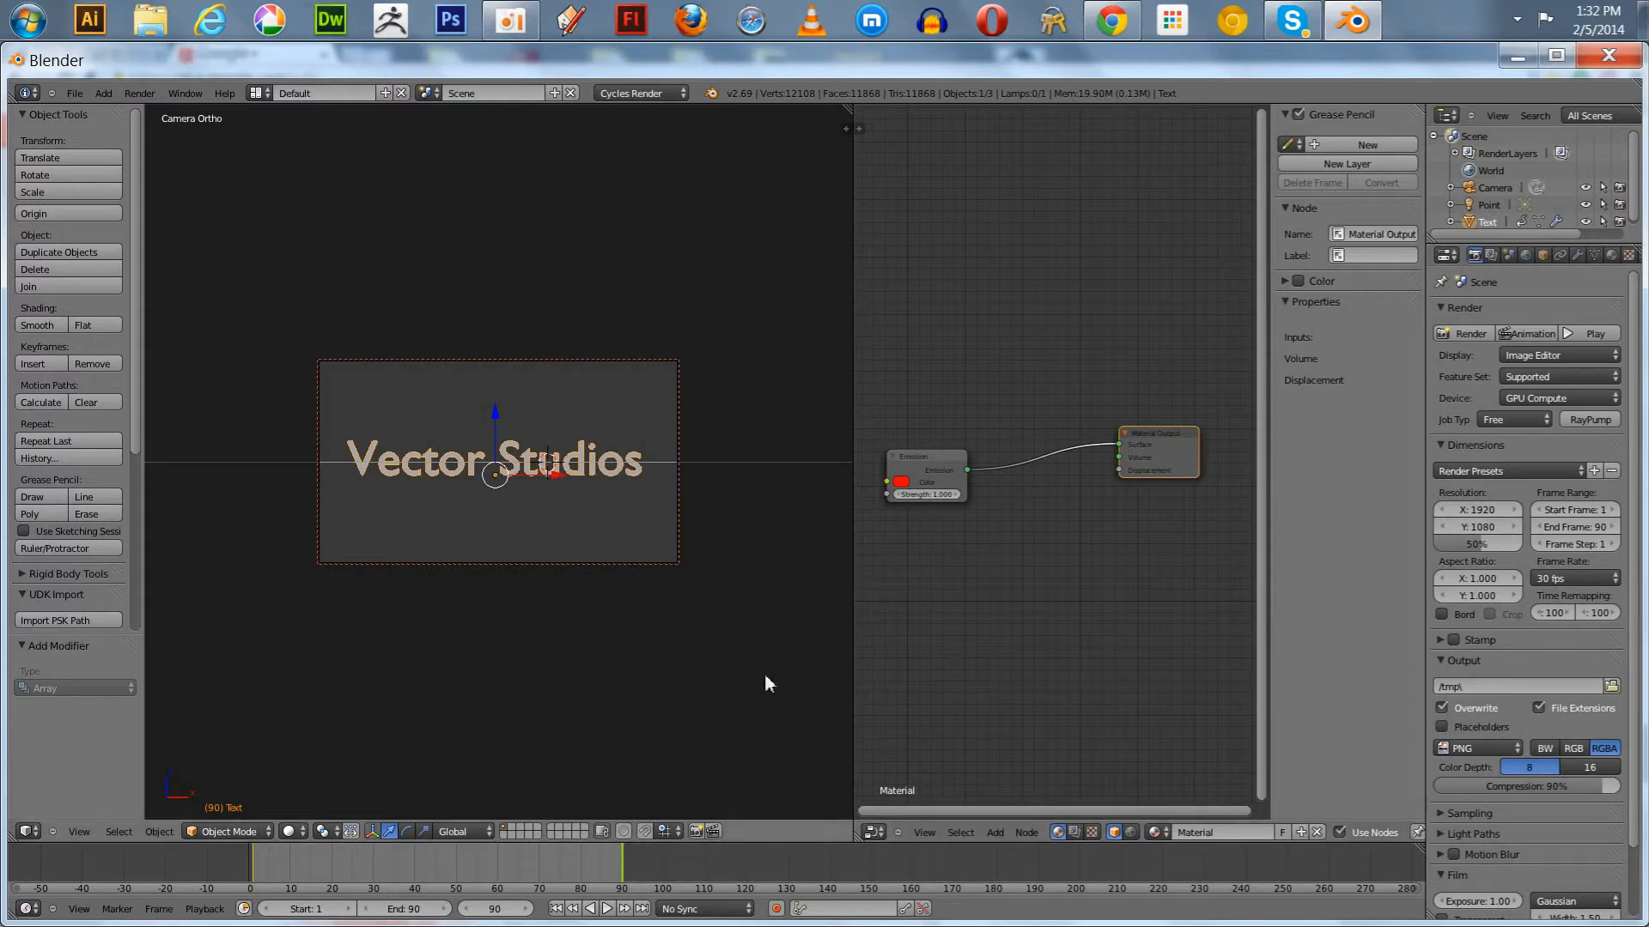
Play the array animation from frame 1 to check the motion, stop it and return to the first frame.
left_click(557, 908)
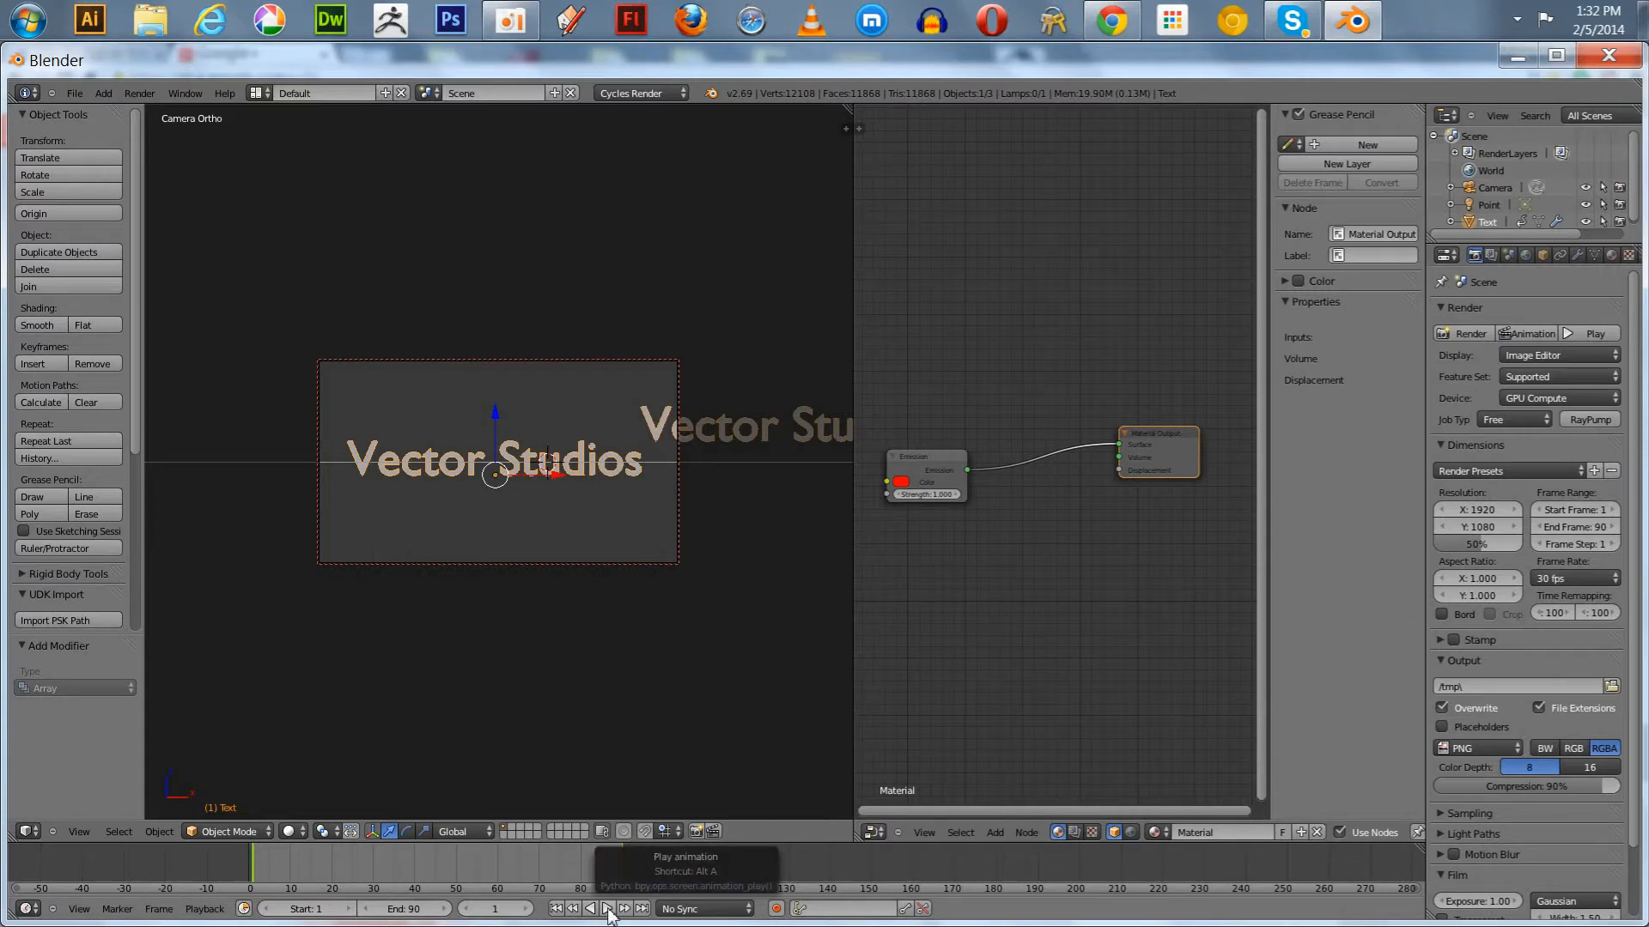
left_click(607, 908)
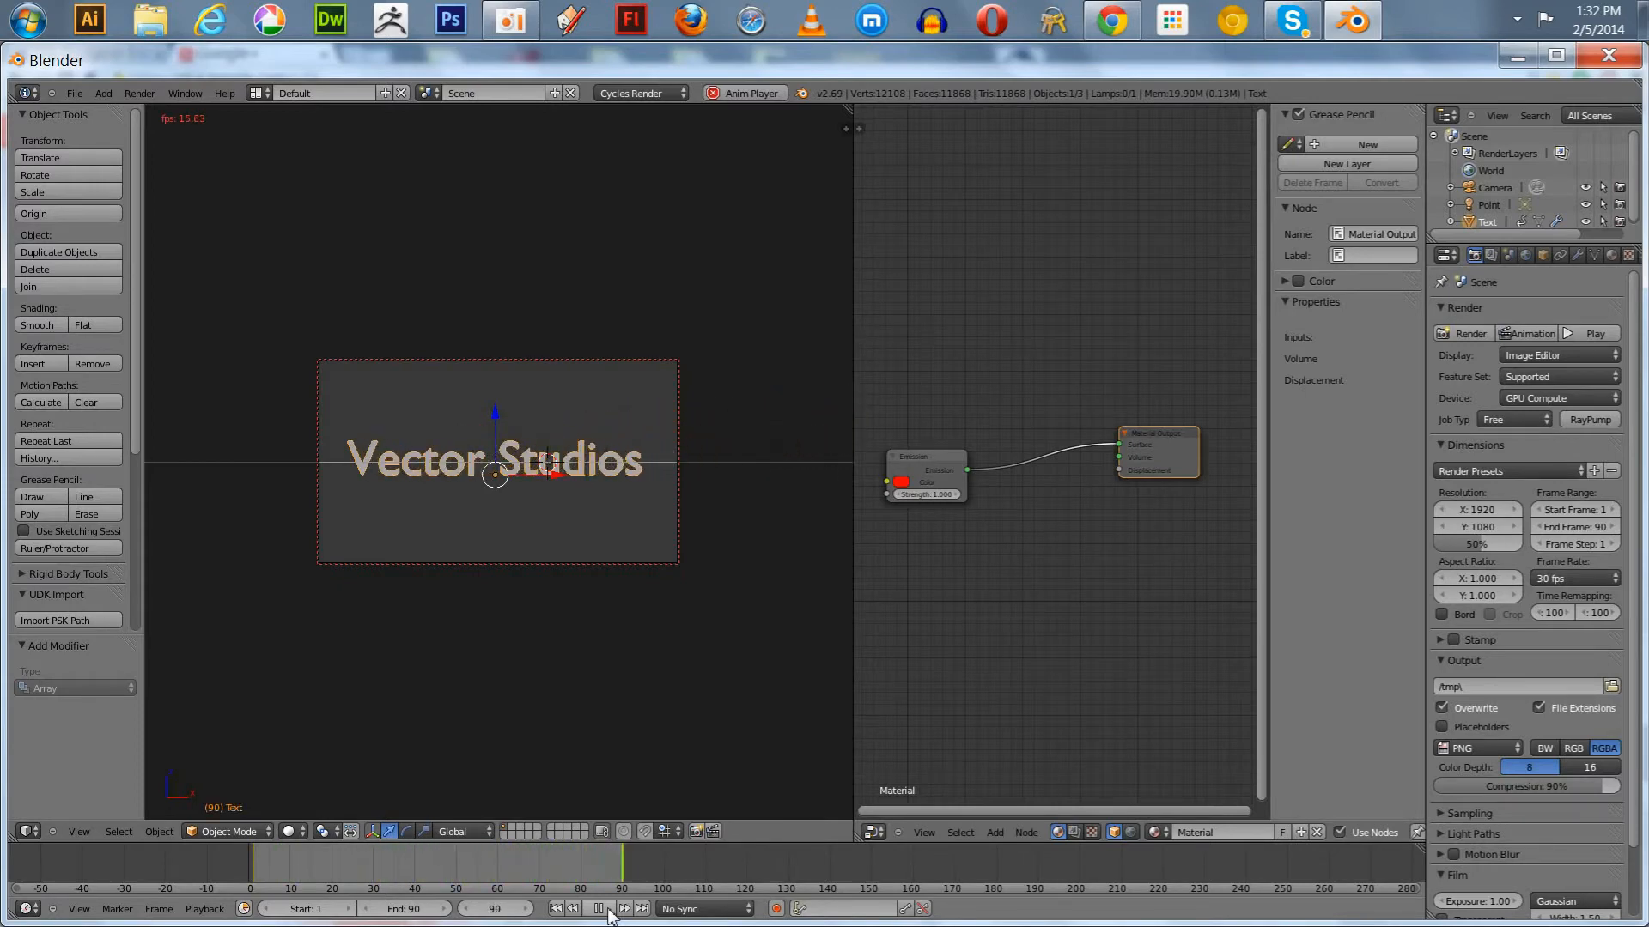
left_click(599, 909)
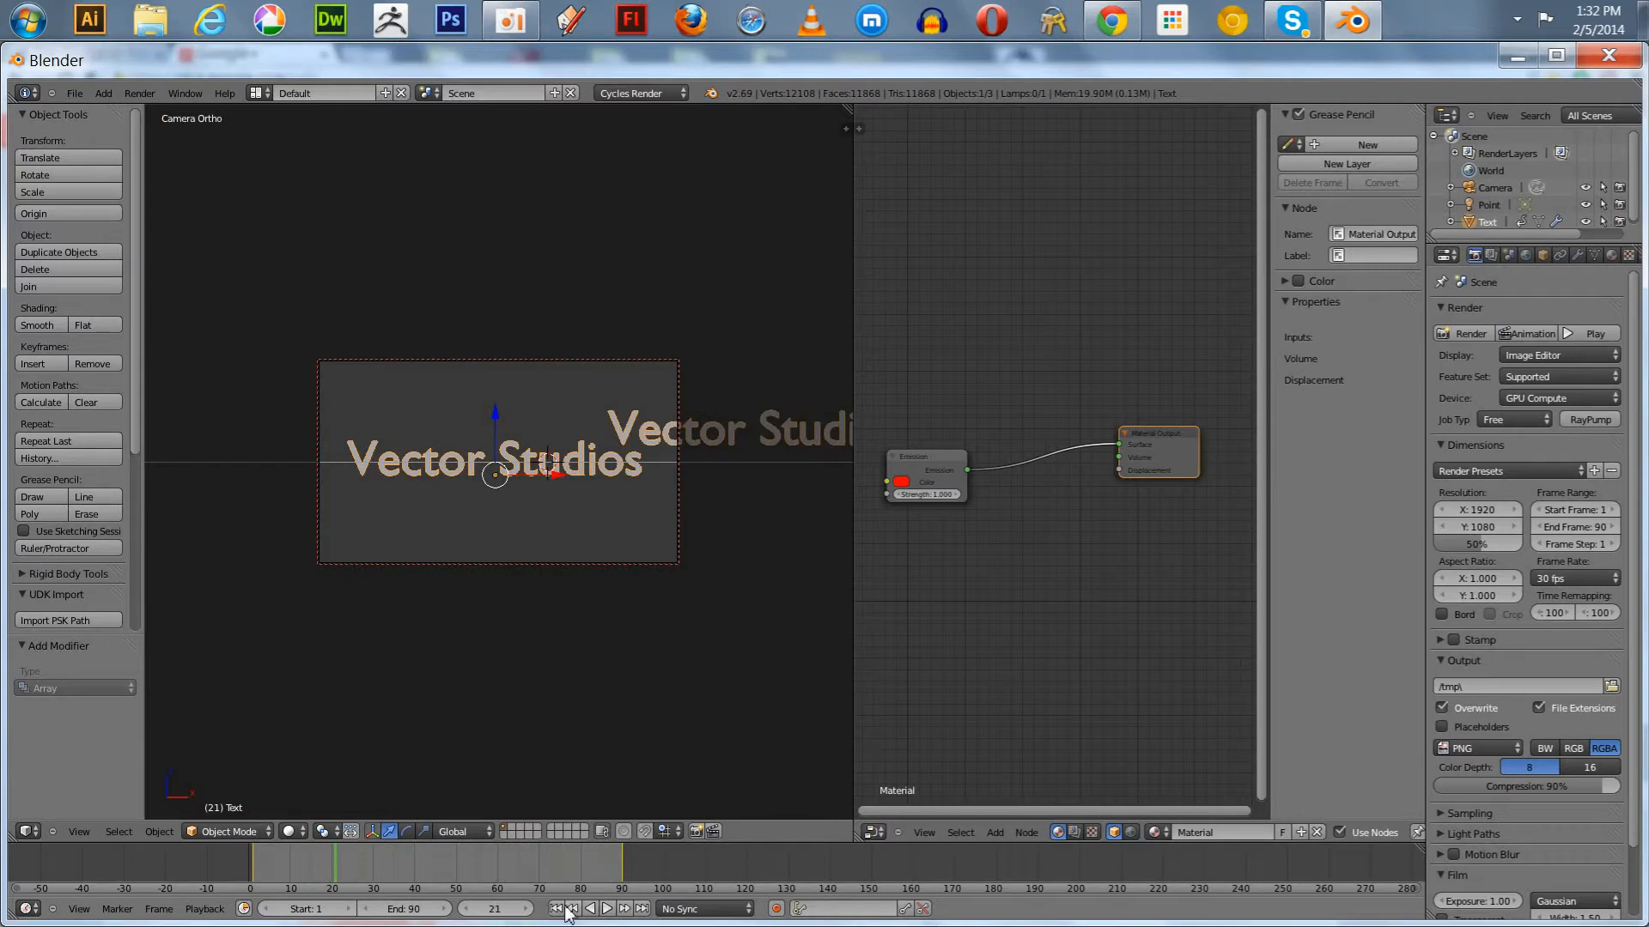
left_click(562, 908)
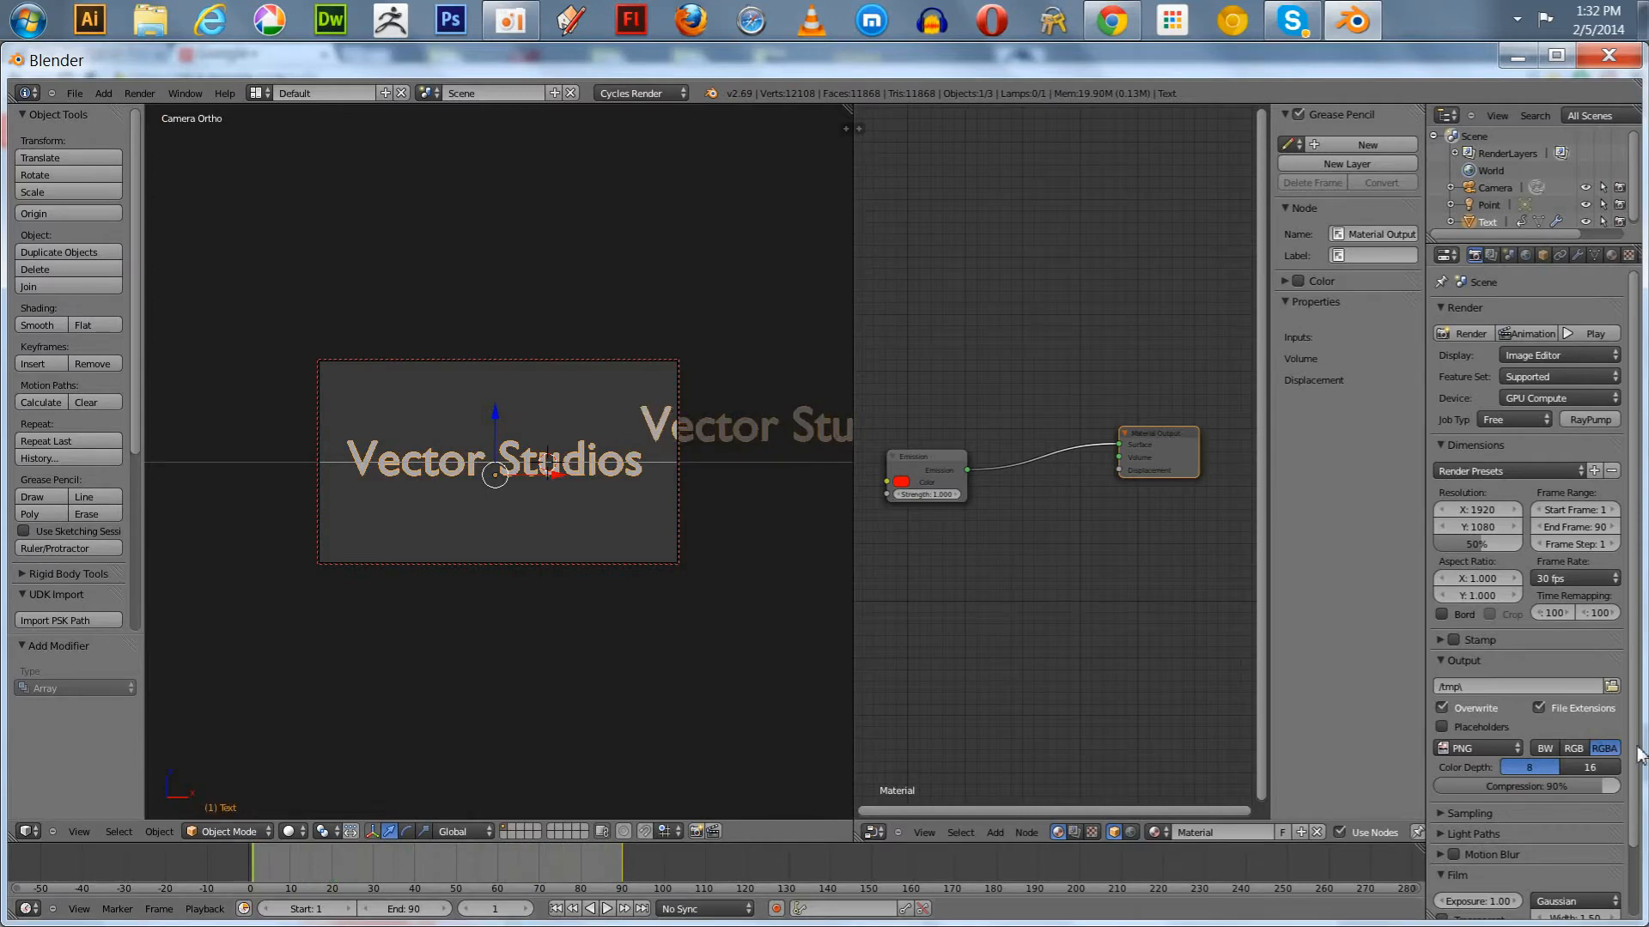
Set the viewport start resolution in the render performance settings to 256.
scroll(1623, 756, "down", 2)
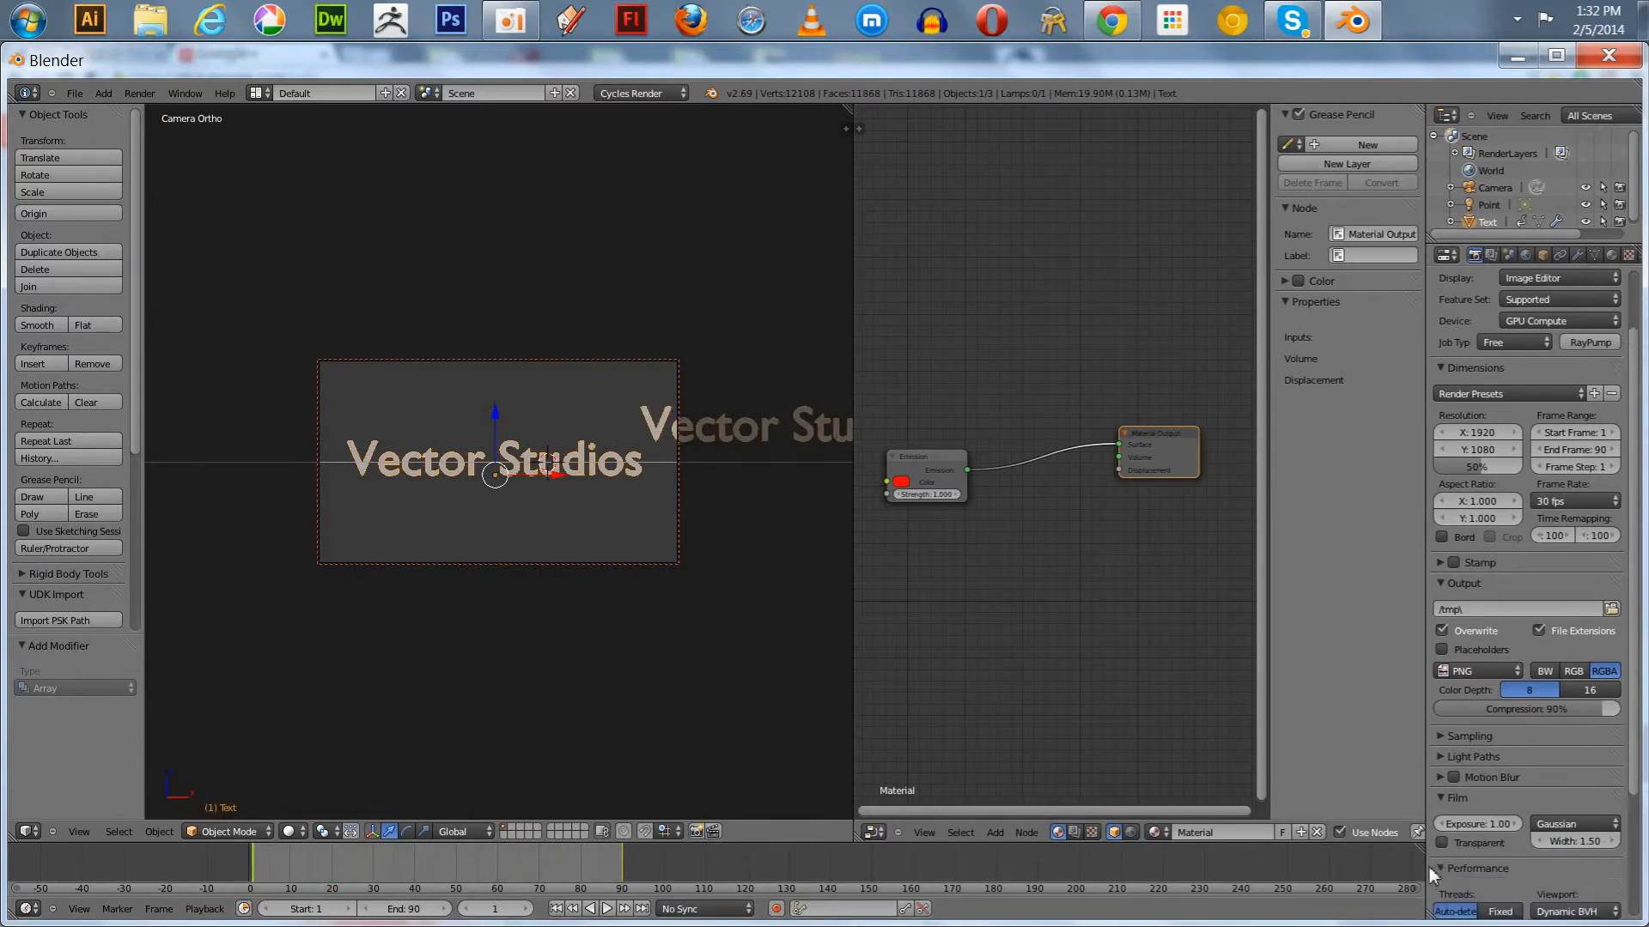
scroll(1558, 807, "down", 4)
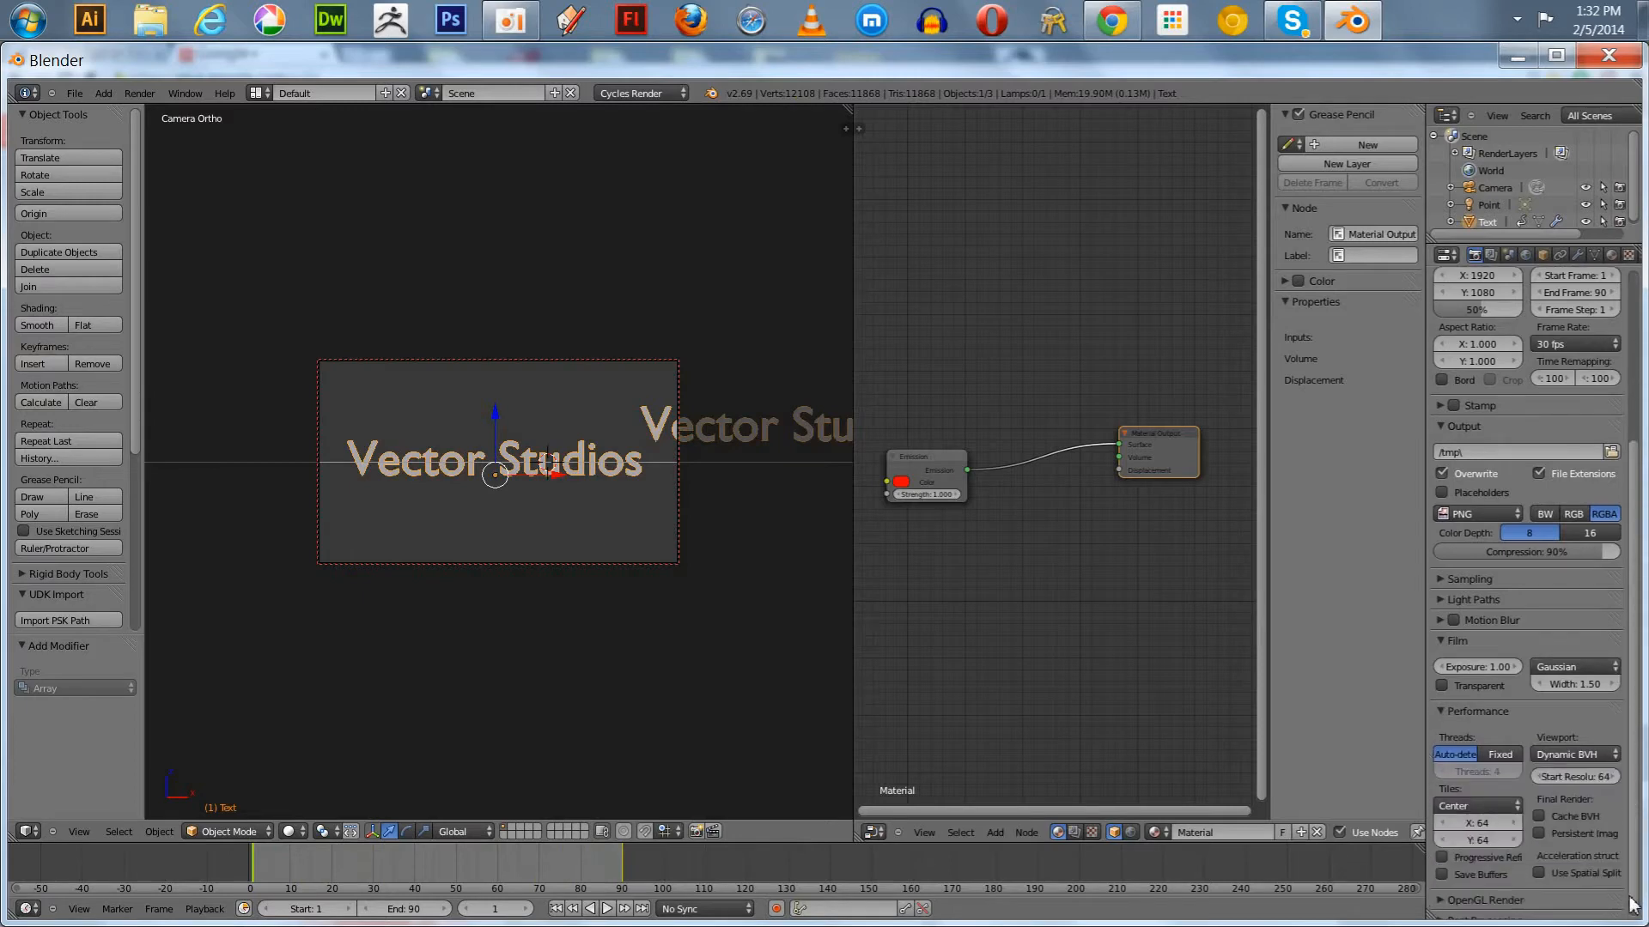
left_click(1556, 780)
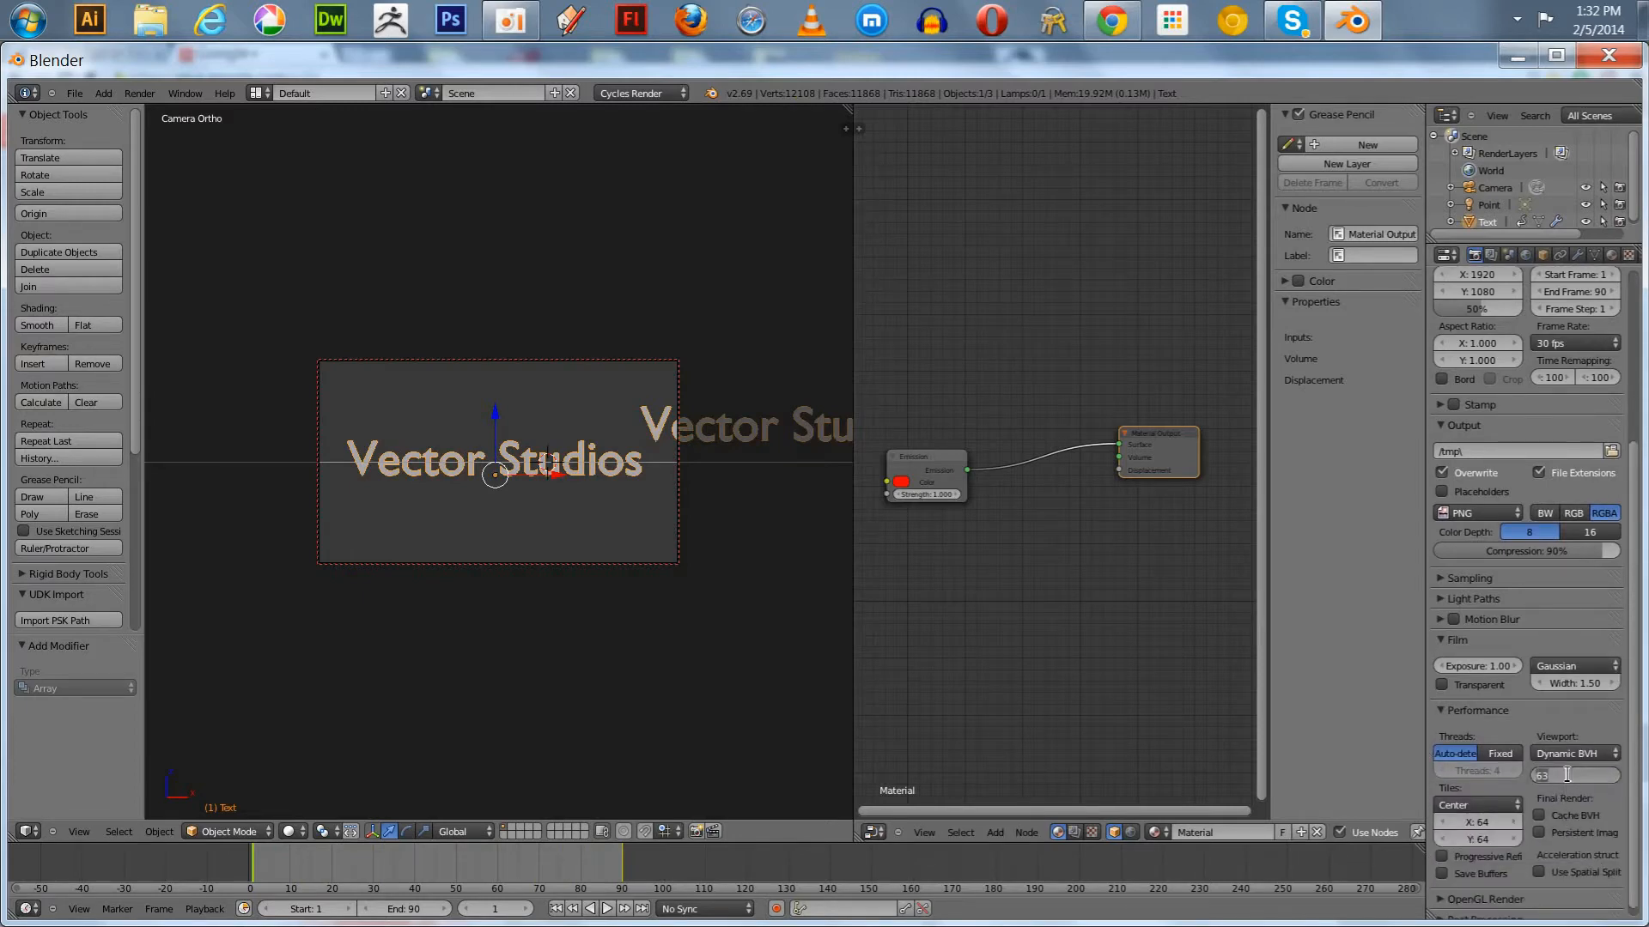
type("256")
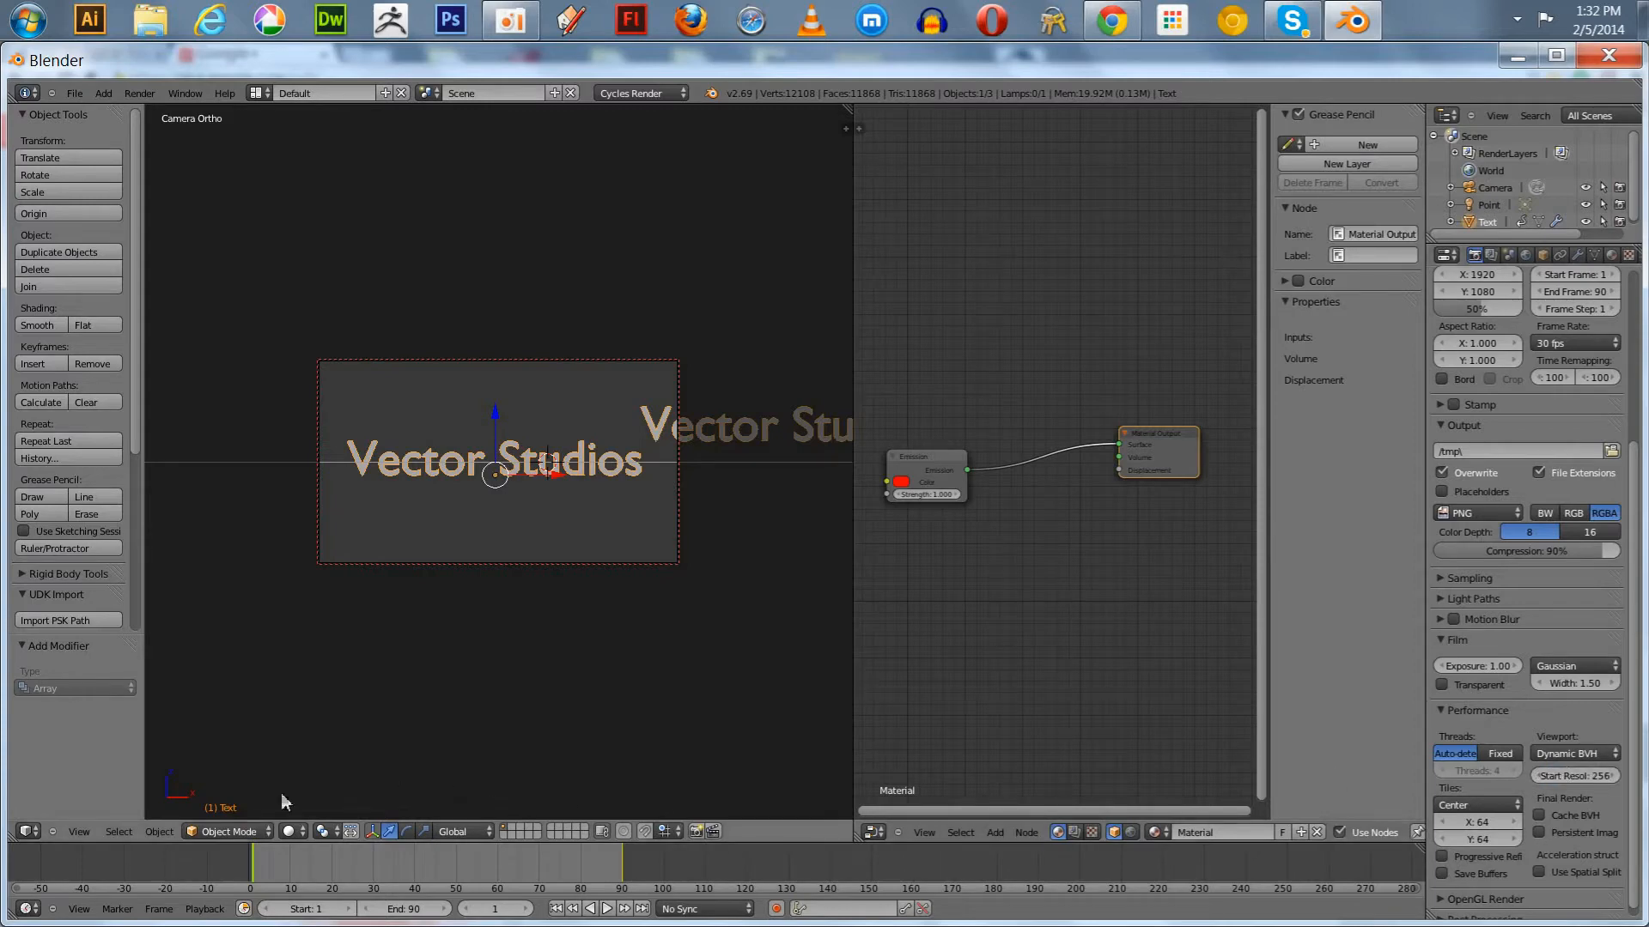
Switch the 3D view to Rendered shading, preview the animation and return to frame 1.
left_click(290, 831)
left_click(285, 722)
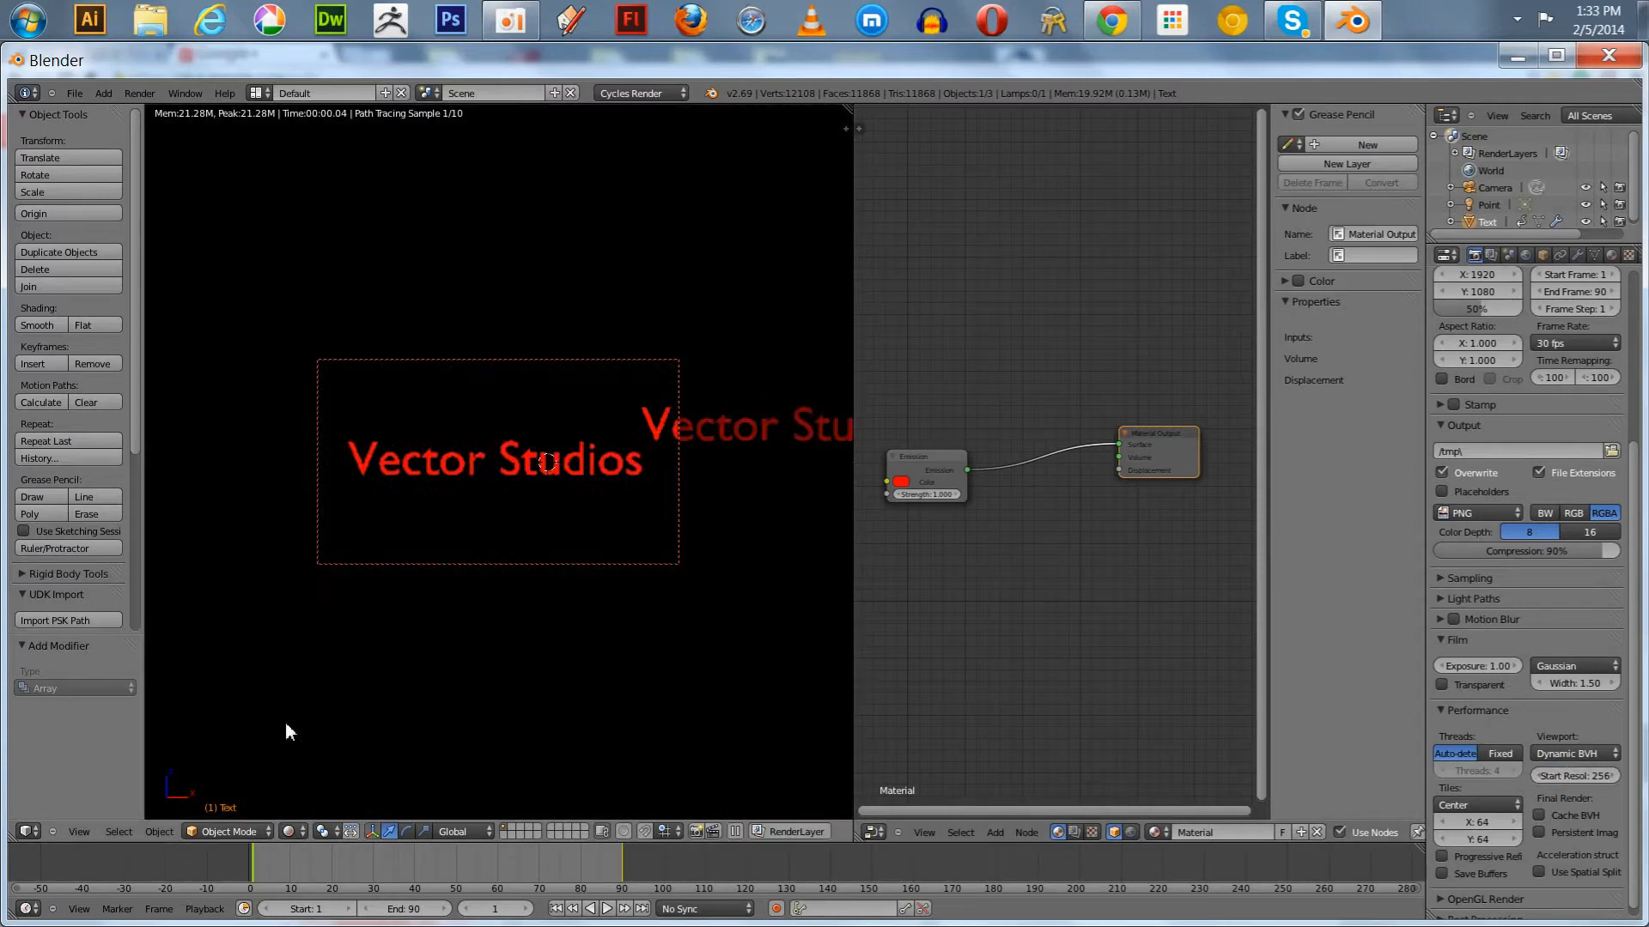
left_click(607, 910)
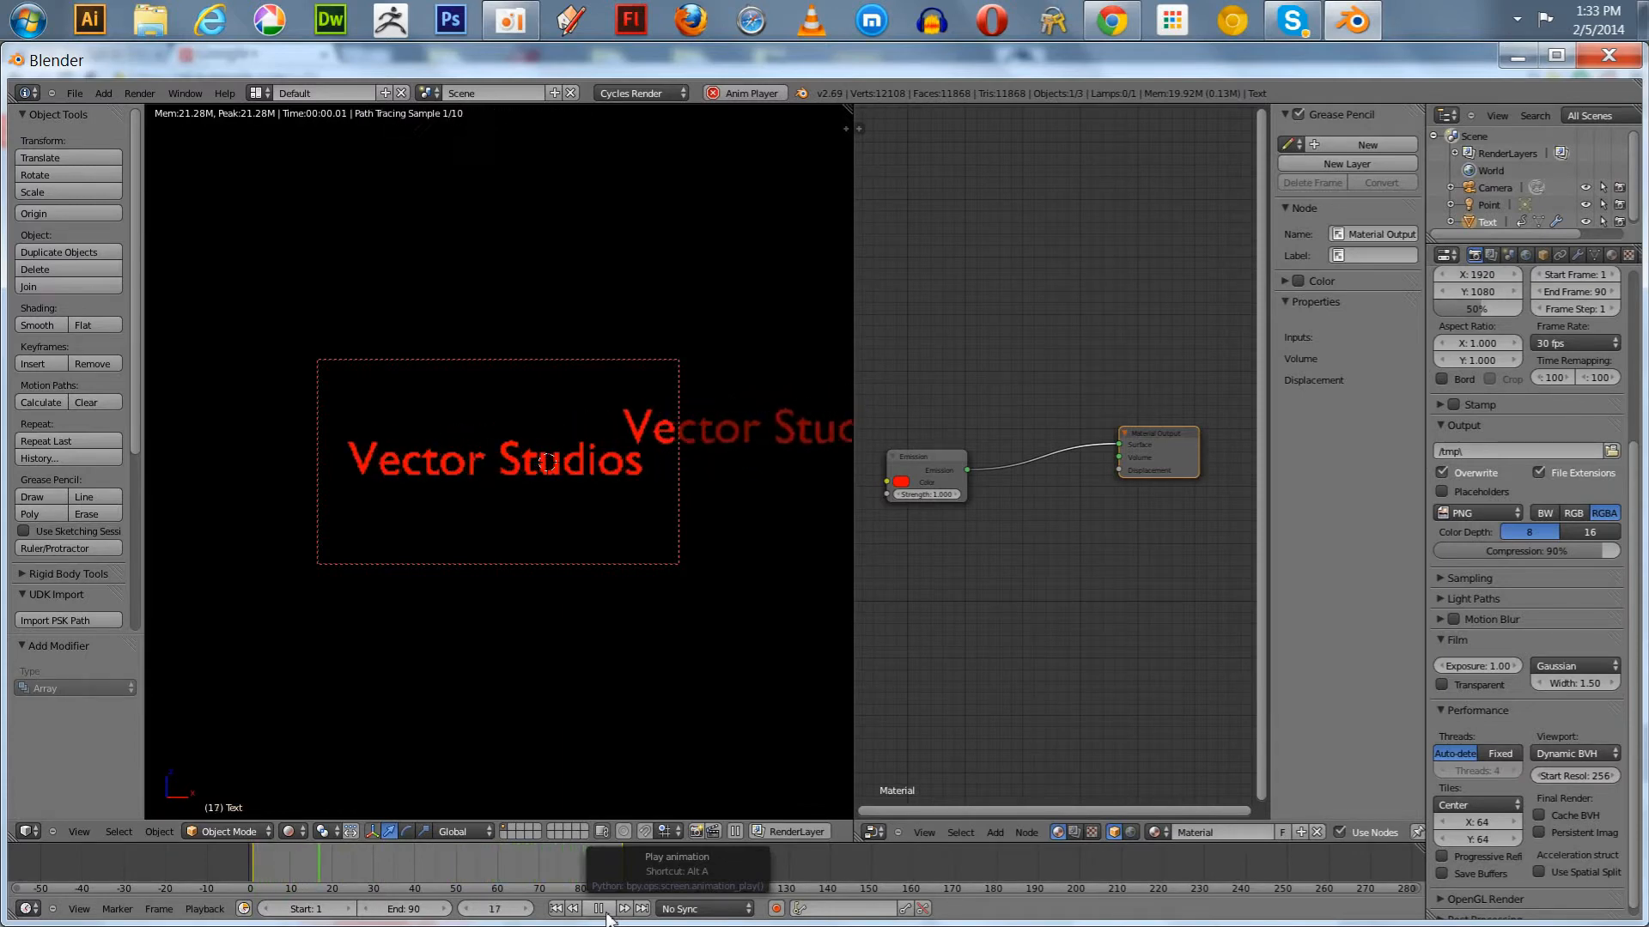
left_click(555, 908)
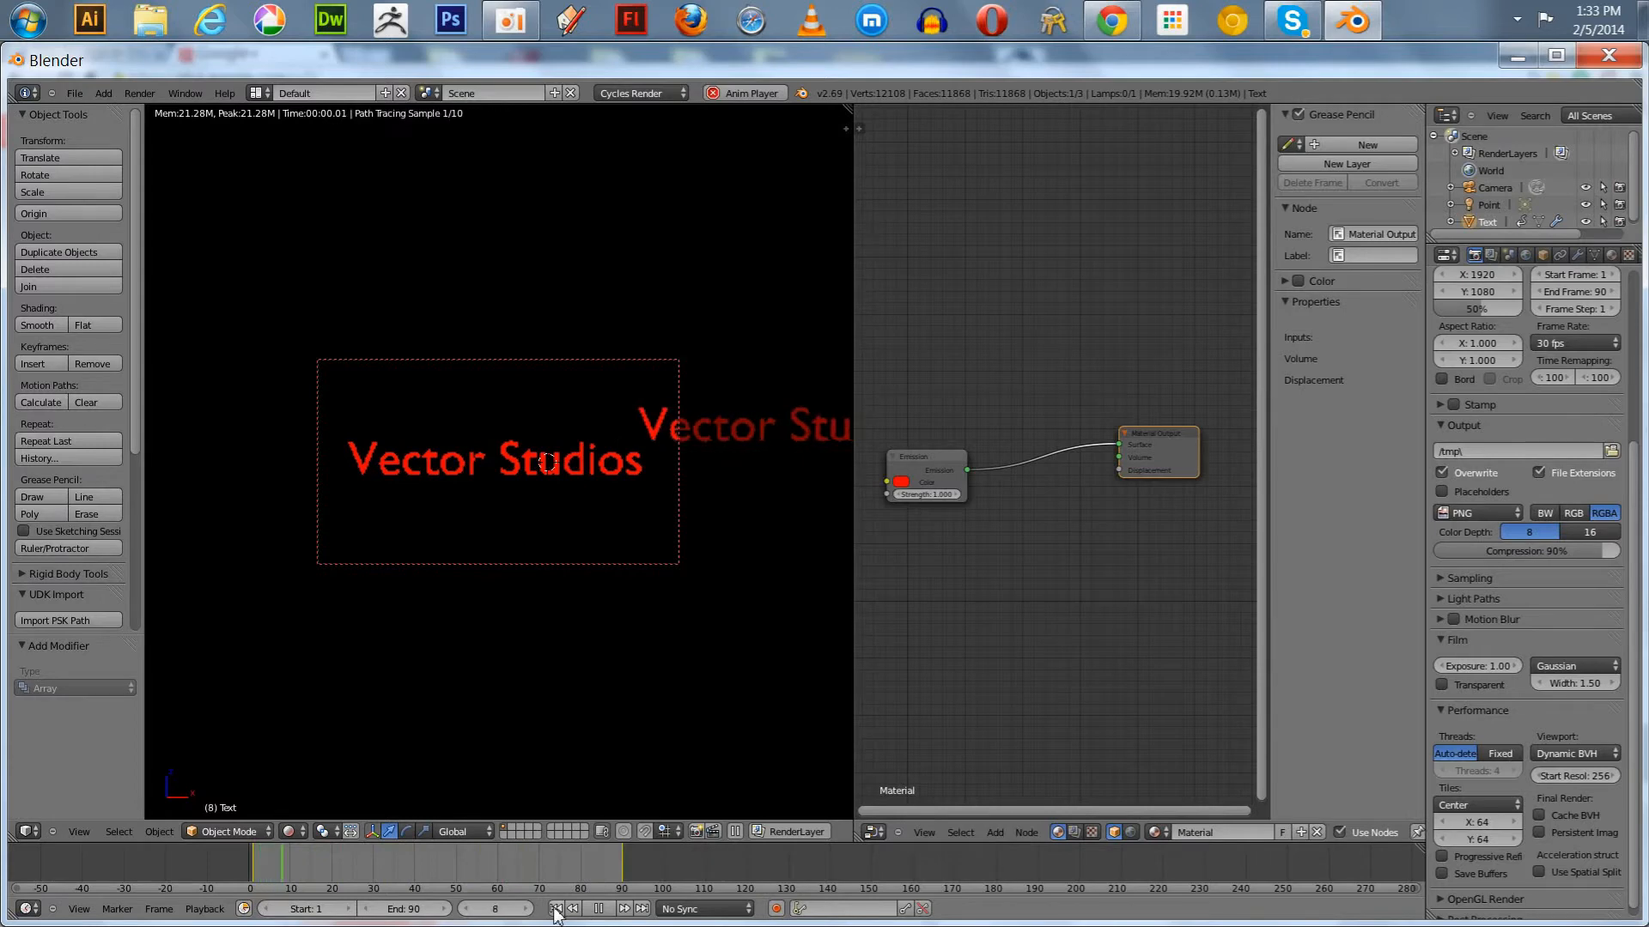
left_click(599, 908)
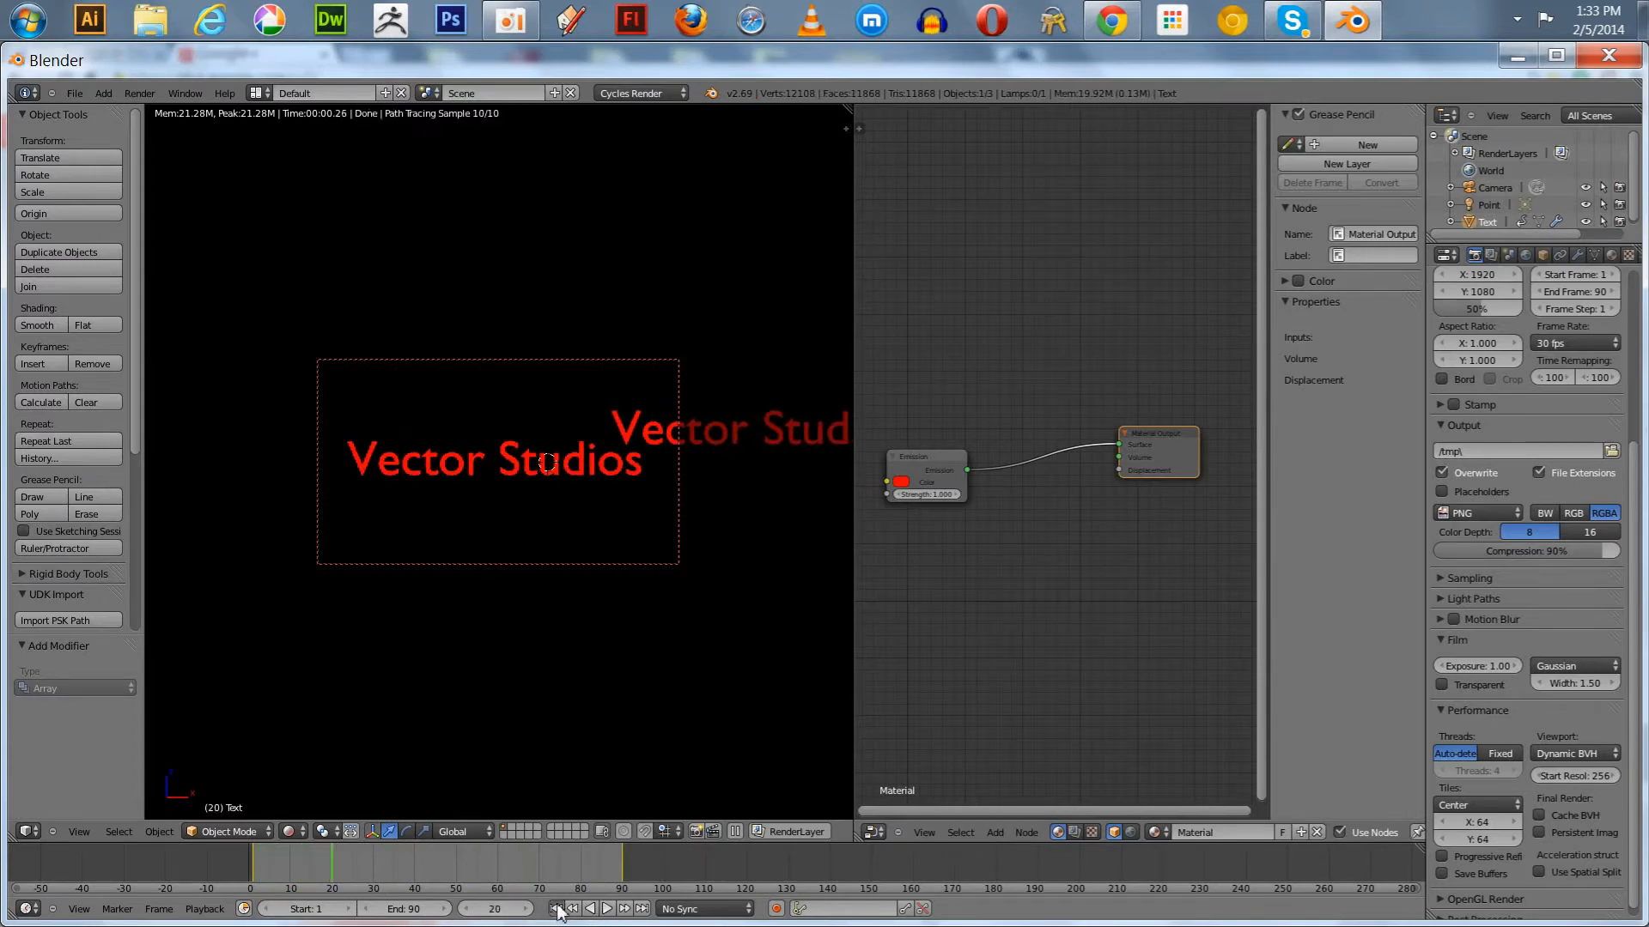
left_click(556, 909)
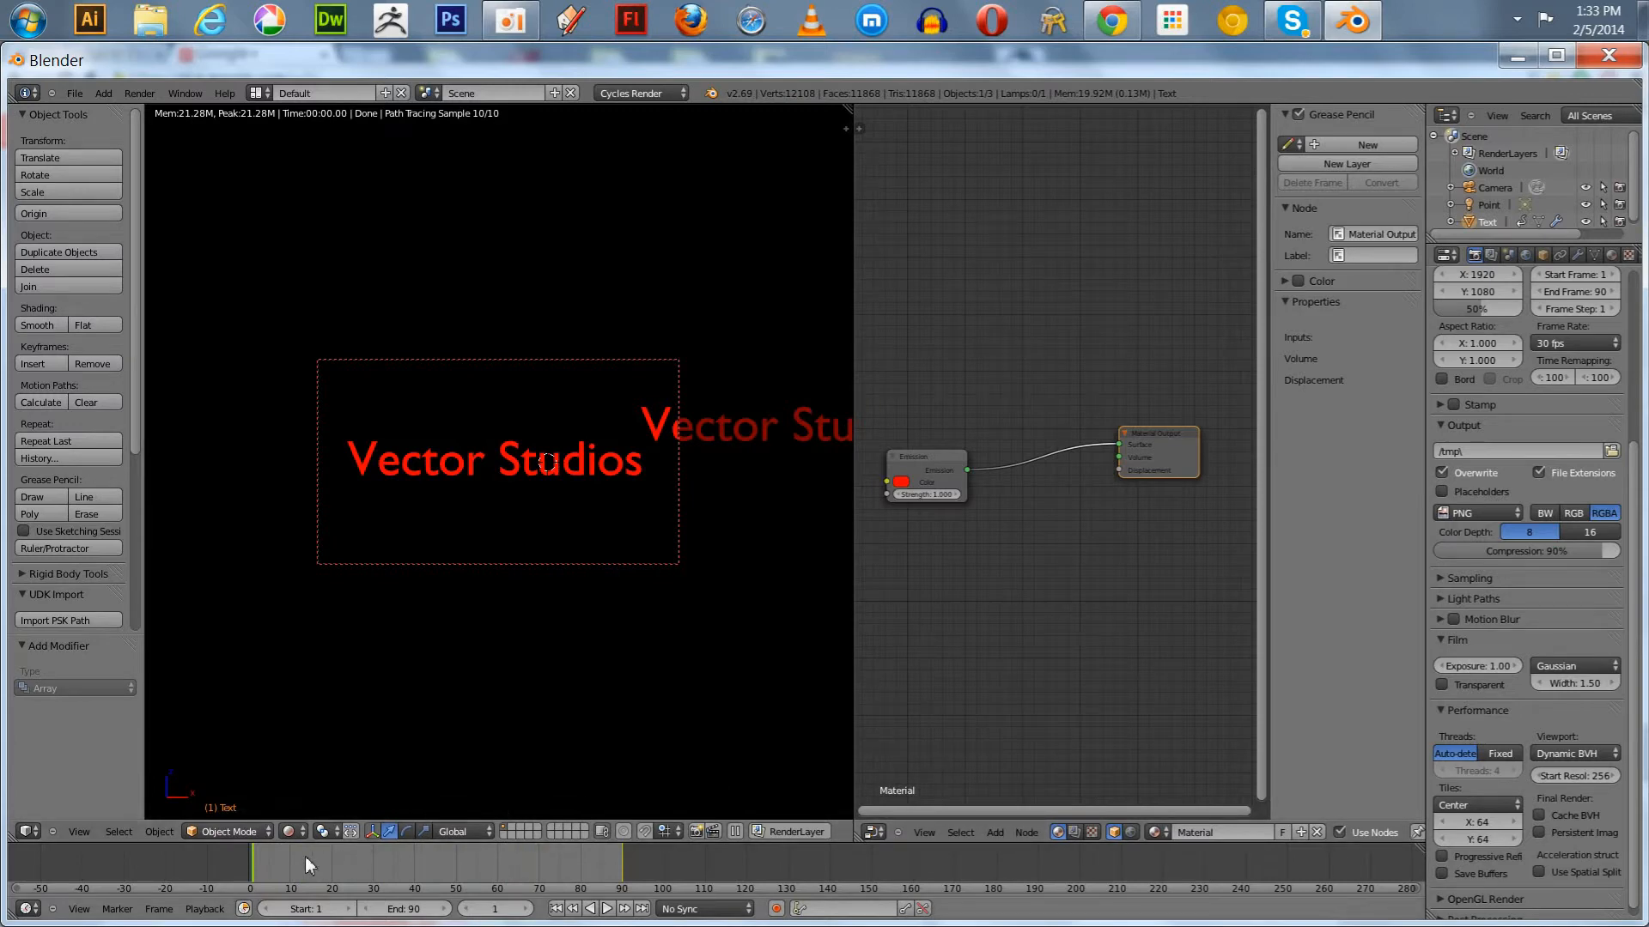
Keyframe the Emission node's colour as red at frame 90 and as yellow at frame 1.
left_click_drag(280, 858, 624, 909)
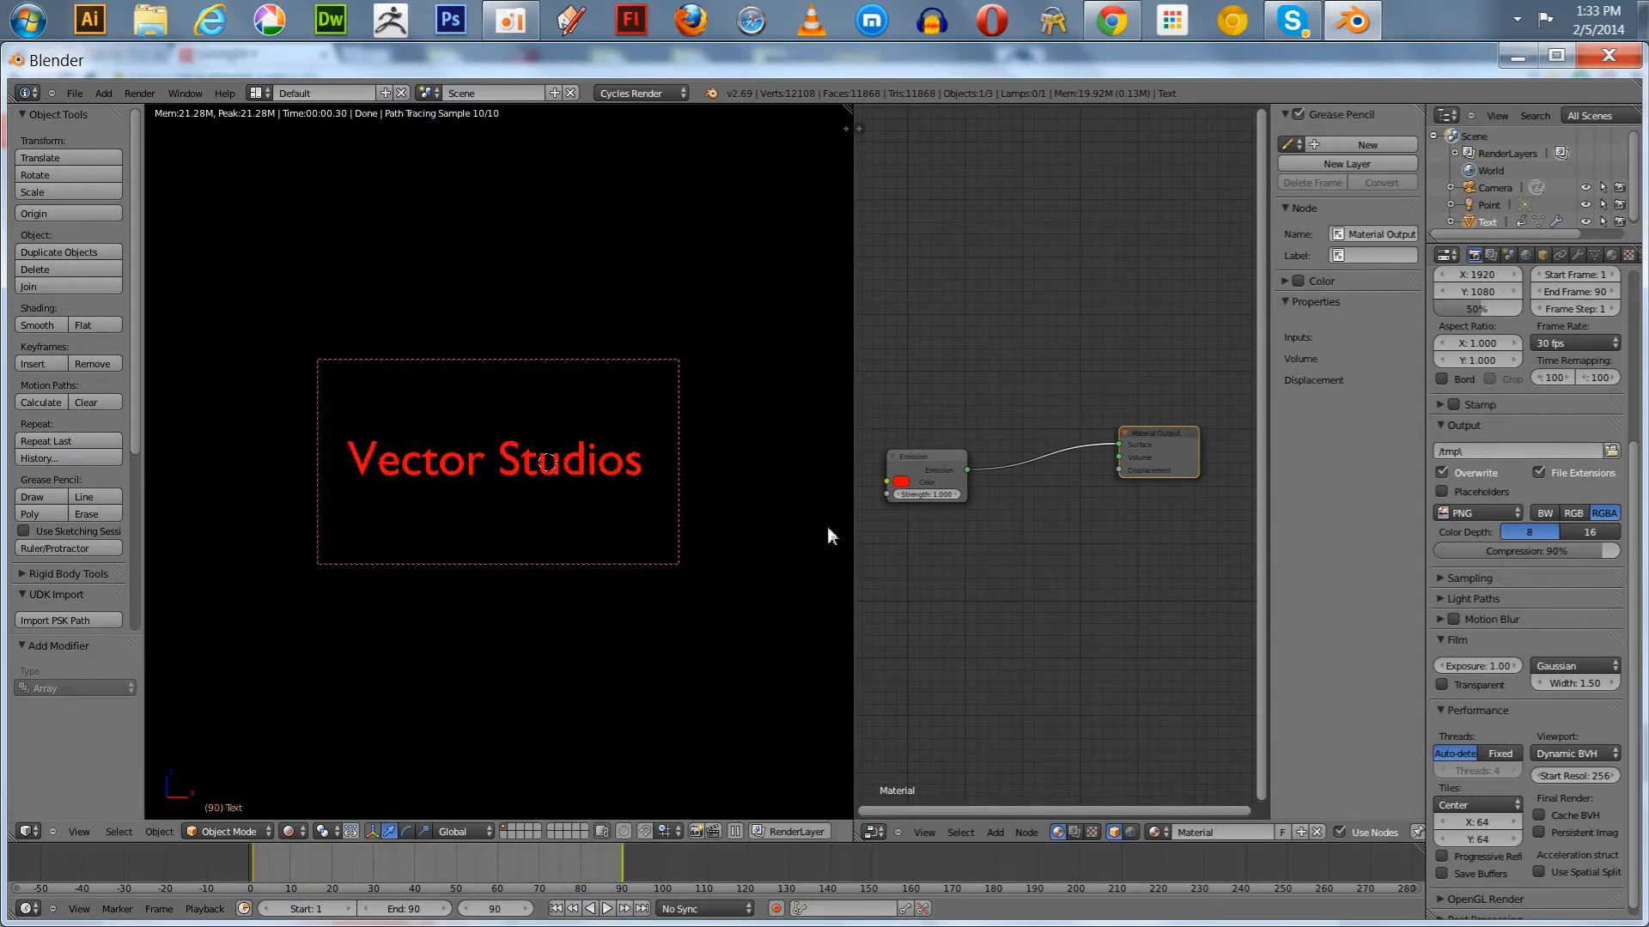
left_click(899, 481)
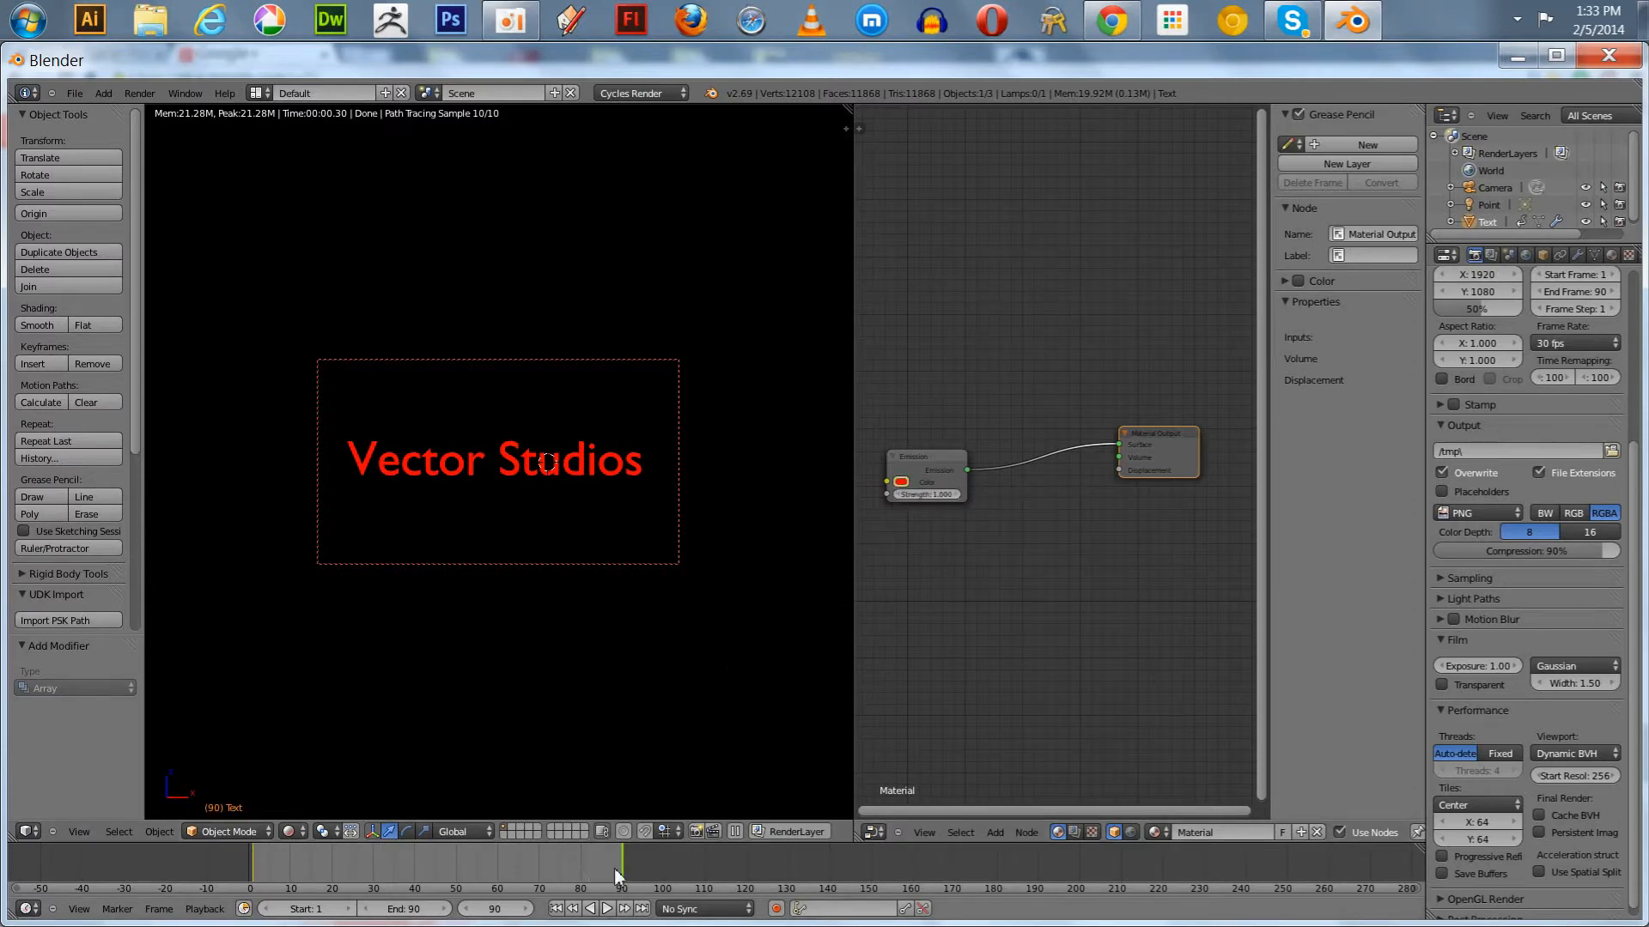
left_click_drag(614, 868, 253, 869)
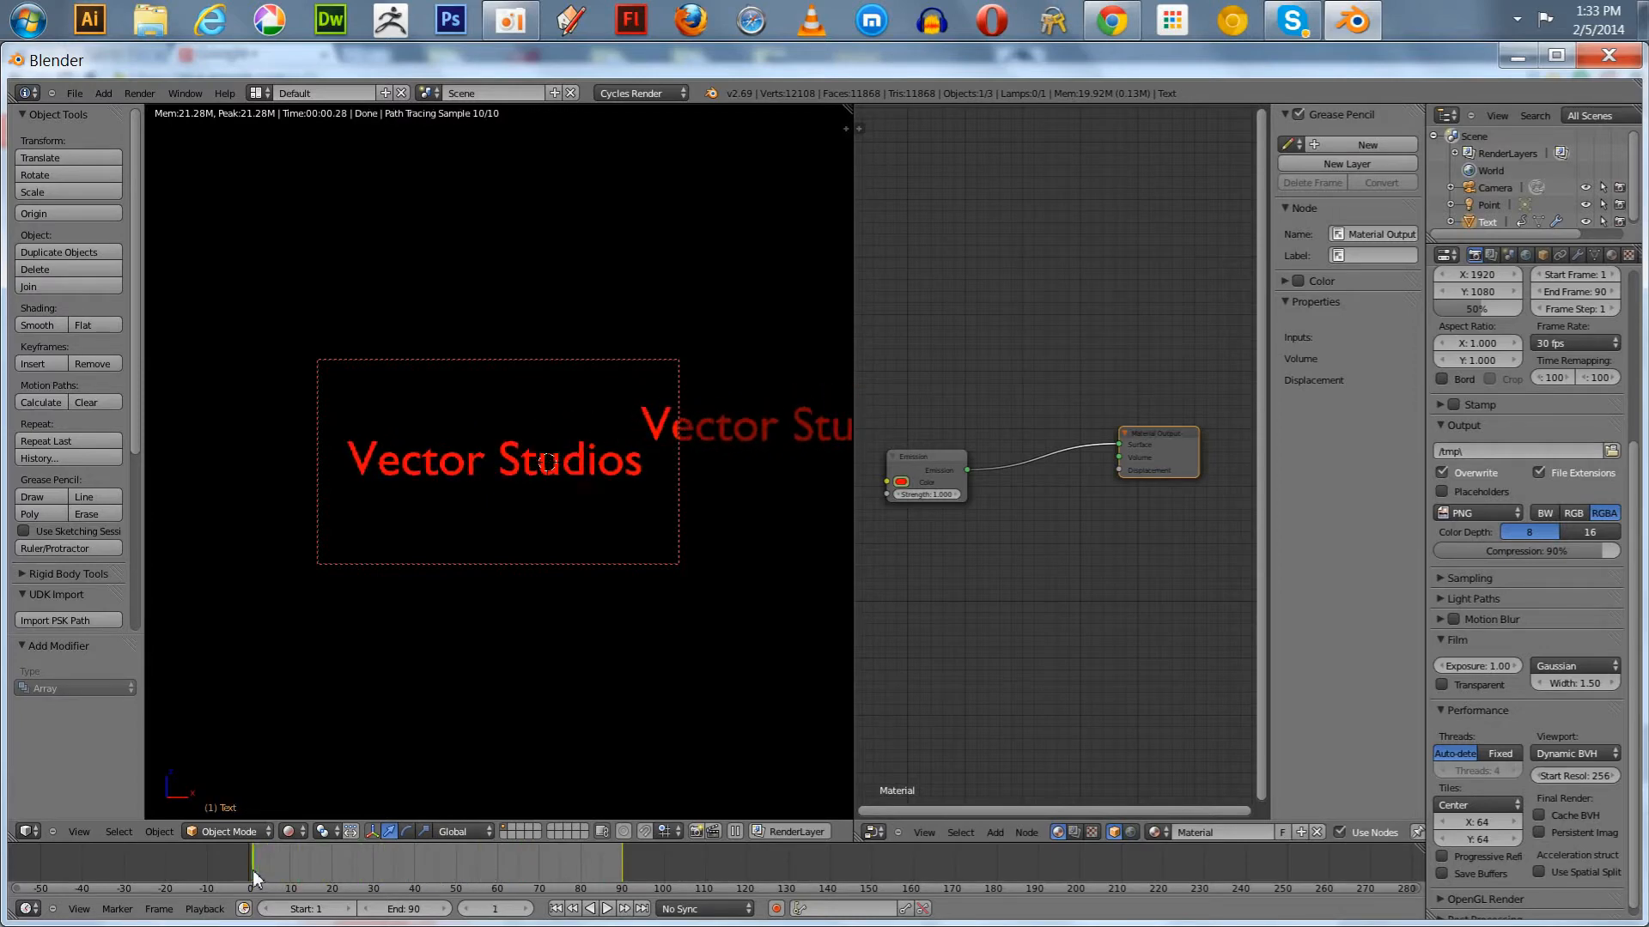
left_click(900, 482)
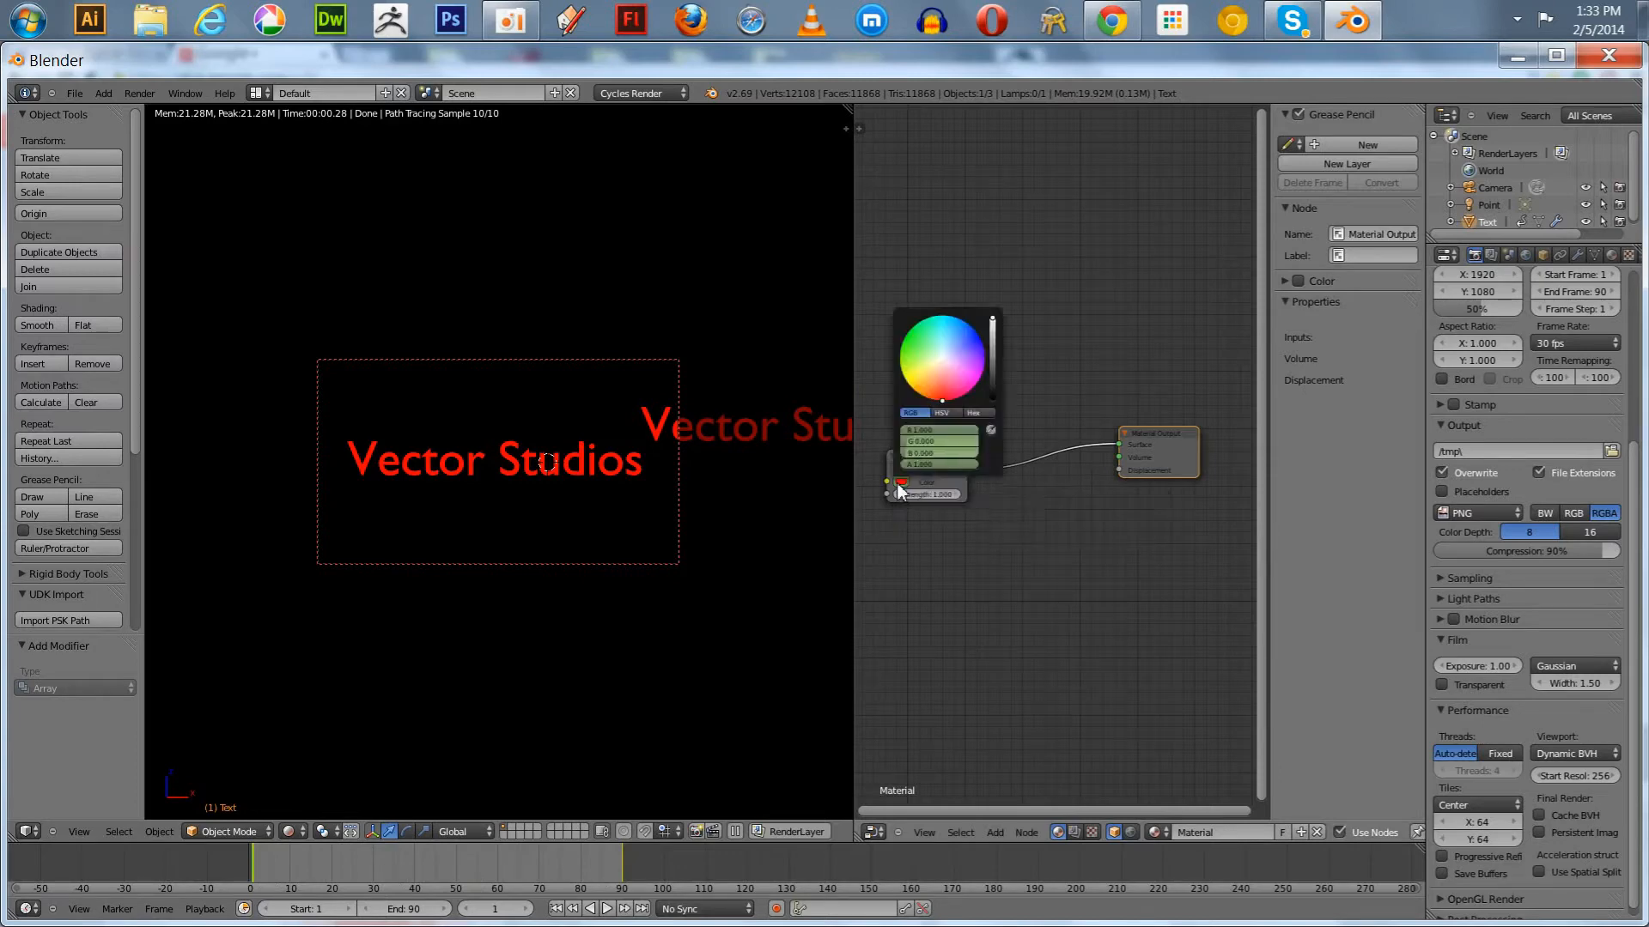
left_click(907, 391)
left_click(905, 389)
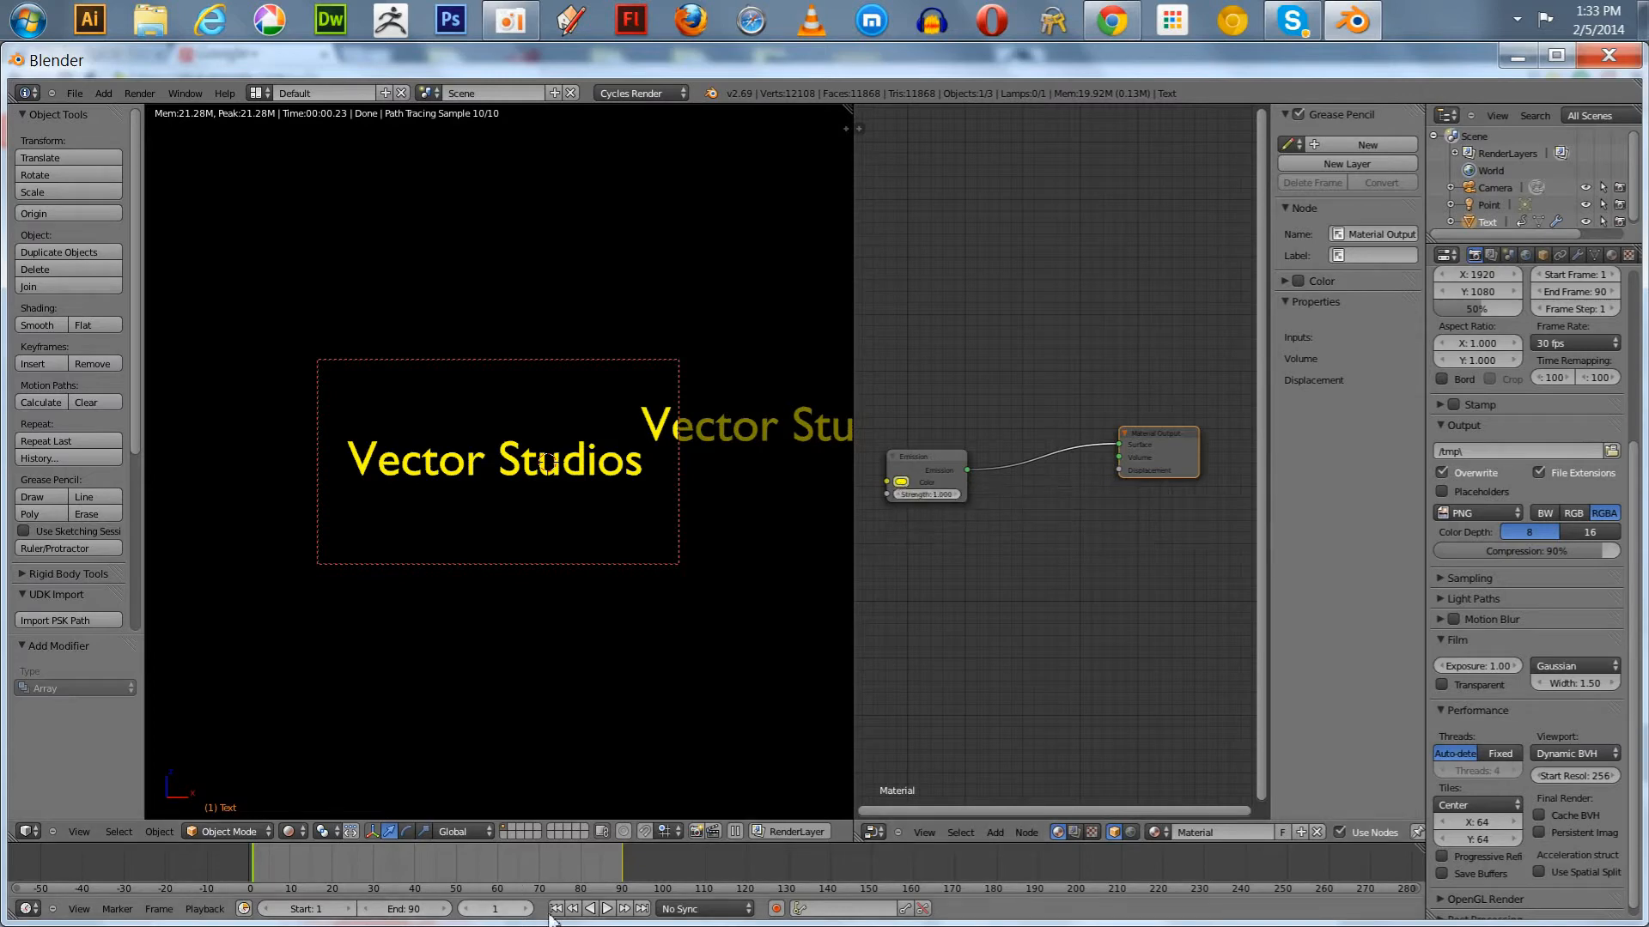
Play the rendered animation to check the yellow-to-red colour change, stop it and return to frame 1.
left_click(608, 910)
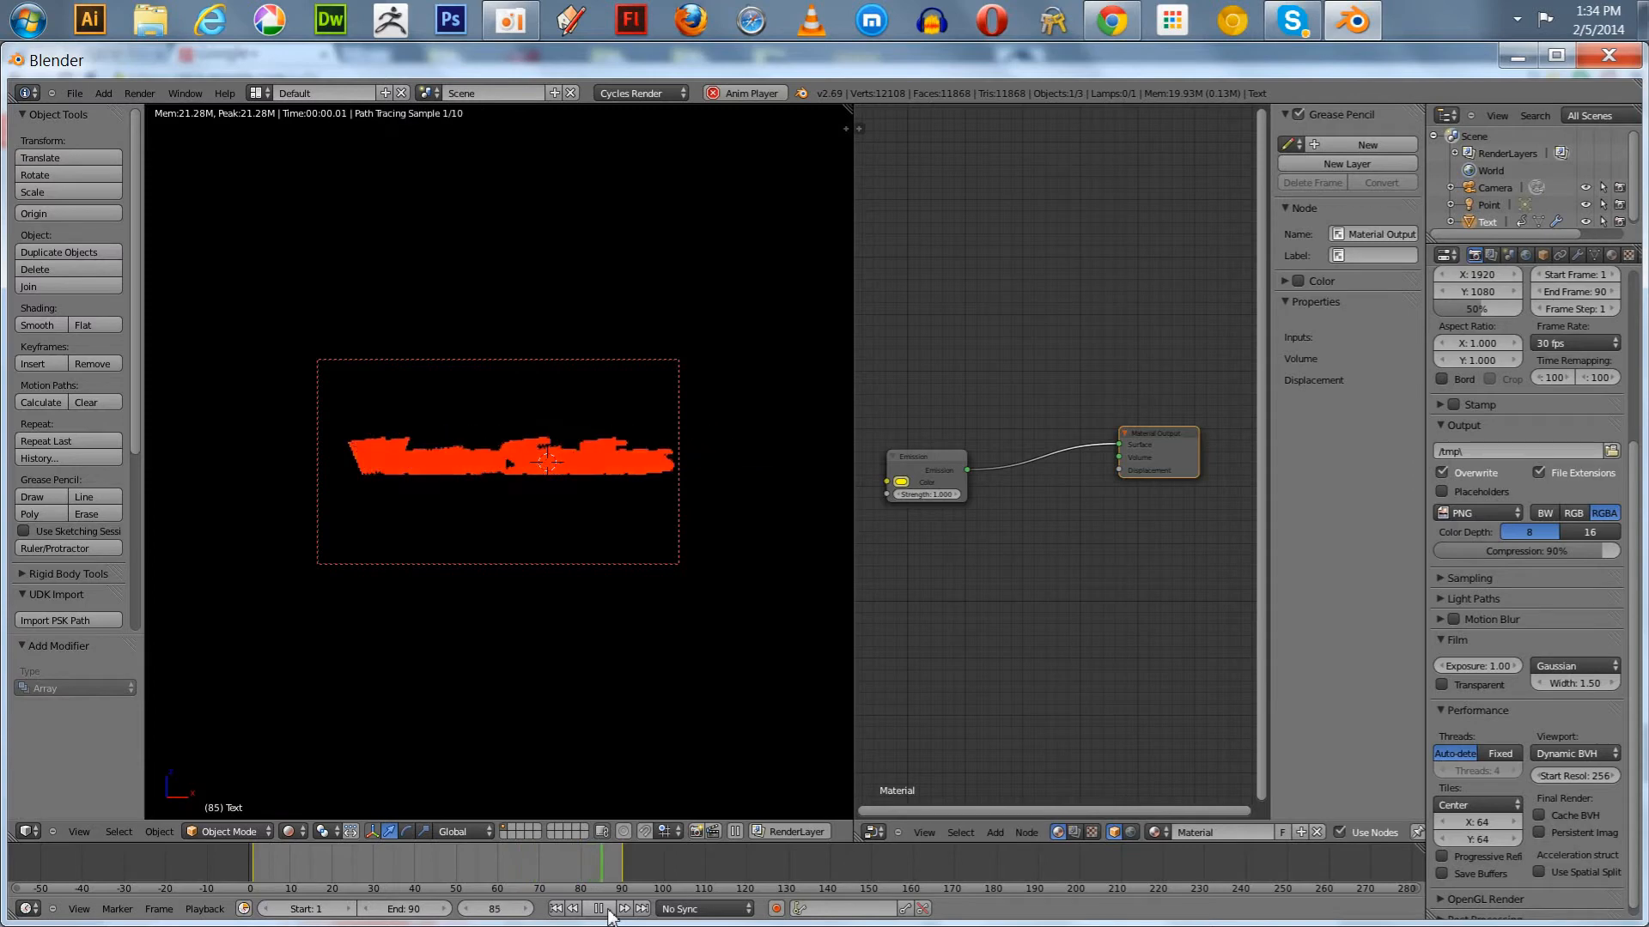
left_click(601, 910)
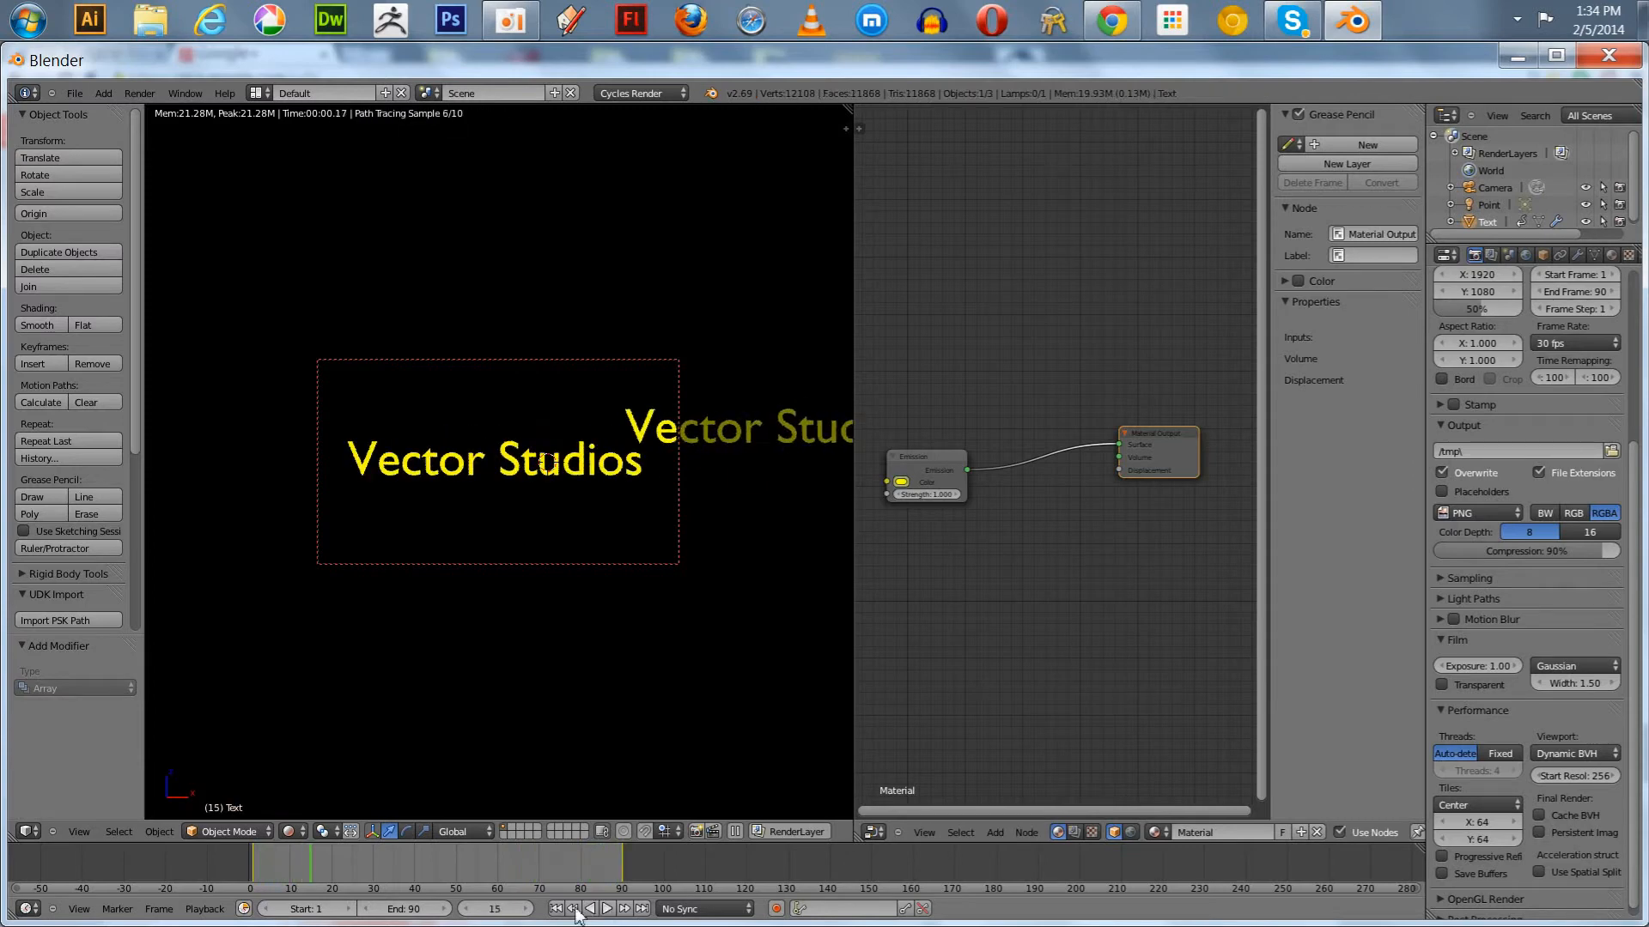
left_click(555, 909)
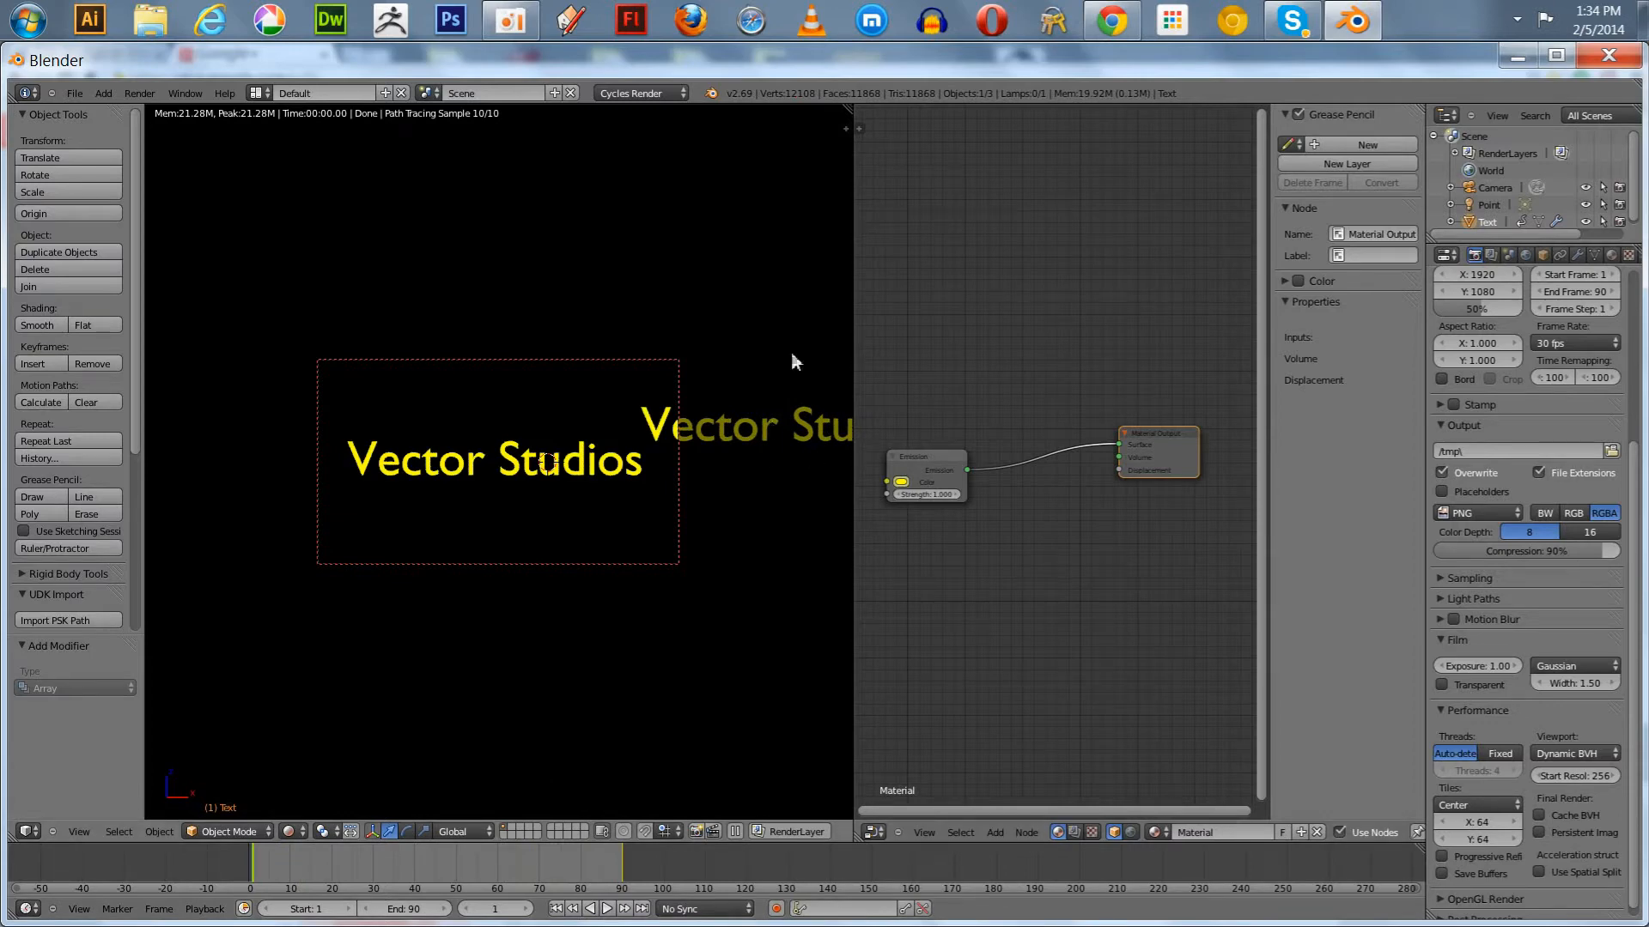
Expand the 3D view over the node editor with its transform properties shown, and switch to Solid shading.
left_click_drag(848, 113, 1003, 328)
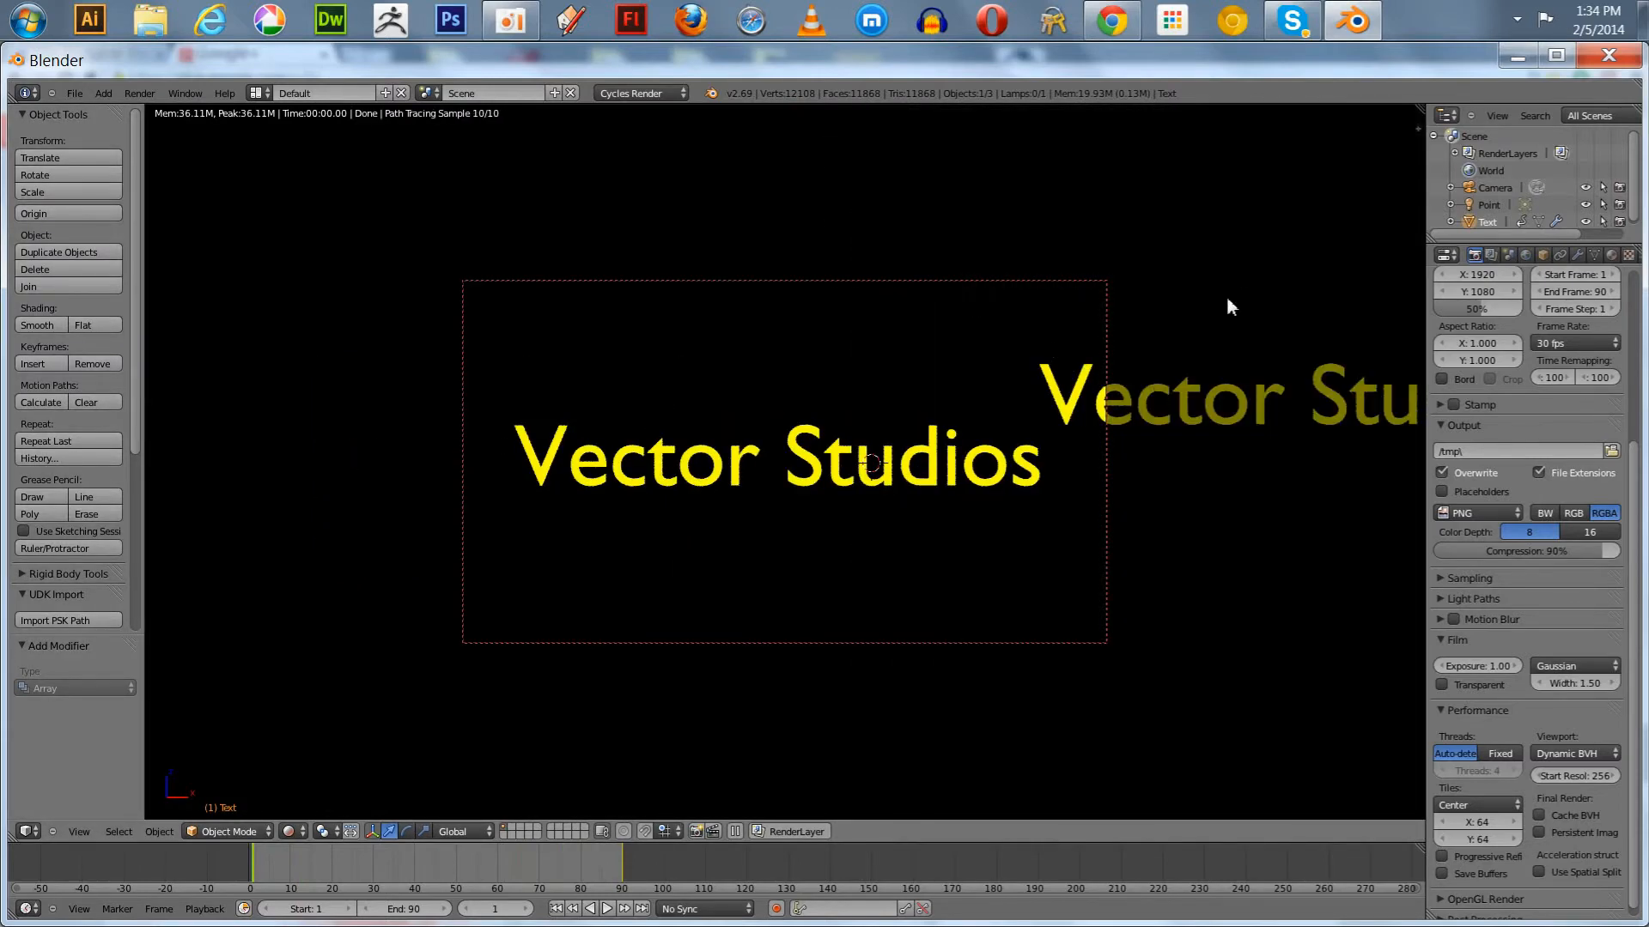
key("n")
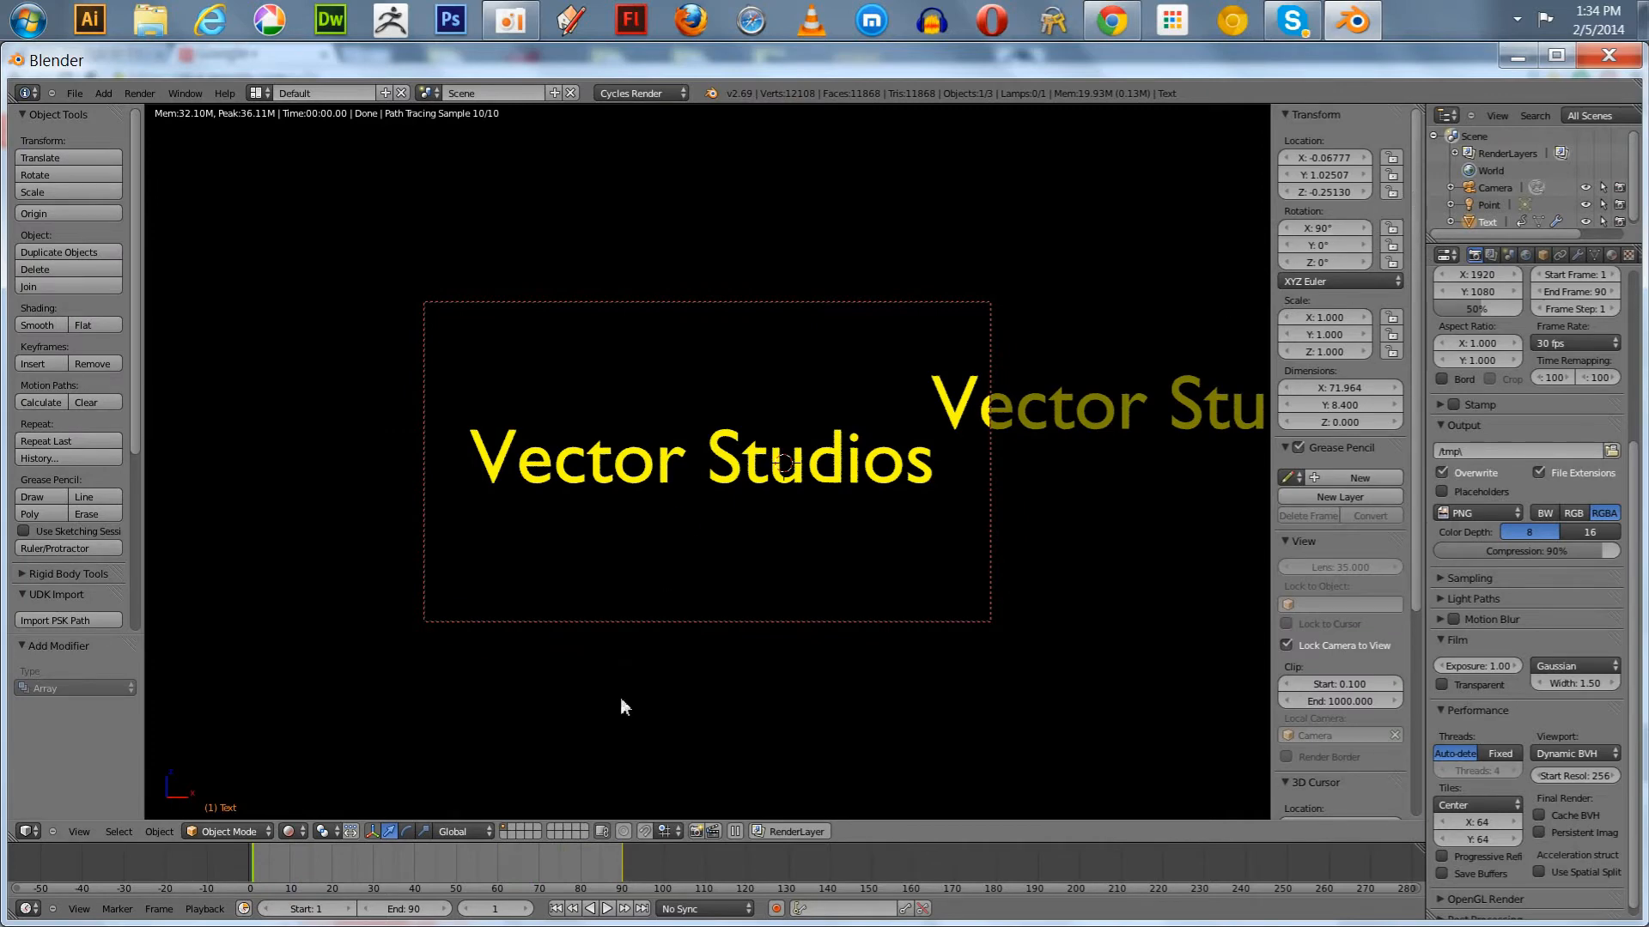
left_click(287, 833)
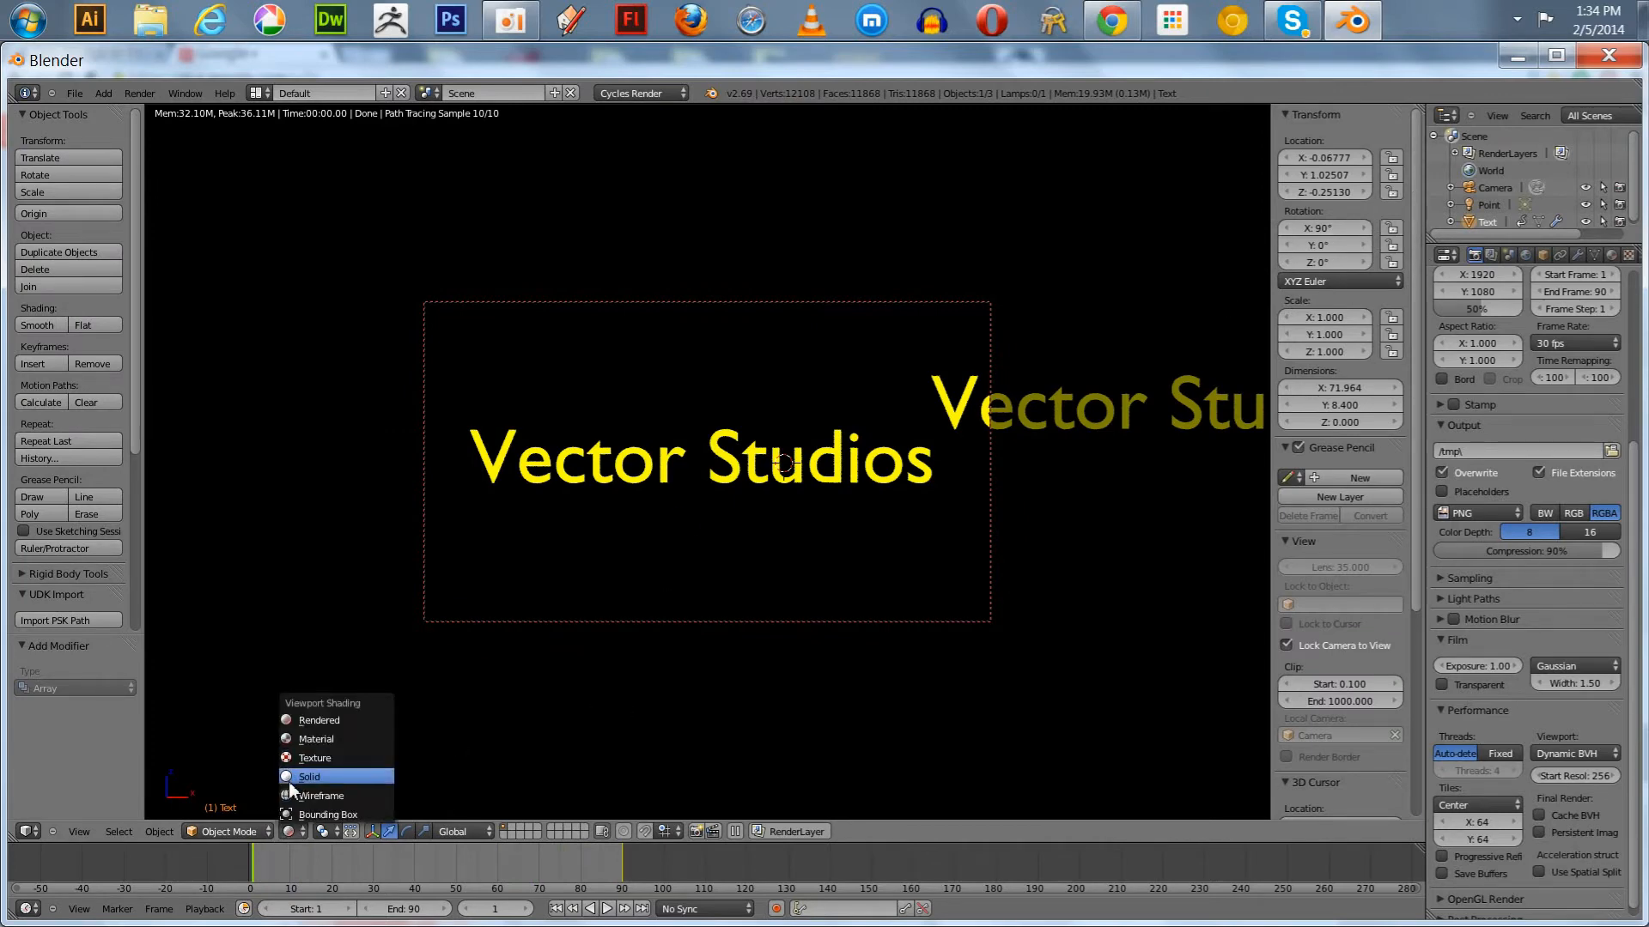
left_click(289, 779)
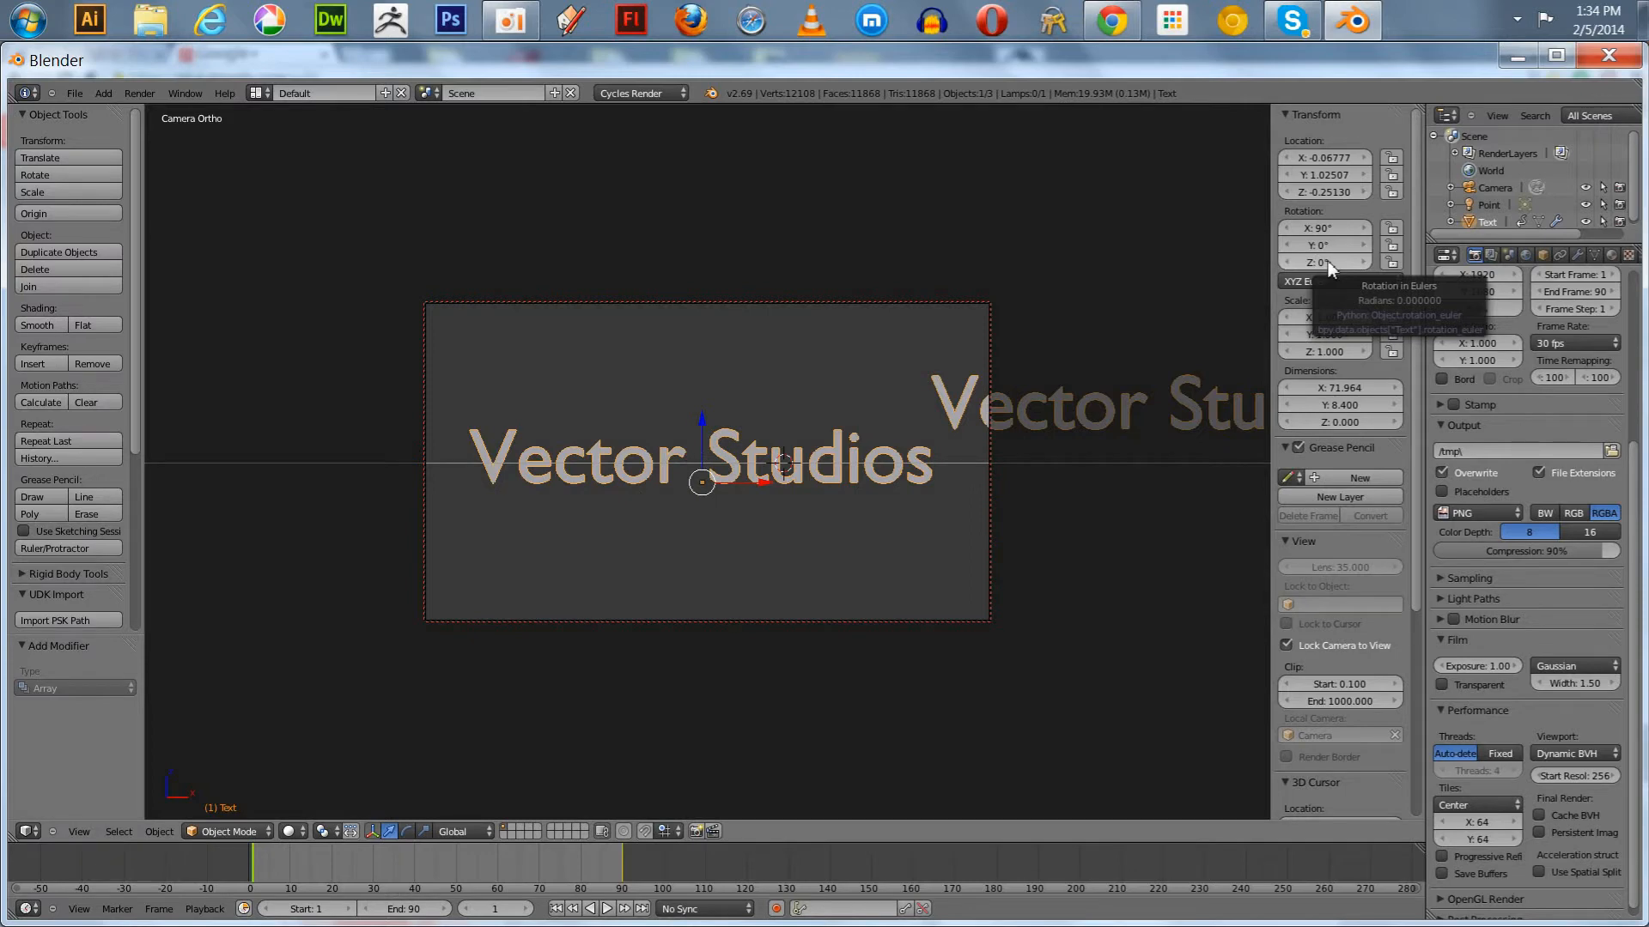
Keyframe the text's rotation at frame 1 with Z at 0°, and at frame 90 with Z at 360°.
key("i")
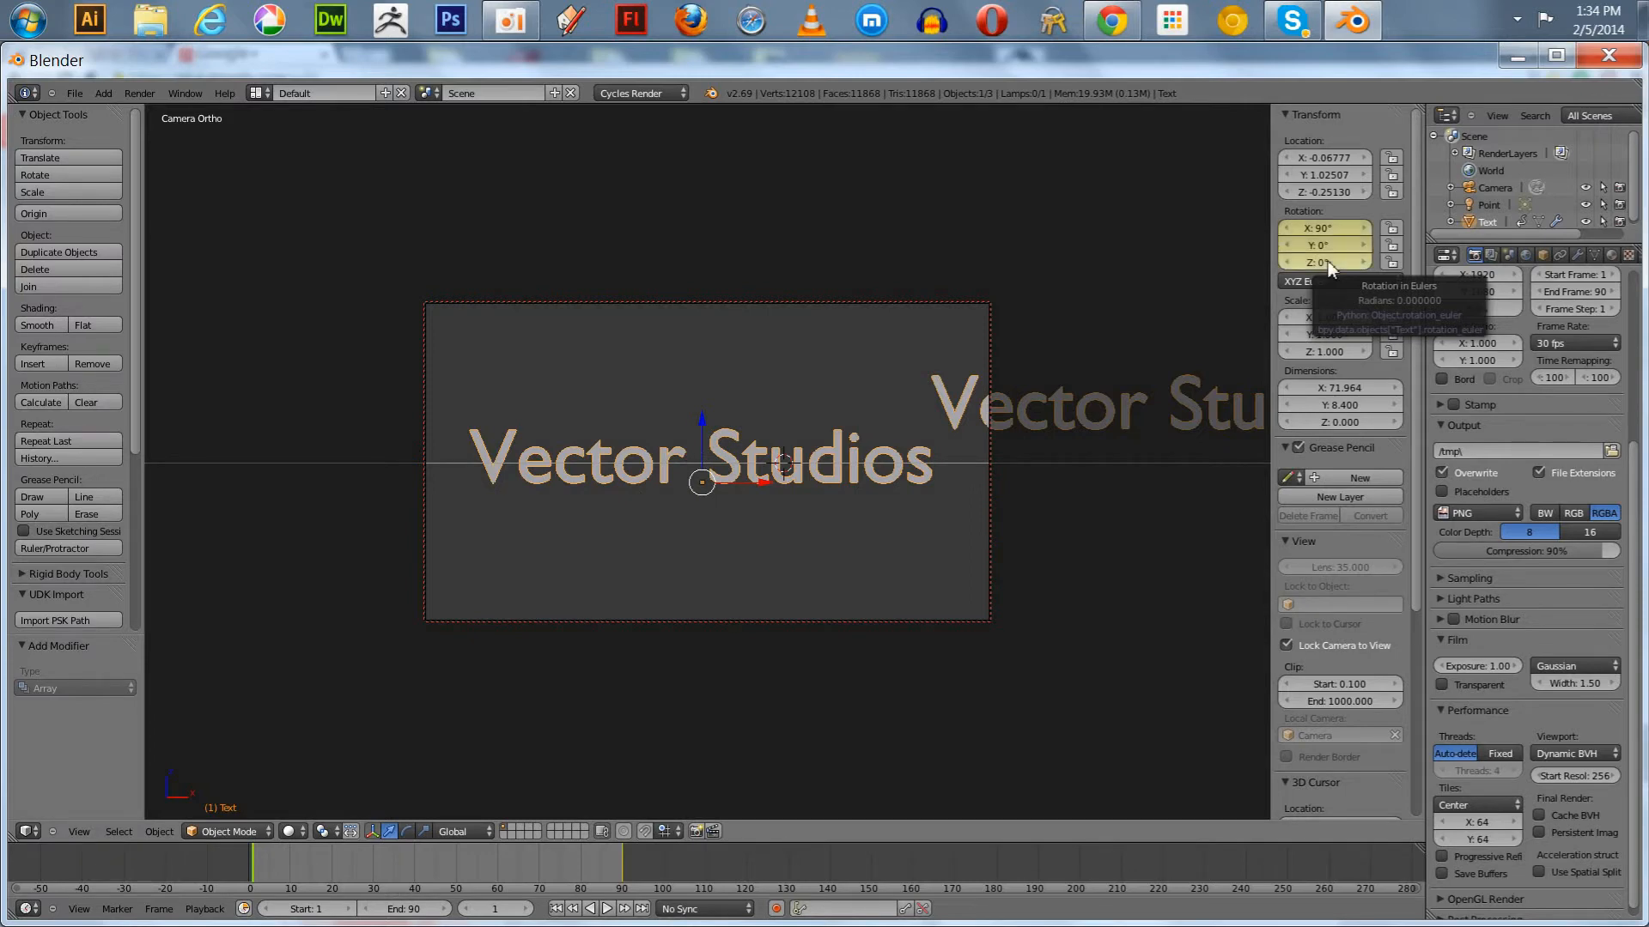
left_click(411, 869)
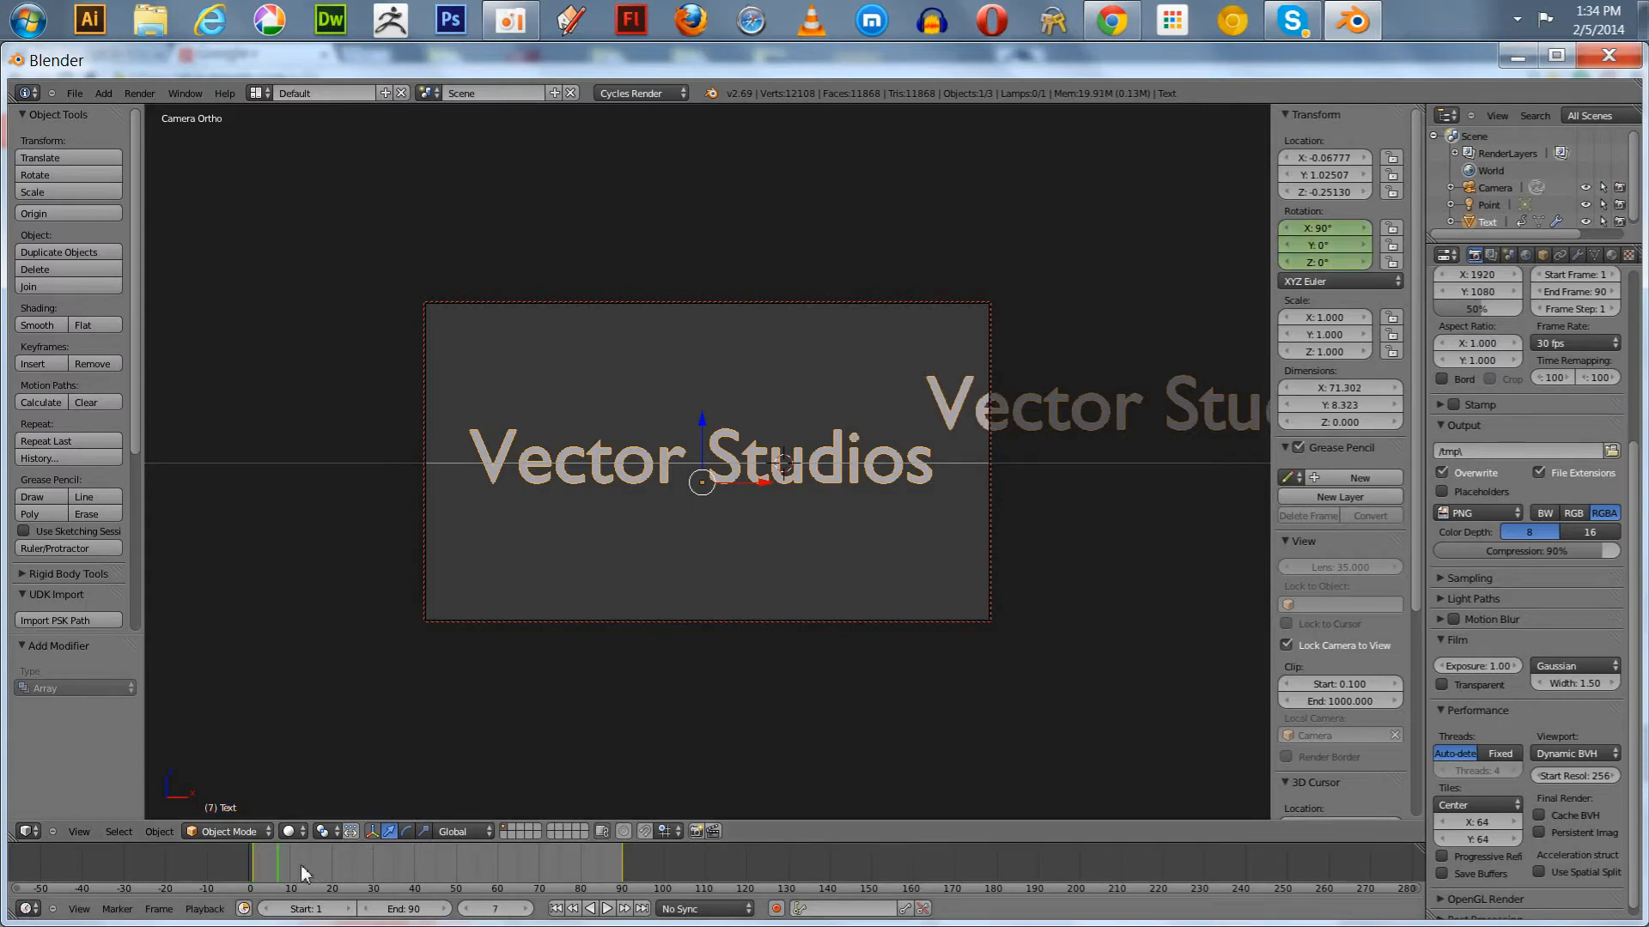
left_click_drag(476, 881, 626, 893)
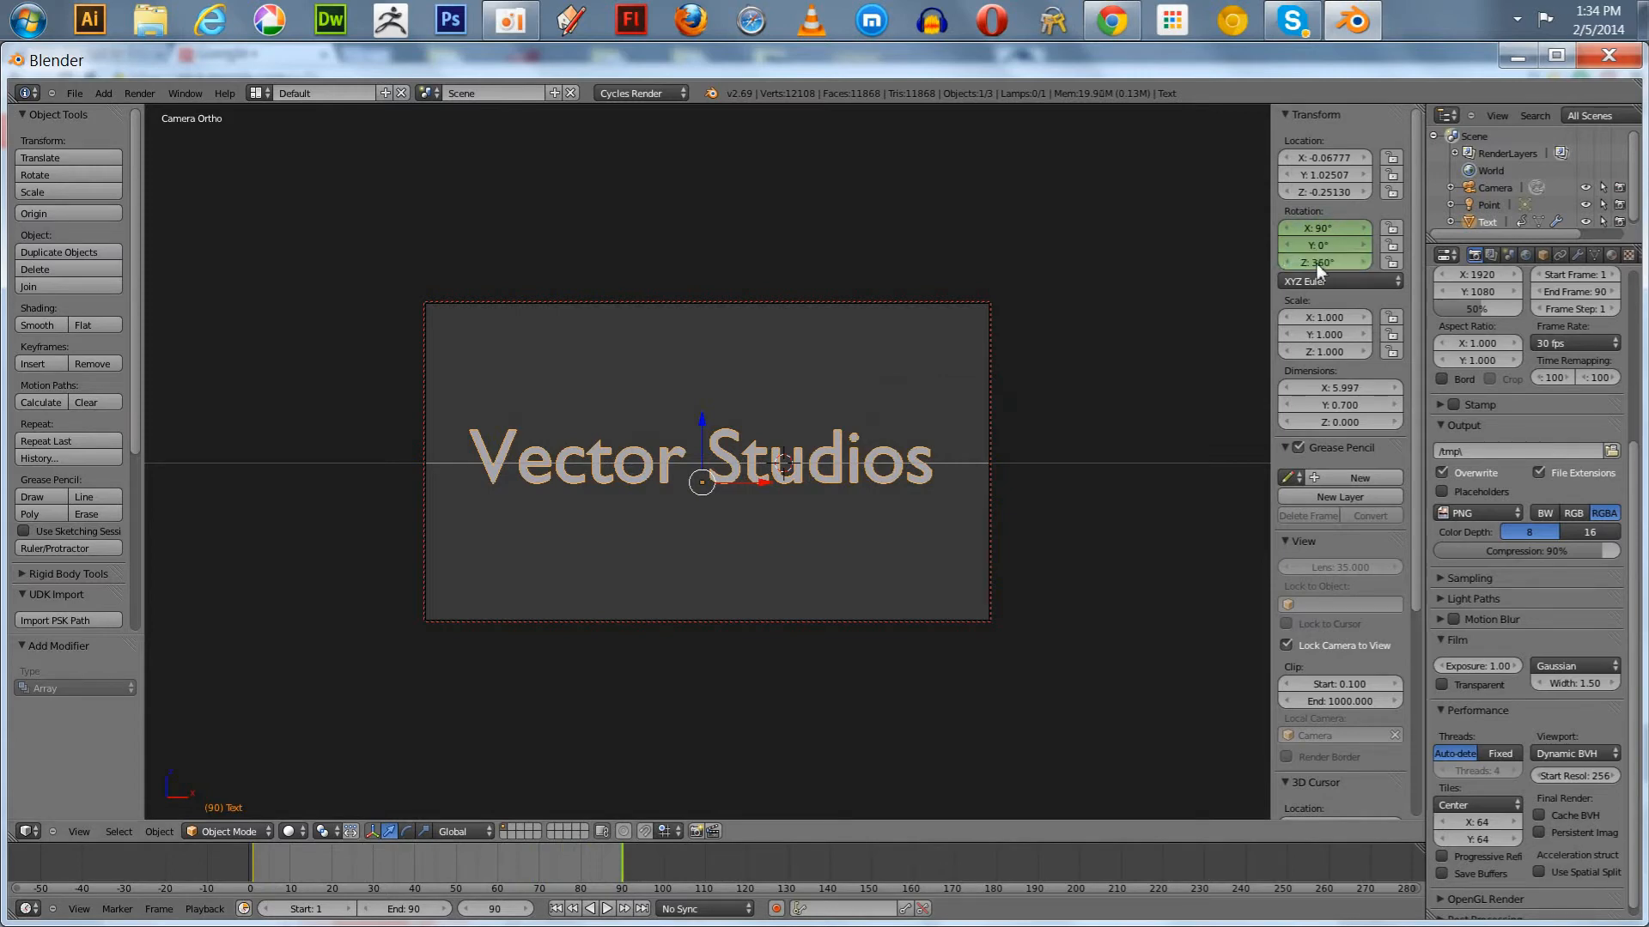
key("i")
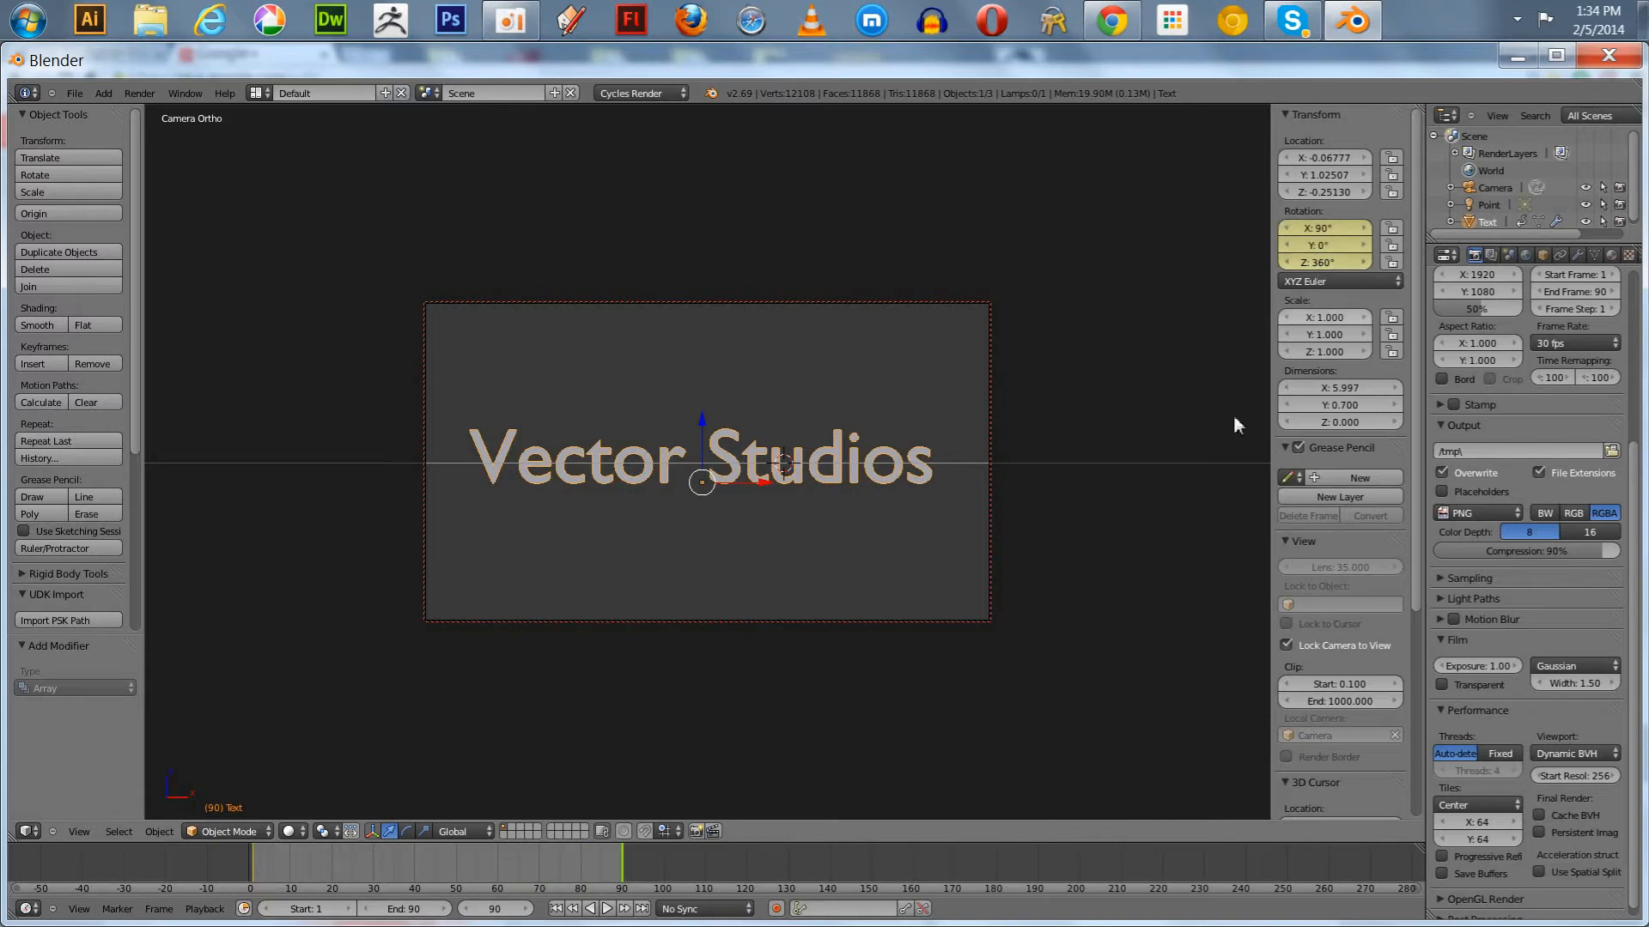
left_click(556, 908)
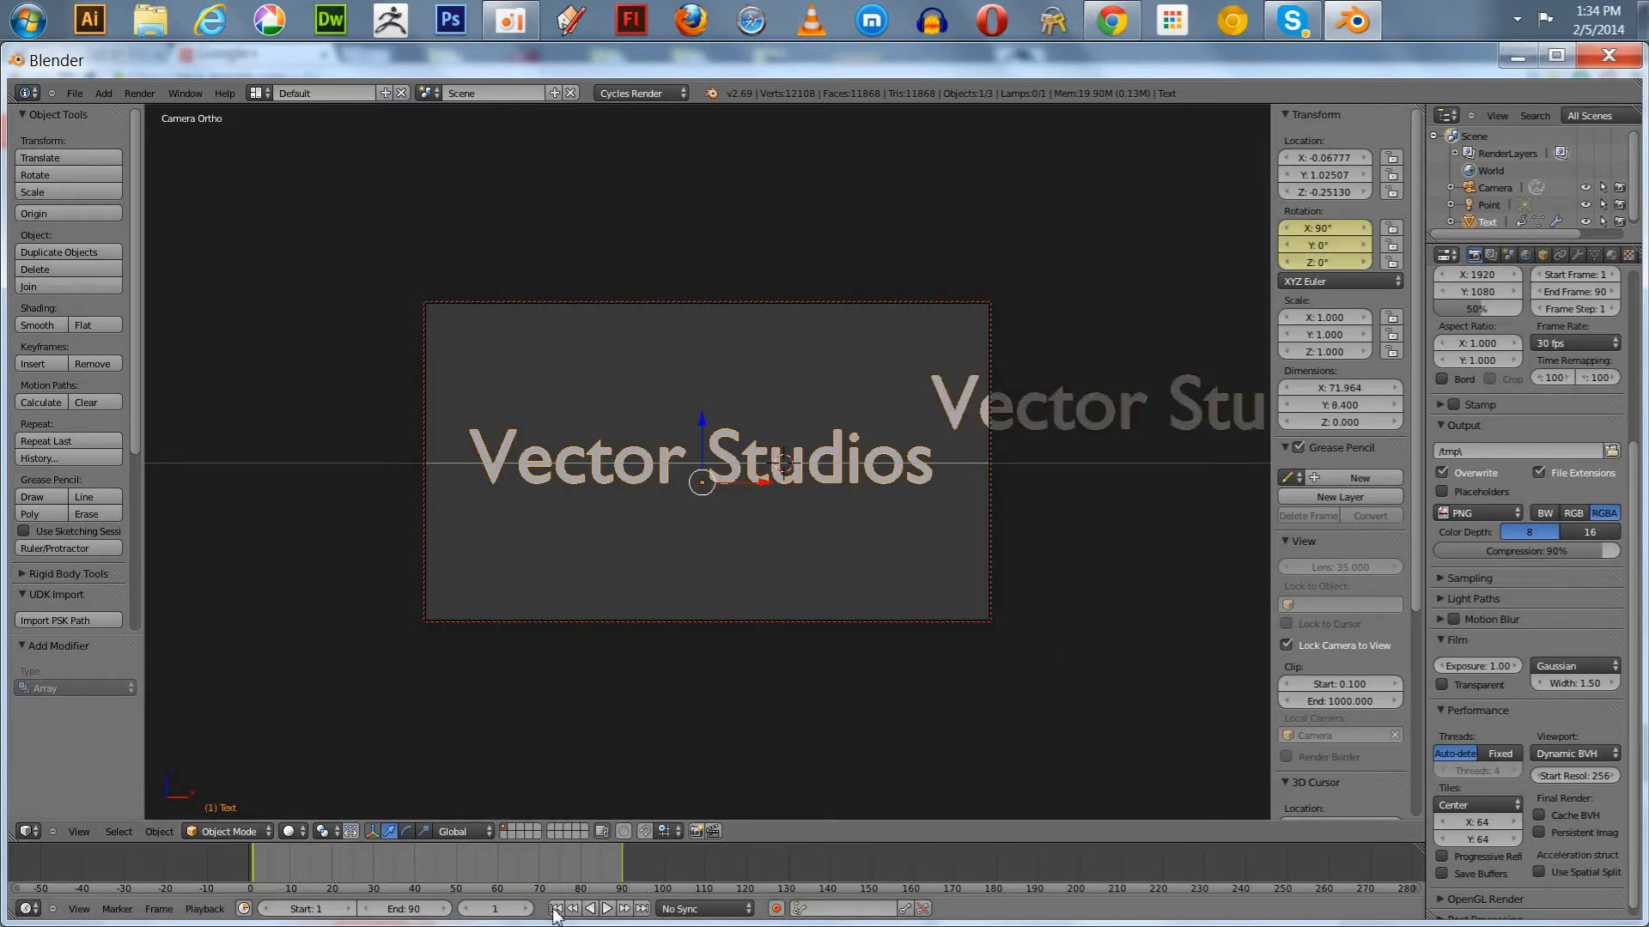
Play the animation in Solid shading to check the text's rotation, stop it and return to frame 1.
left_click(606, 908)
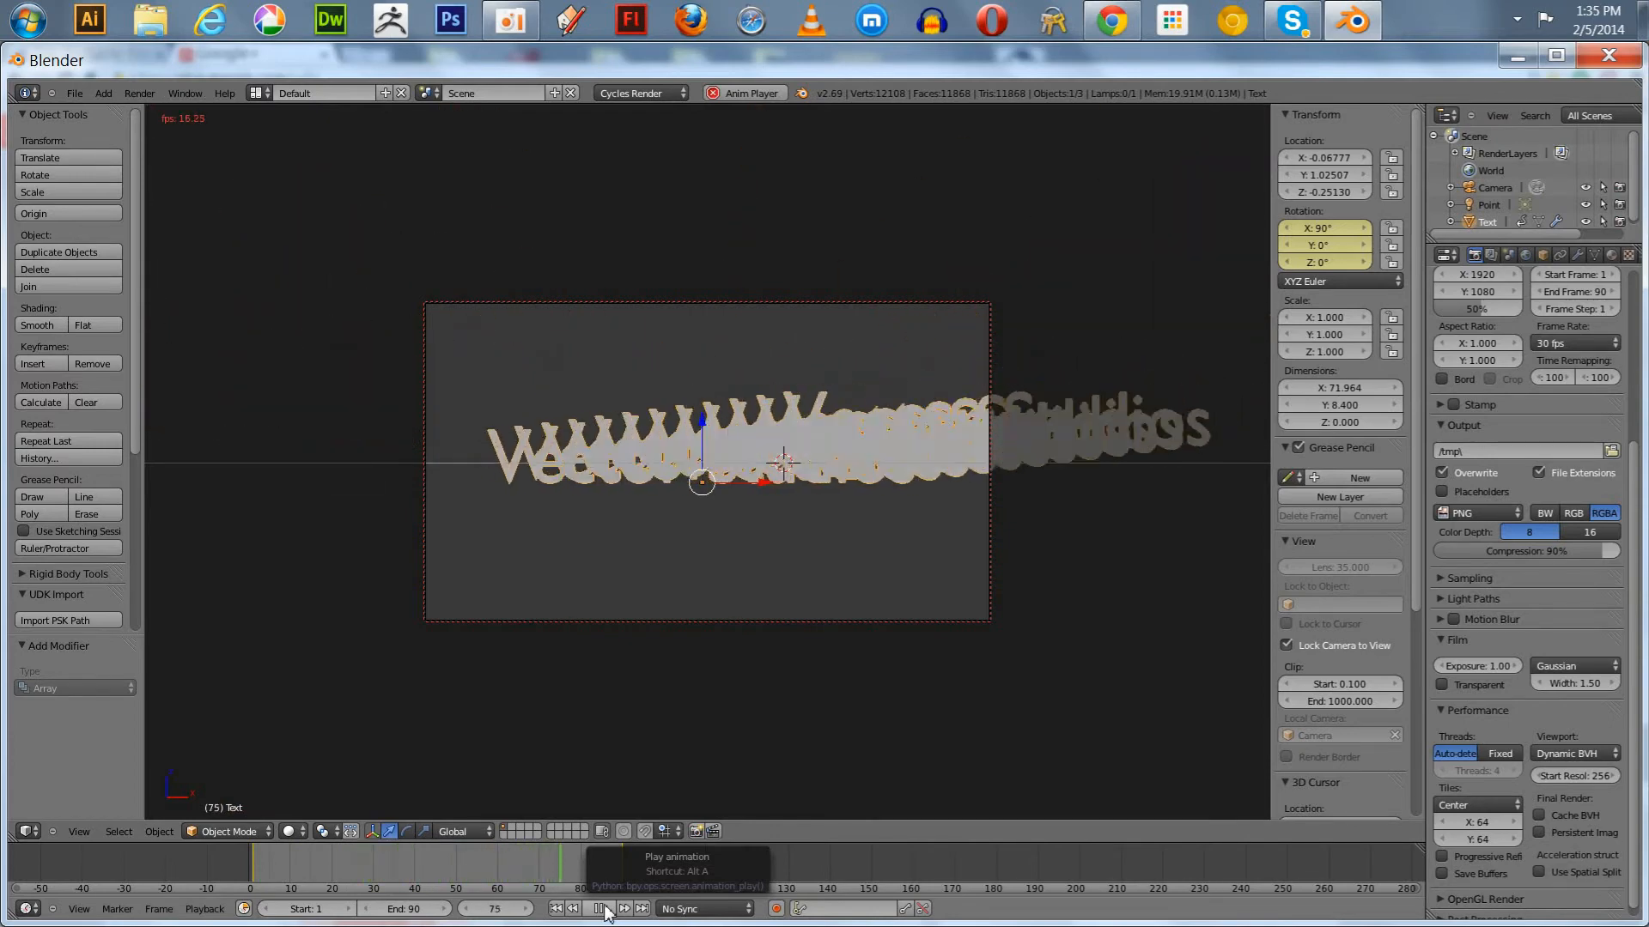
left_click(603, 909)
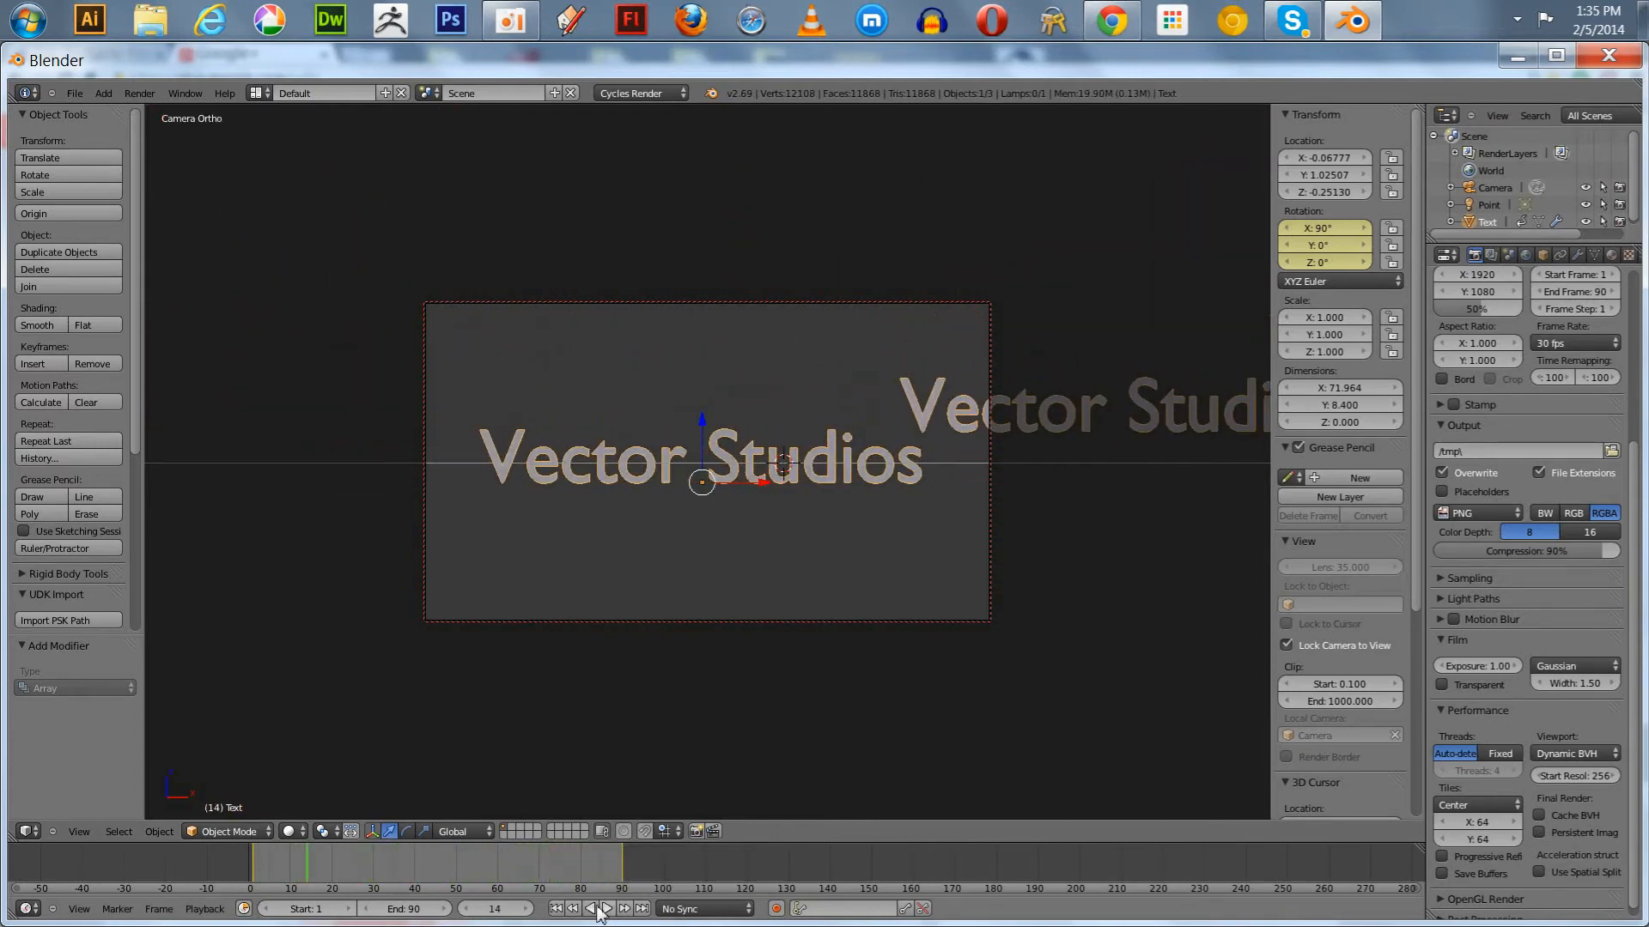
left_click(556, 909)
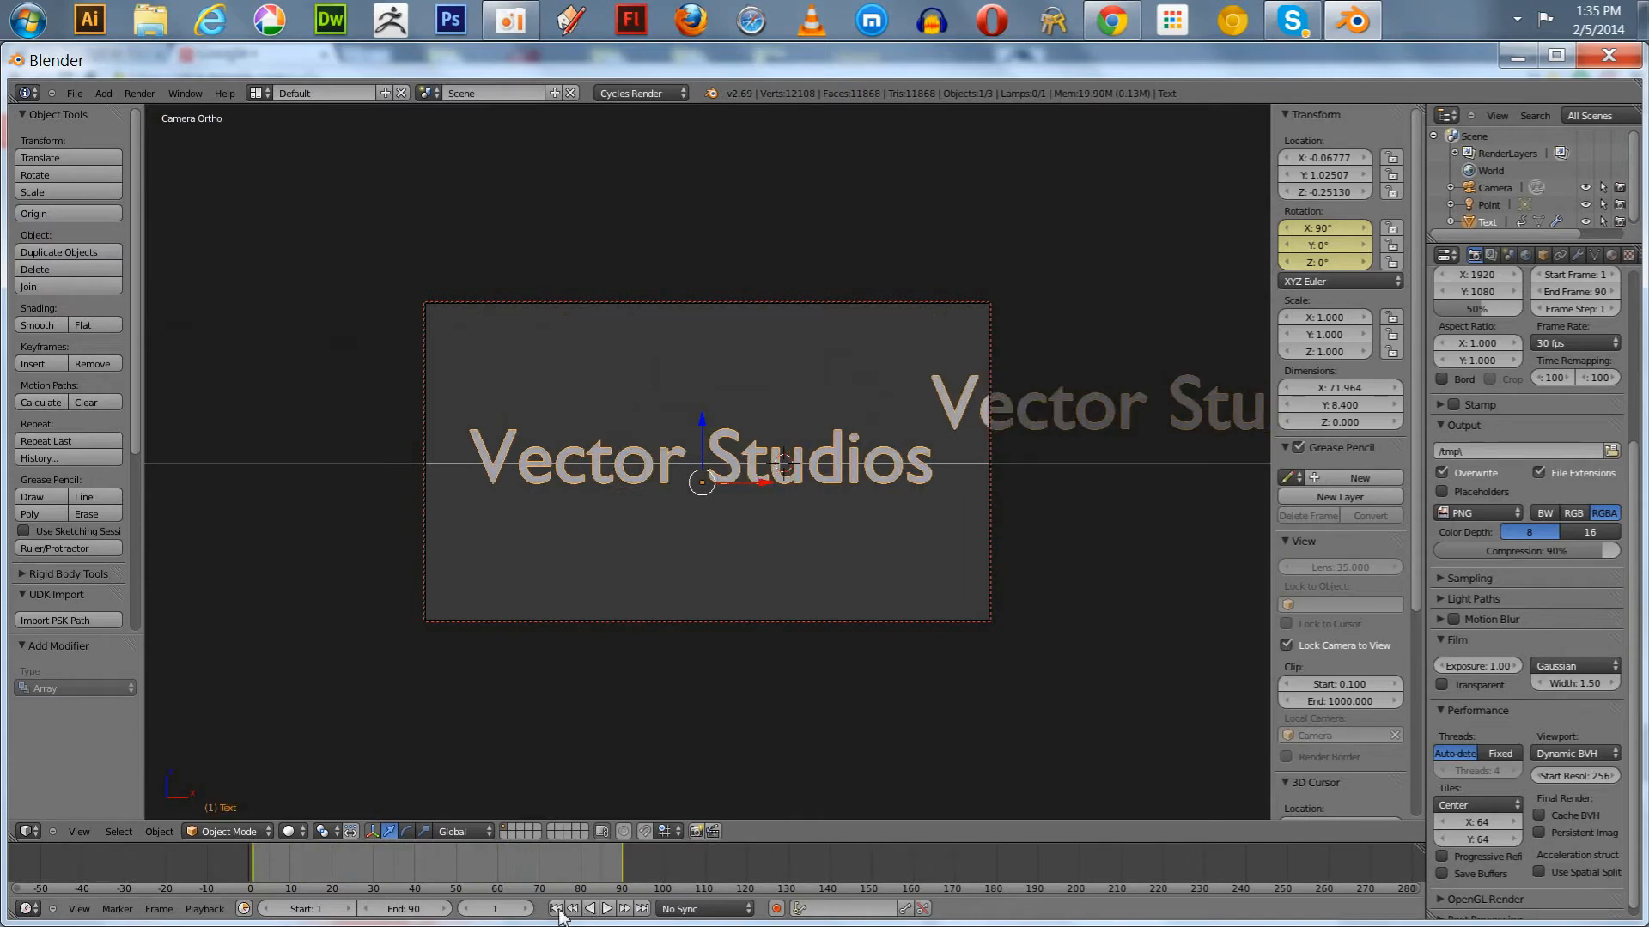
Play the animation in Rendered shading to check rotation and colour together, return to frame 1 and restore Solid shading.
left_click(288, 831)
left_click(287, 720)
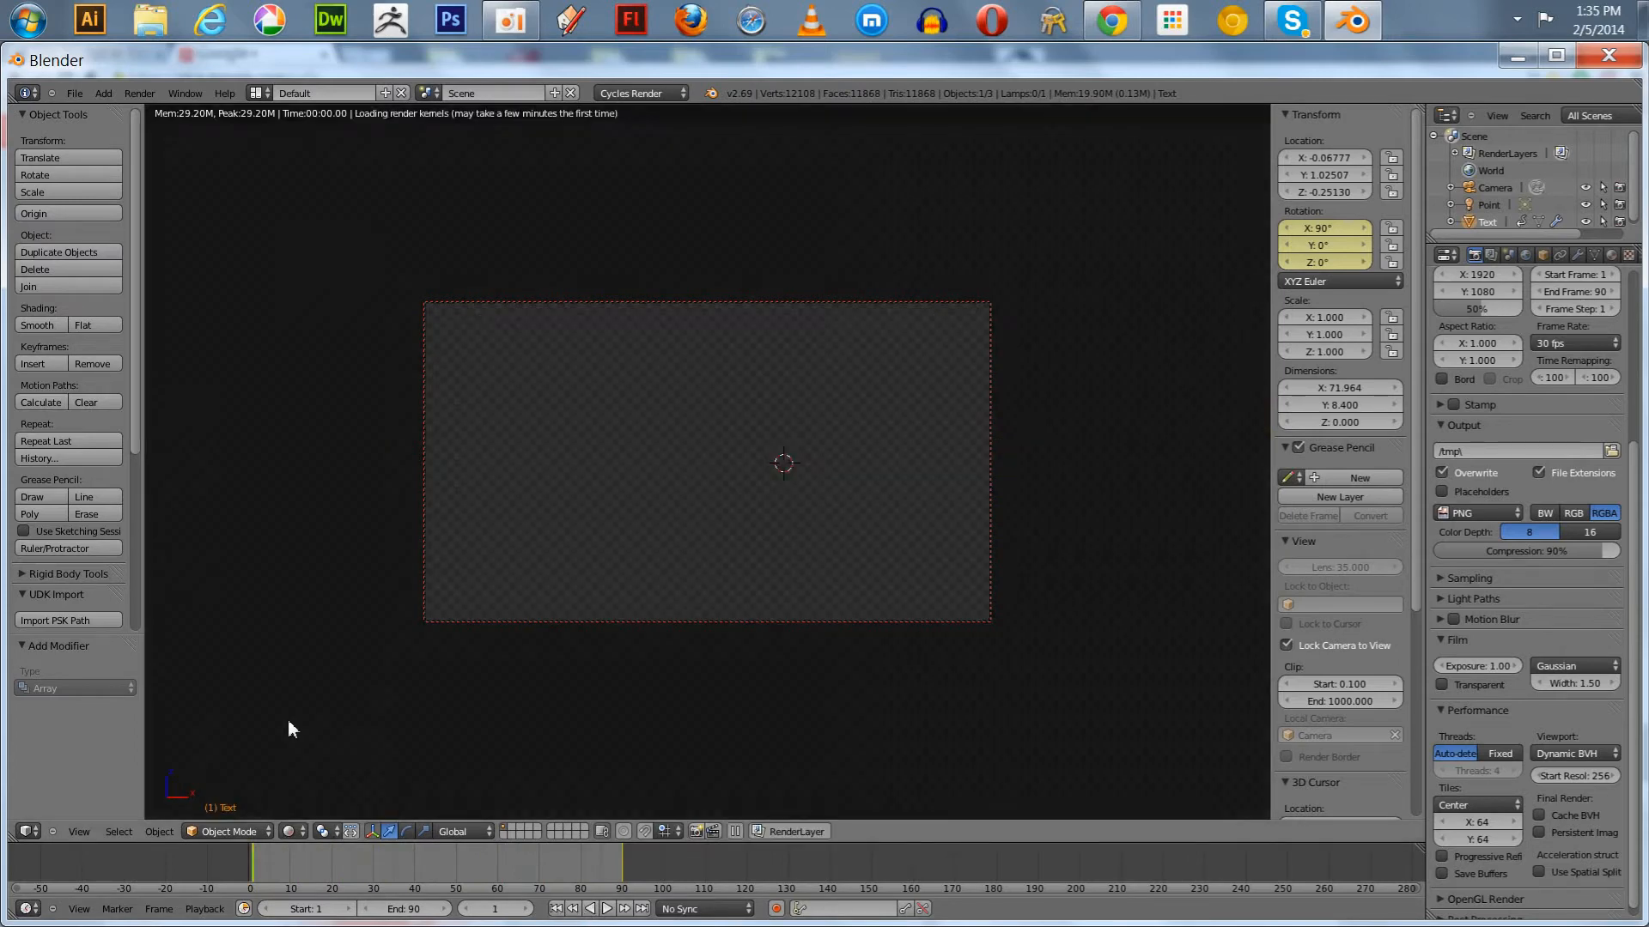
left_click(605, 908)
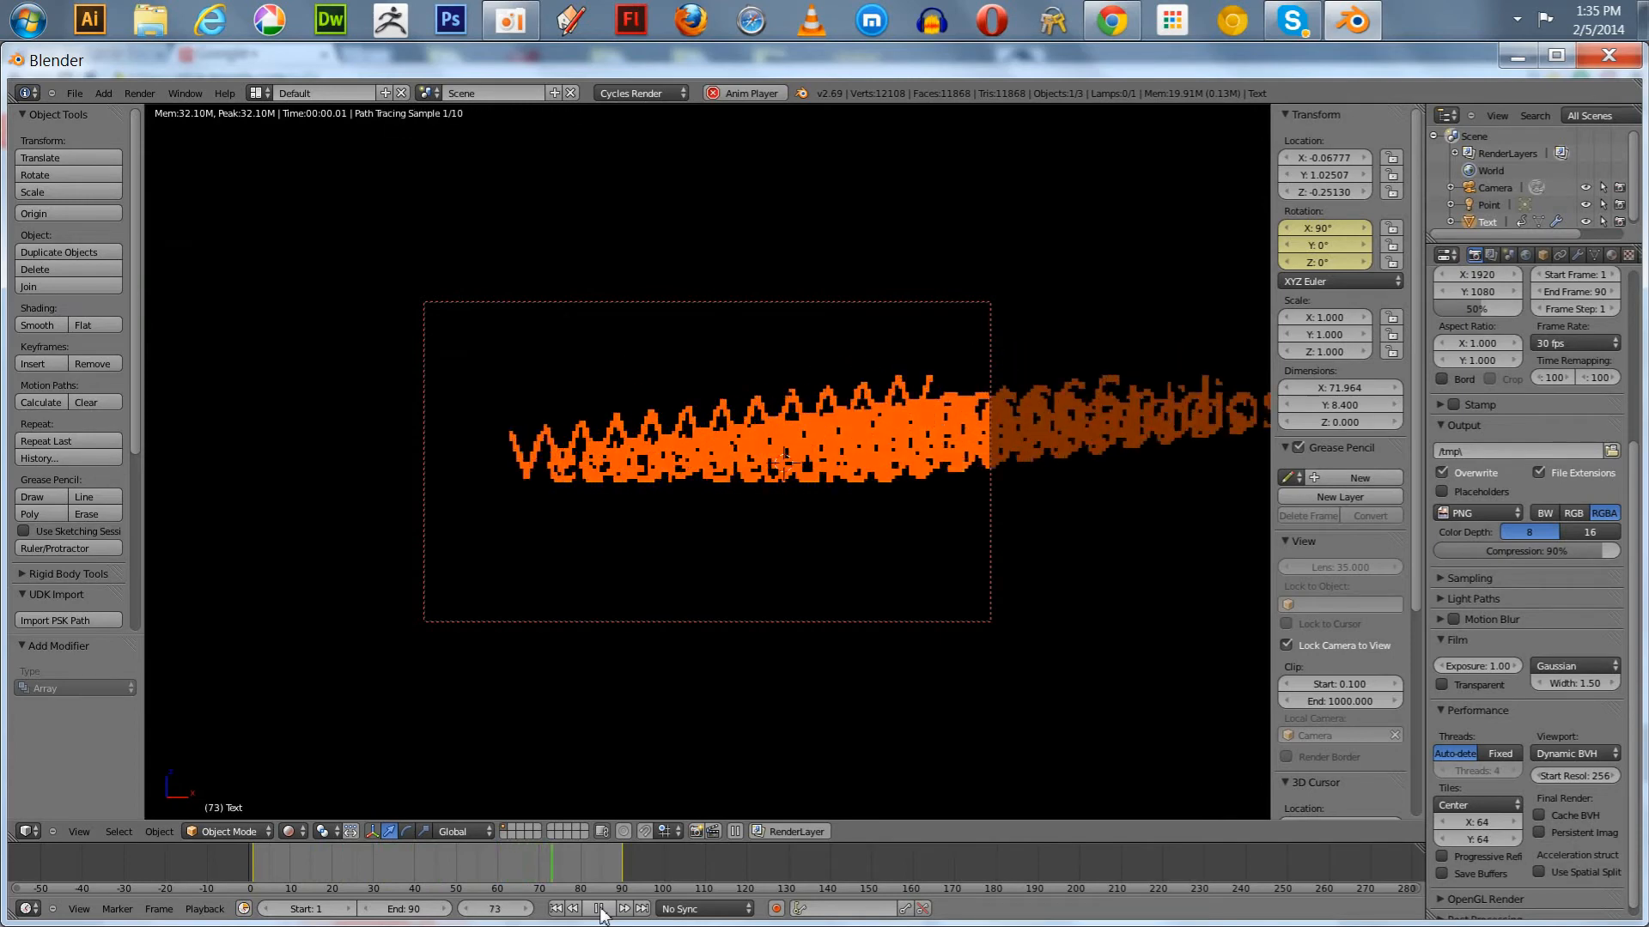
left_click(599, 908)
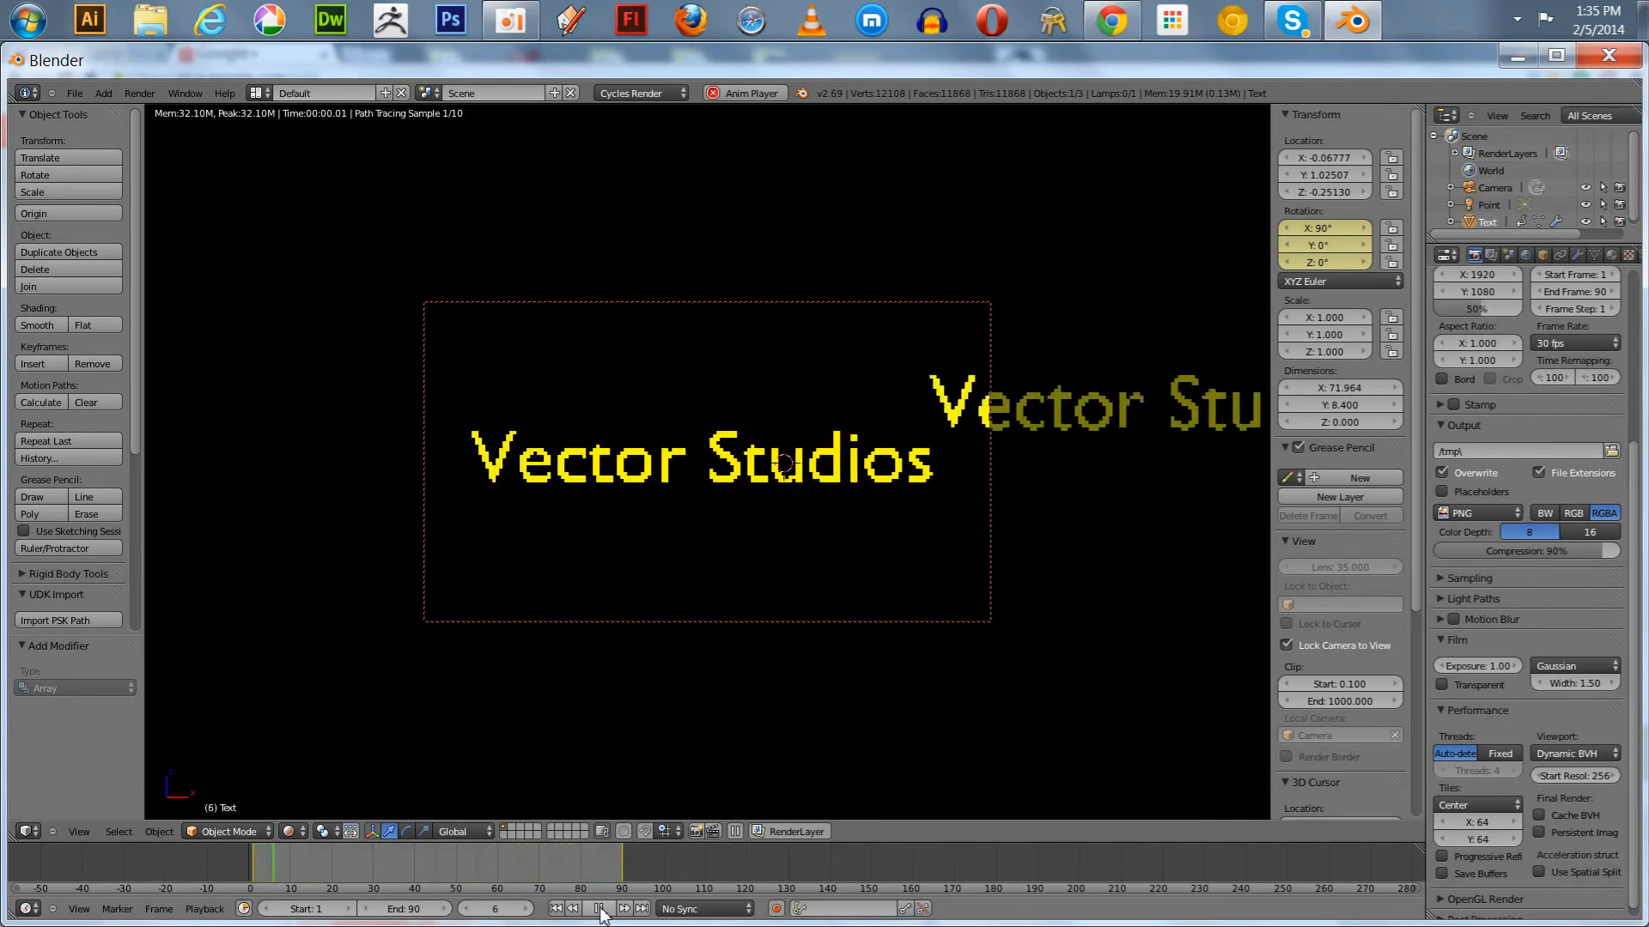
left_click(556, 908)
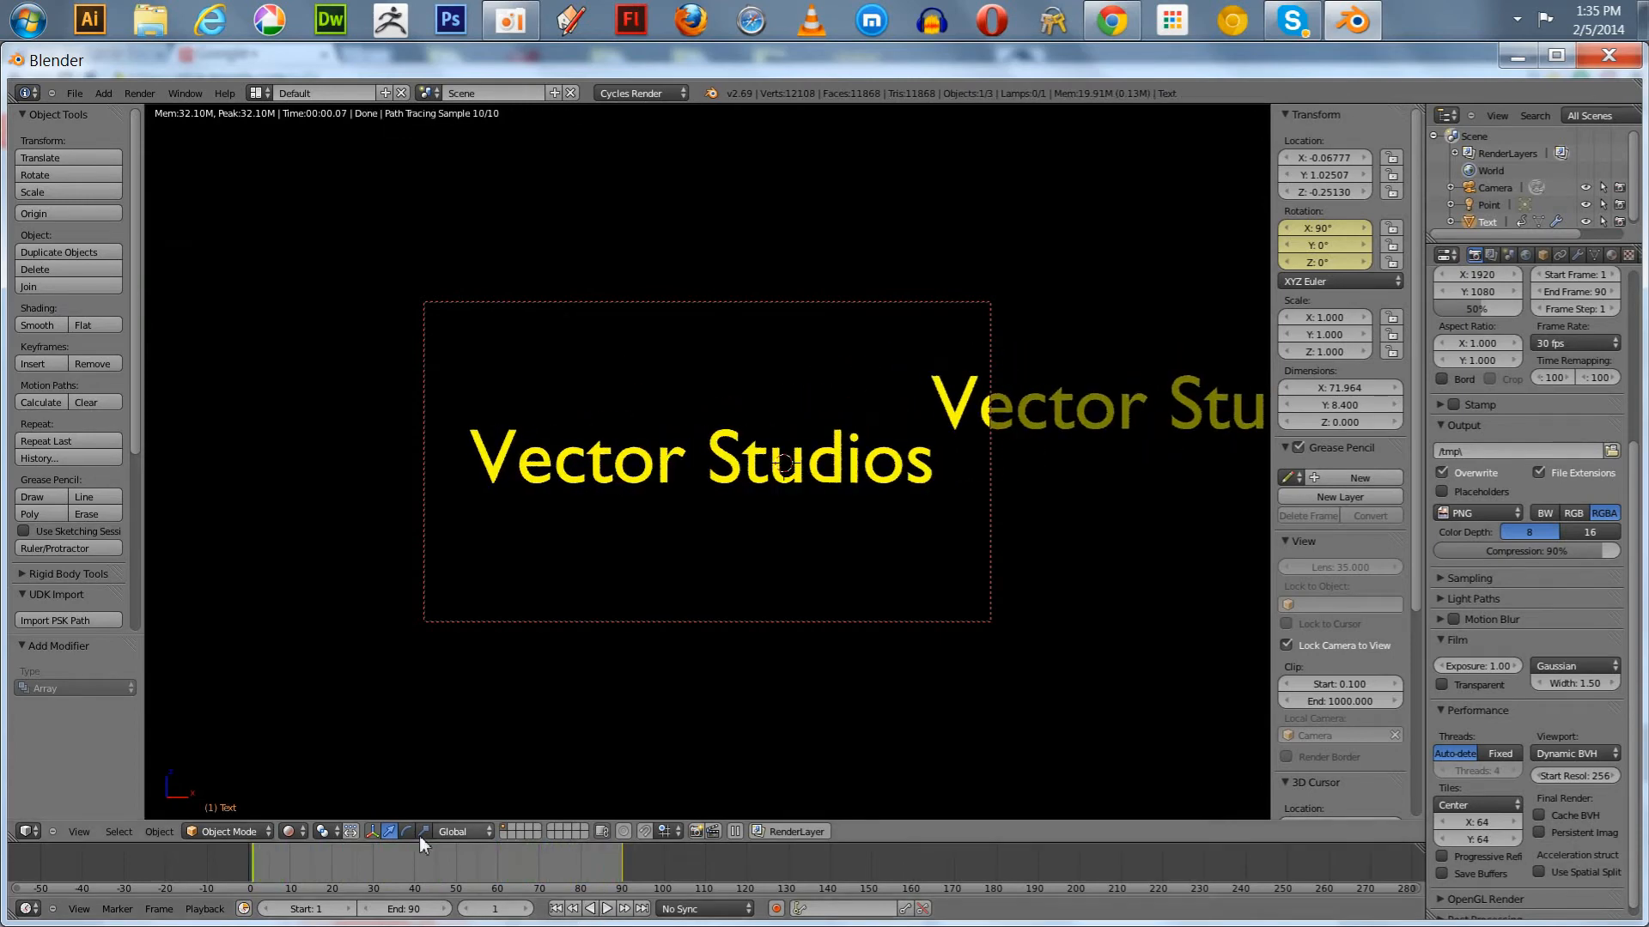
left_click(283, 829)
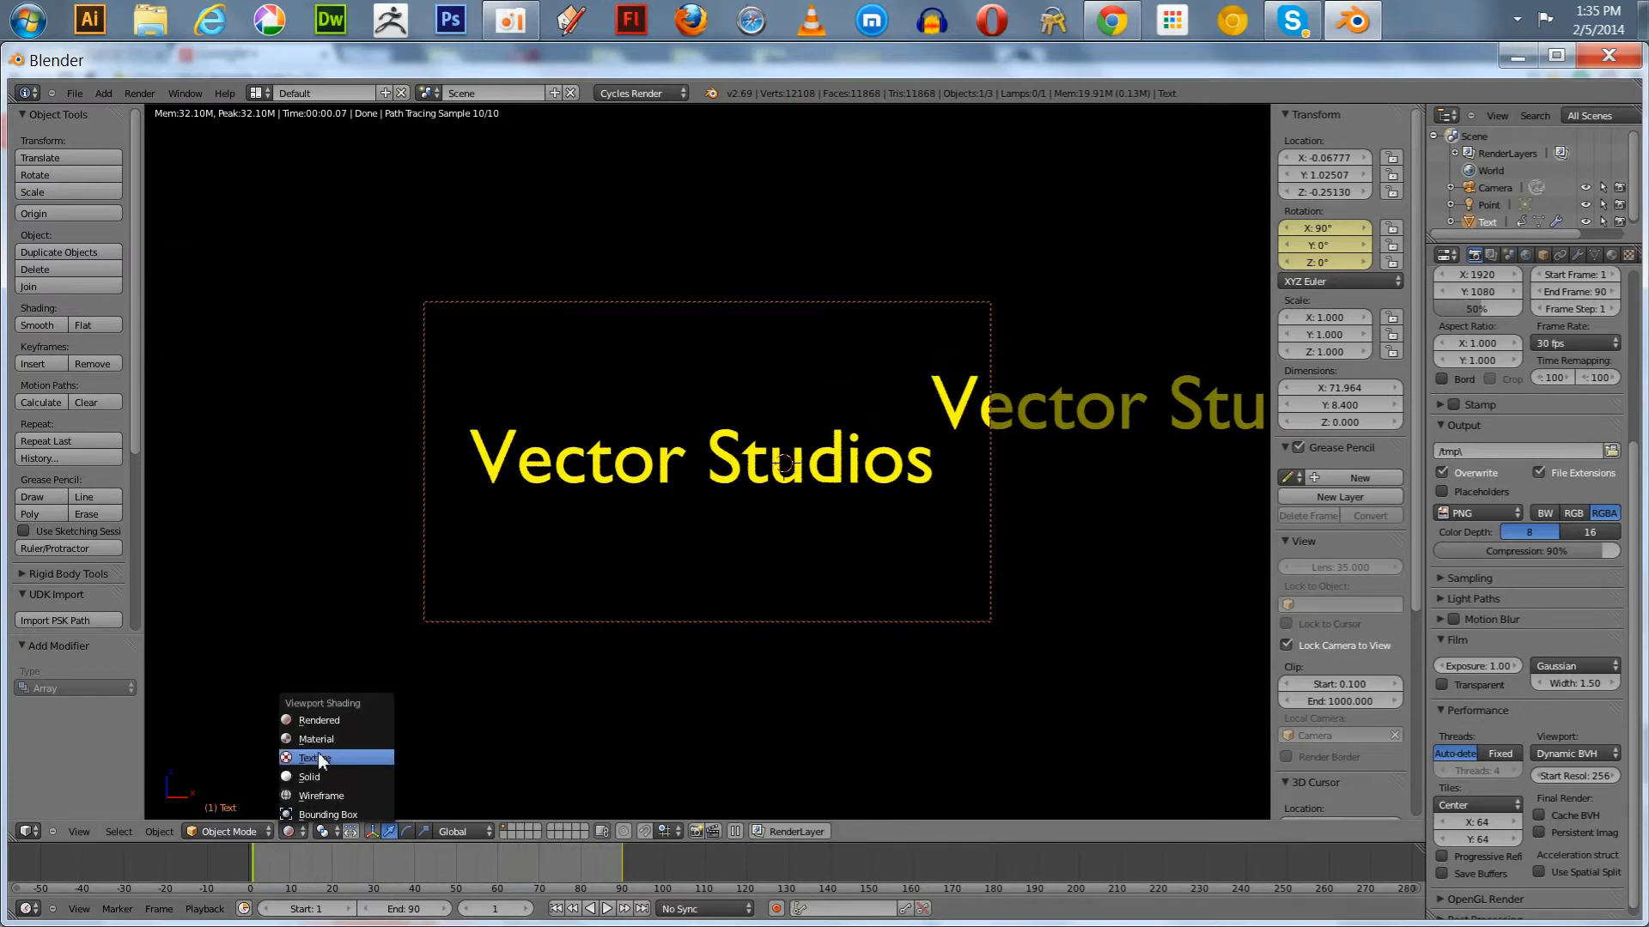
left_click(314, 776)
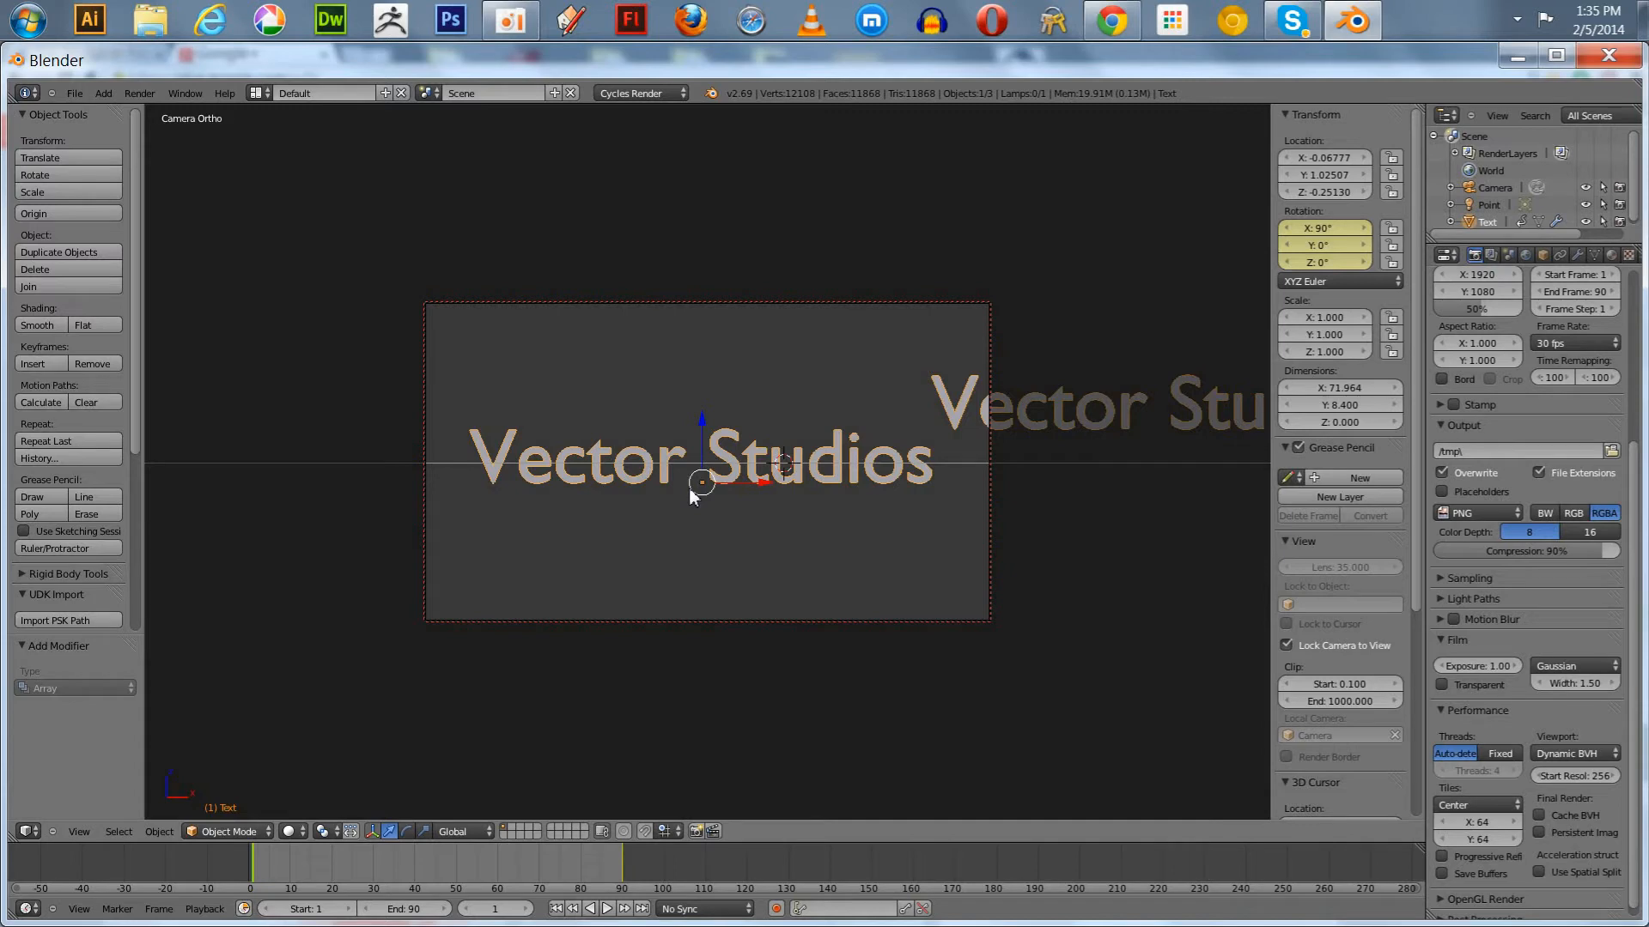
Select the camera and switch its lens to Perspective.
scroll(1635, 318, "up", 5)
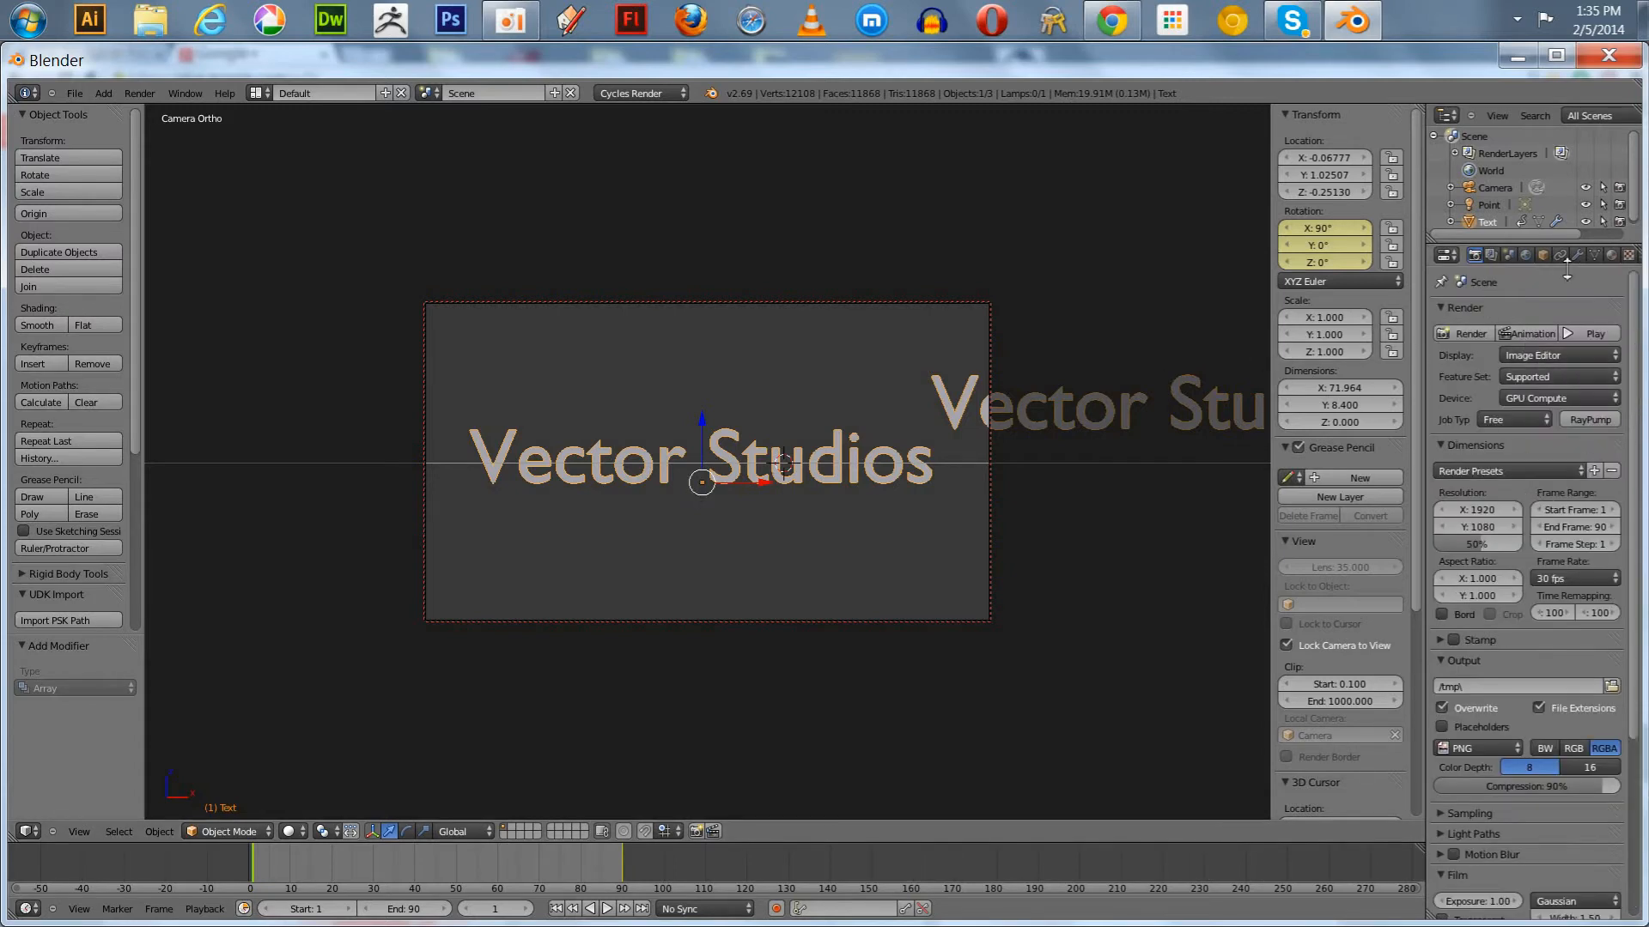
left_click(1493, 190)
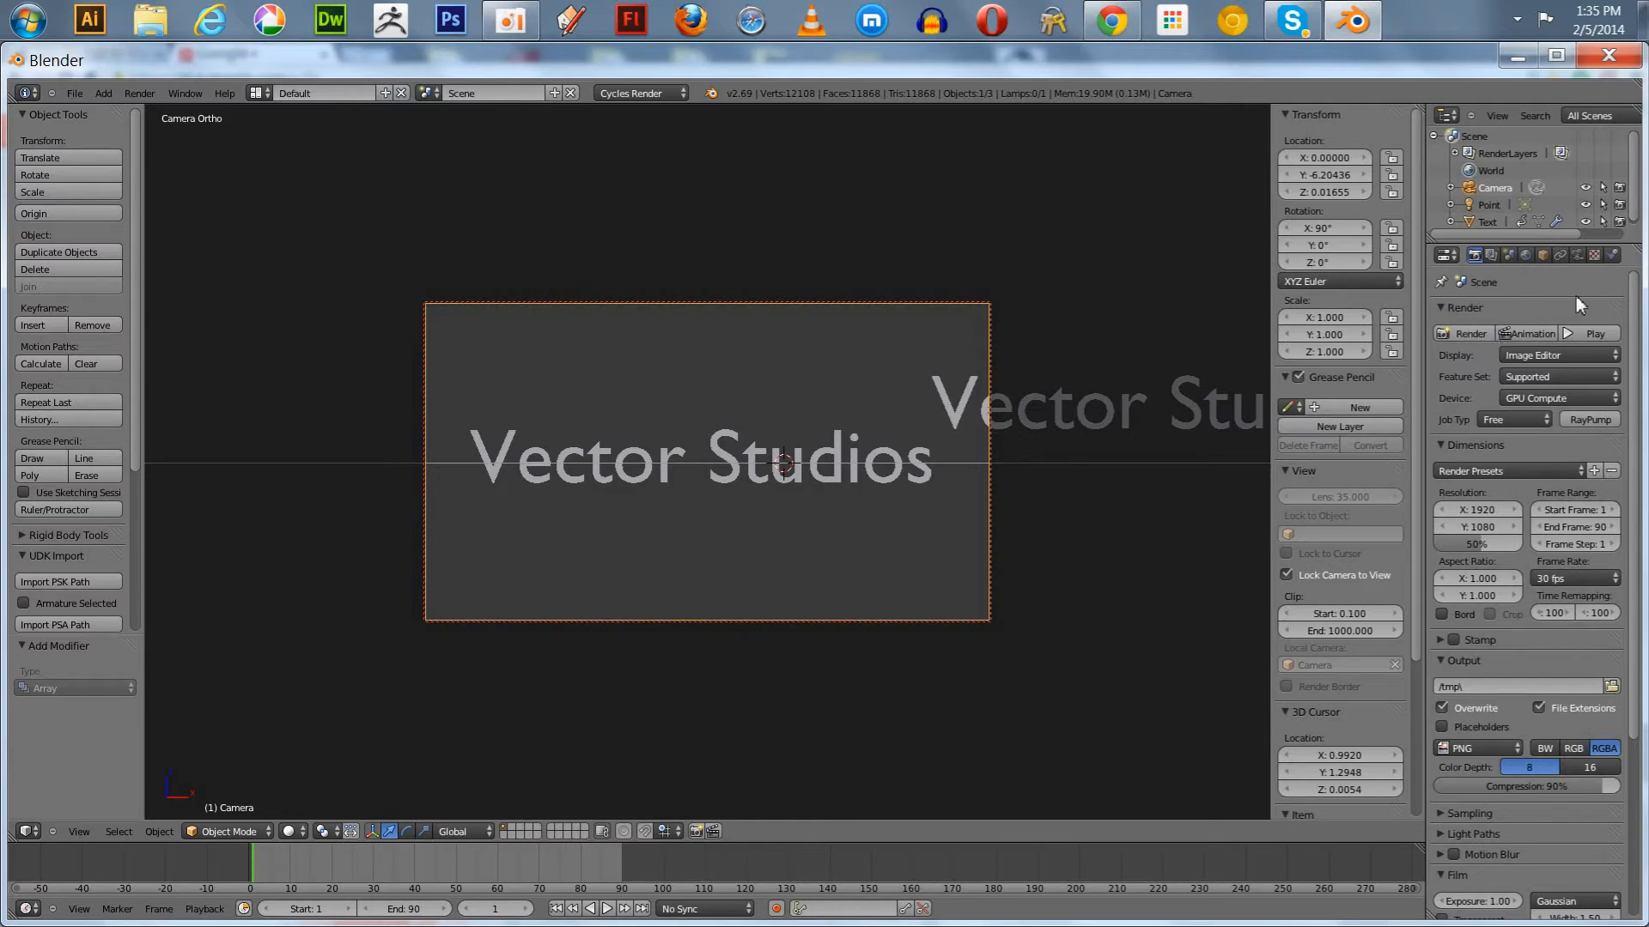
left_click(1577, 255)
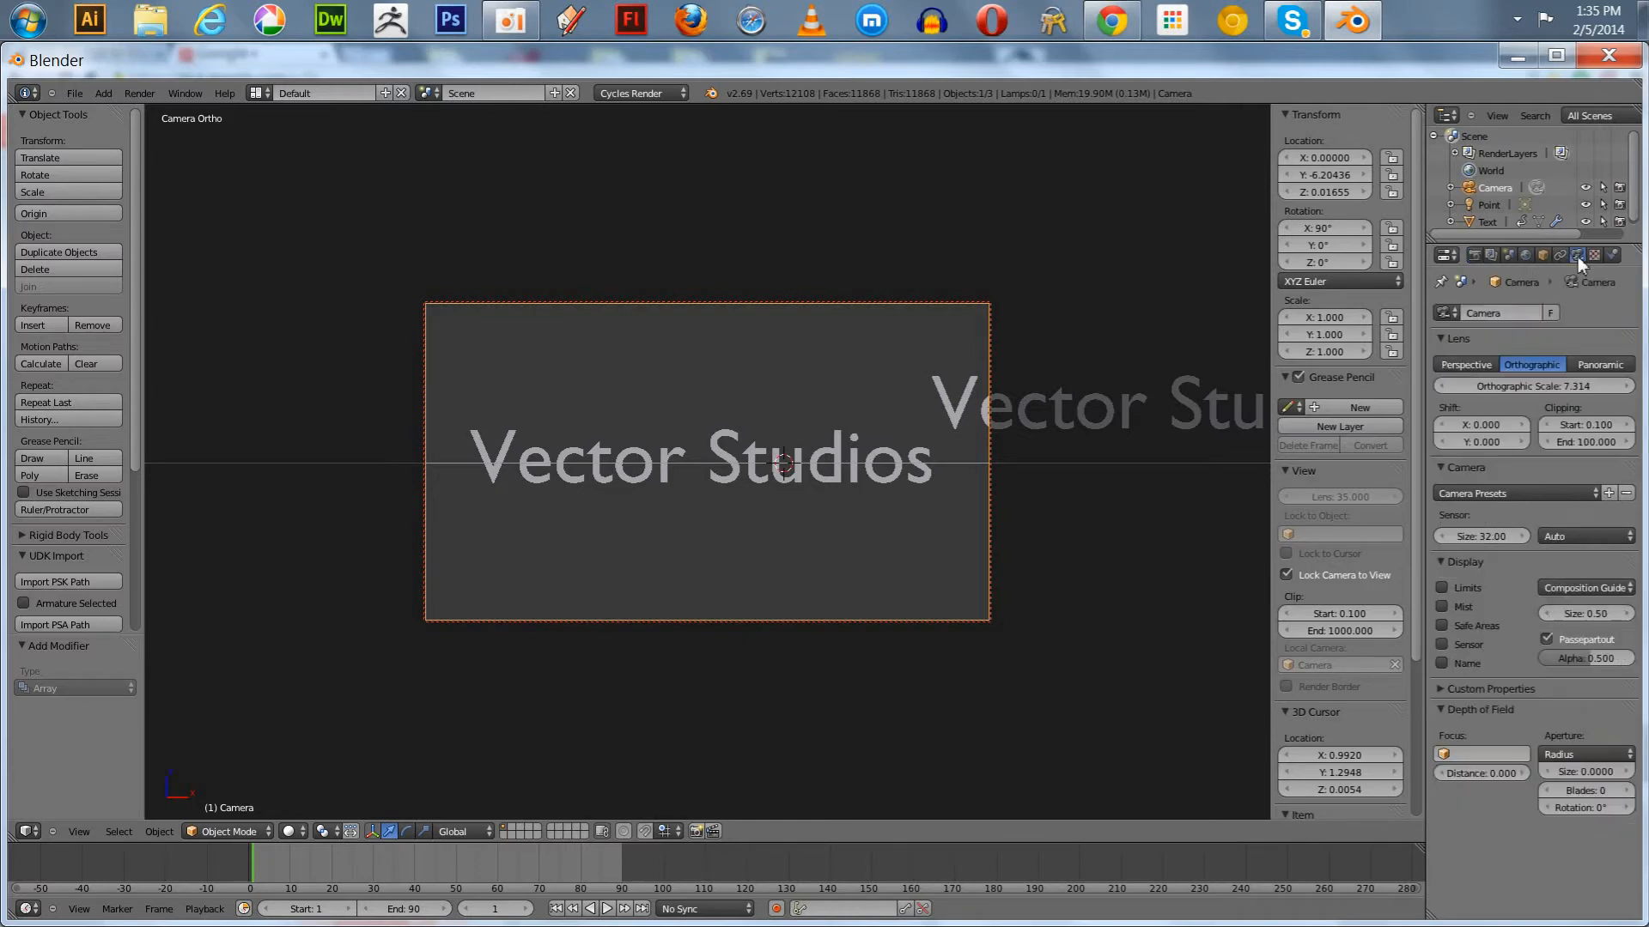
left_click(1467, 364)
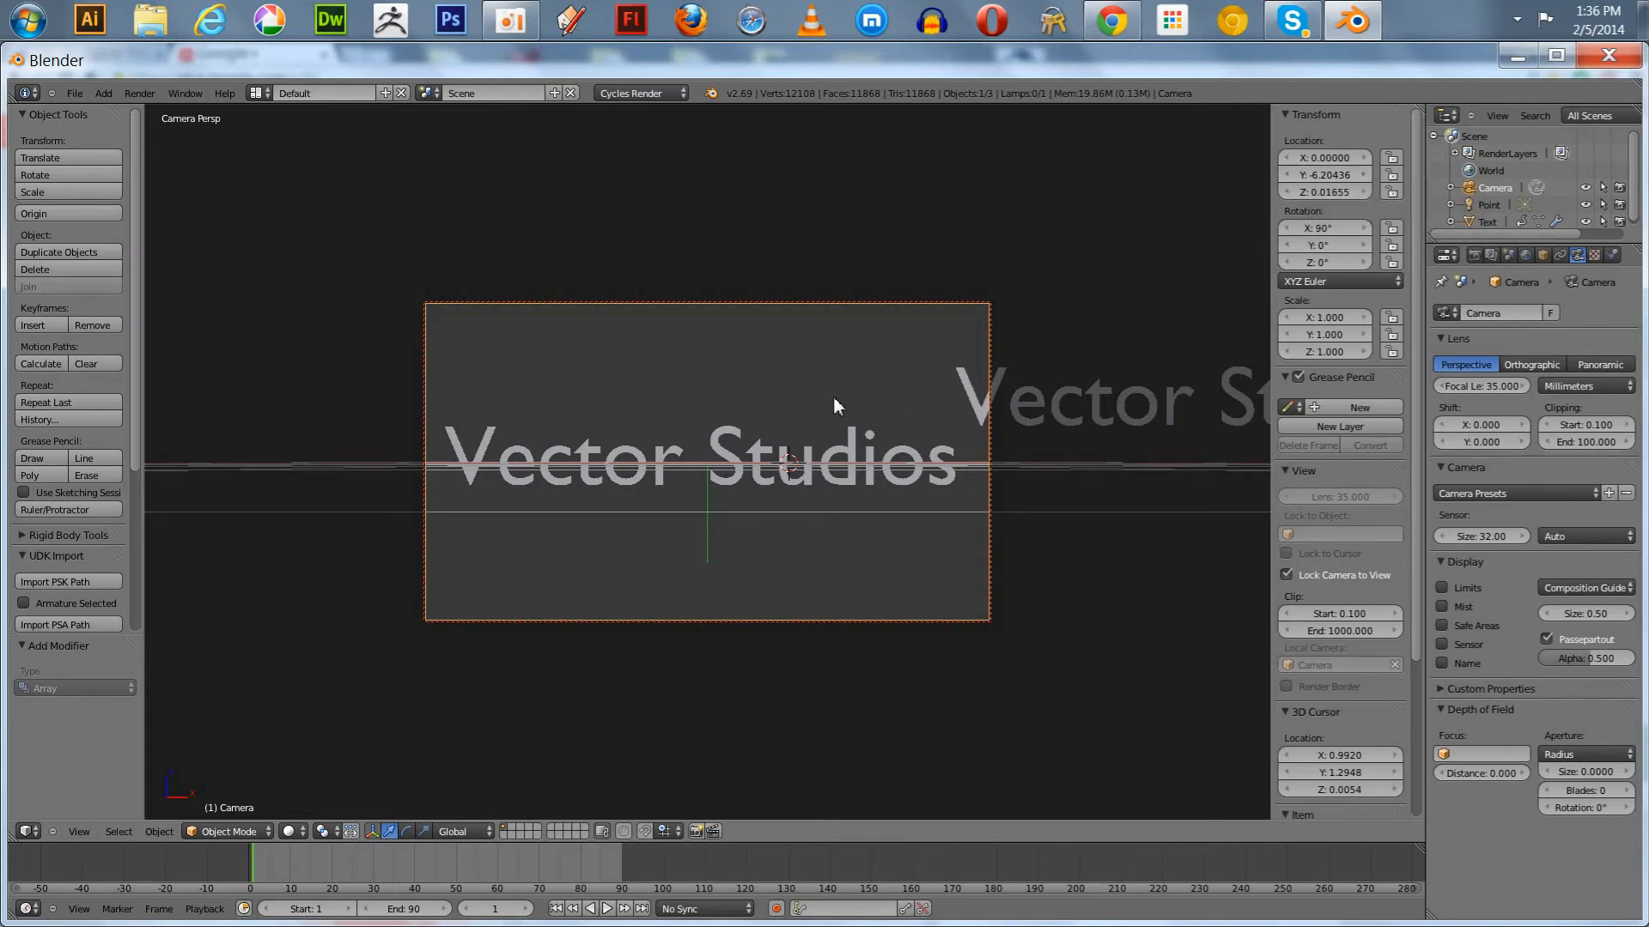
Try a camera Z location of 10, change it to -10 and leave the camera view.
left_click(1320, 193)
type("10")
key("Return")
left_click(1321, 194)
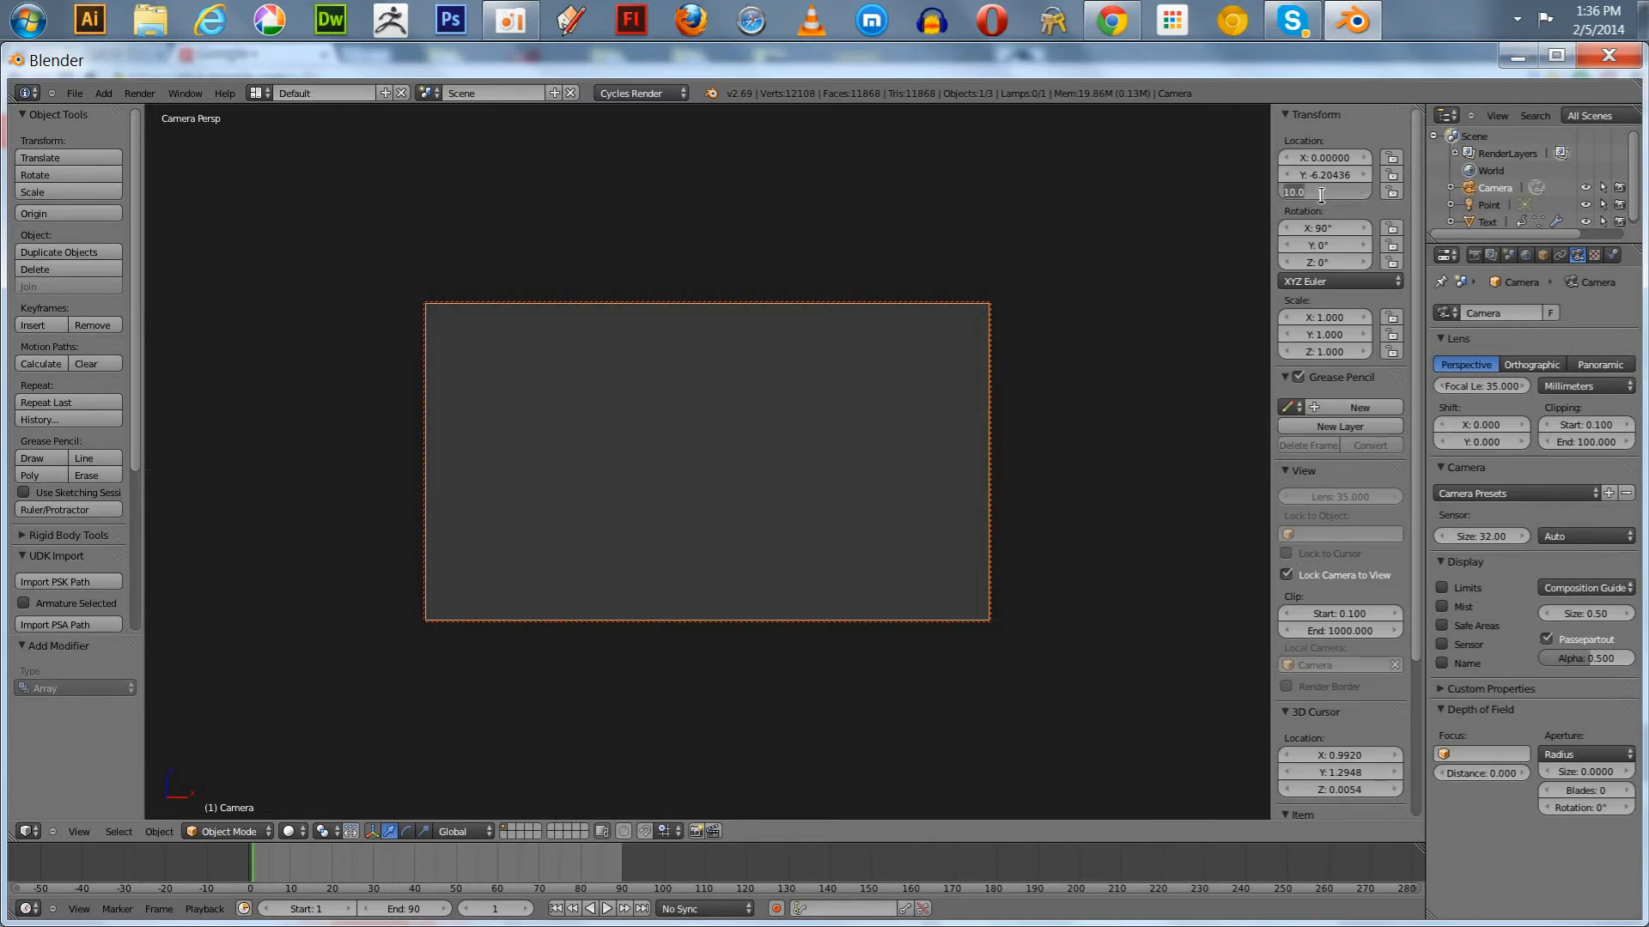
key("BackSpace")
key("KP_0")
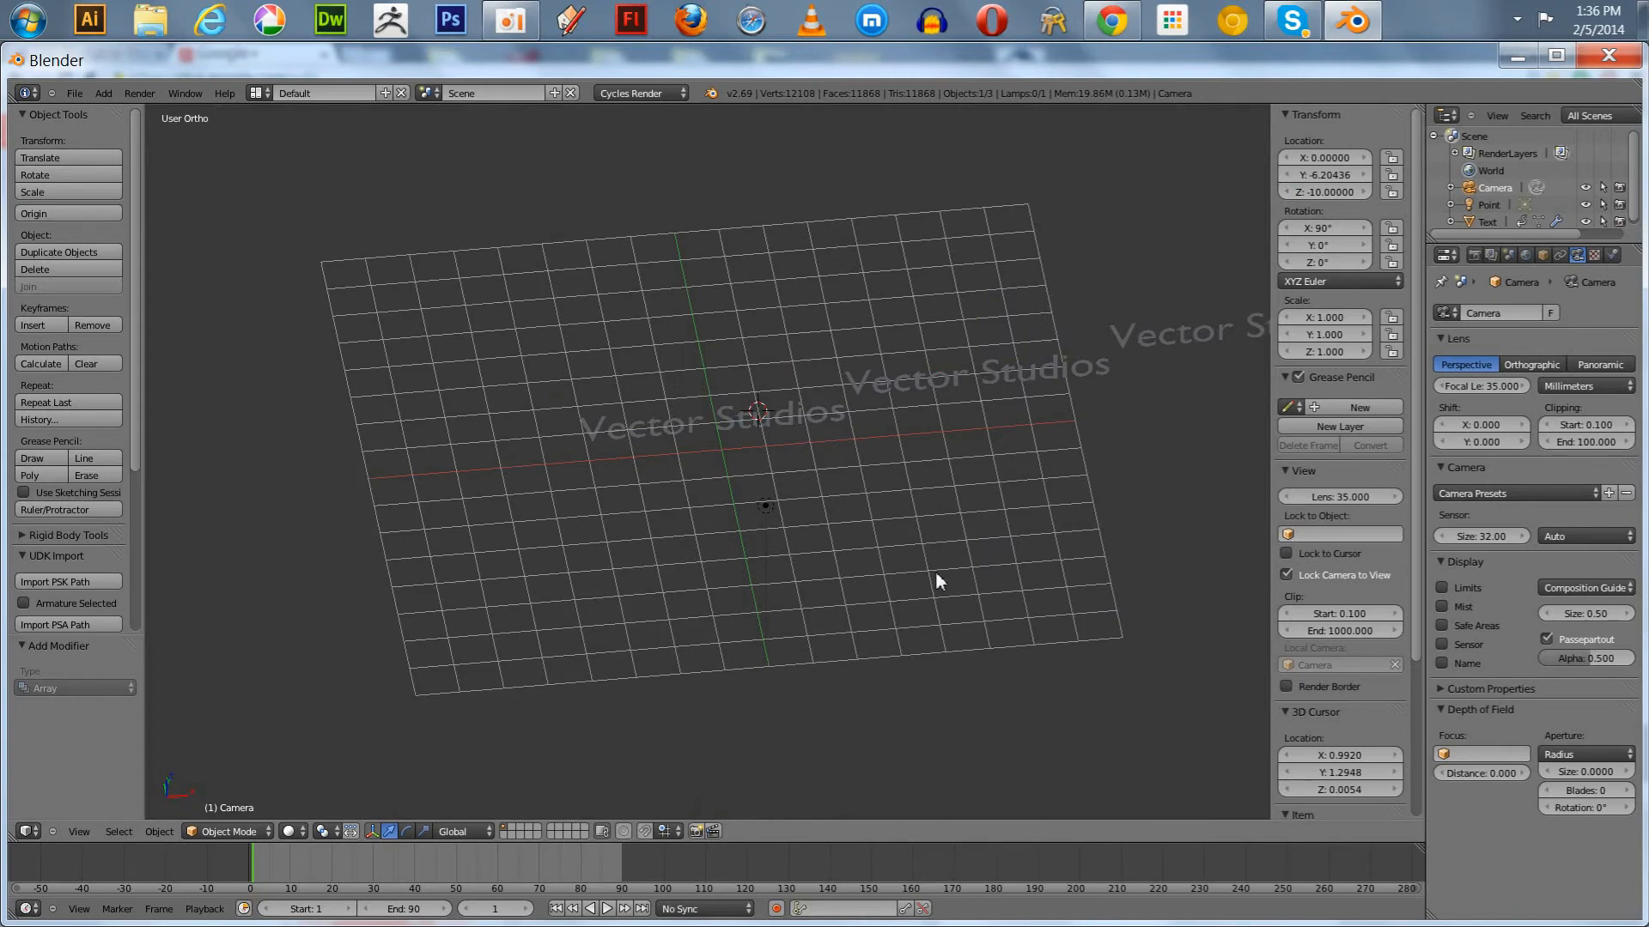
Lower the camera to a Z location of about -15.68 and look through it.
middle_click_drag(936, 573, 829, 579)
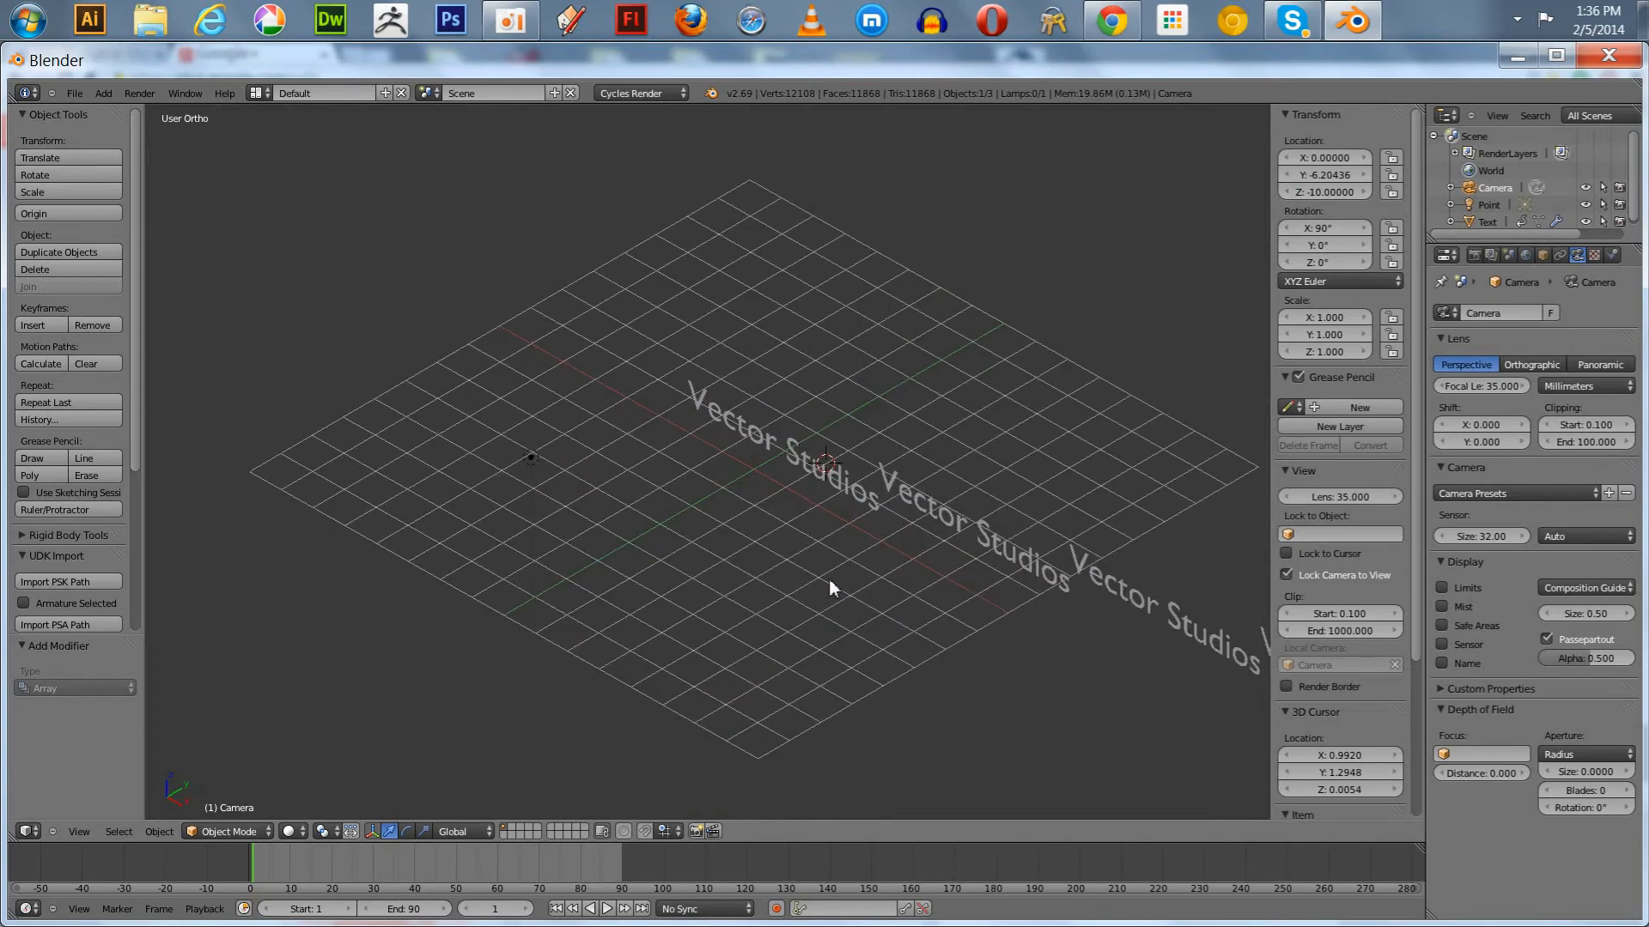
scroll(829, 582, "down", 3)
scroll(829, 586, "up", 1)
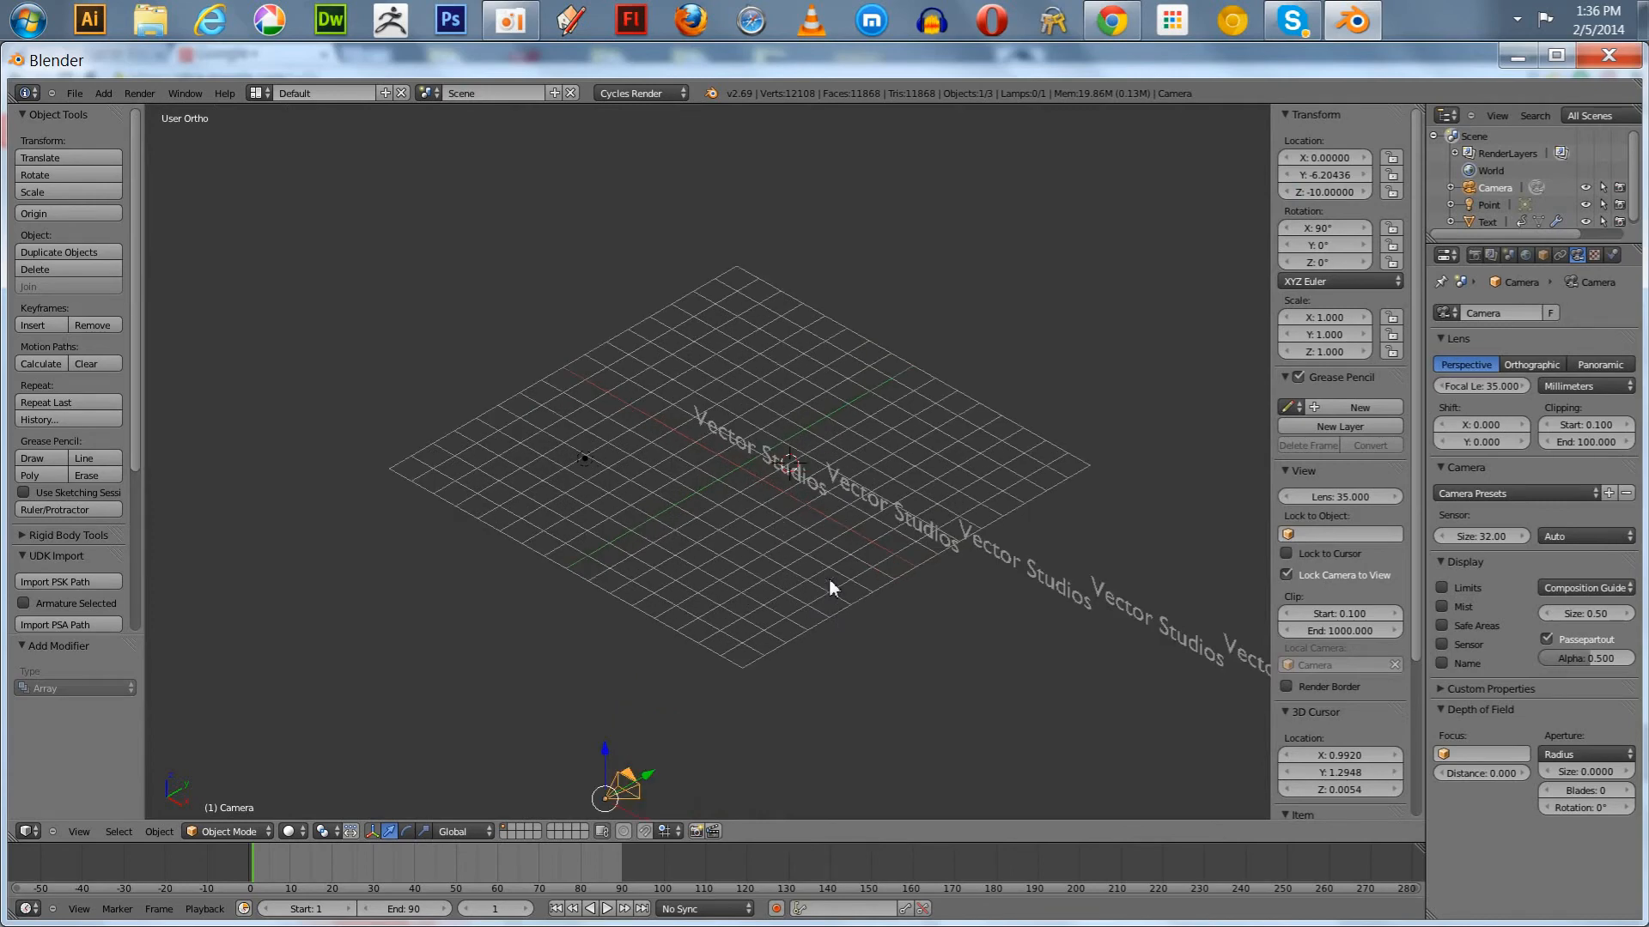
left_click_drag(1332, 189, 1316, 193)
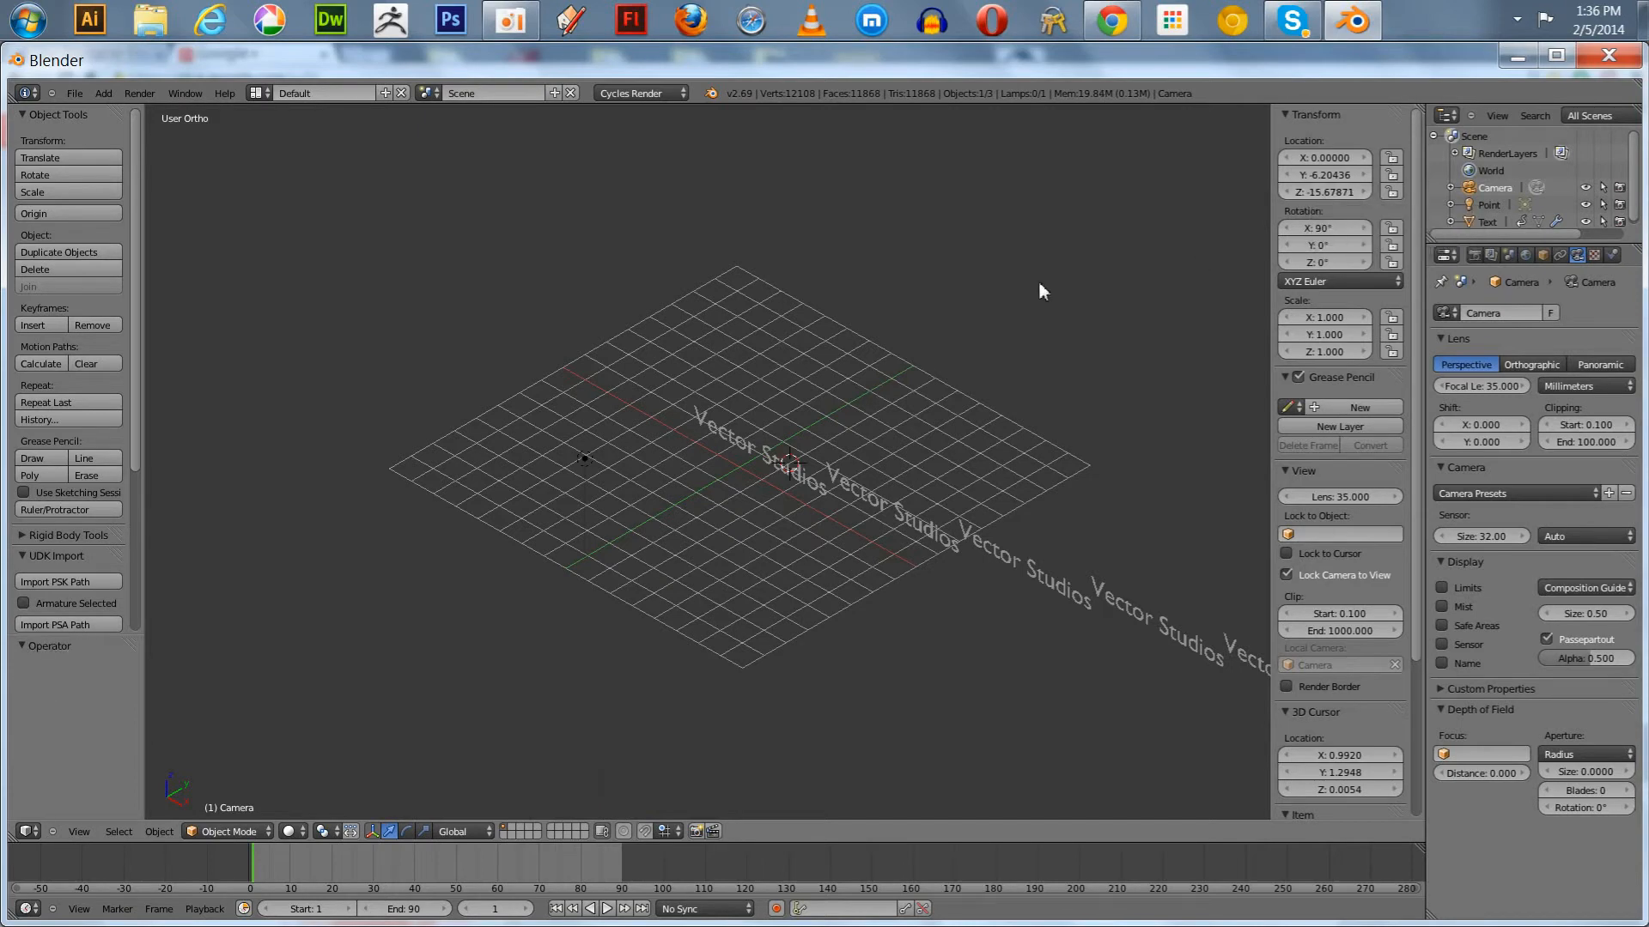
key("KP_0")
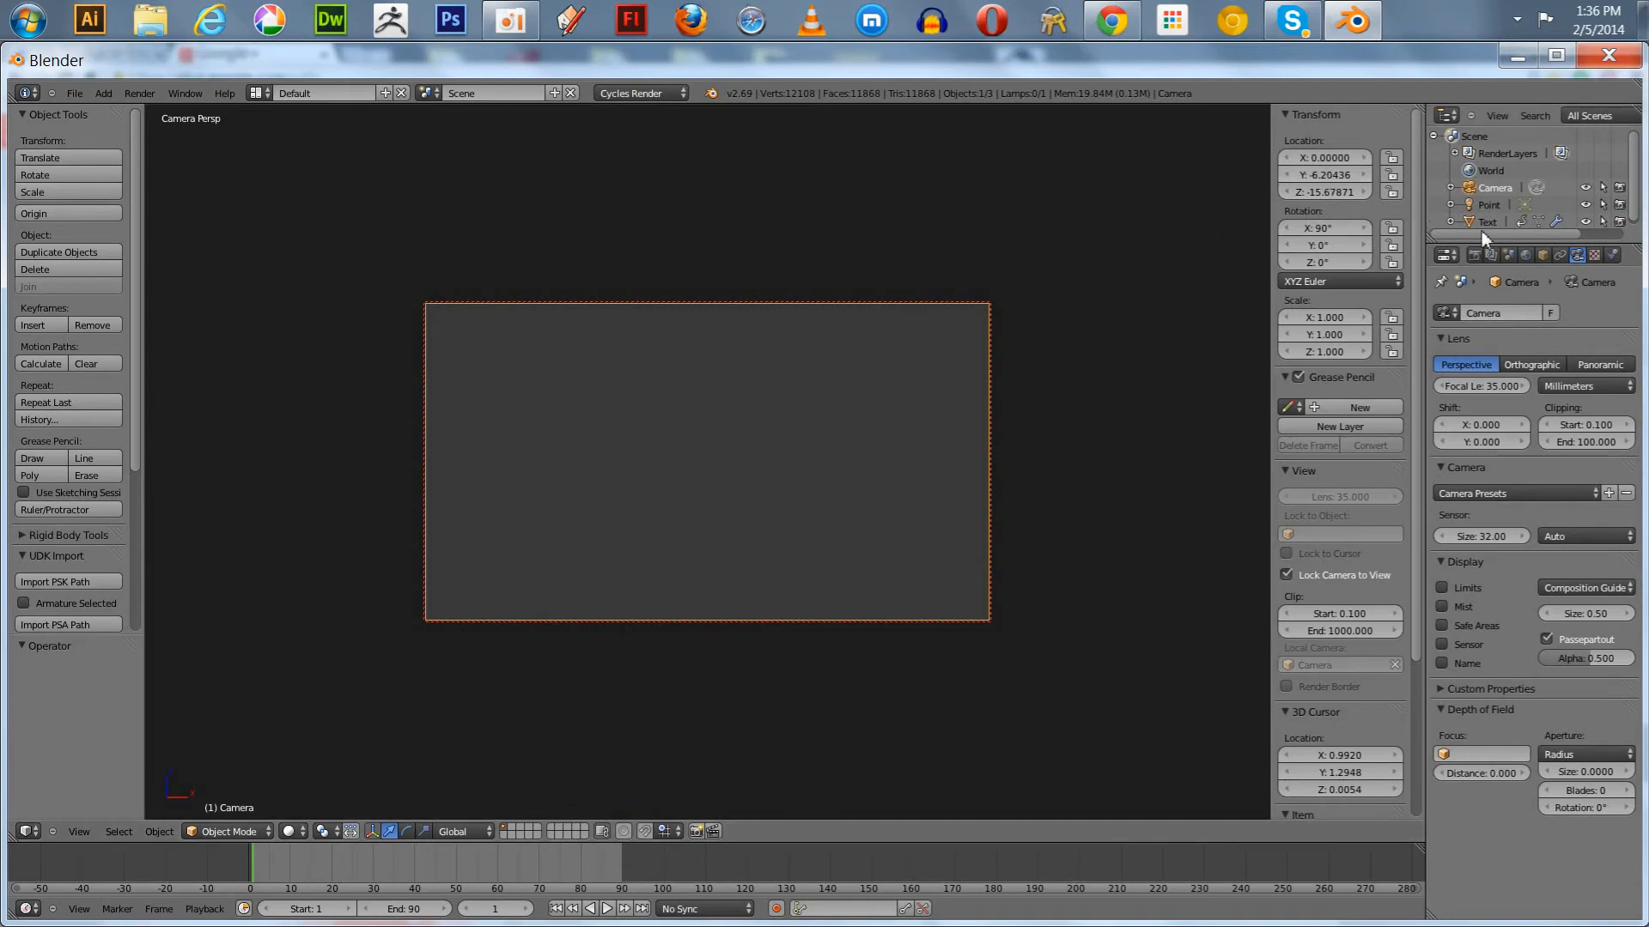
Switch the camera's lens back to Orthographic and set its Y location to 0.
left_click(1533, 360)
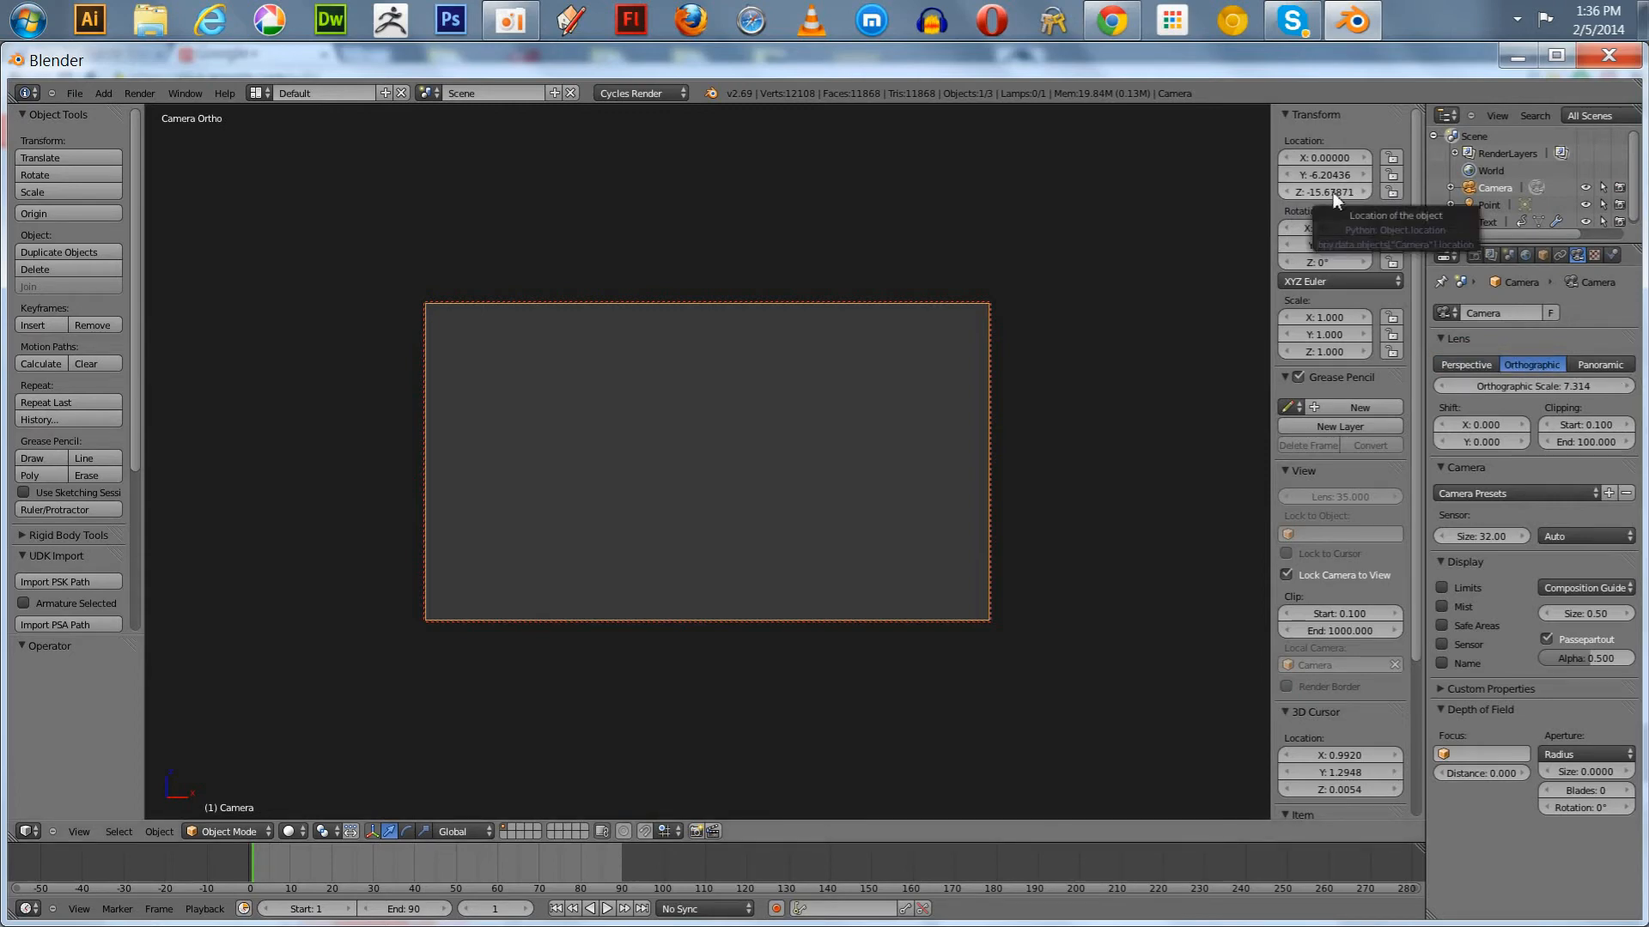
type("0")
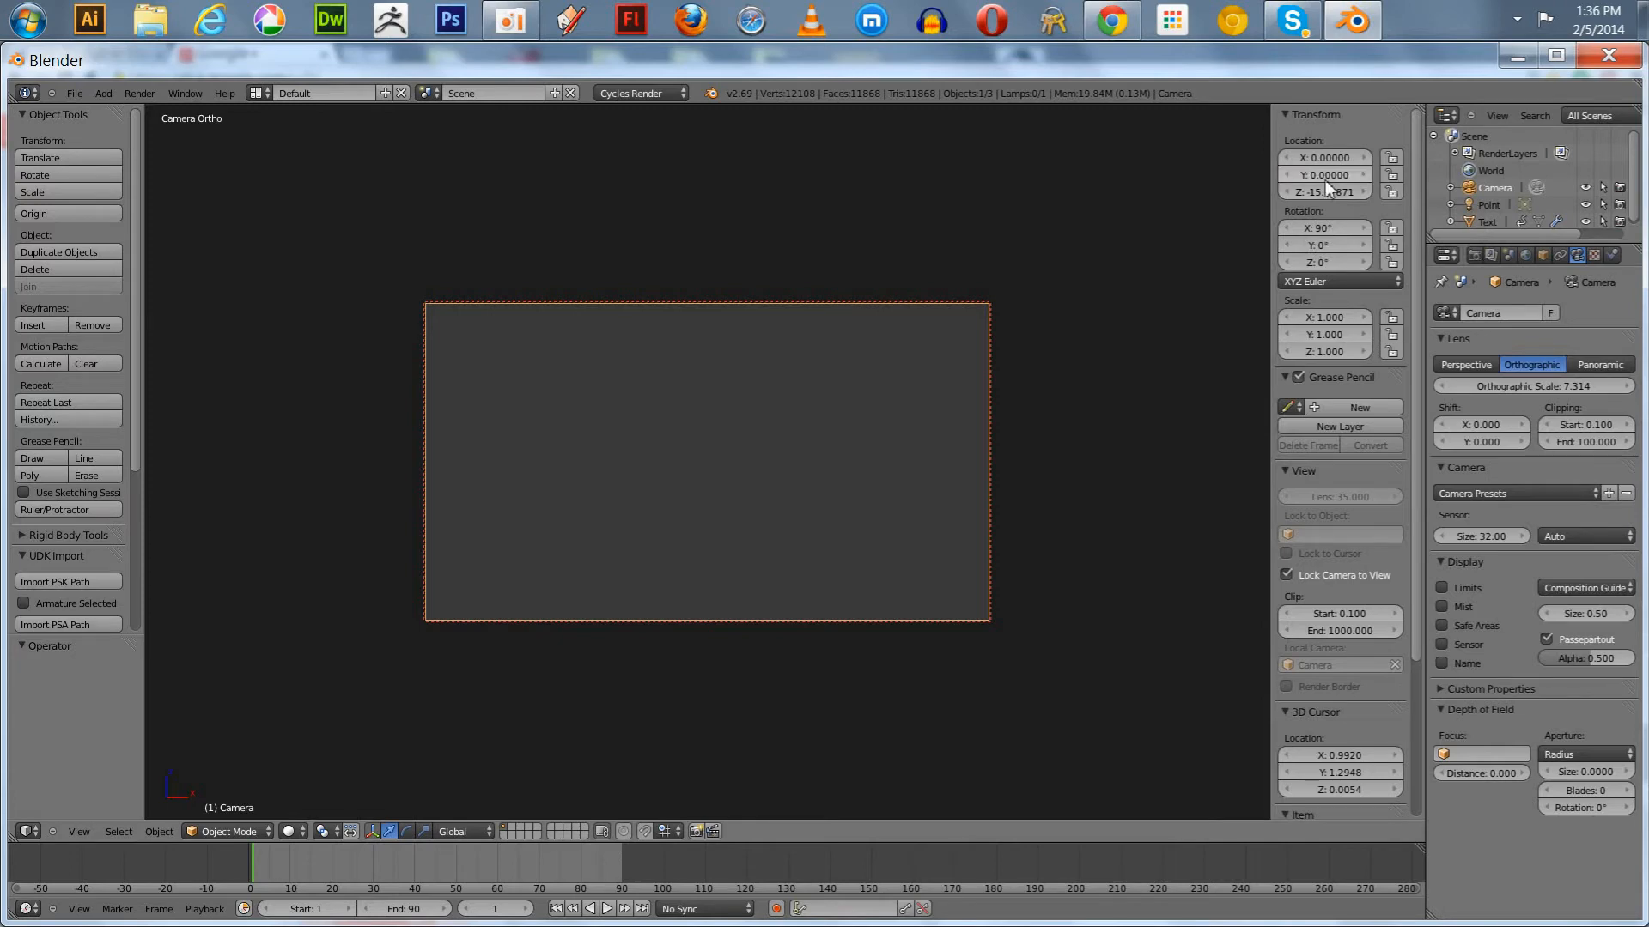
Leave the camera view and set the text array's X and Y locations to 0.
left_click(1487, 220)
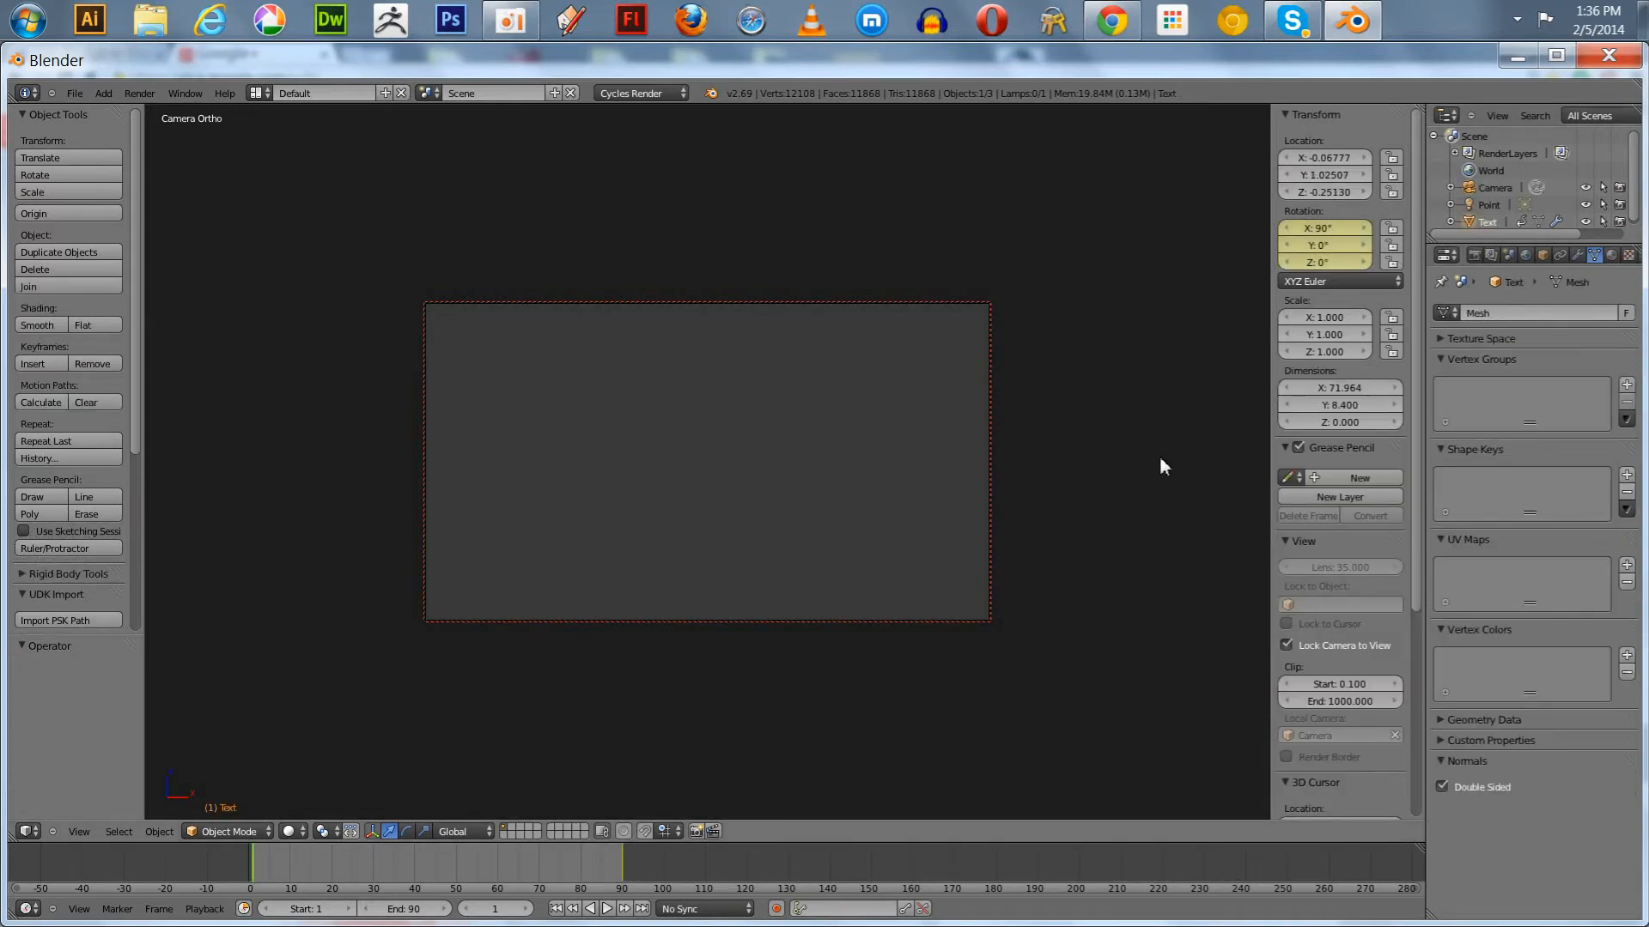
key("KP_0")
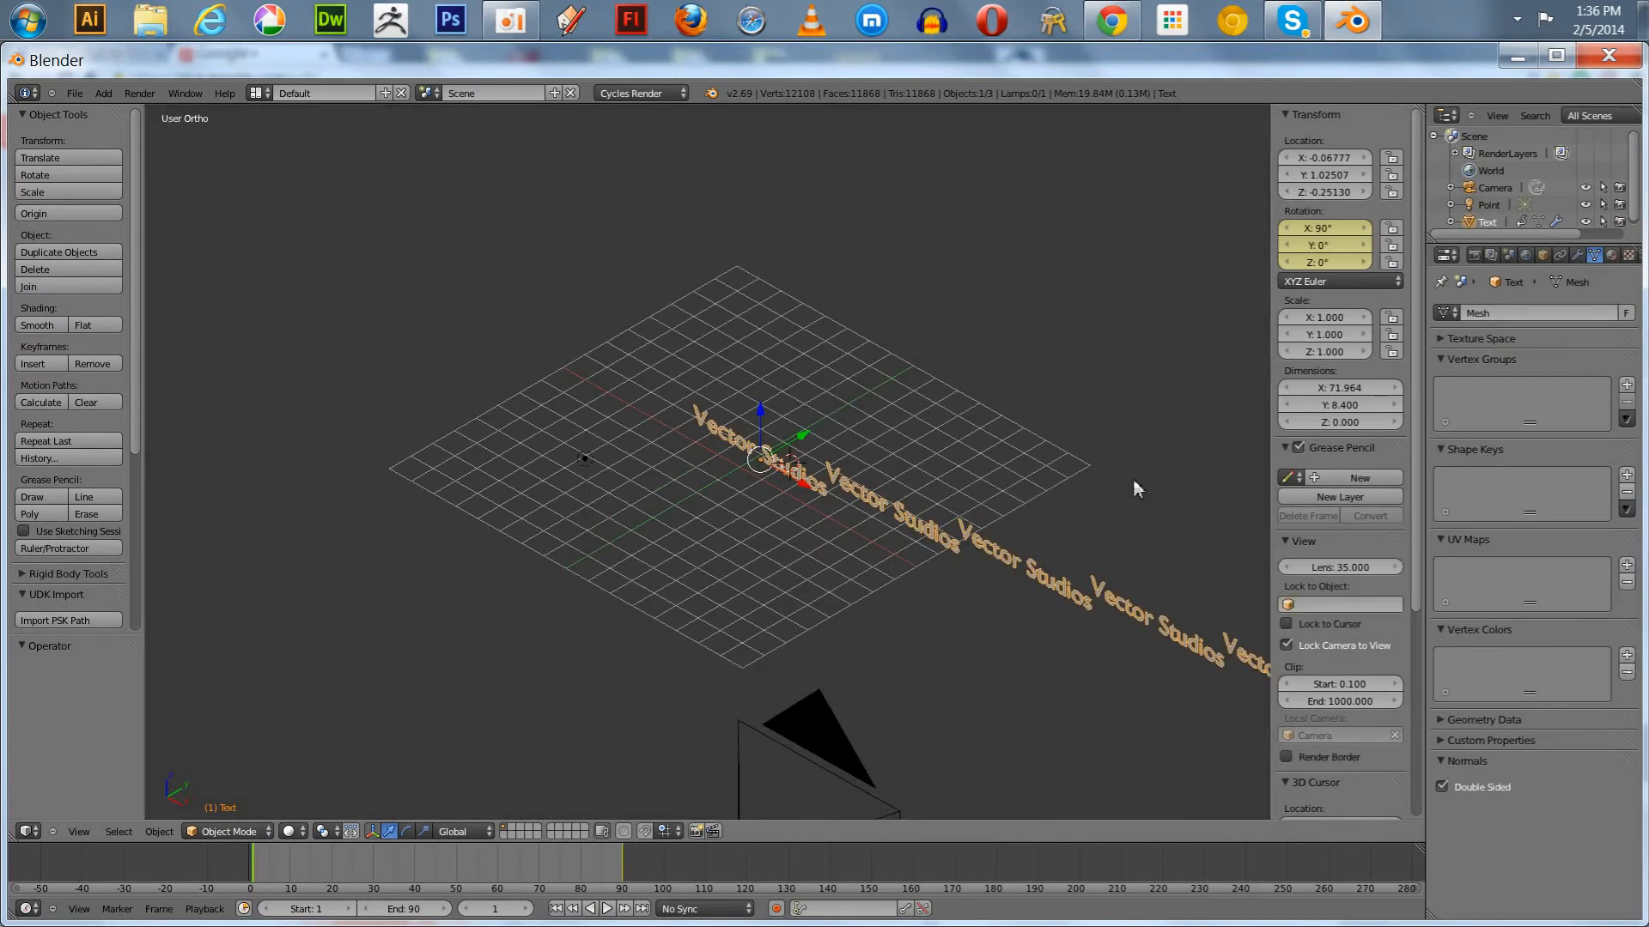
scroll(846, 594, "down", 2)
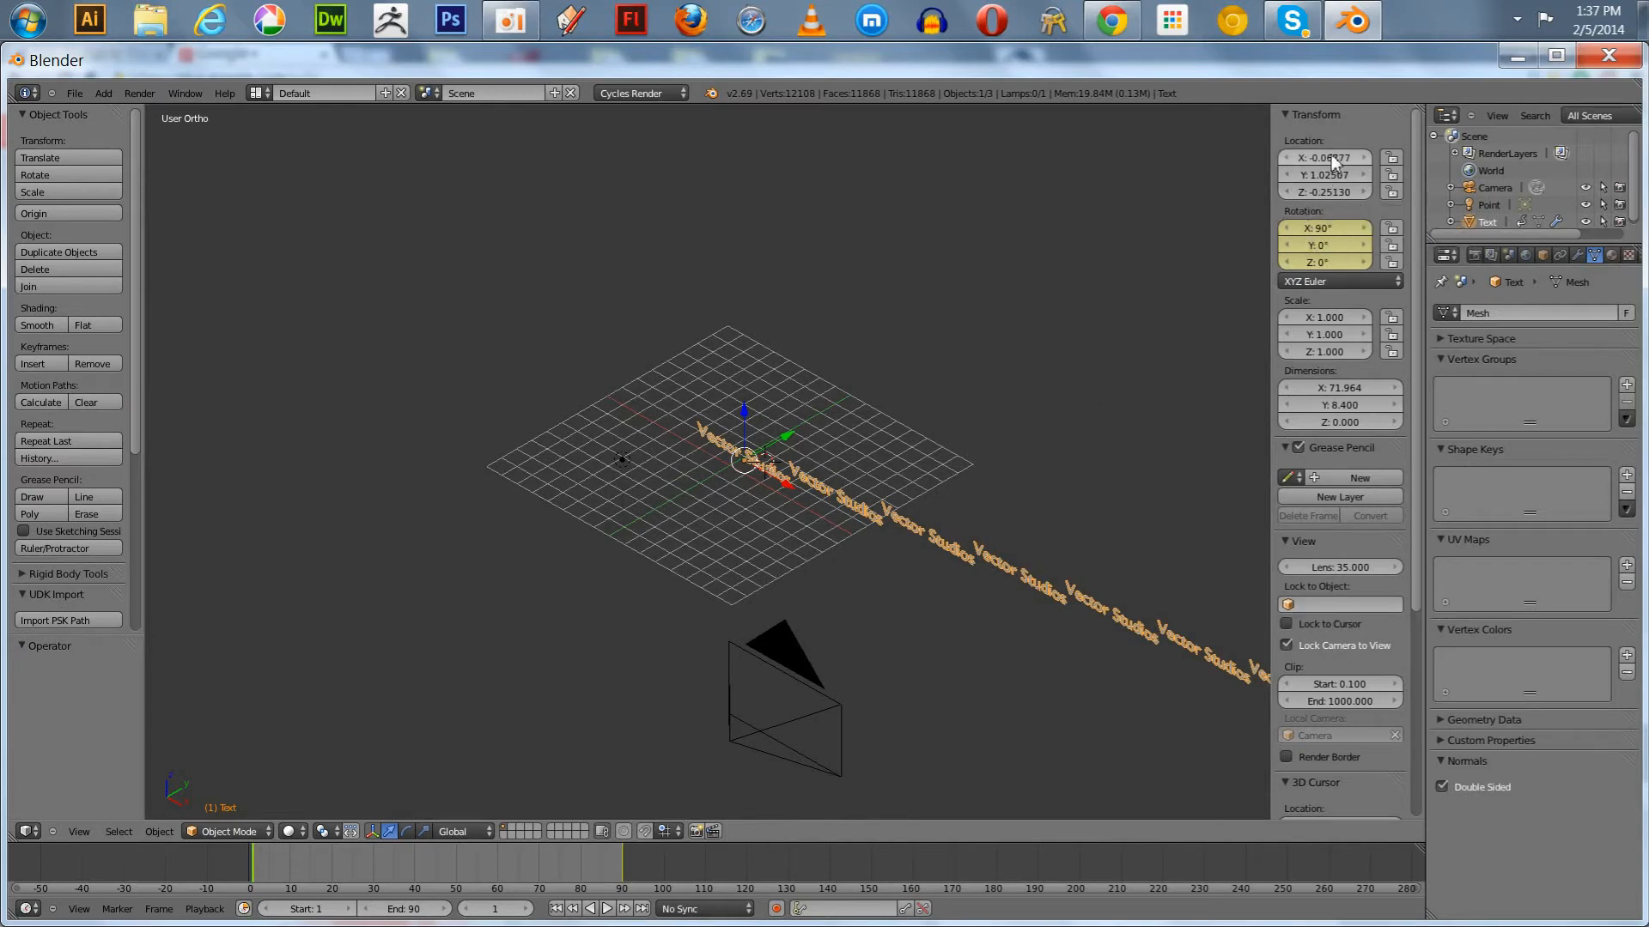
left_click_drag(1316, 158, 1315, 157)
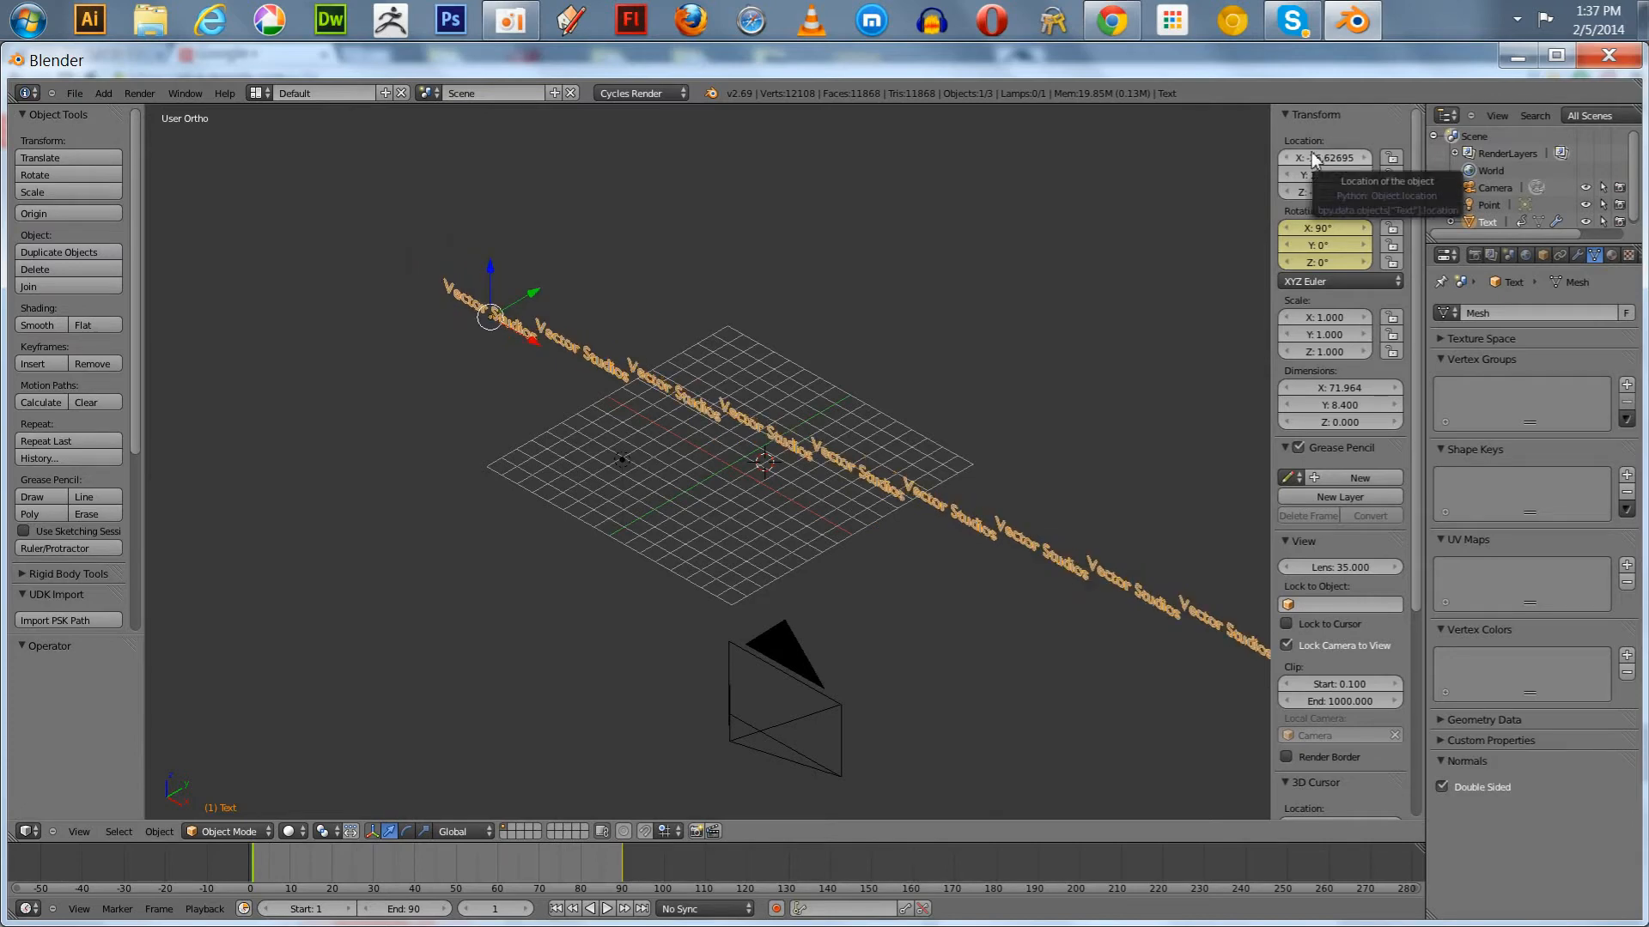
left_click(1311, 157)
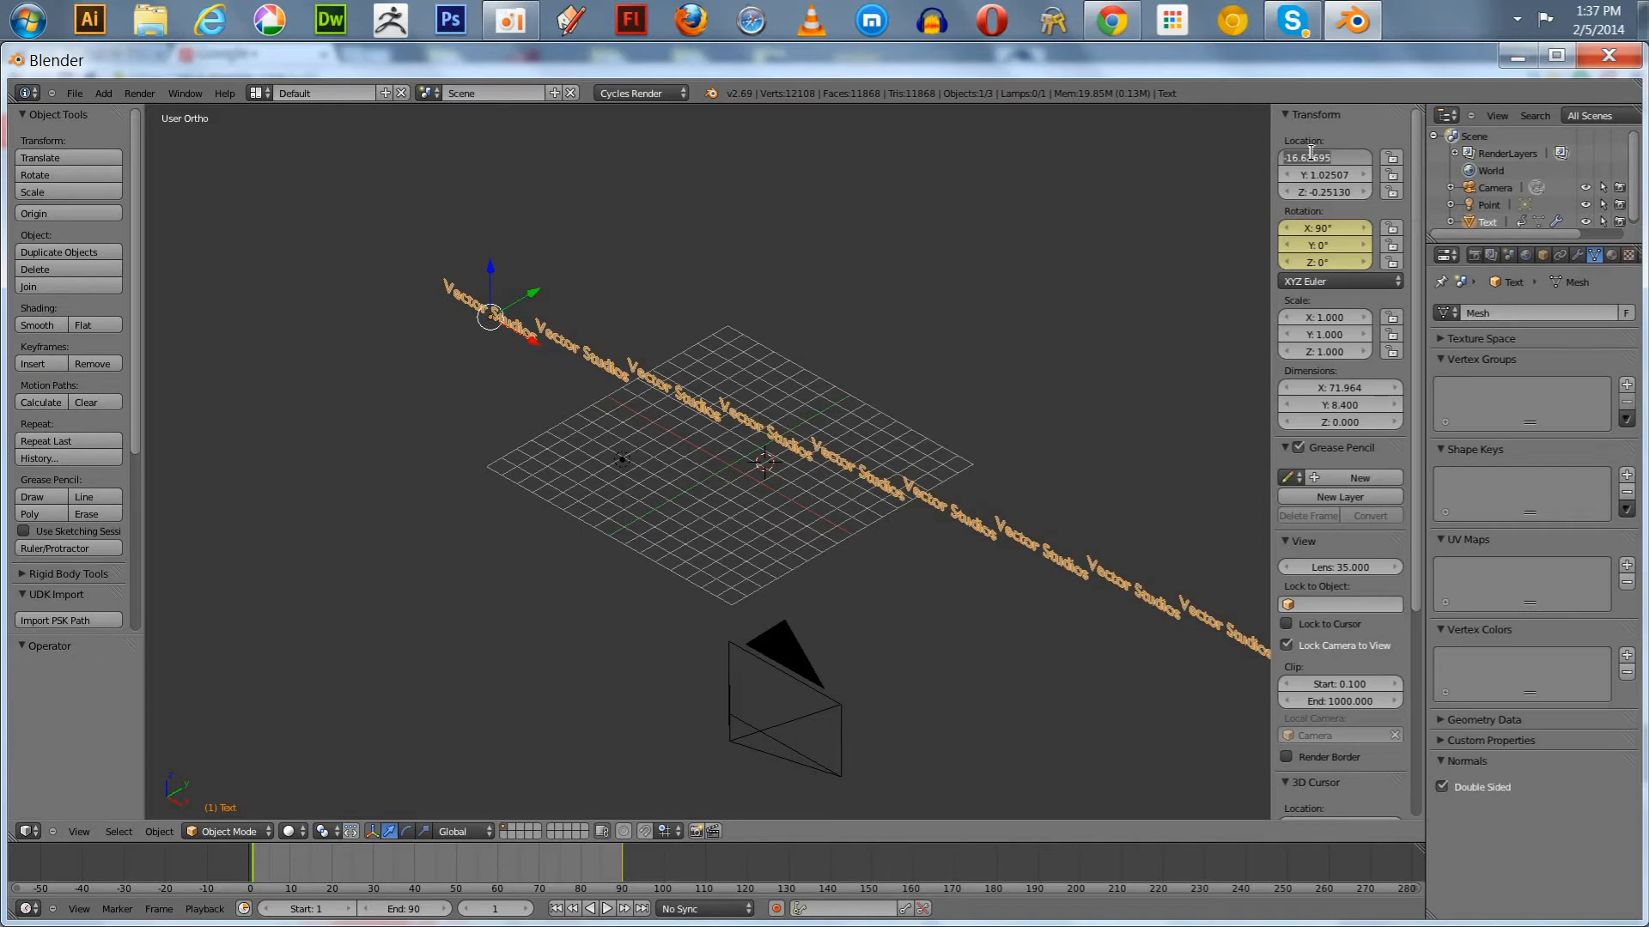
left_click(1228, 215)
type("0")
key("Return")
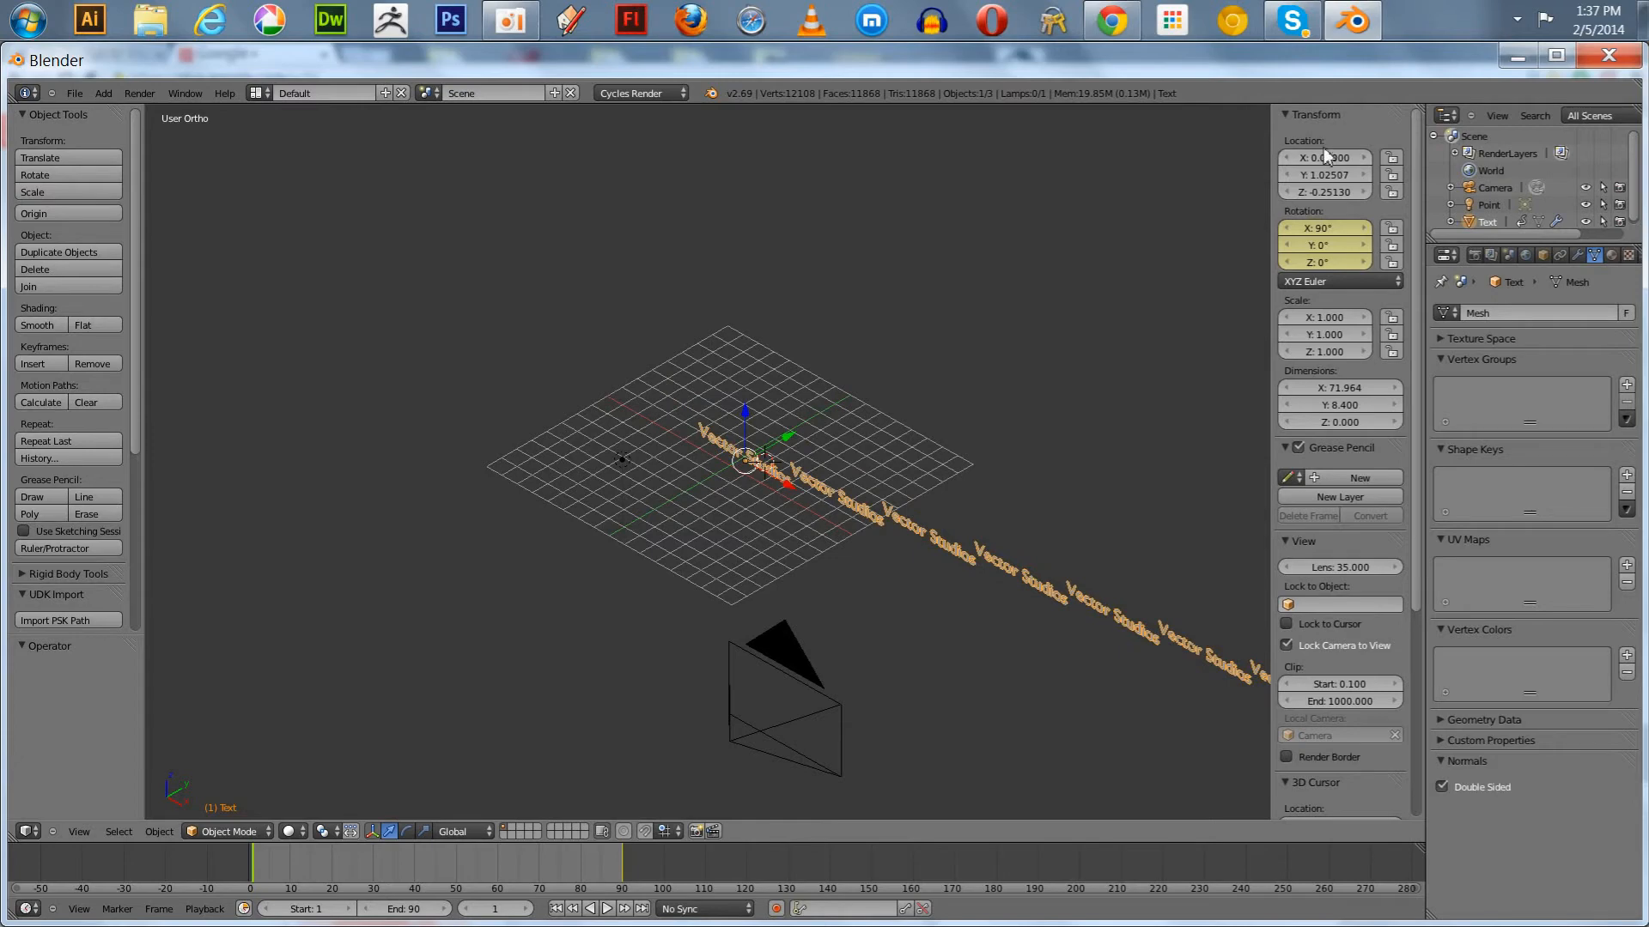
type("0")
key("Return")
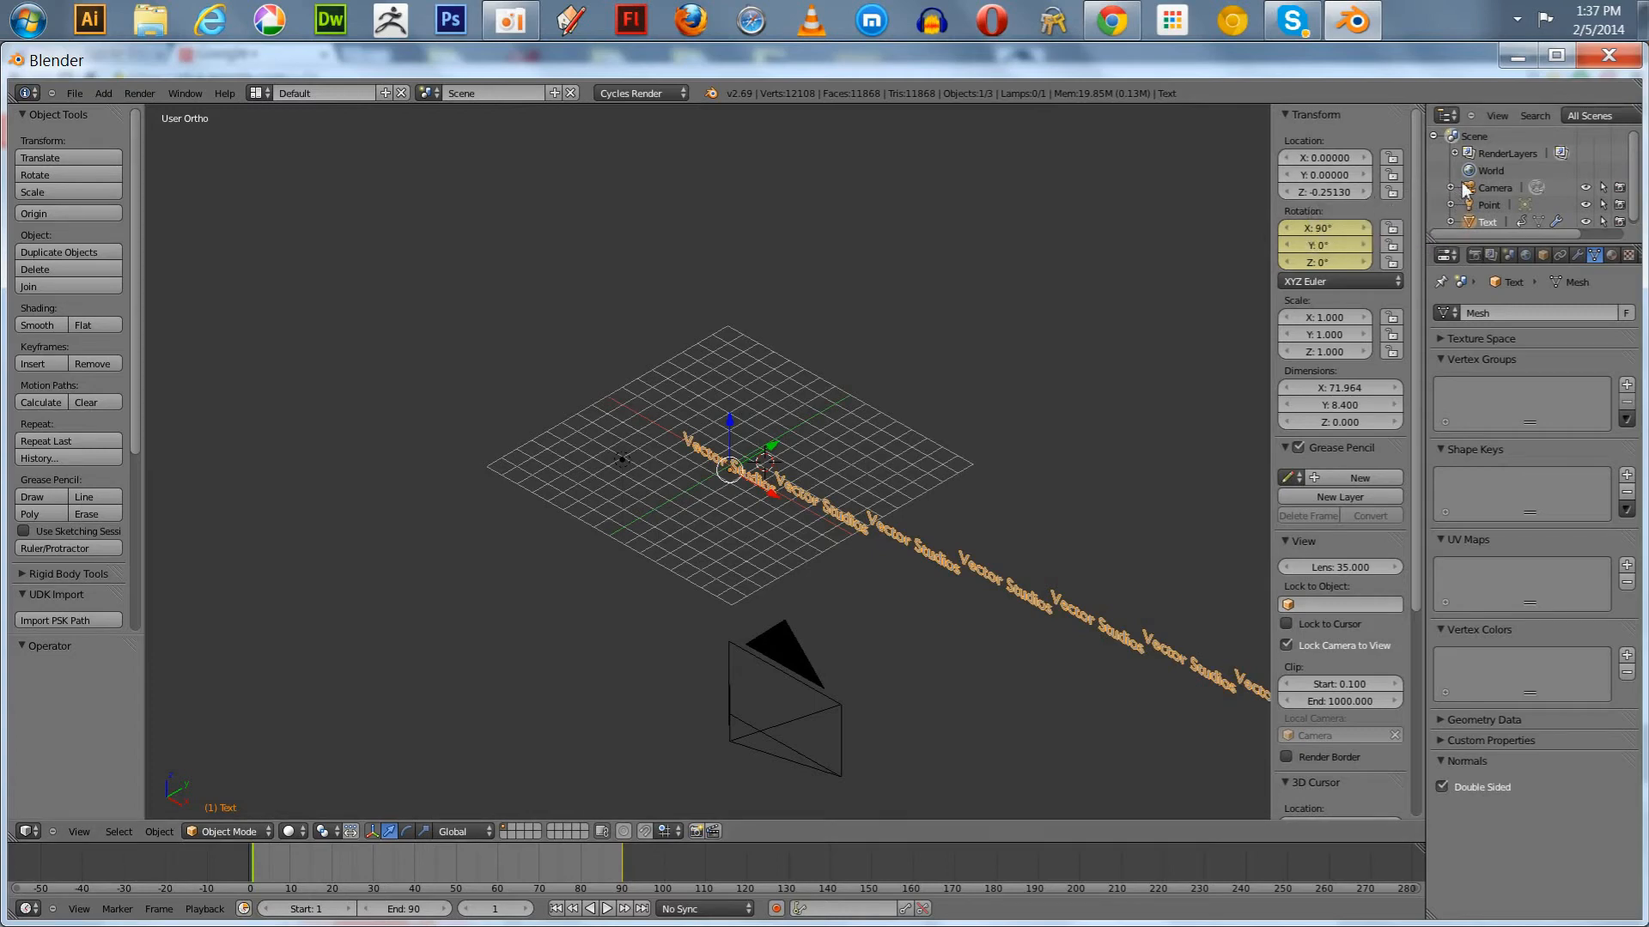
Move the camera along X to about -14.42 and raise it to a Z location of about -4.51.
left_click(1494, 189)
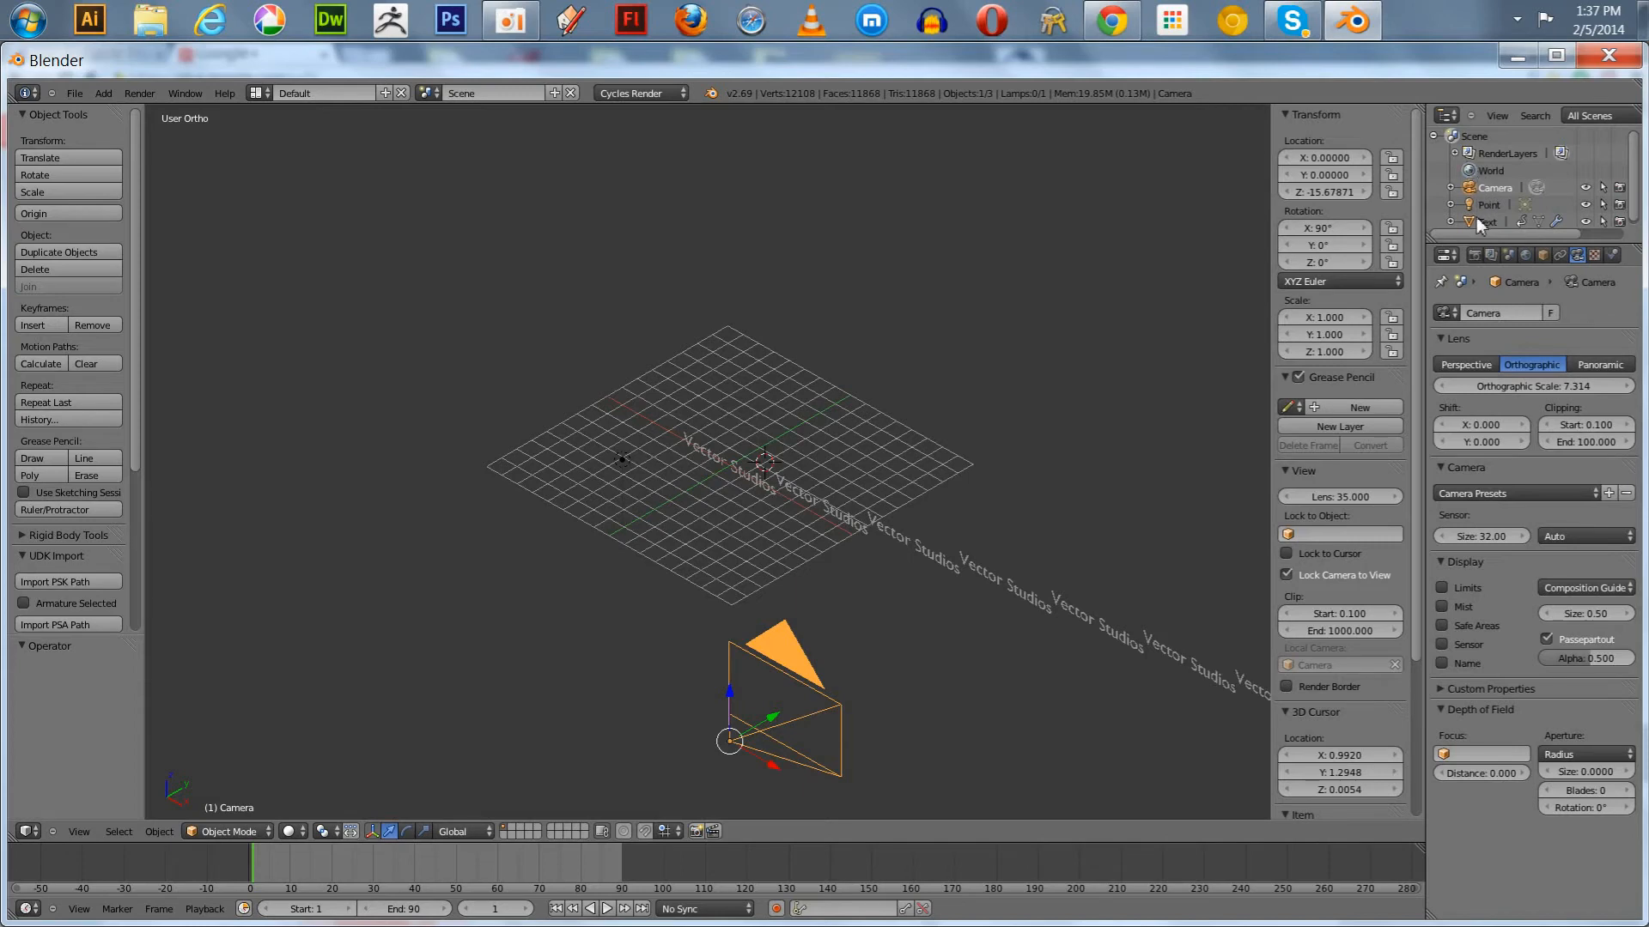
mouse_move(1477, 220)
left_mouse_down()
mouse_move(1483, 234)
mouse_move(1464, 230)
left_mouse_up()
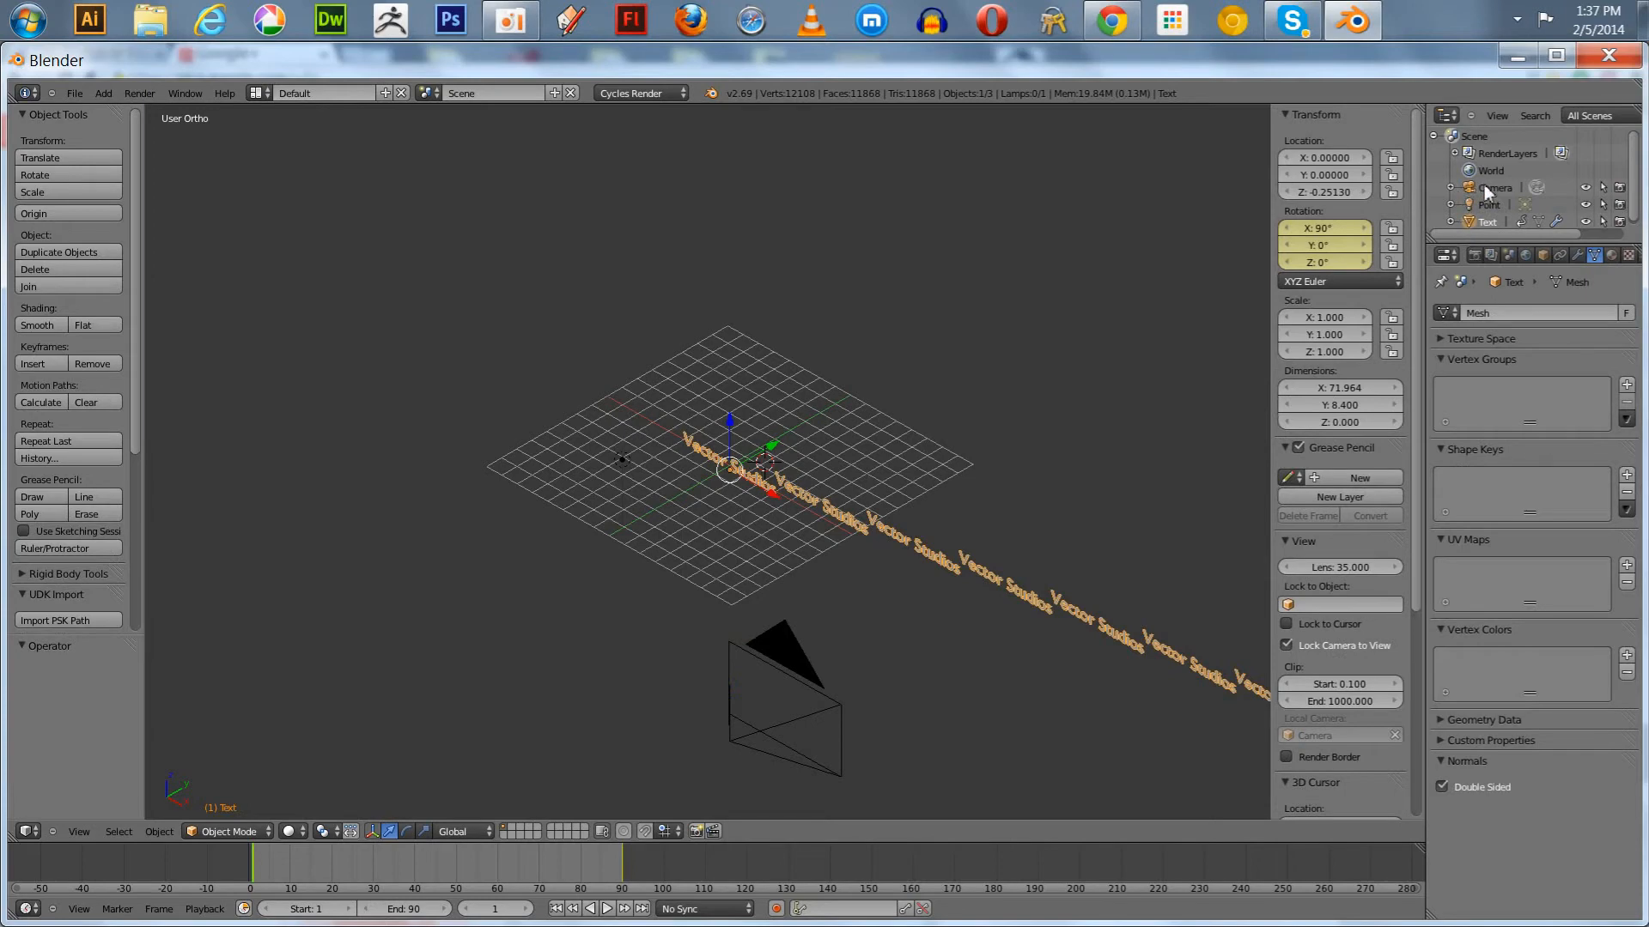
left_click(1484, 187)
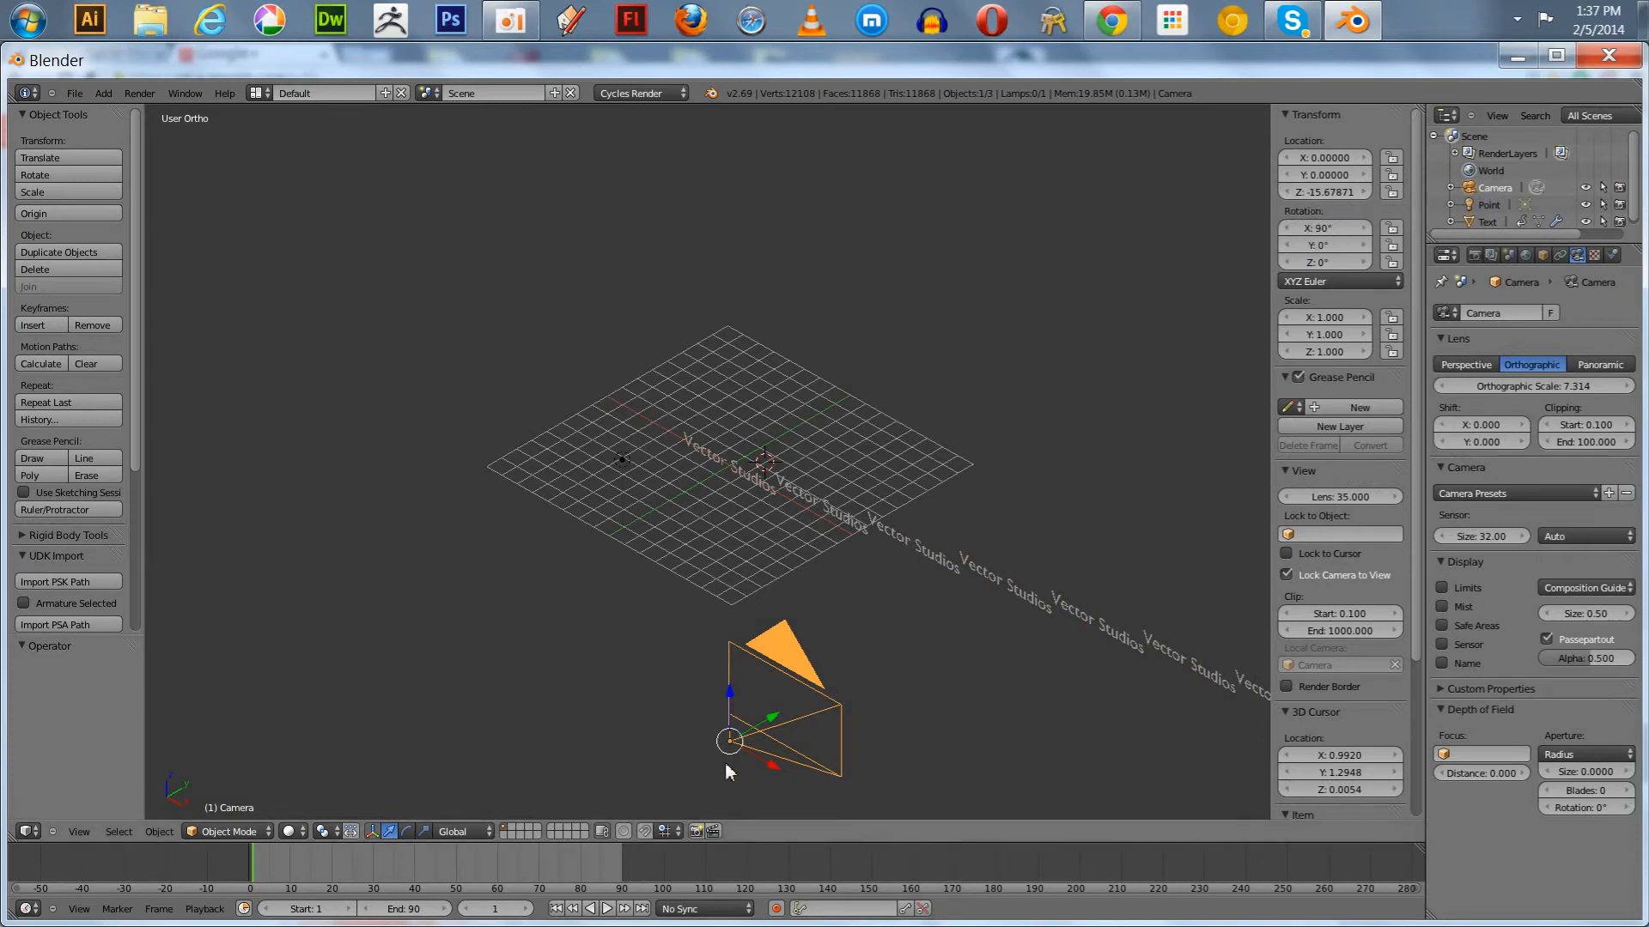
left_click_drag(755, 761, 542, 625)
key("KP_0")
key("KP_0")
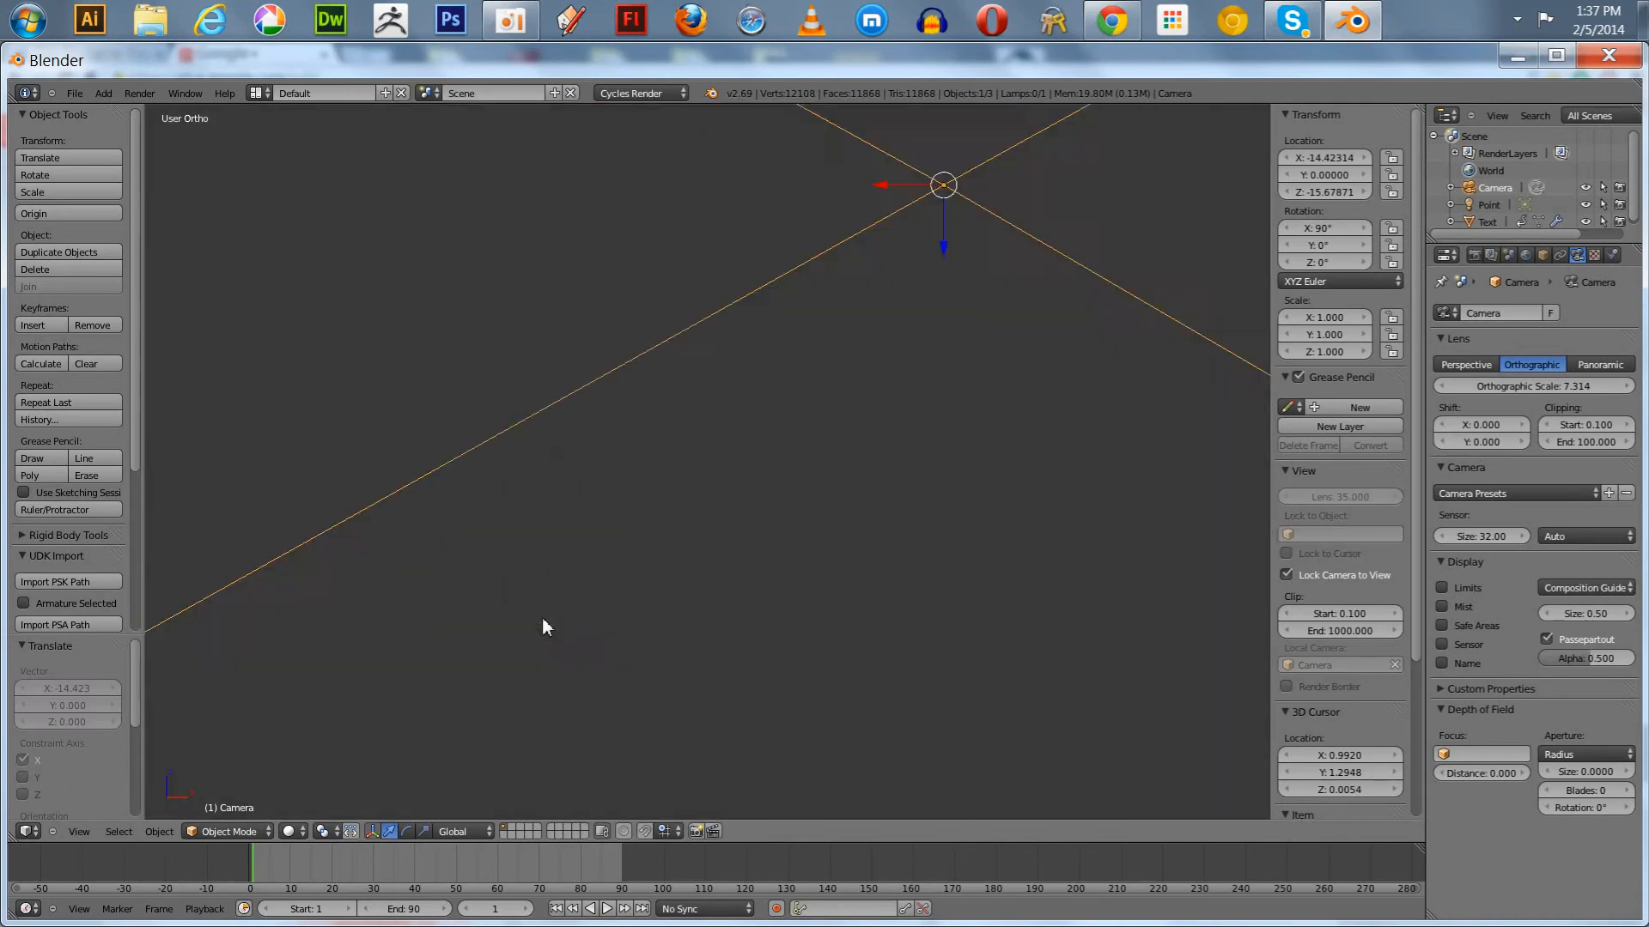
left_click(440, 605)
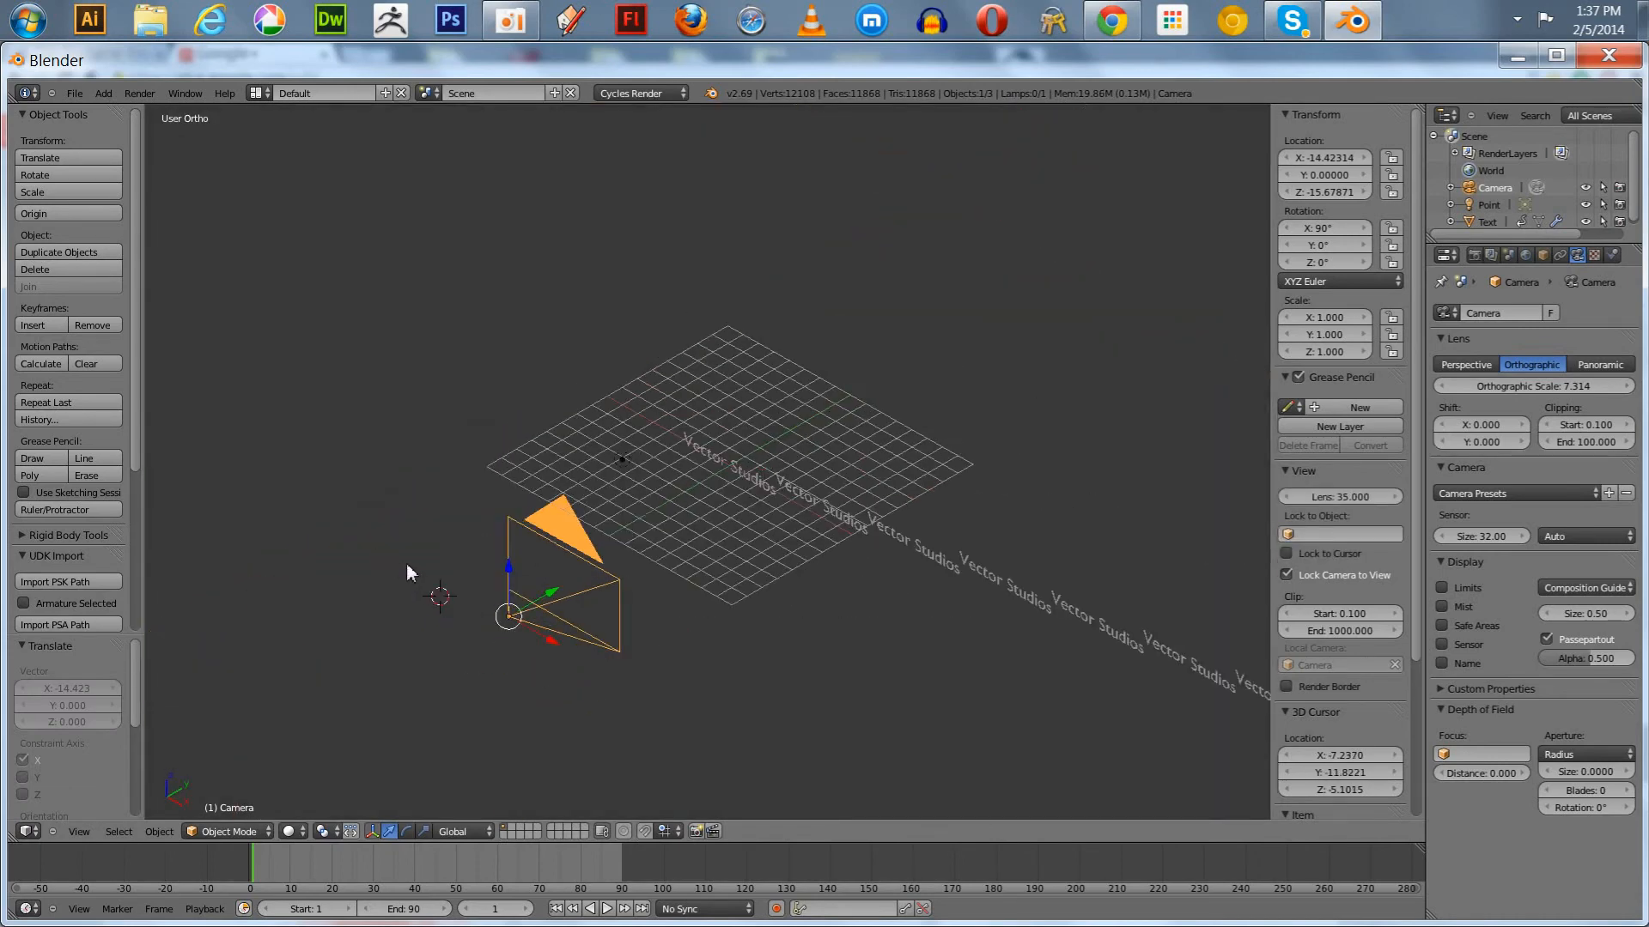
middle_click_drag(409, 570, 384, 524)
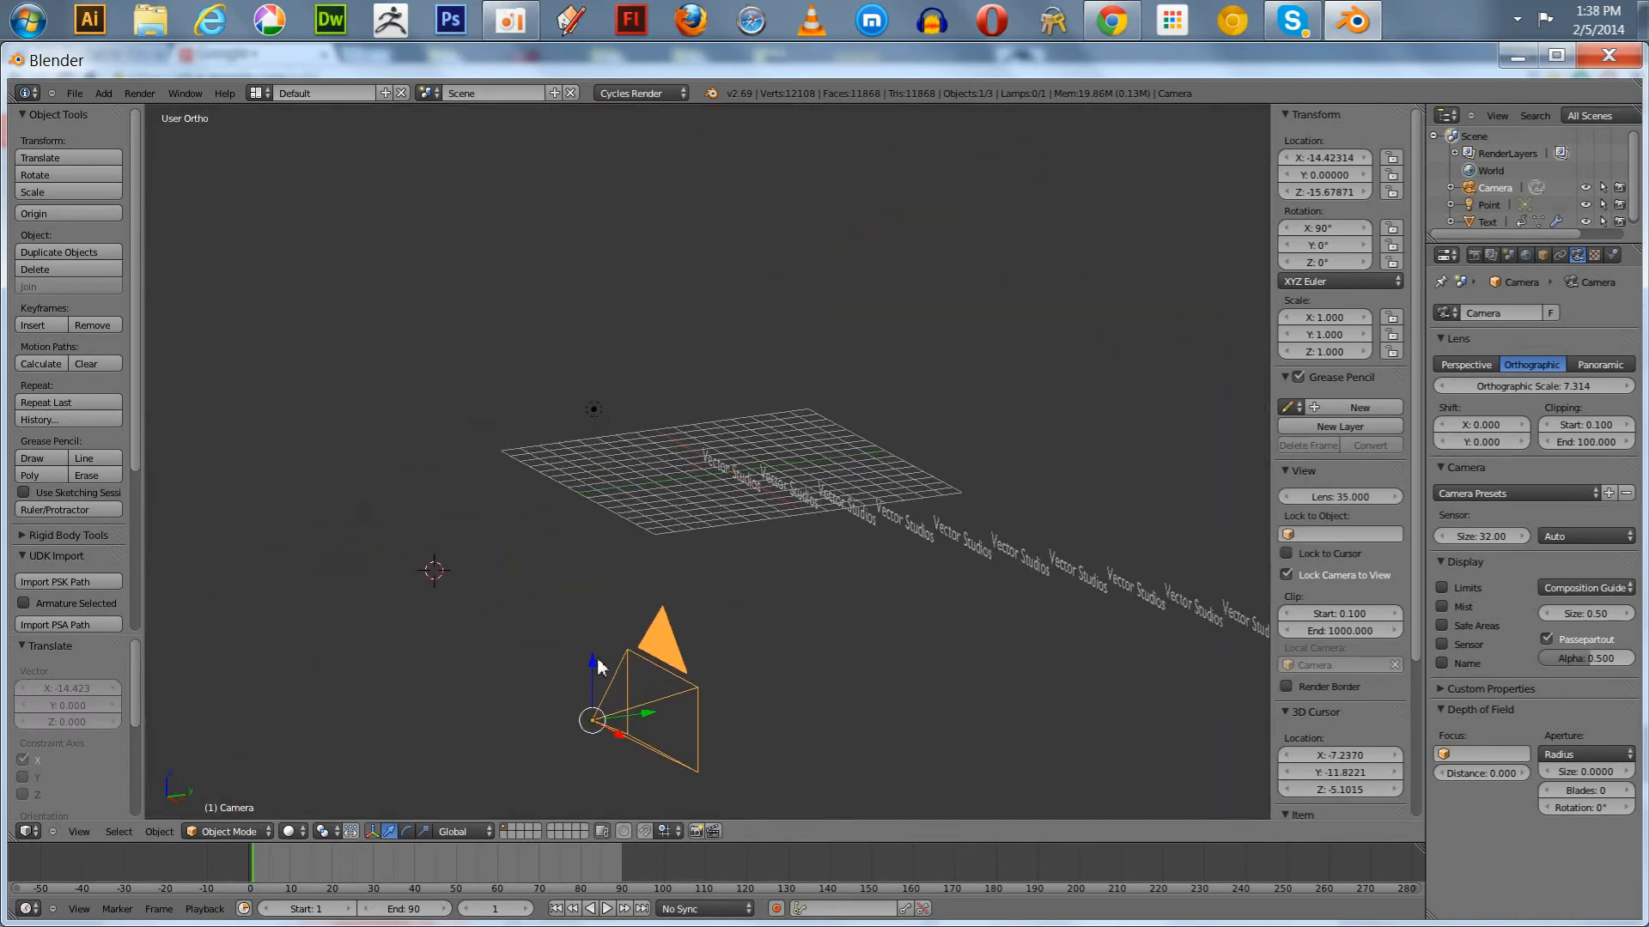
left_click_drag(598, 668, 584, 440)
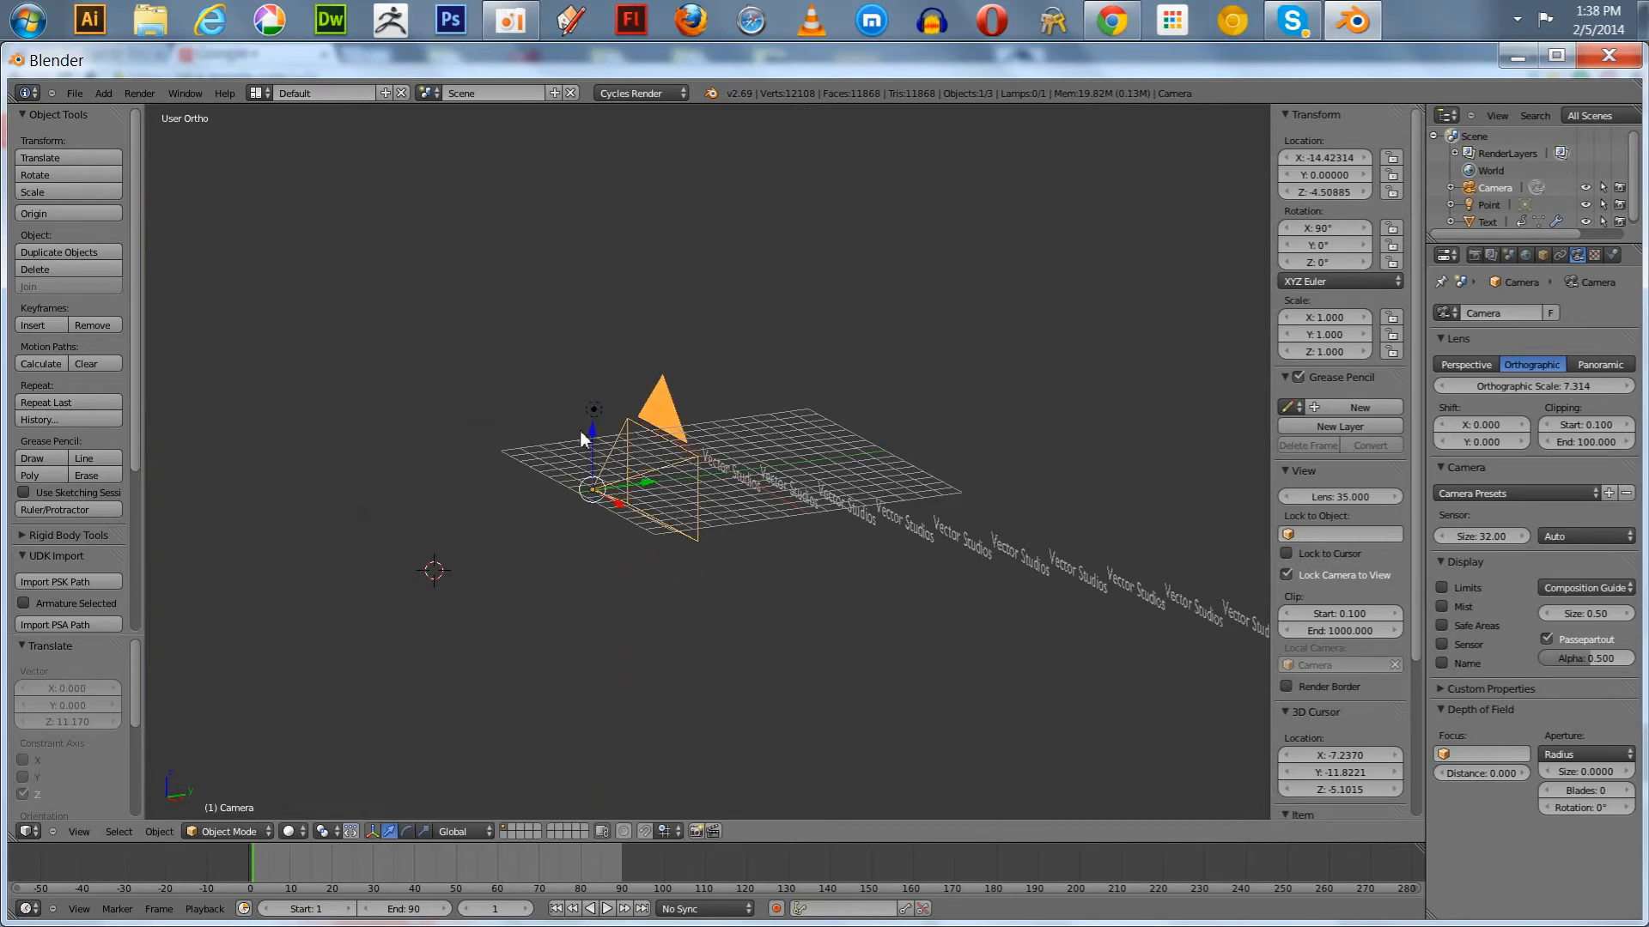
Check the camera's framing and move the camera along Y to a location of about -5.08.
key("KP_0")
key("KP_0")
mouse_move(523, 465)
middle_mouse_down()
mouse_move(482, 470)
mouse_move(532, 465)
middle_mouse_up()
left_click_drag(747, 510, 624, 476)
middle_click_drag(582, 485, 585, 493)
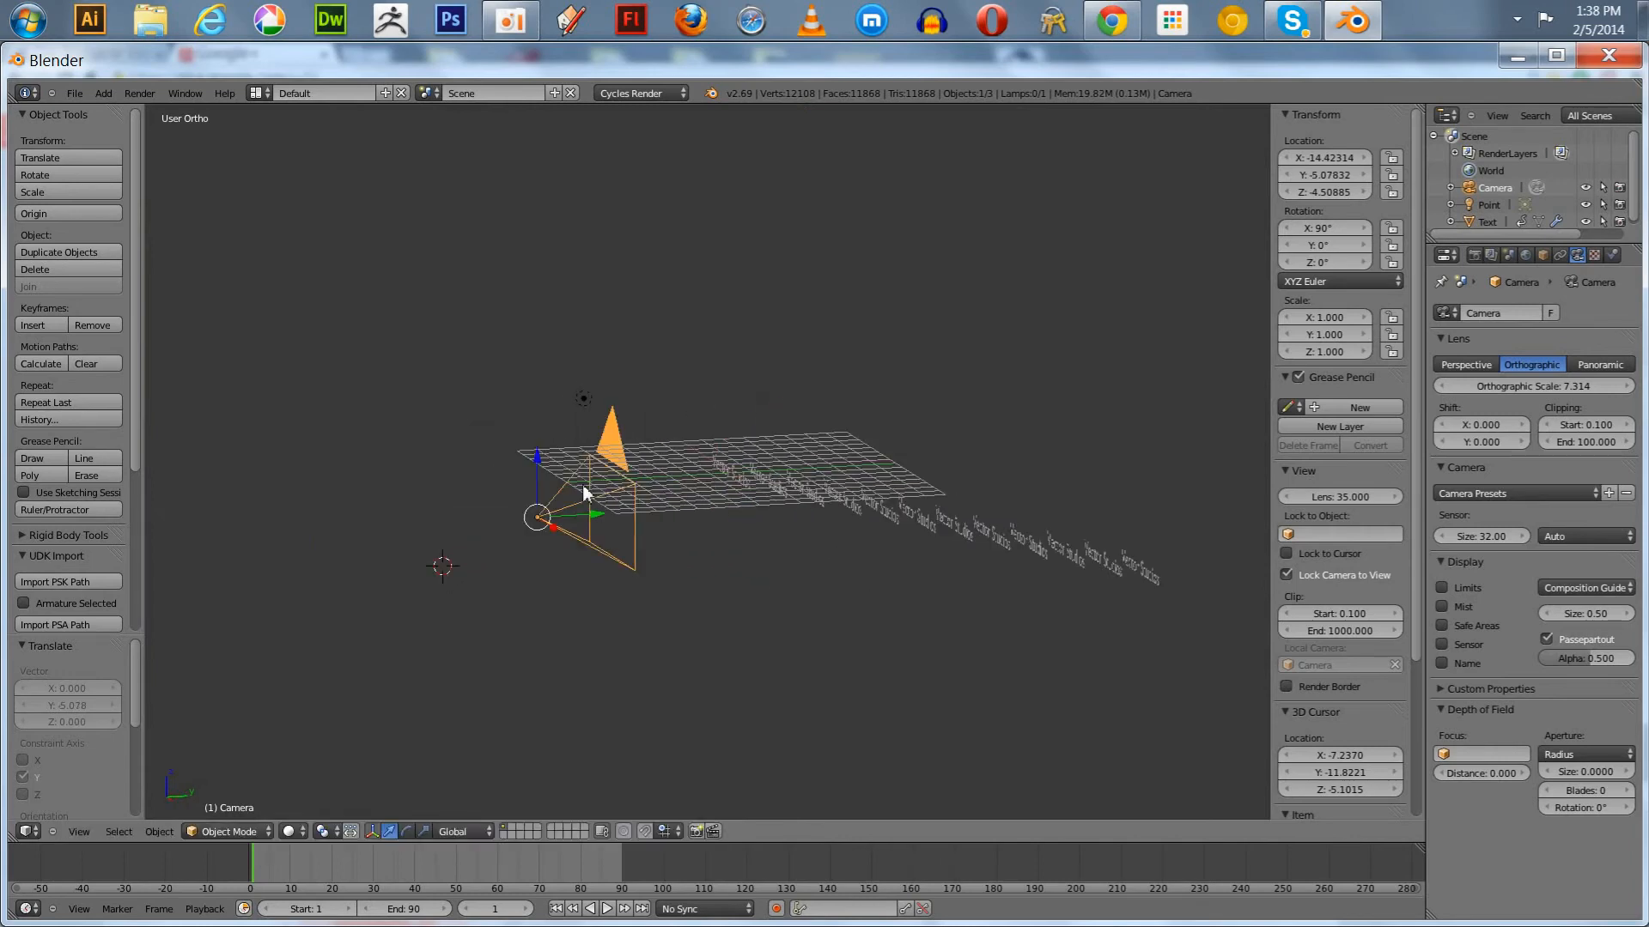
Raise the camera along Z to a location of about -0.51.
key("KP_1")
key("KP_7")
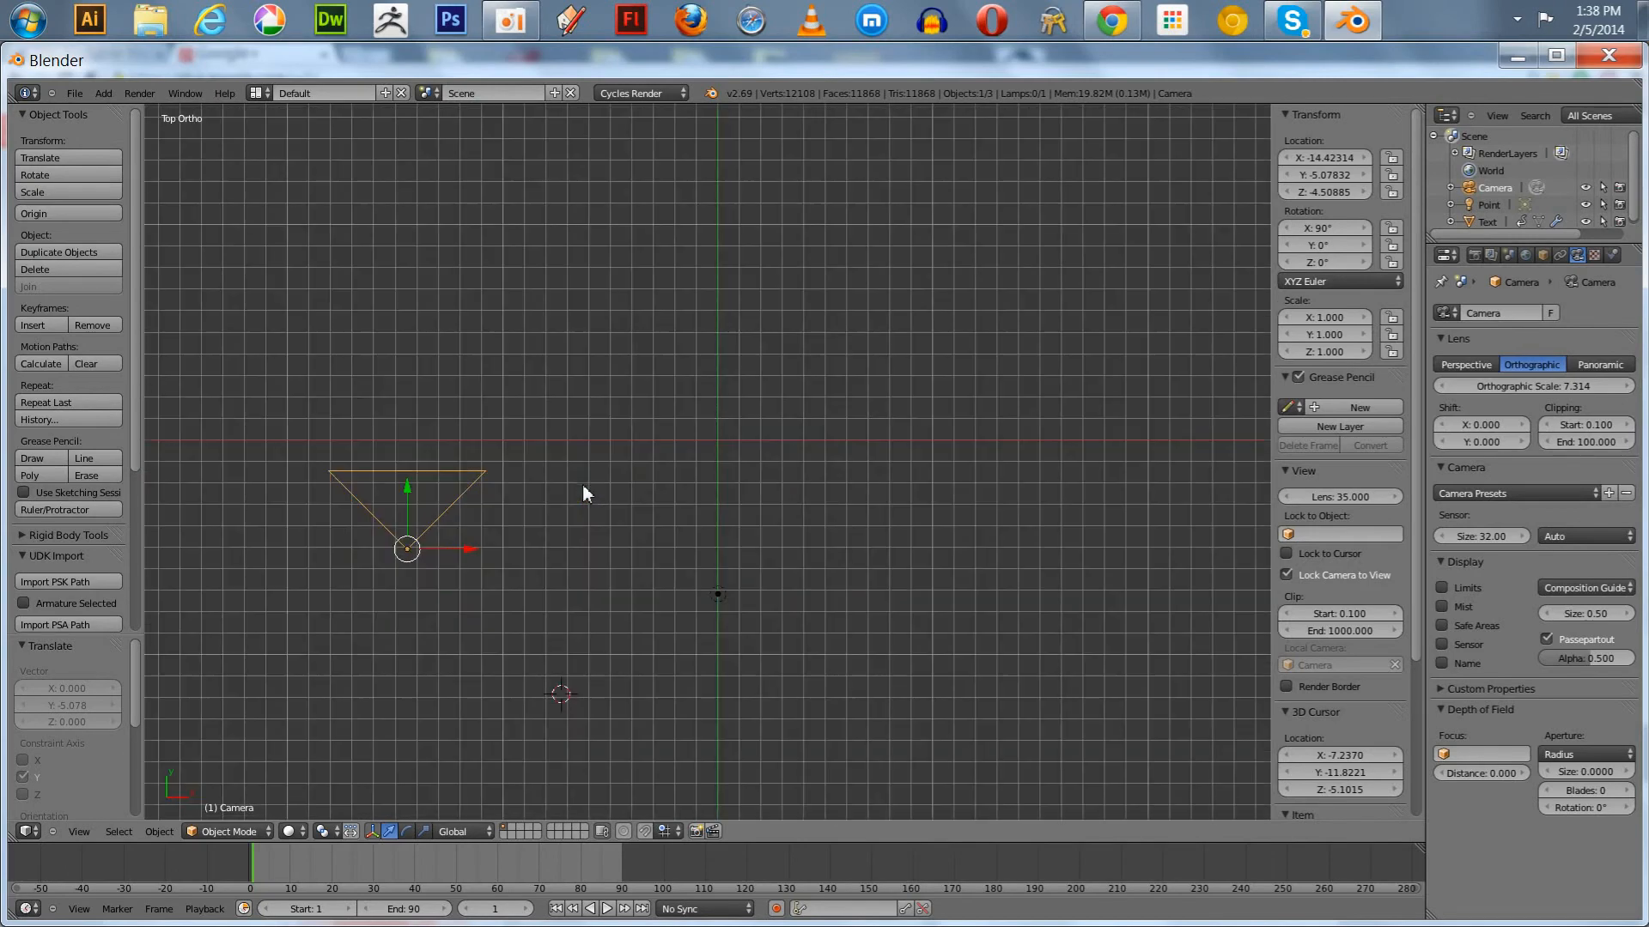
scroll(582, 485, "down", 4)
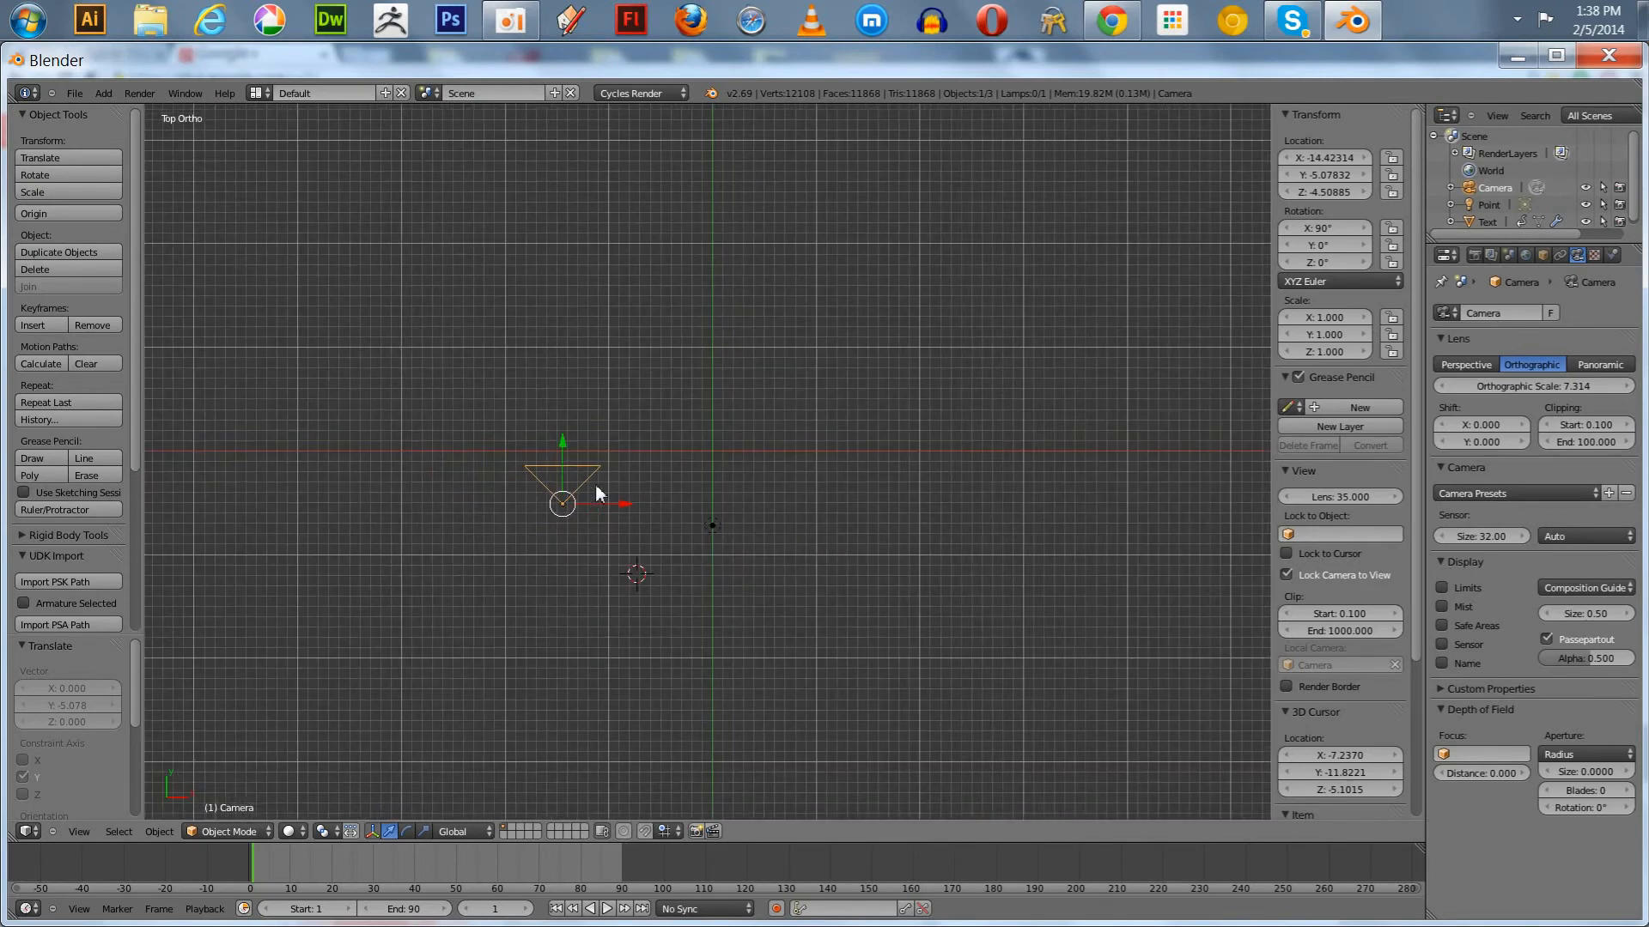
middle_click_drag(693, 487, 584, 362)
key("g")
key("z")
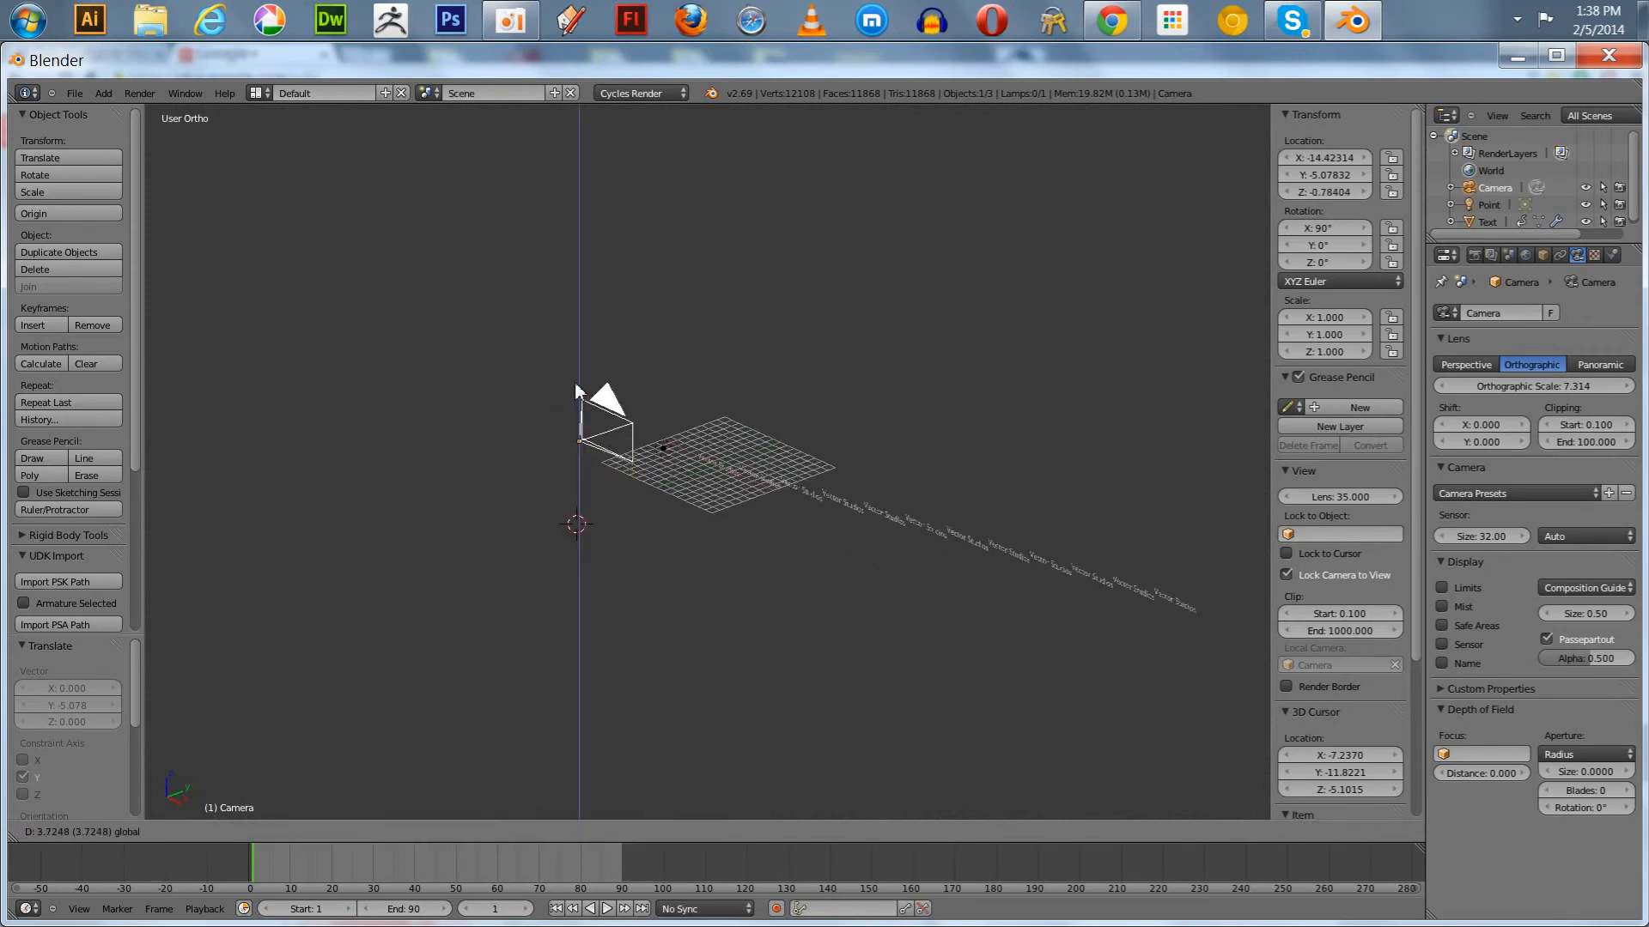
left_click(574, 383)
Move the camera along X to a location of about -0.81 and look through it.
key("g")
key("x")
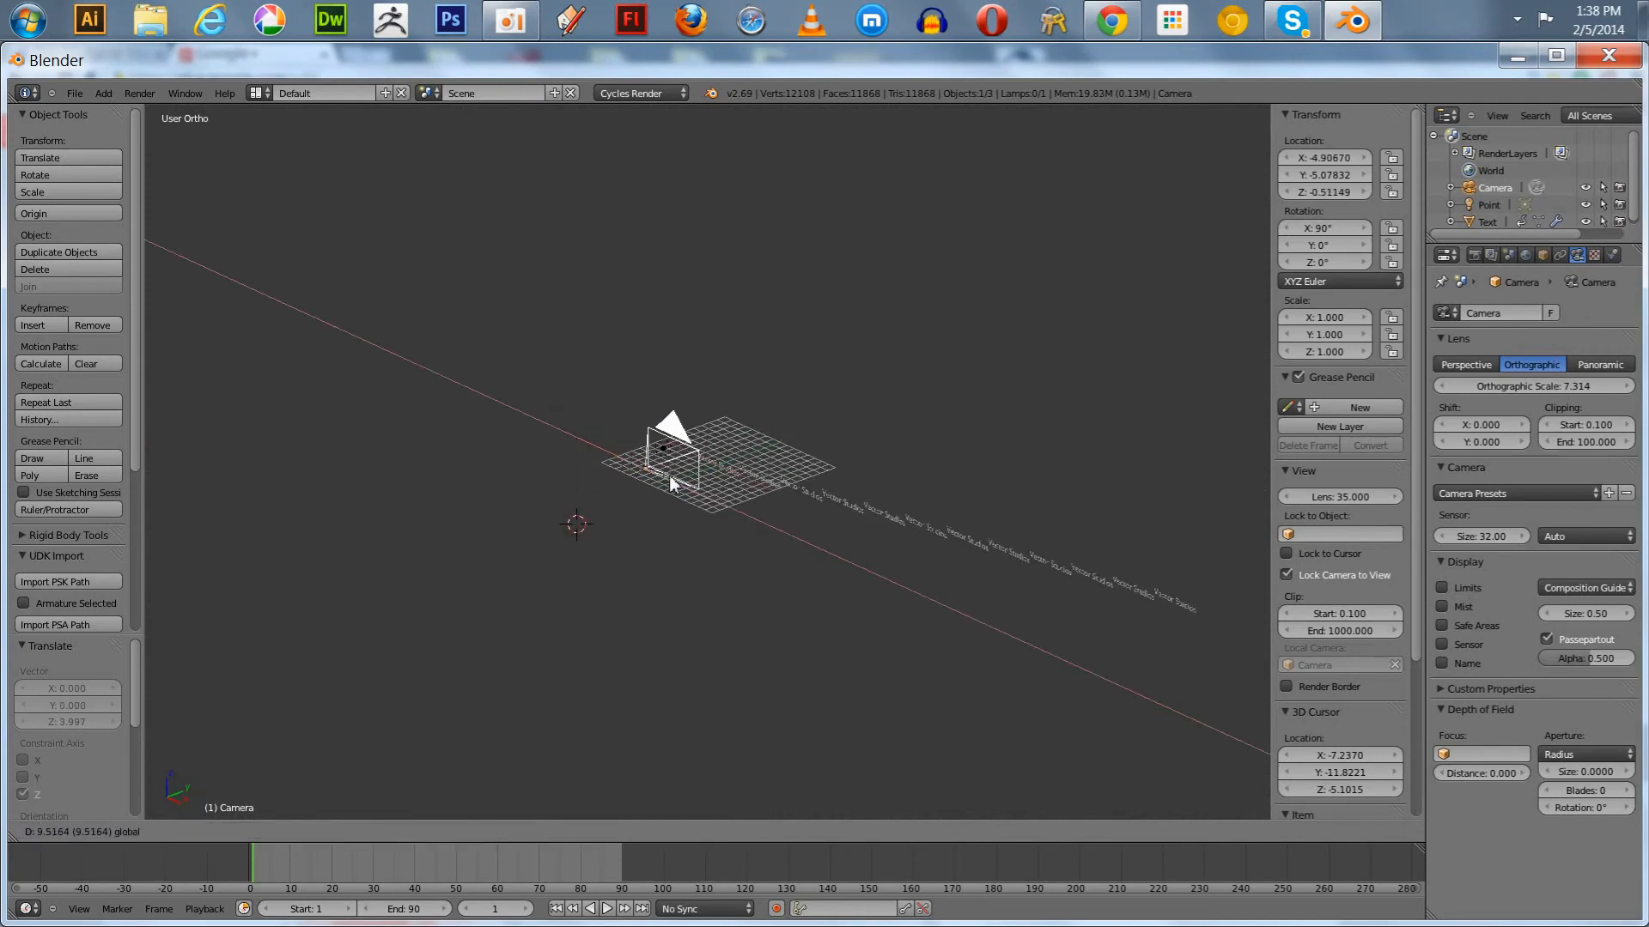
left_click(692, 492)
key("KP_0")
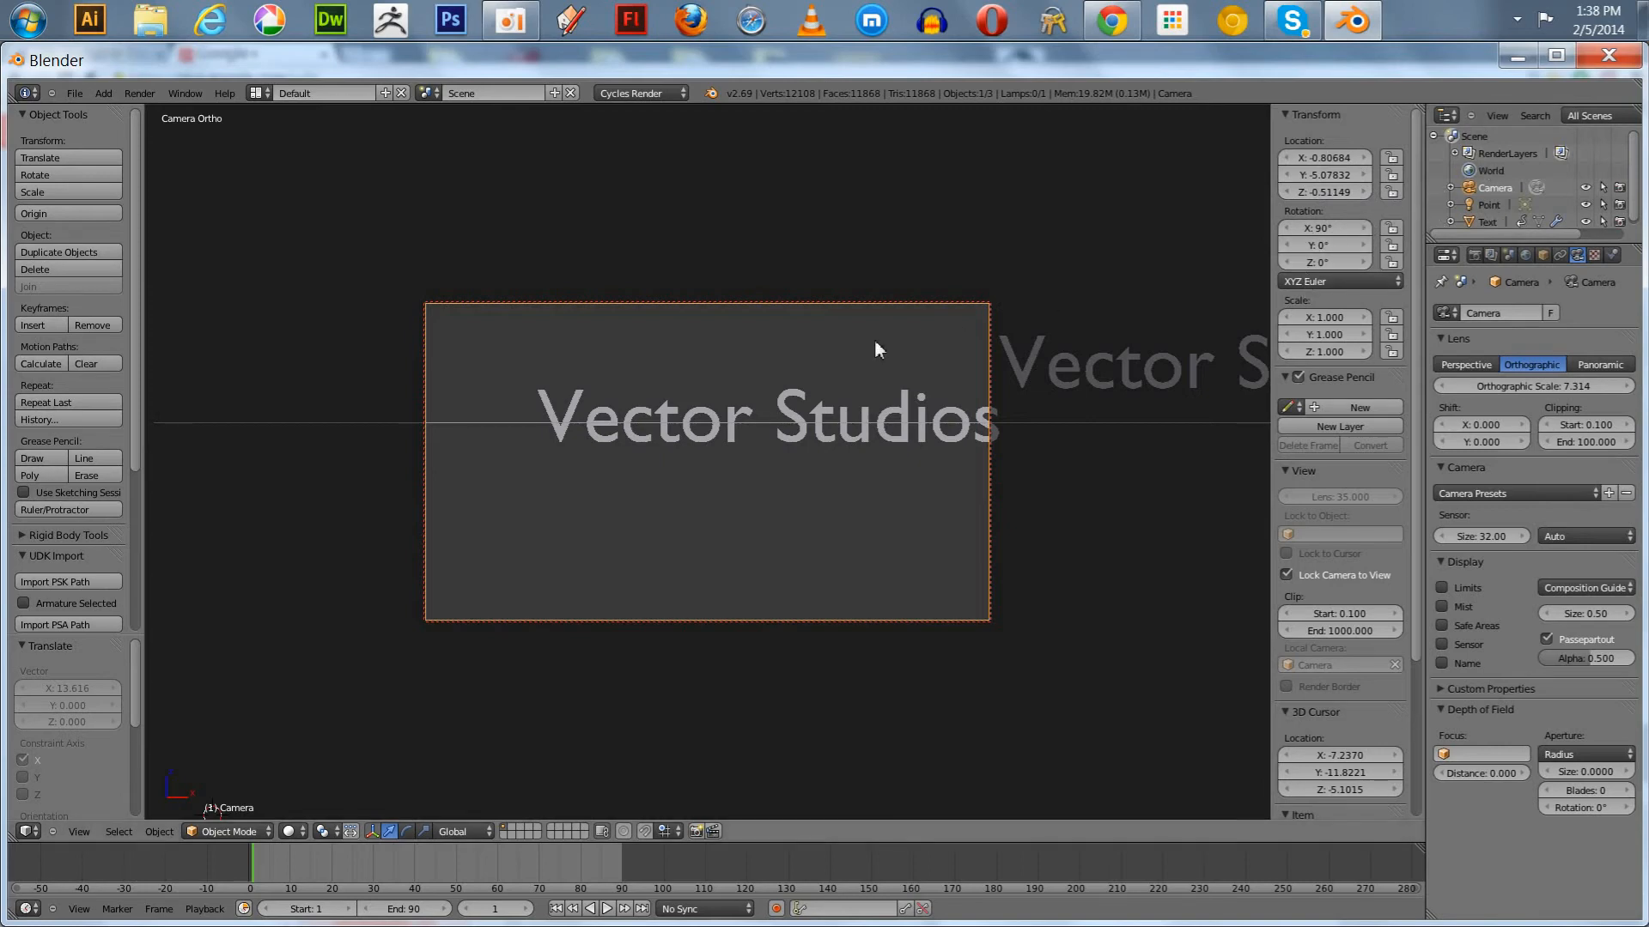
Move the text array to about X -0.75 and Z -0.71, and switch the camera's lens to Perspective.
left_click(1476, 219)
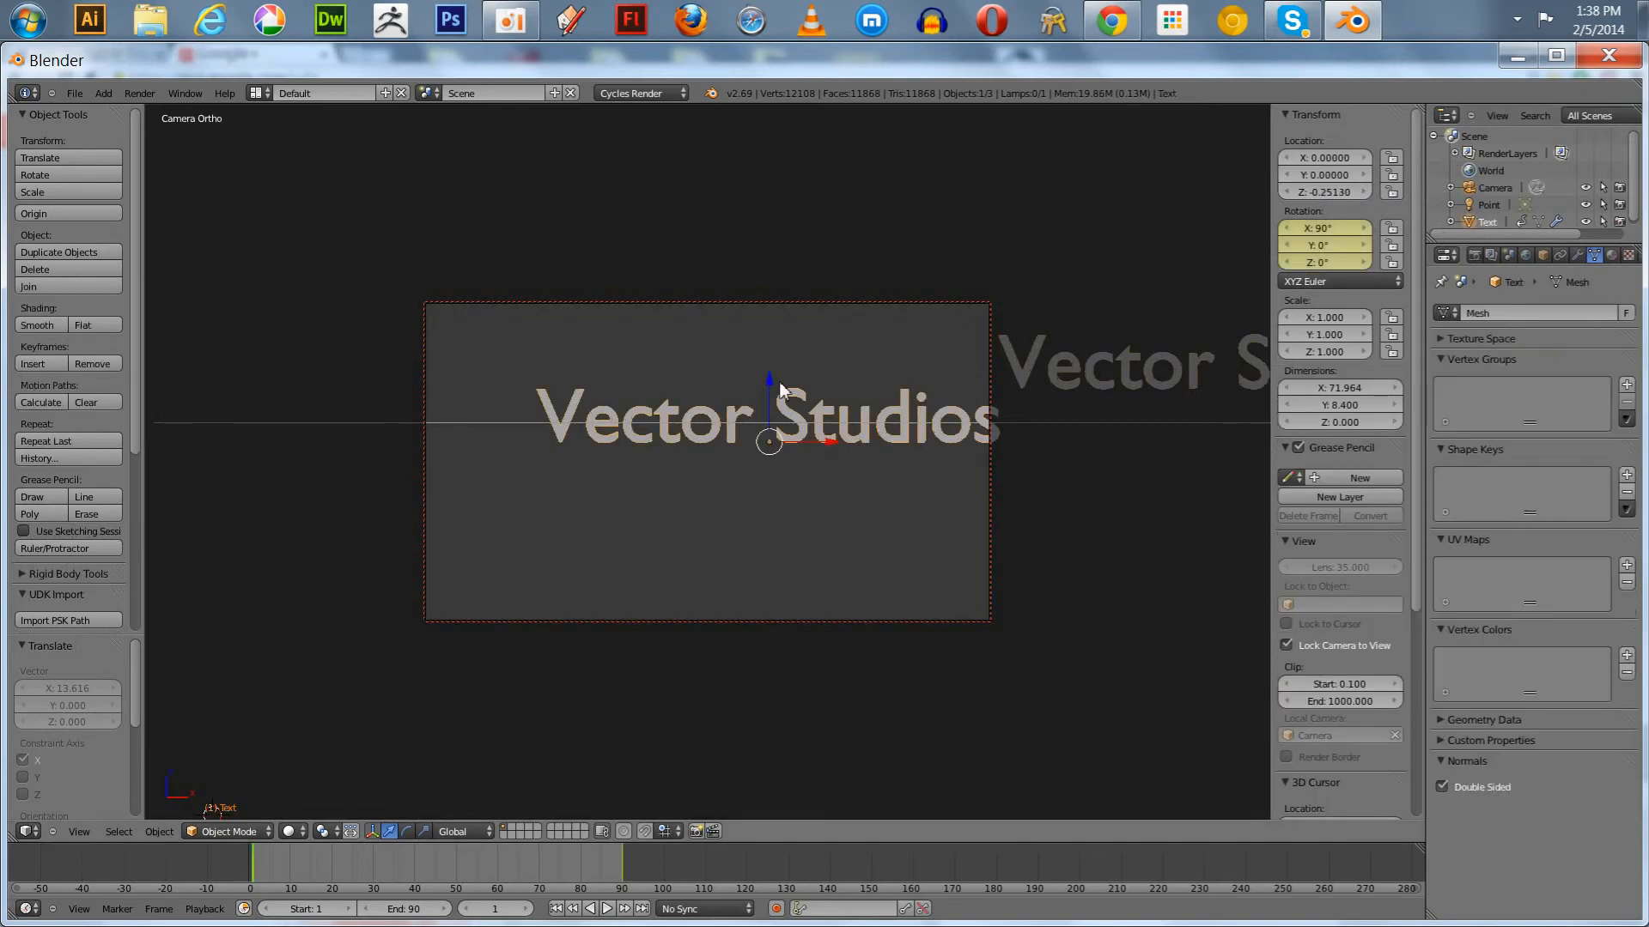
left_click_drag(769, 386, 769, 478)
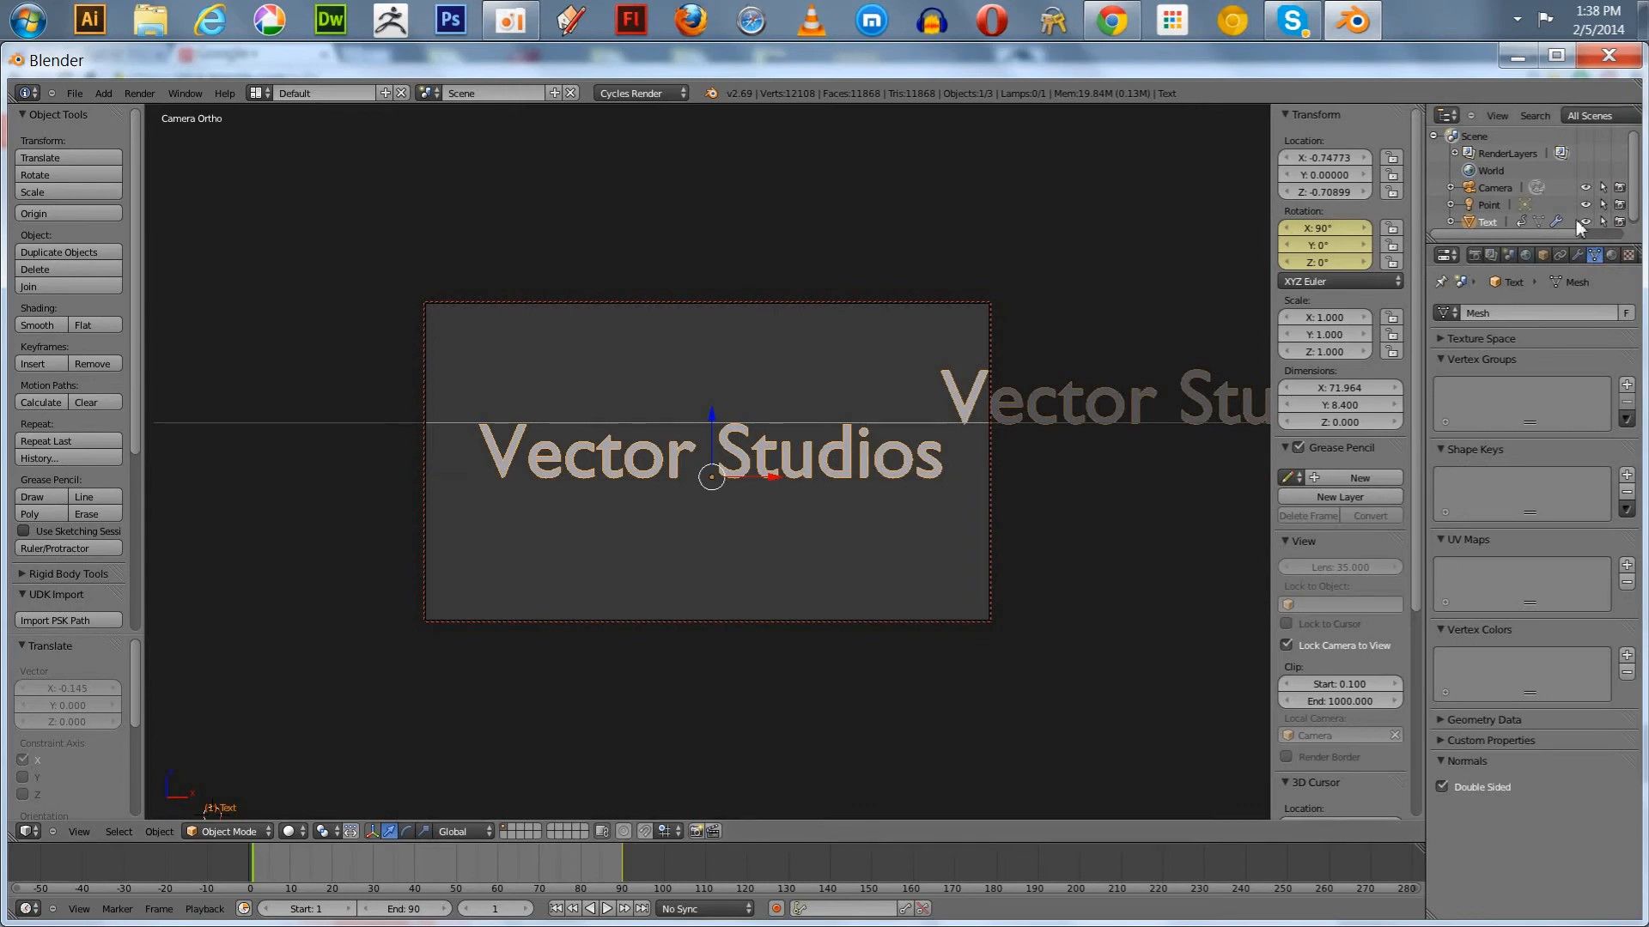
left_click(1501, 189)
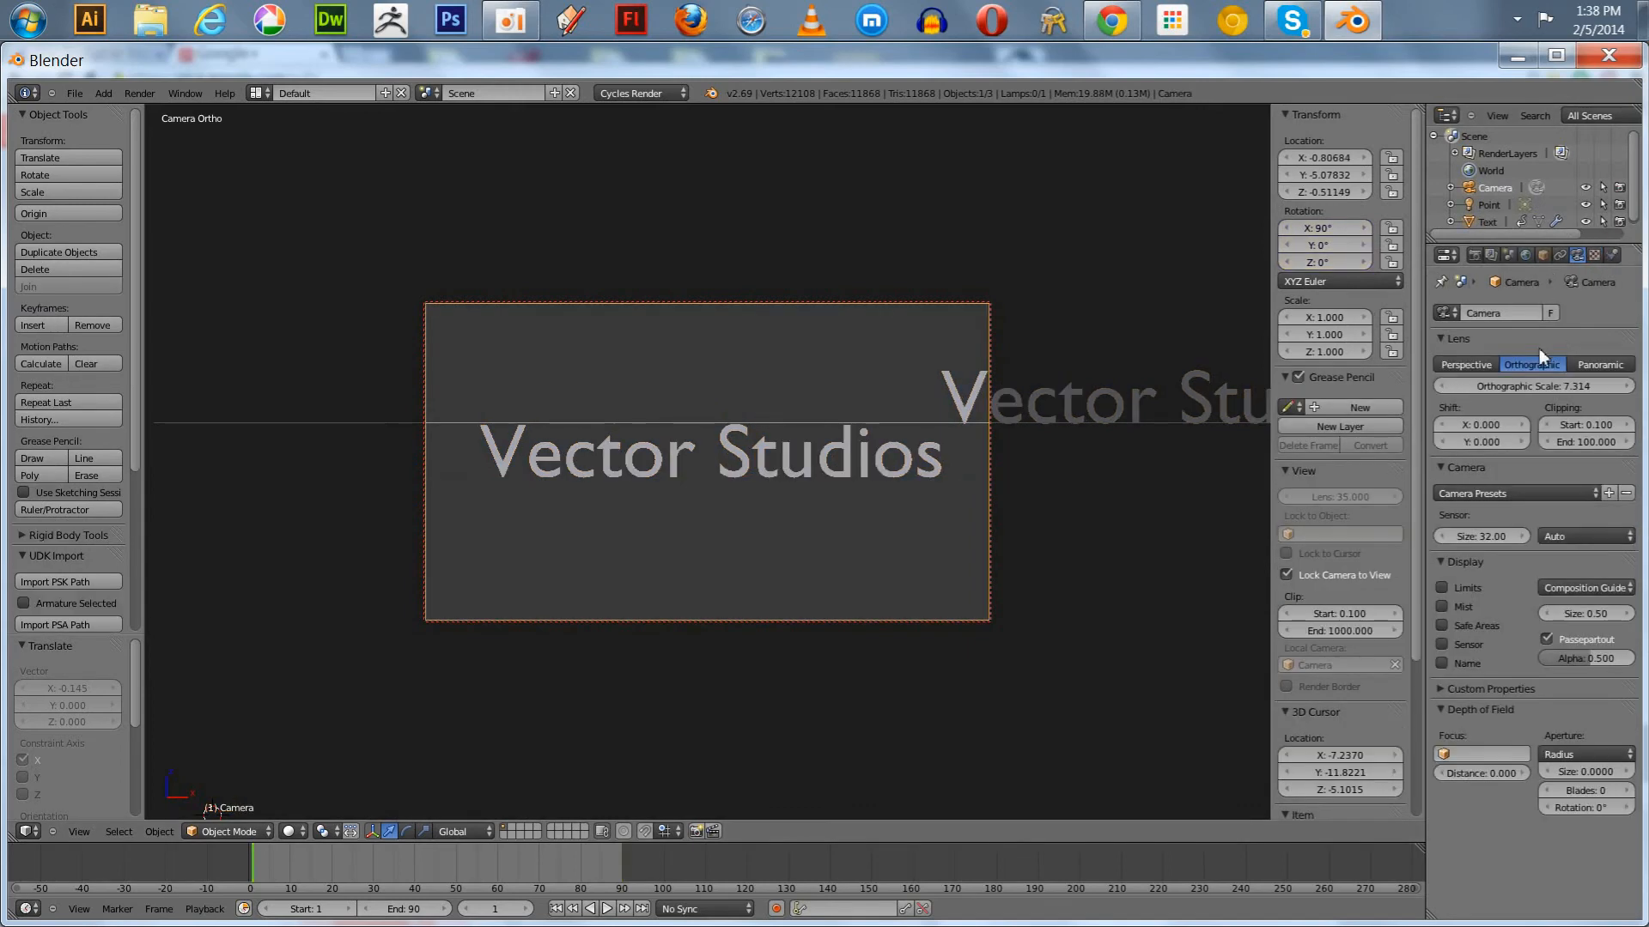
left_click(1467, 364)
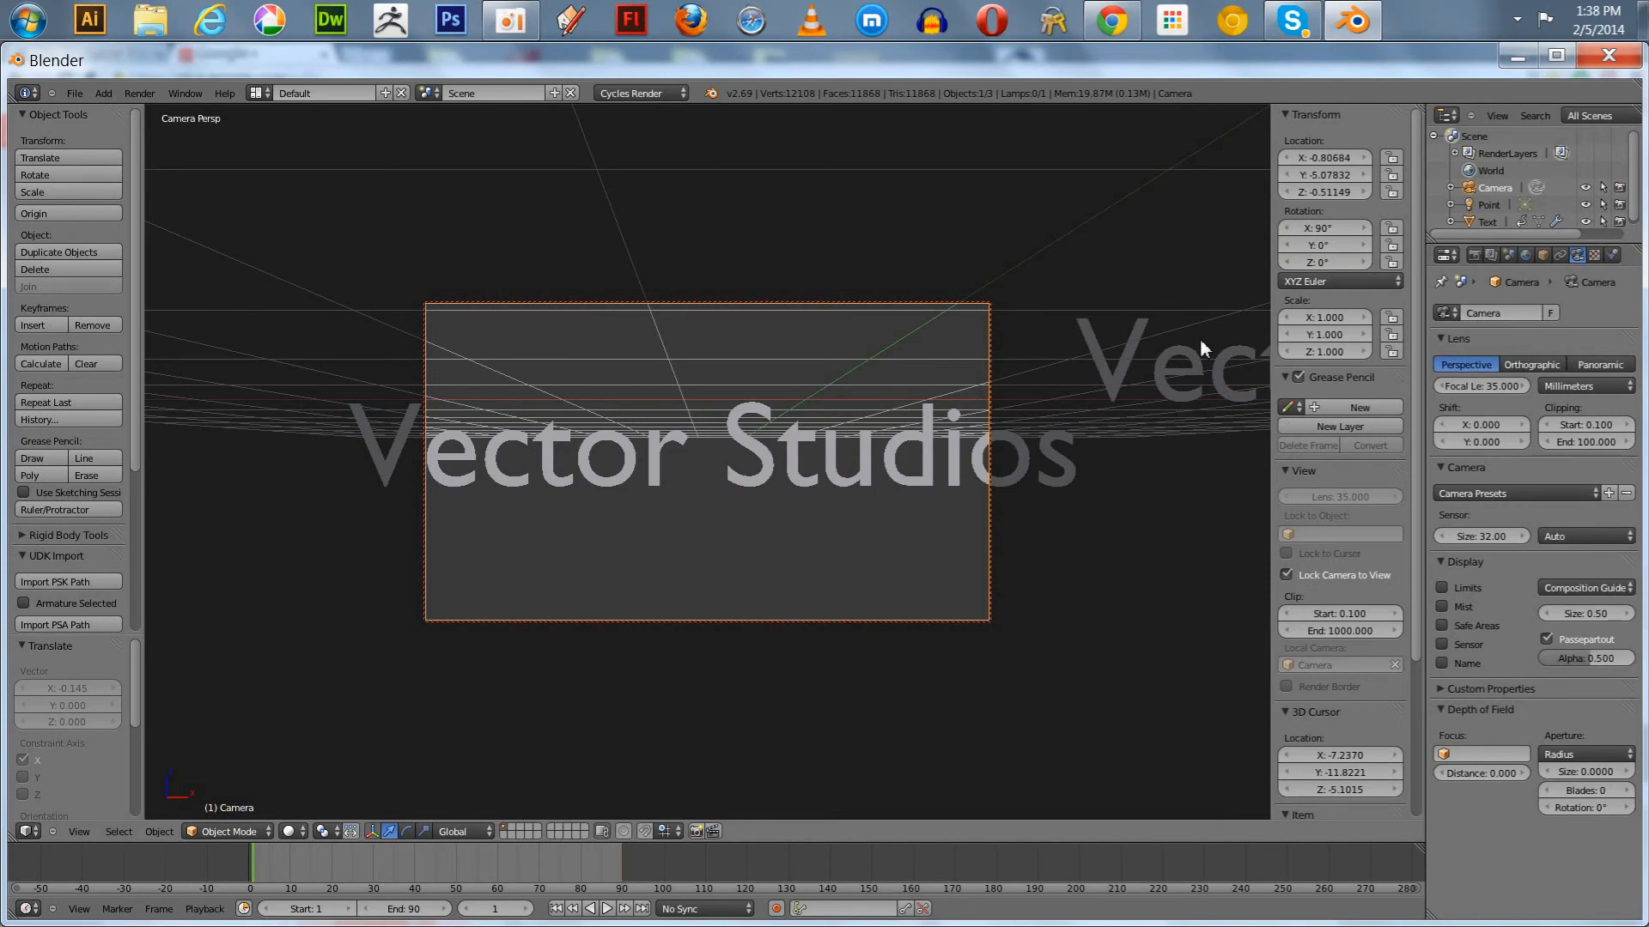
Try Y locations of about 19.44 and -15 for the text array, and reset its Y location to 0.
left_click(1492, 220)
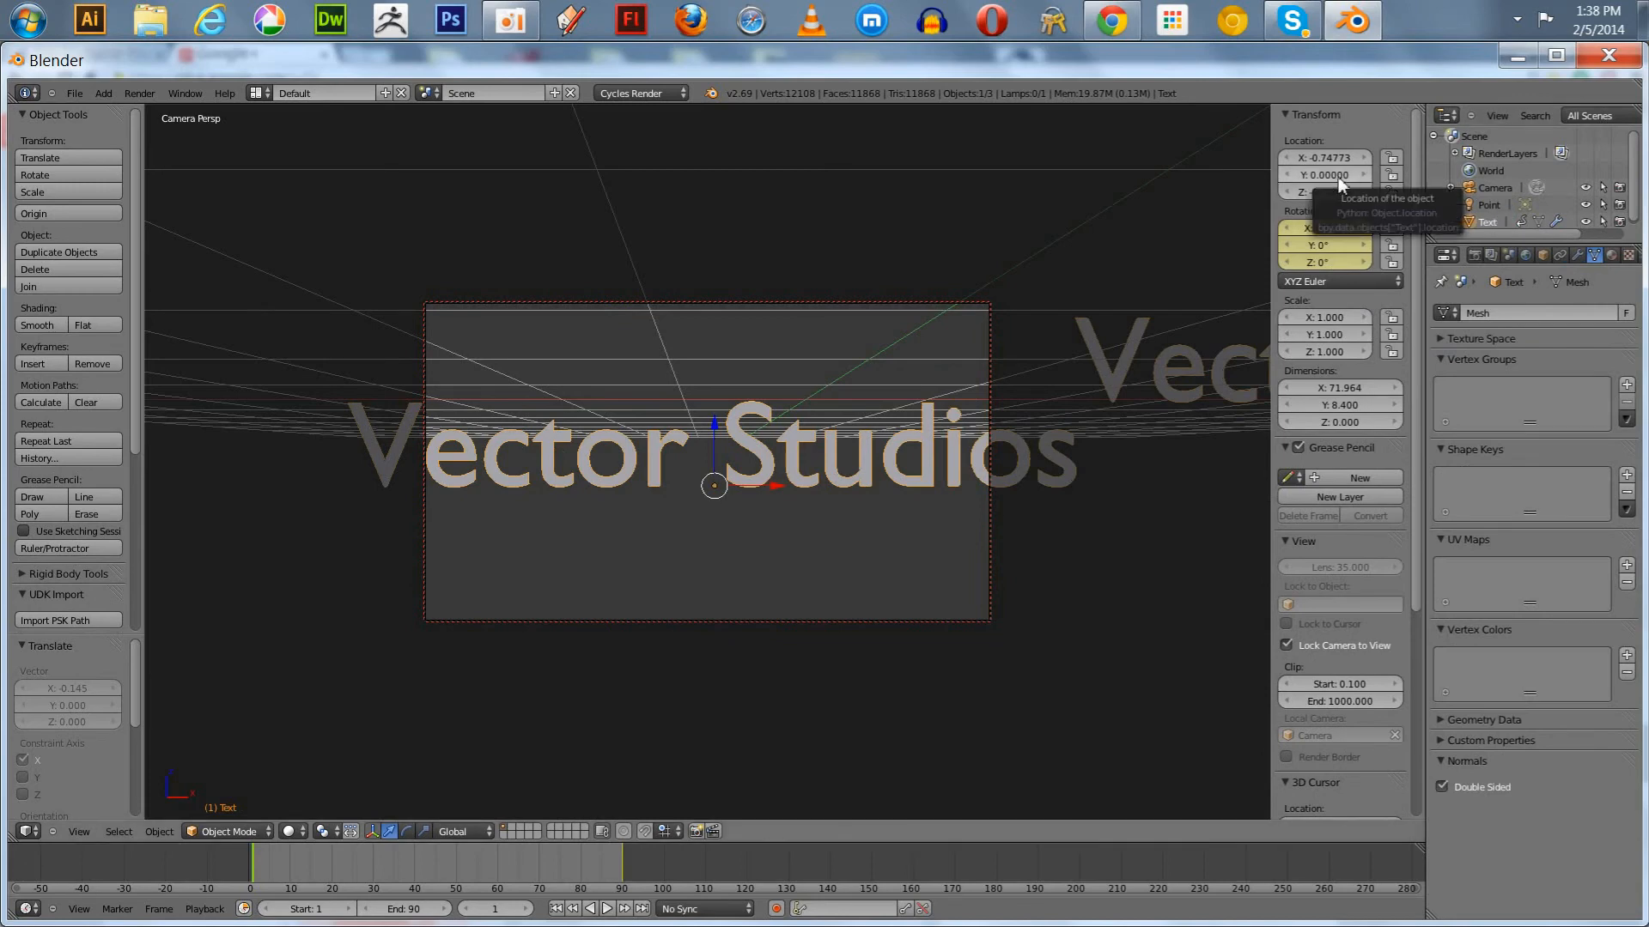
left_click_drag(1337, 177, 1353, 176)
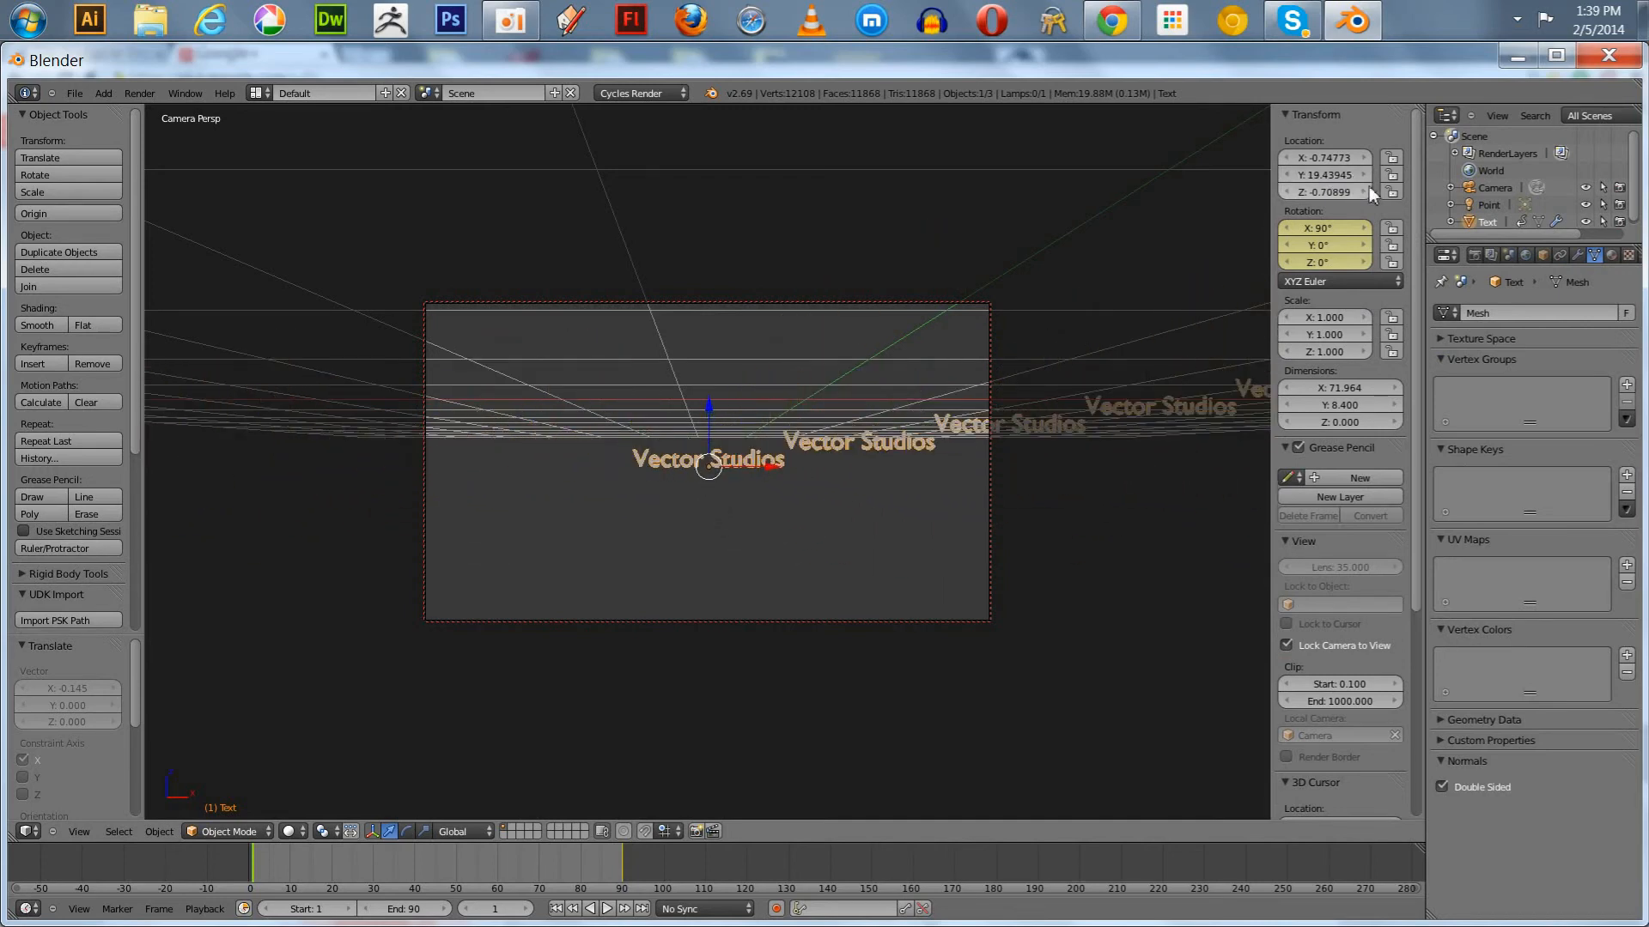
key("minus")
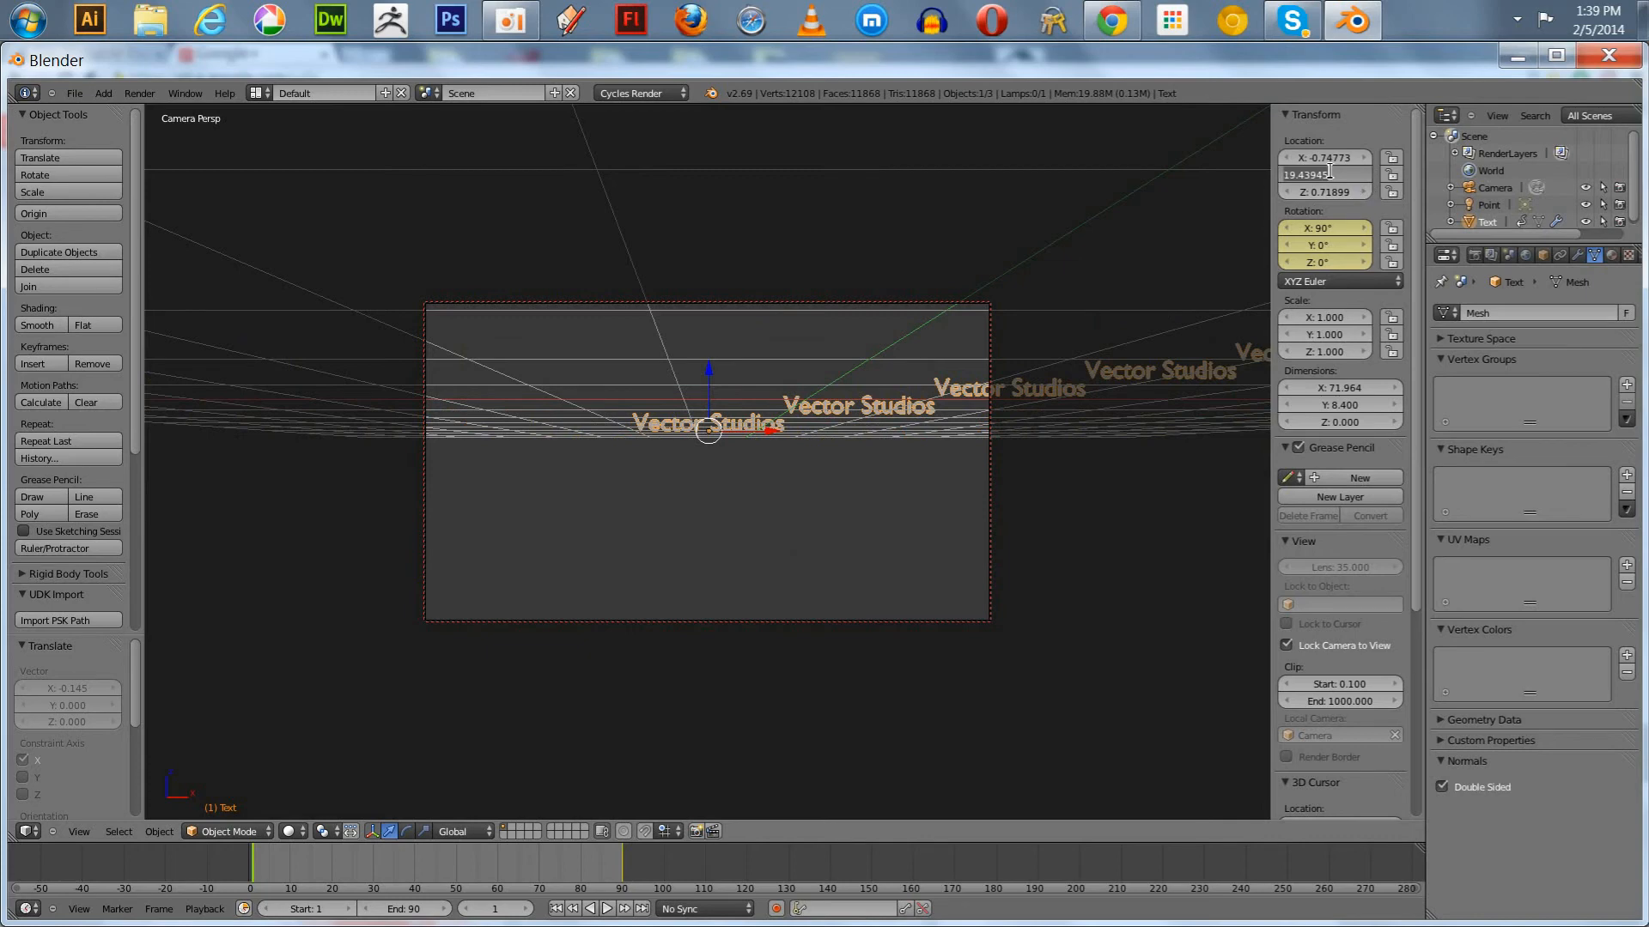
key("BackSpace")
type("-15")
key("Return")
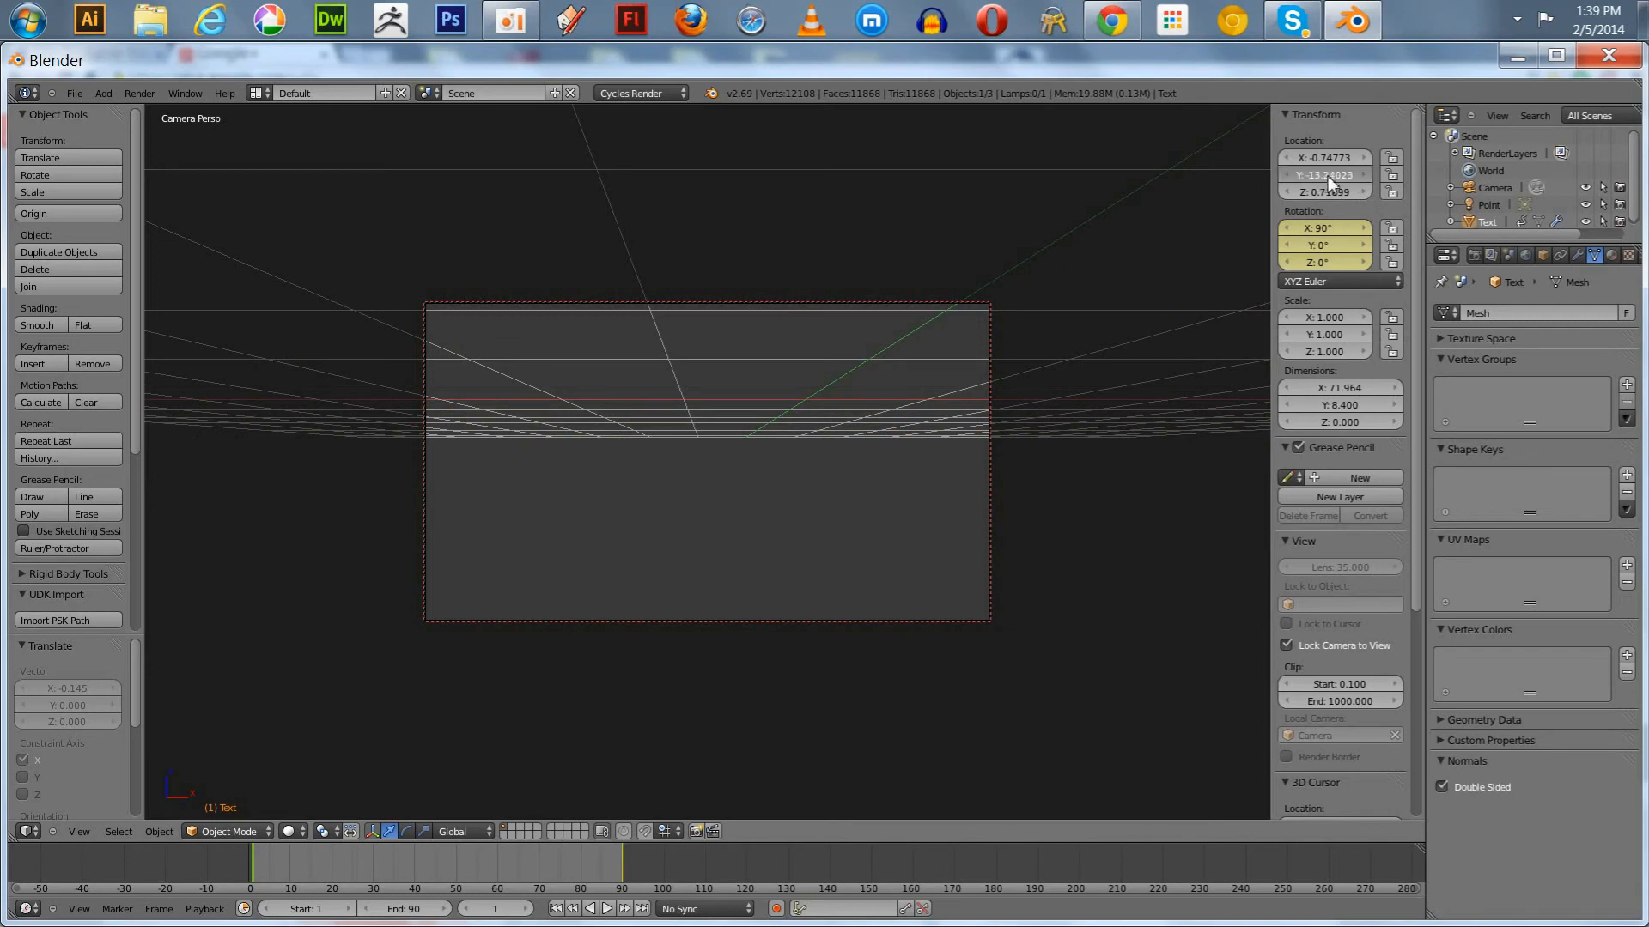
mouse_move(1302, 177)
left_mouse_down()
mouse_move(1359, 175)
mouse_move(1306, 179)
left_mouse_up()
left_click(1307, 179)
type("0")
key("Return")
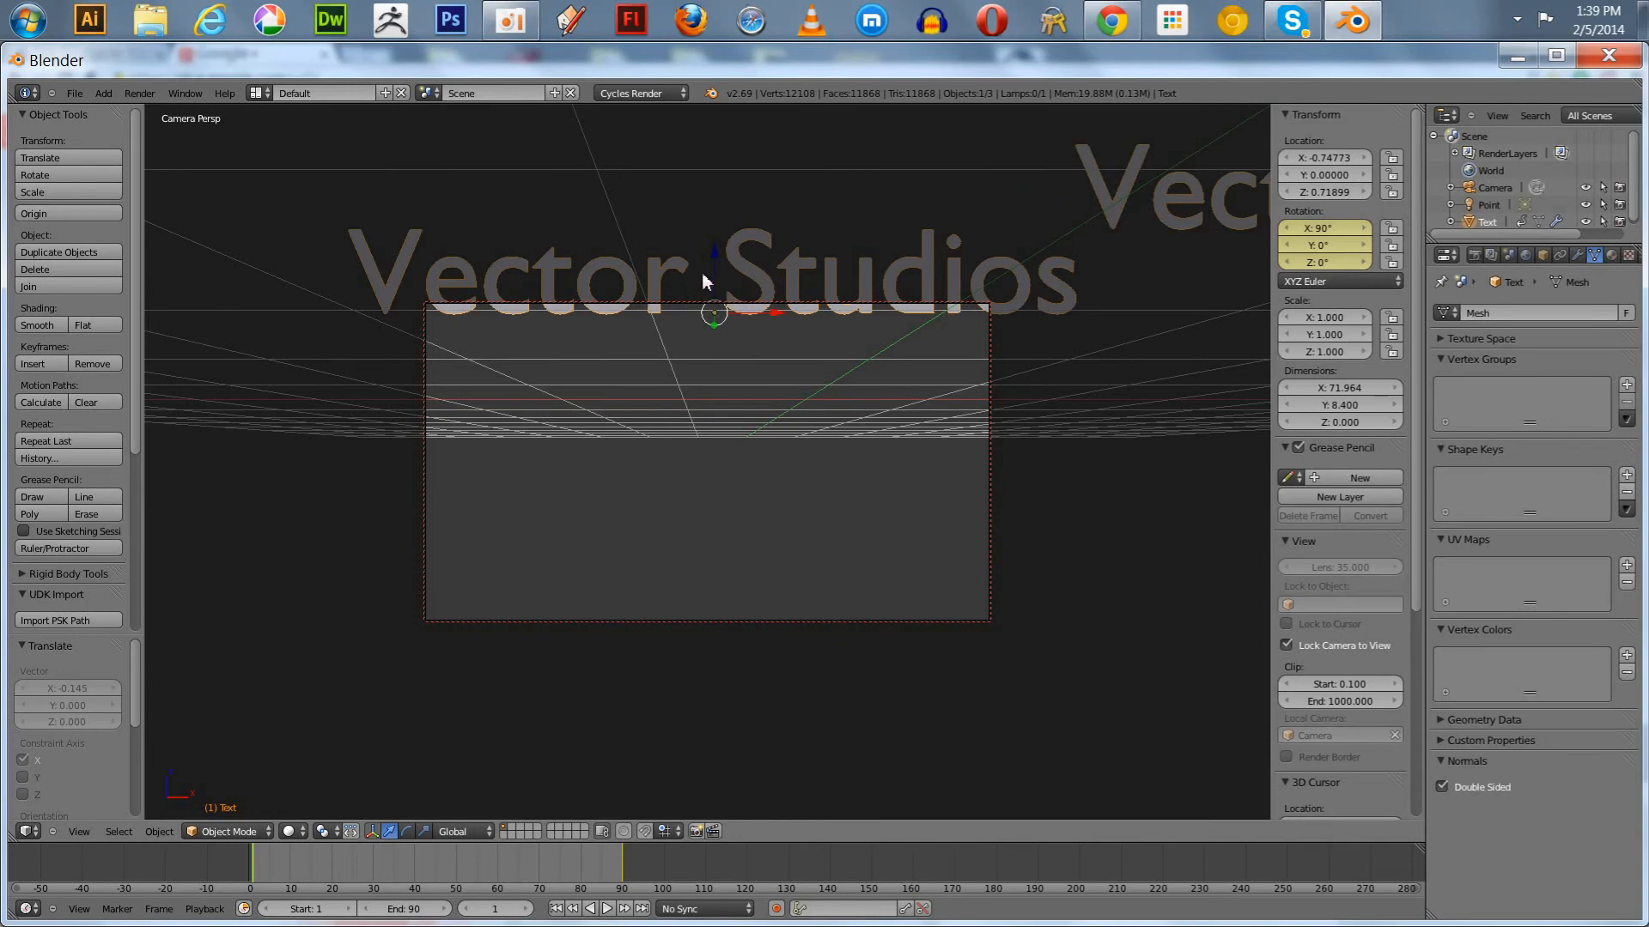
Lower the text array to a Z location of about -0.70 and push it back to a Y location of about 24.56.
left_click_drag(716, 261, 757, 465)
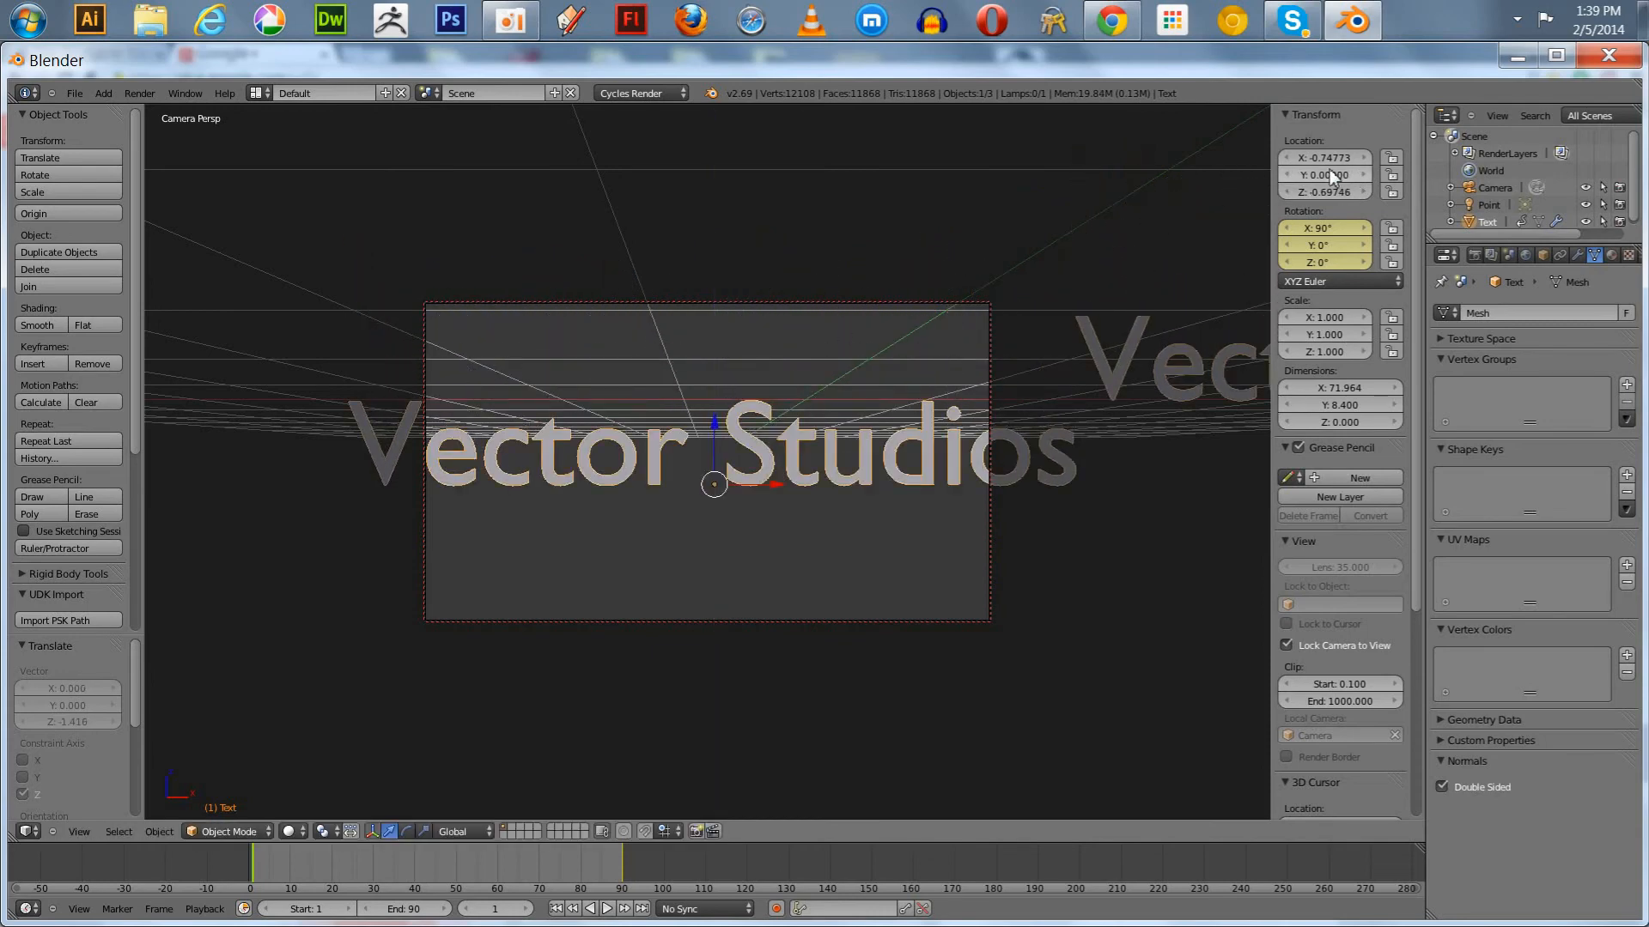
left_click(1286, 172)
left_click(1286, 172)
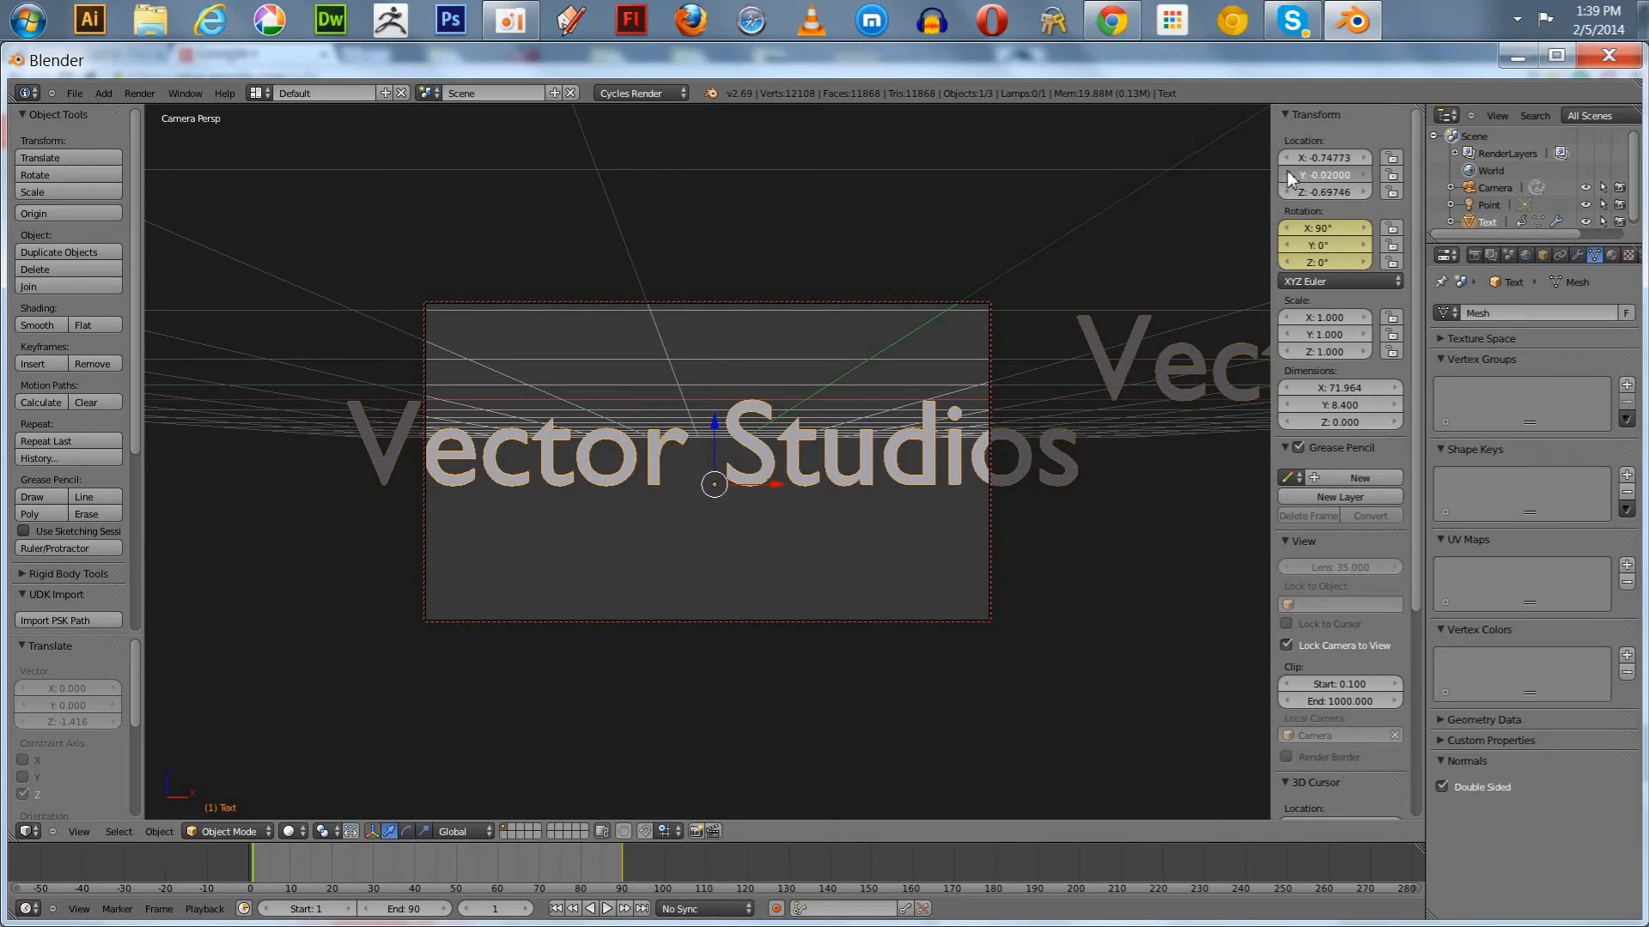
left_click(1358, 171)
left_click(1358, 172)
left_click(1358, 172)
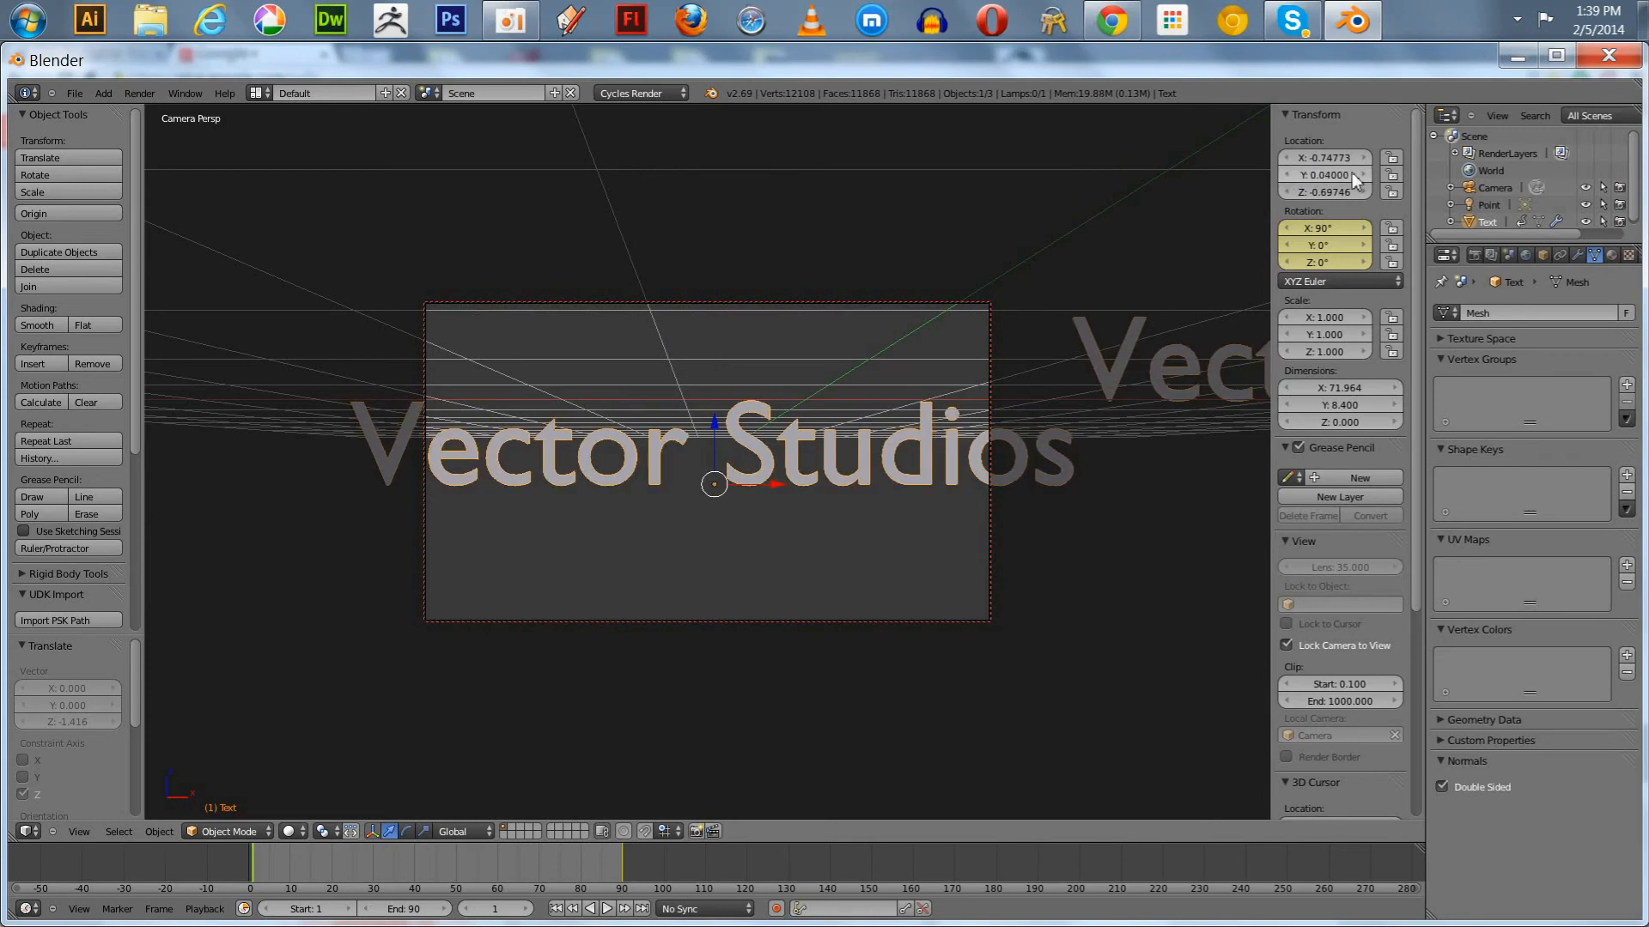
left_click_drag(1351, 172, 1368, 182)
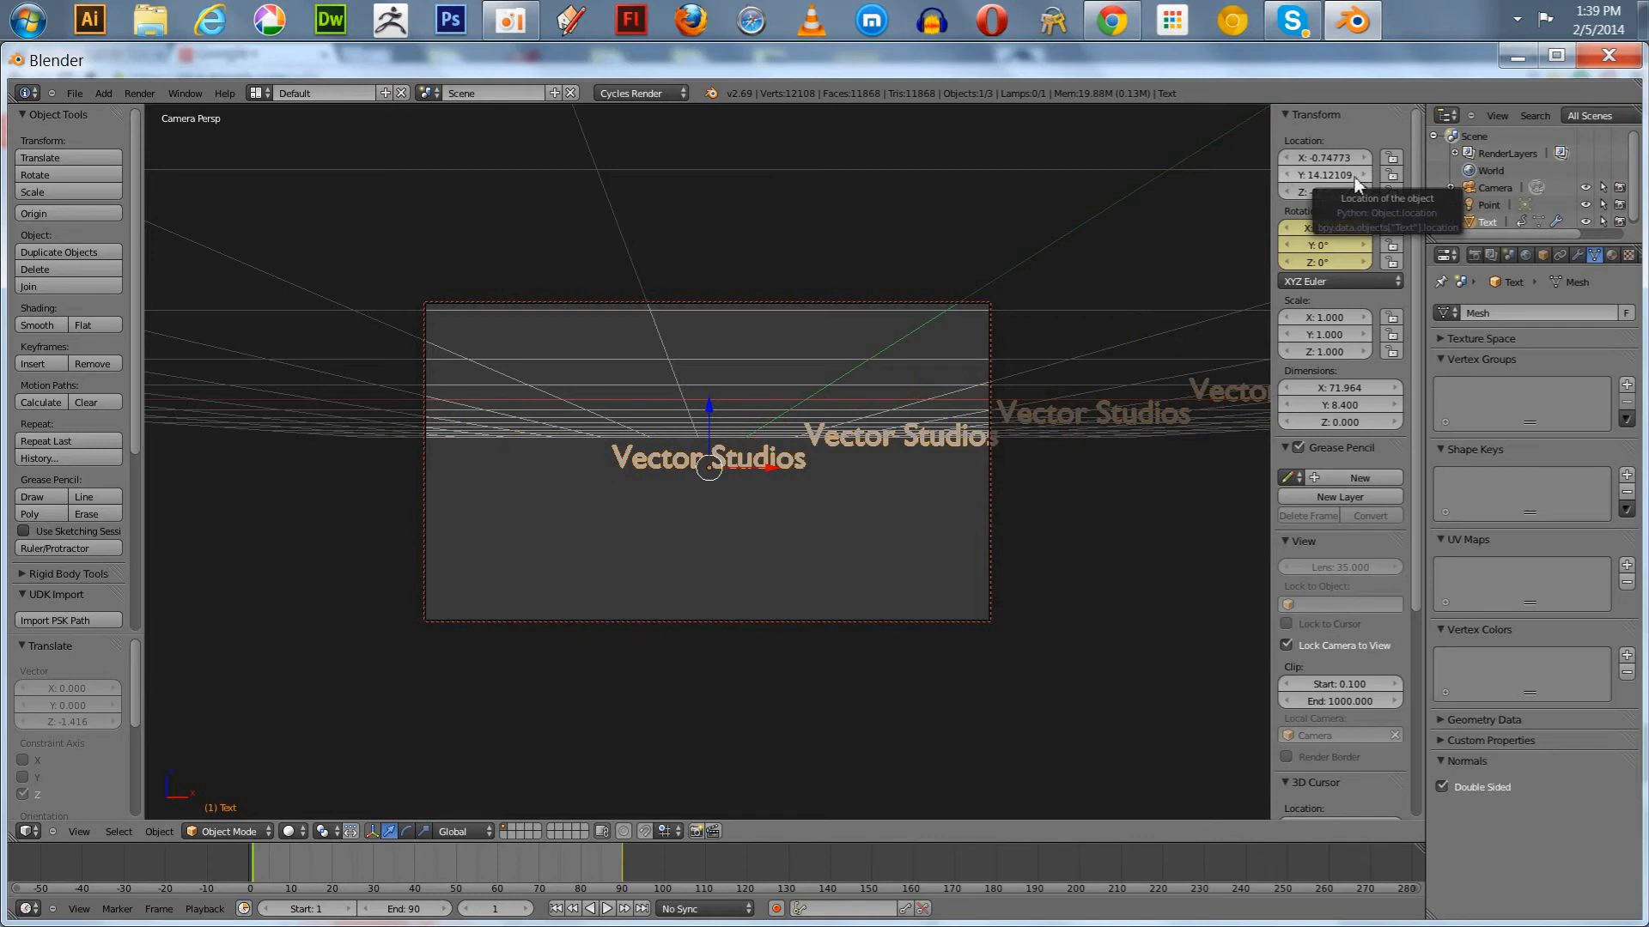
left_click_drag(1348, 172, 1361, 173)
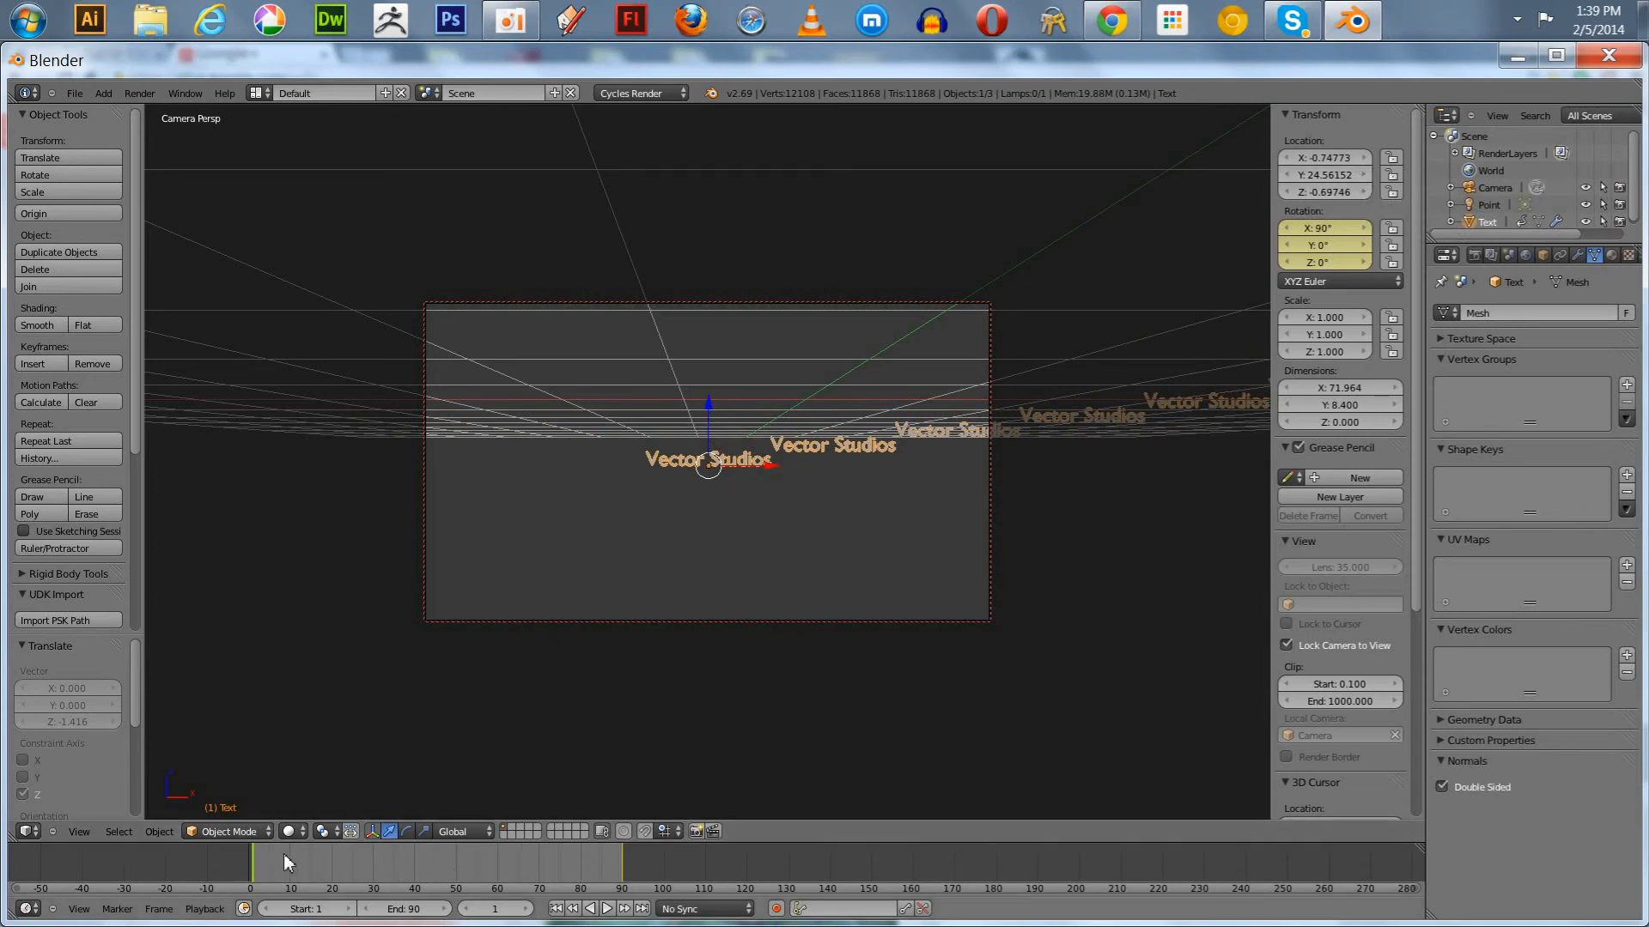
Keyframe the text's location at frame 1, and again at frame 90 with the text brought forward along Y to nearly fill the camera frame's width.
left_click_drag(287, 862, 253, 861)
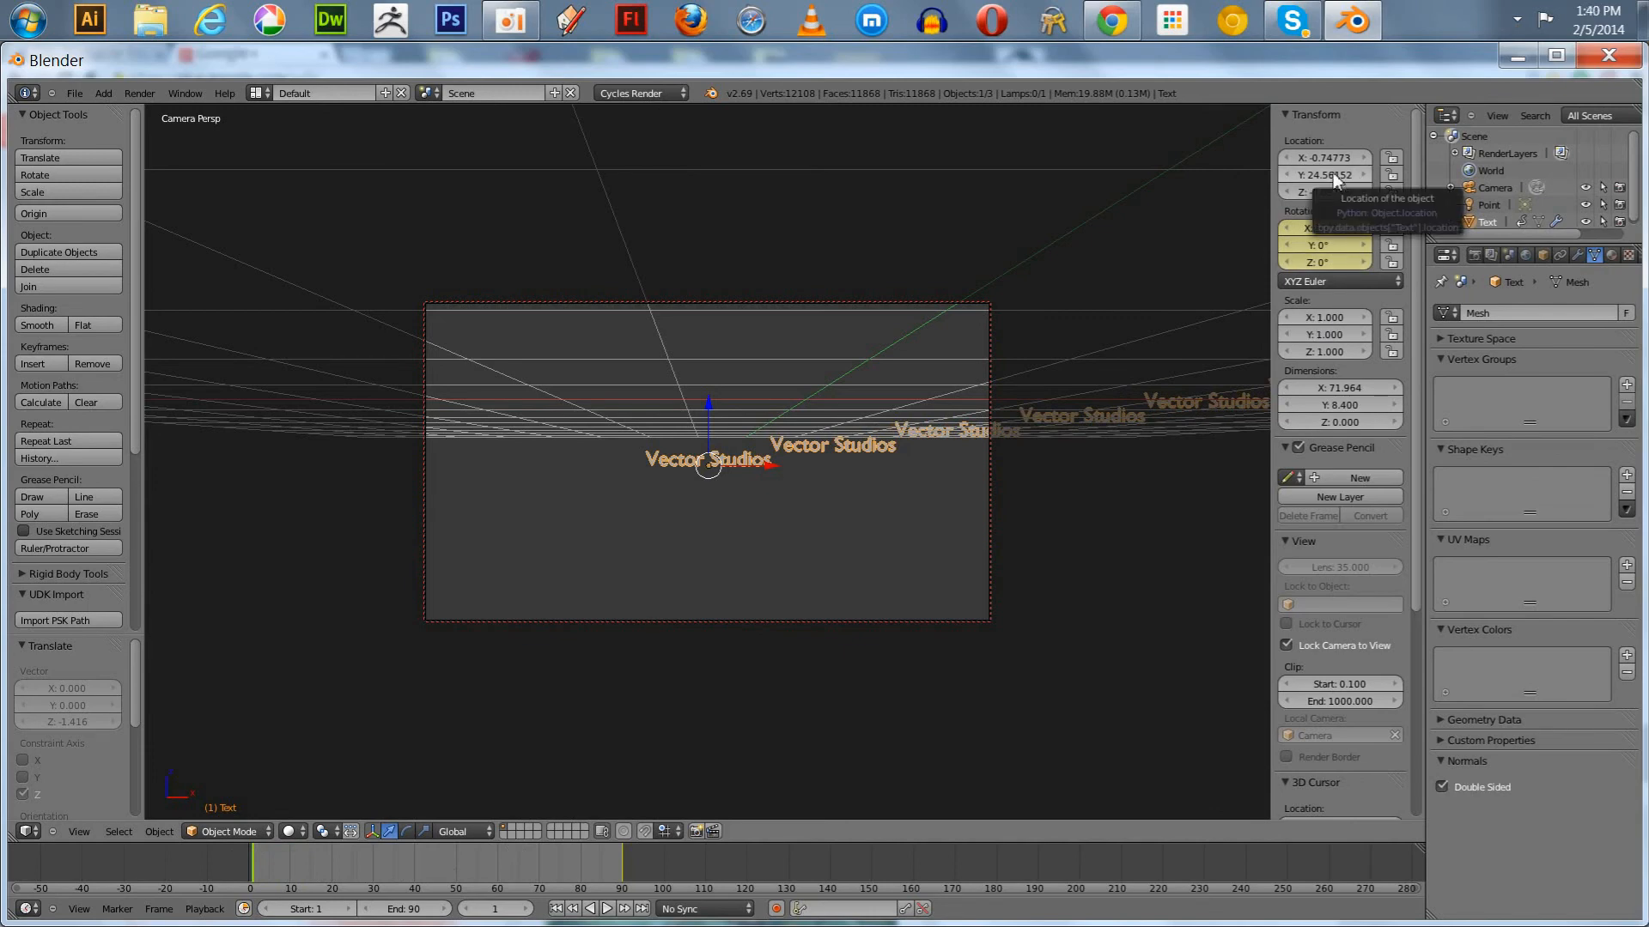
key("i")
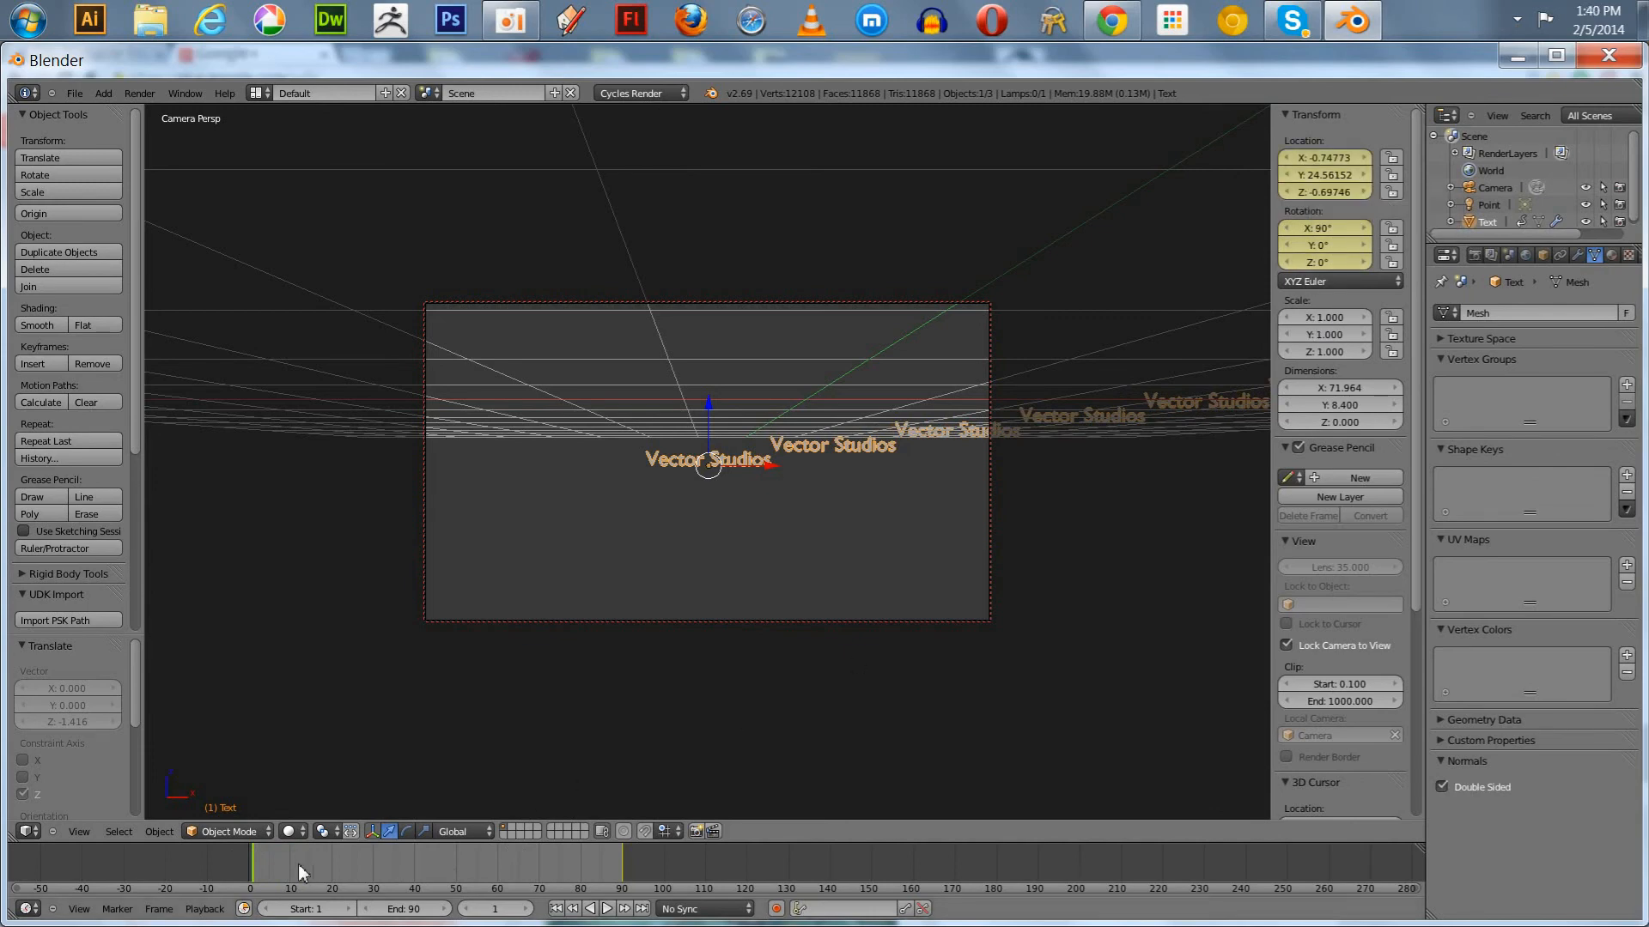
left_click_drag(249, 869, 622, 864)
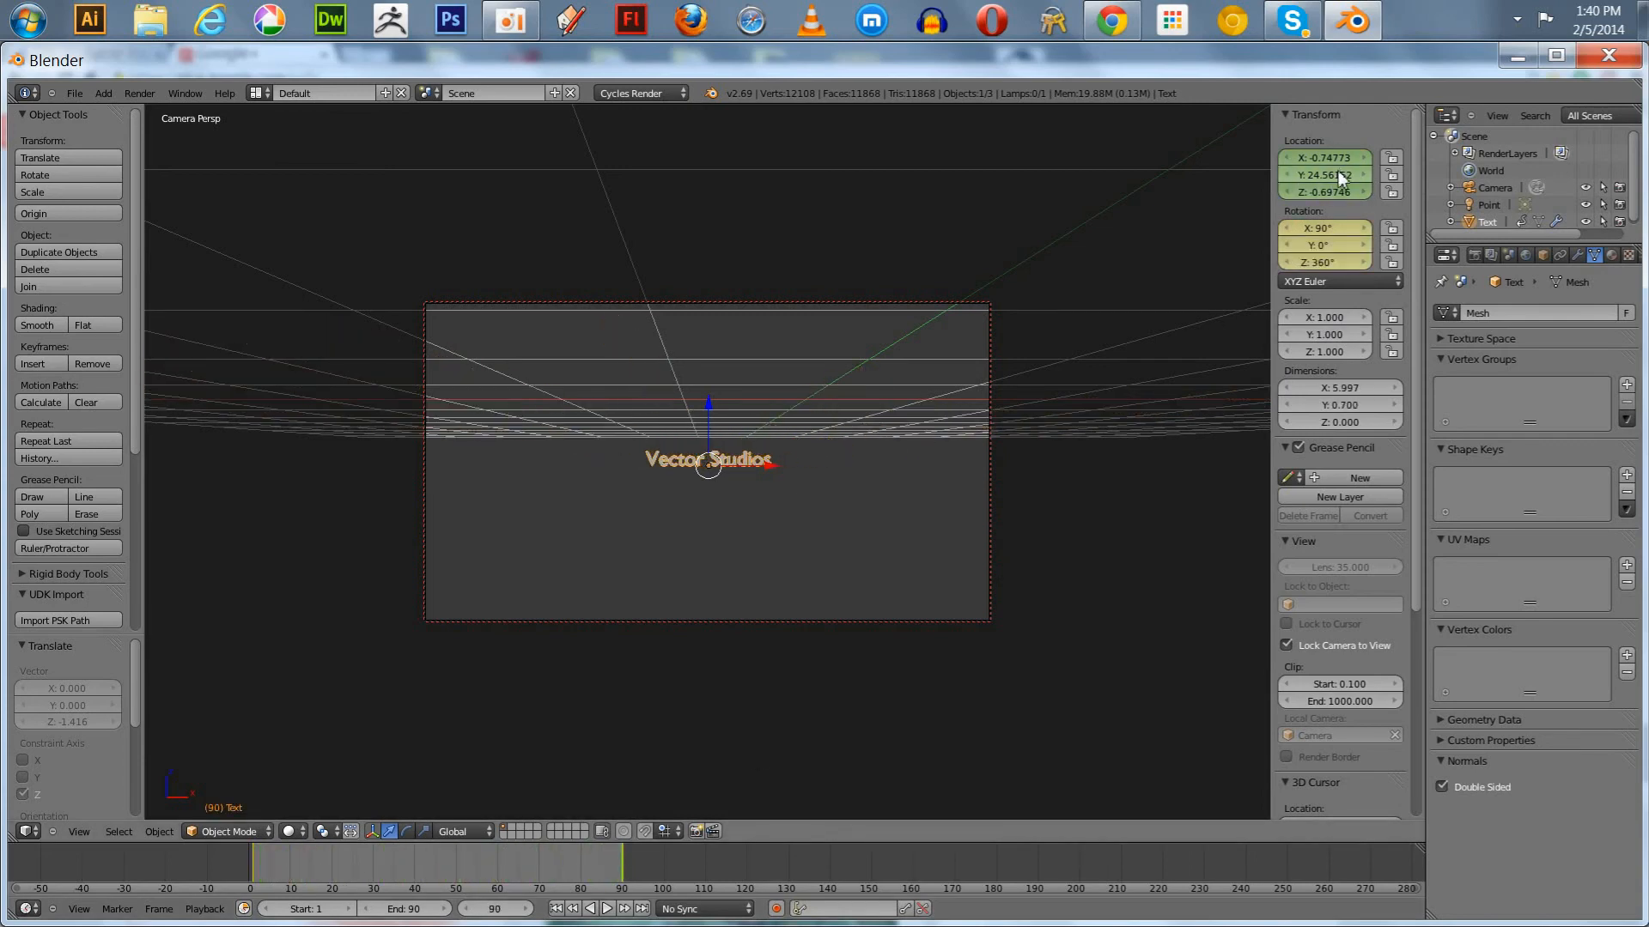
left_click_drag(1317, 177, 1296, 168)
key("i")
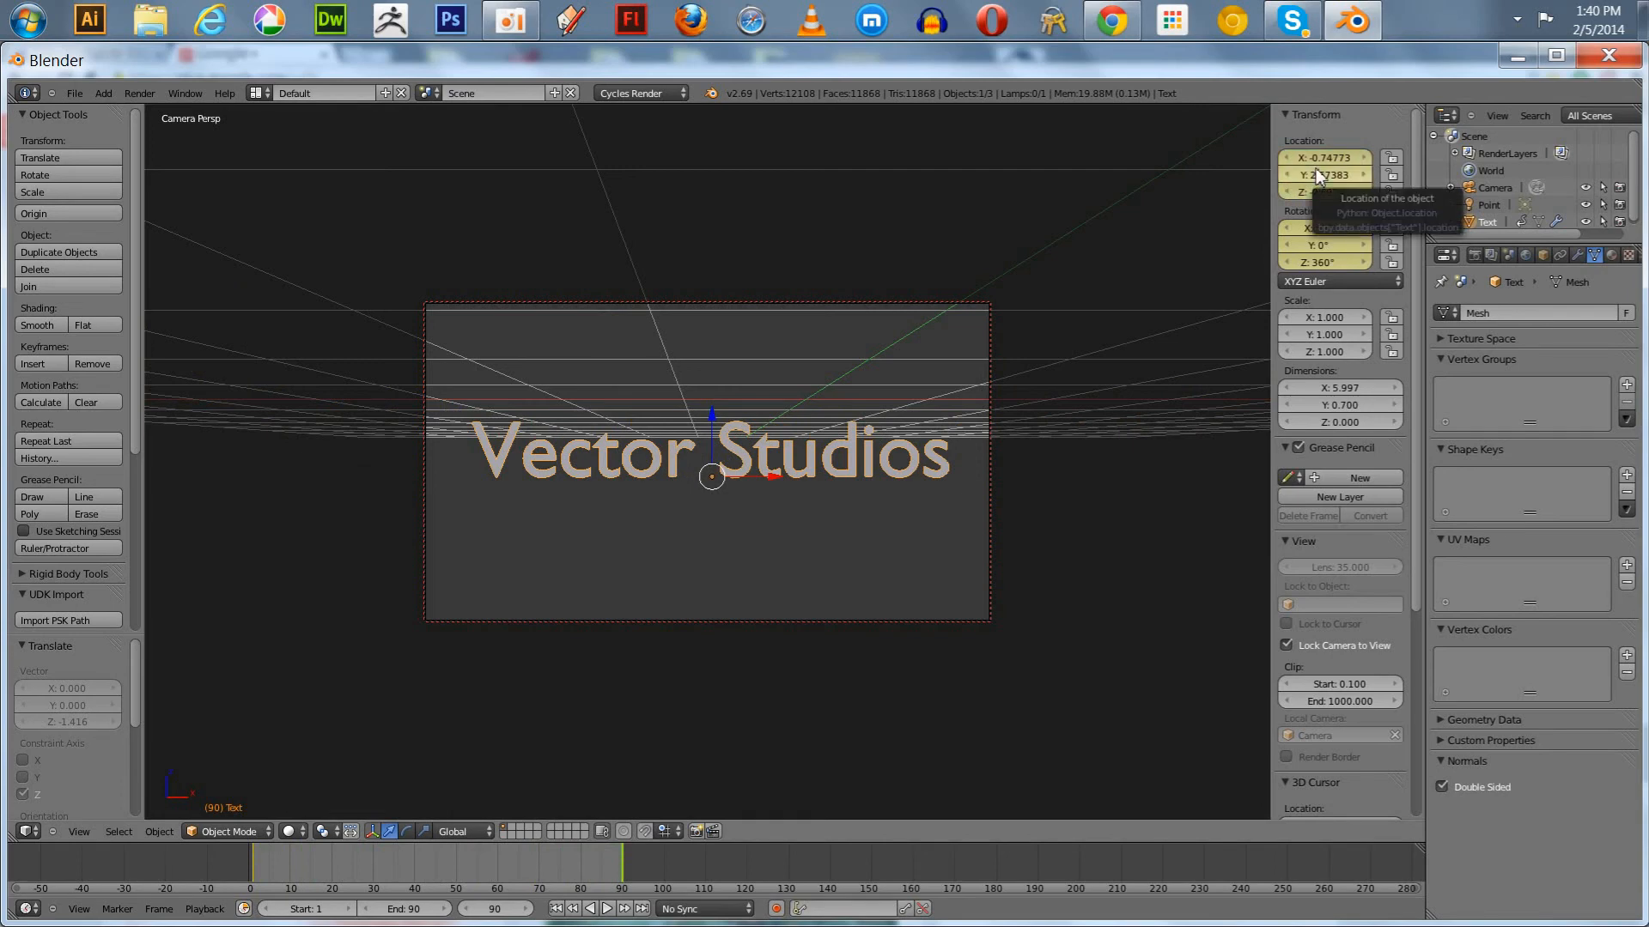
Play the animation from the first frame to check how the text copies rotate, merge and approach the camera.
left_click(556, 909)
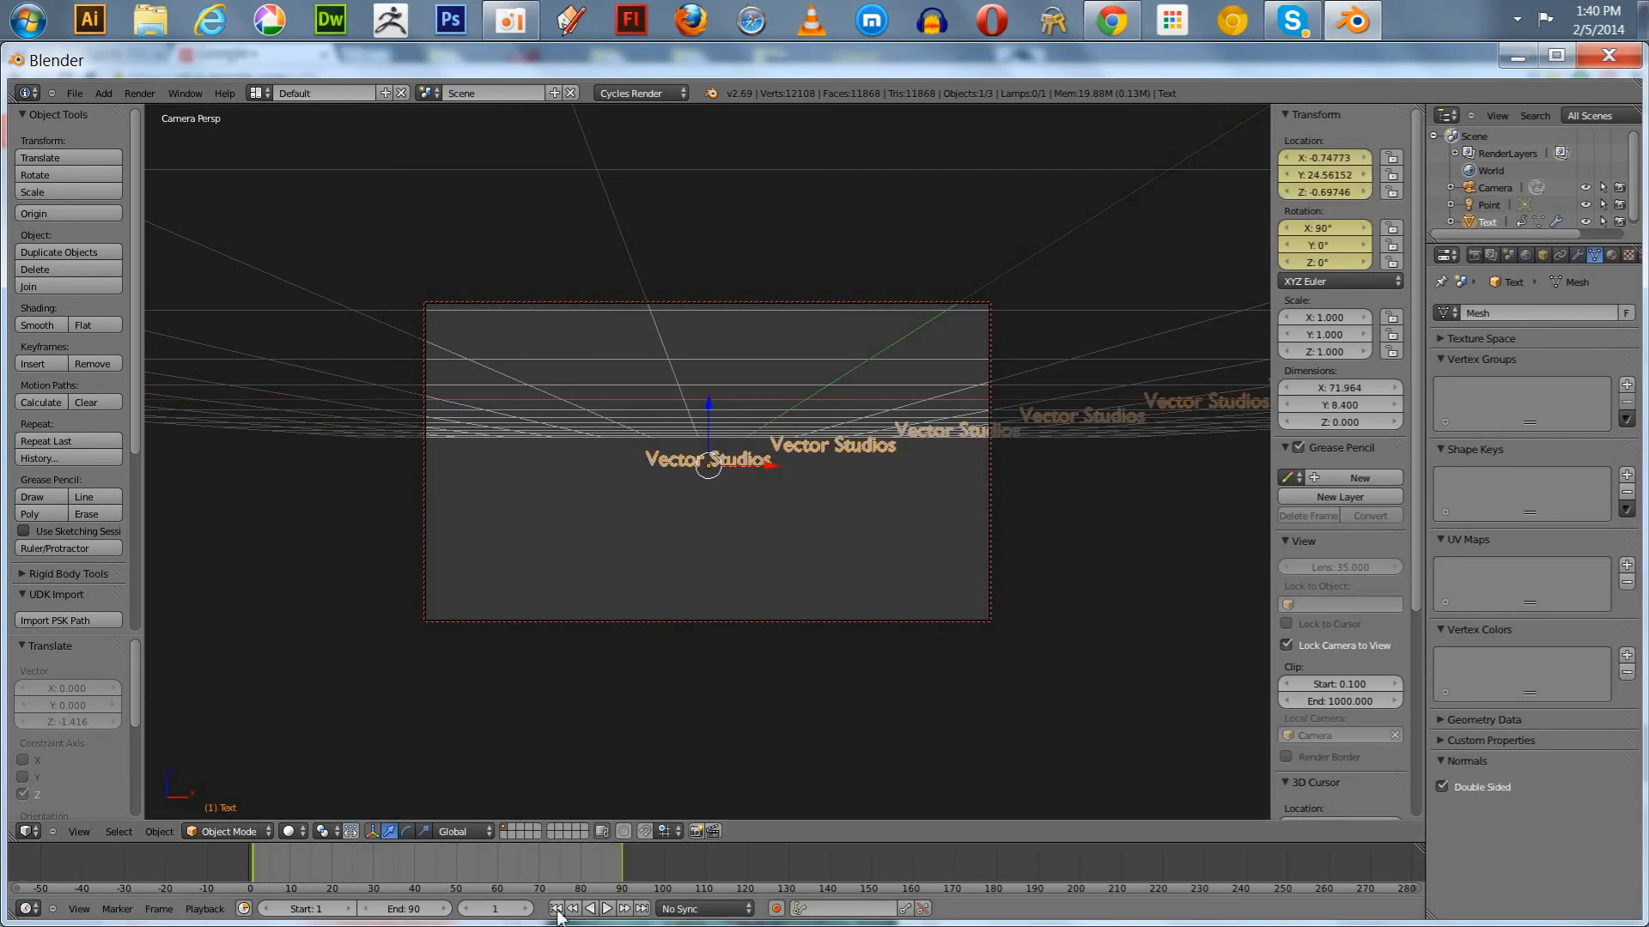
left_click(605, 909)
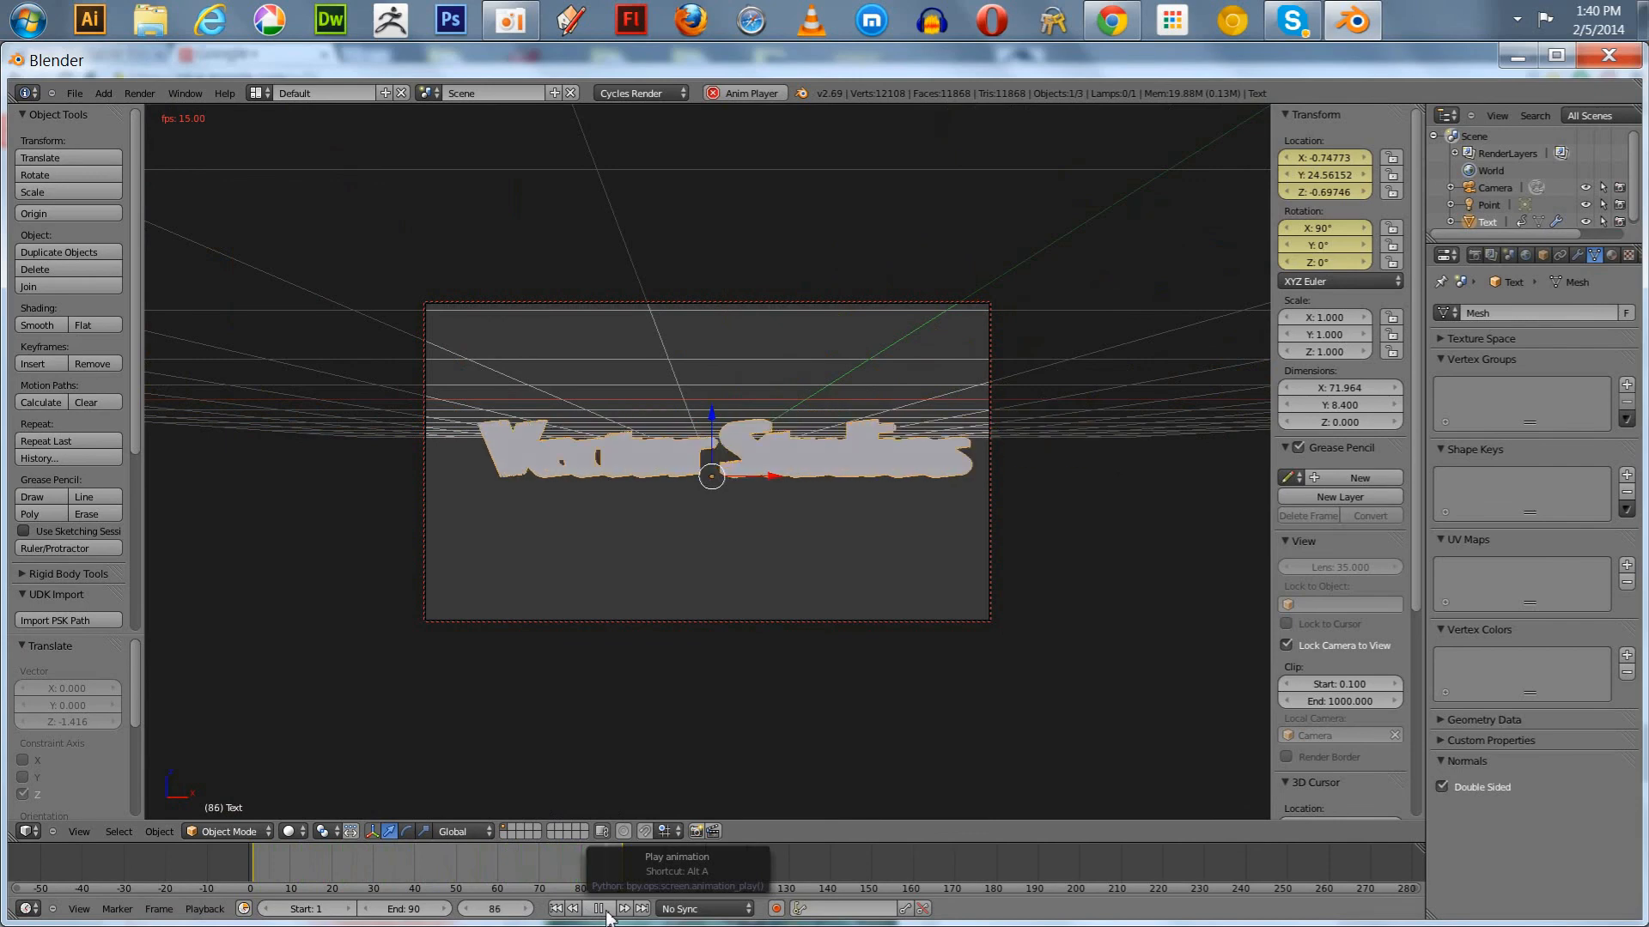
left_click(599, 908)
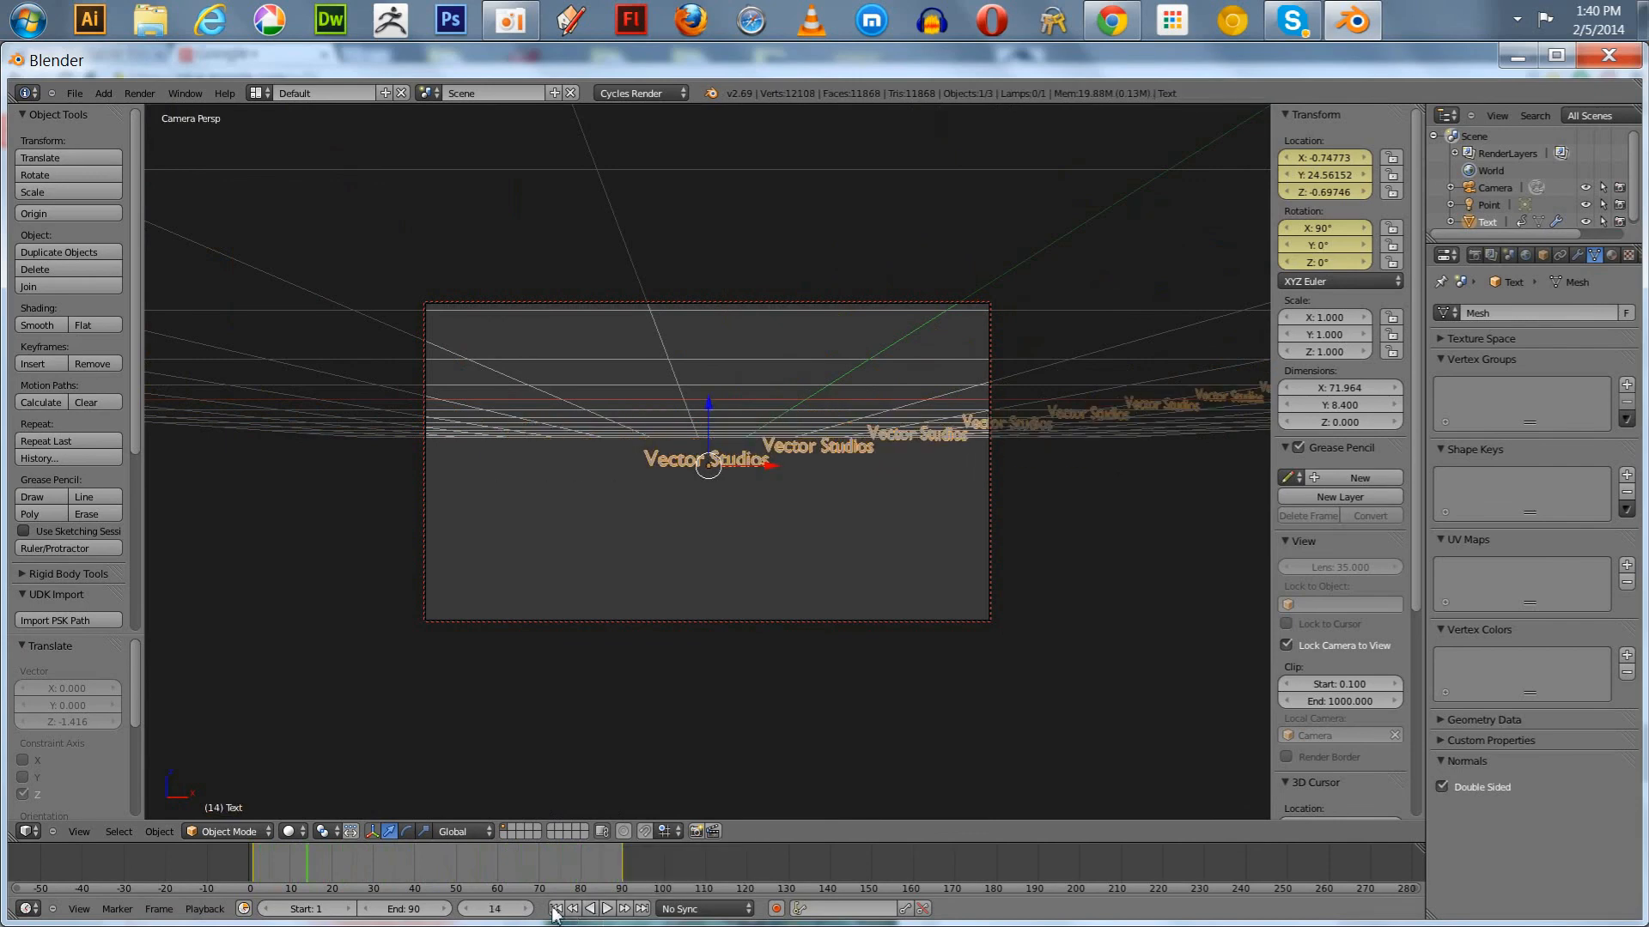
left_click(555, 909)
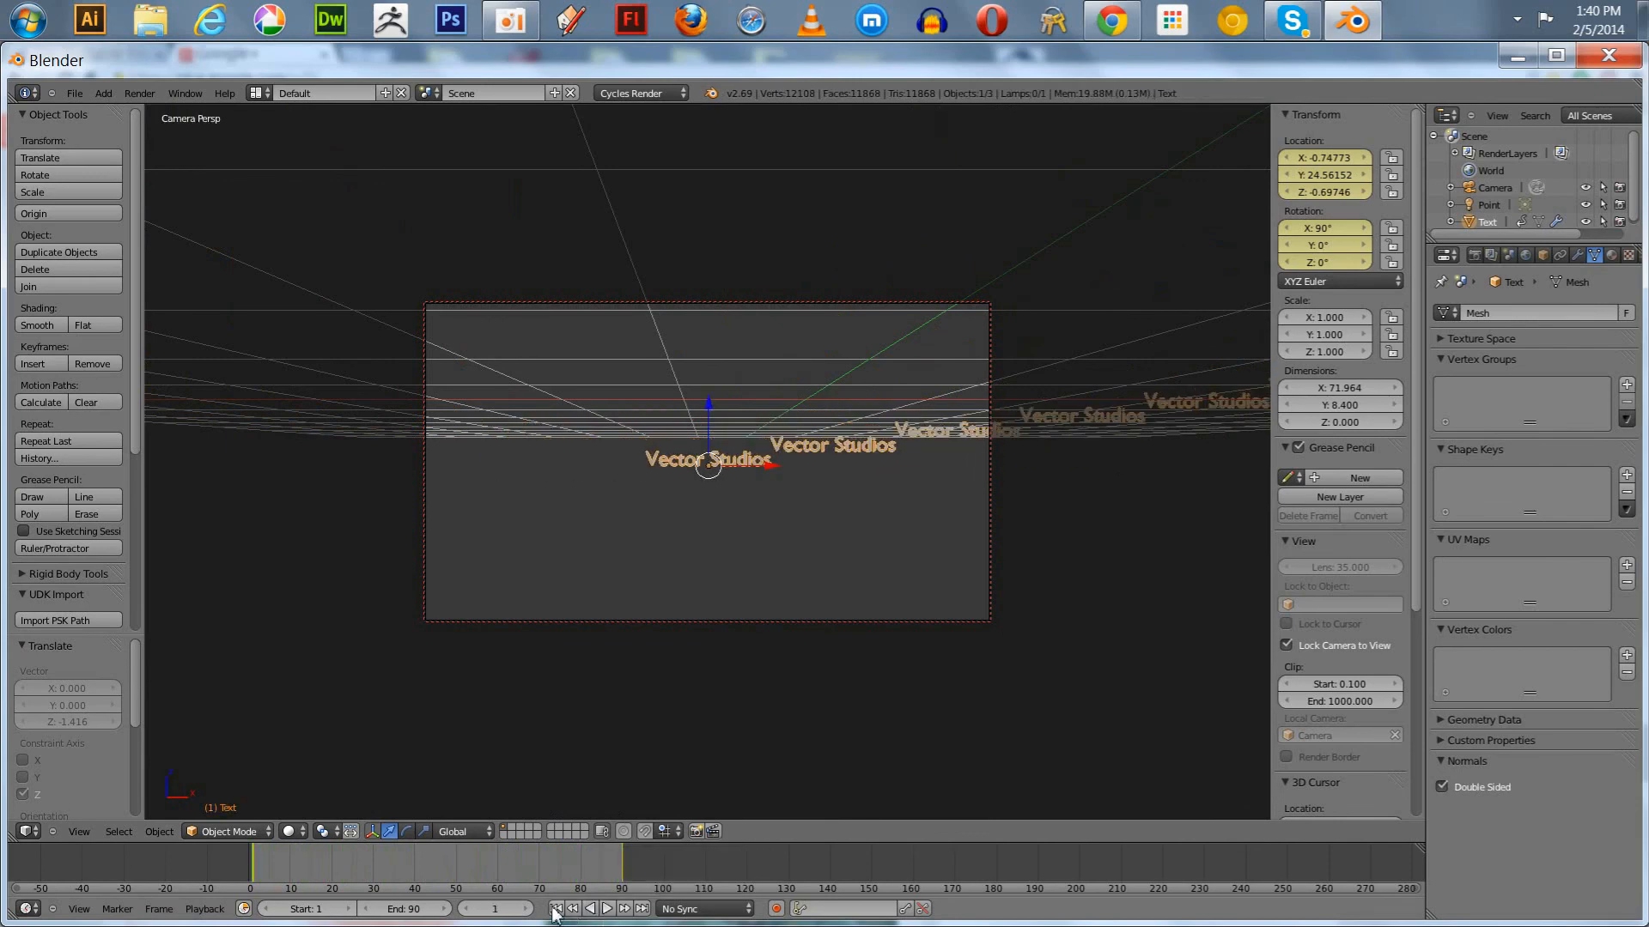
left_click(289, 831)
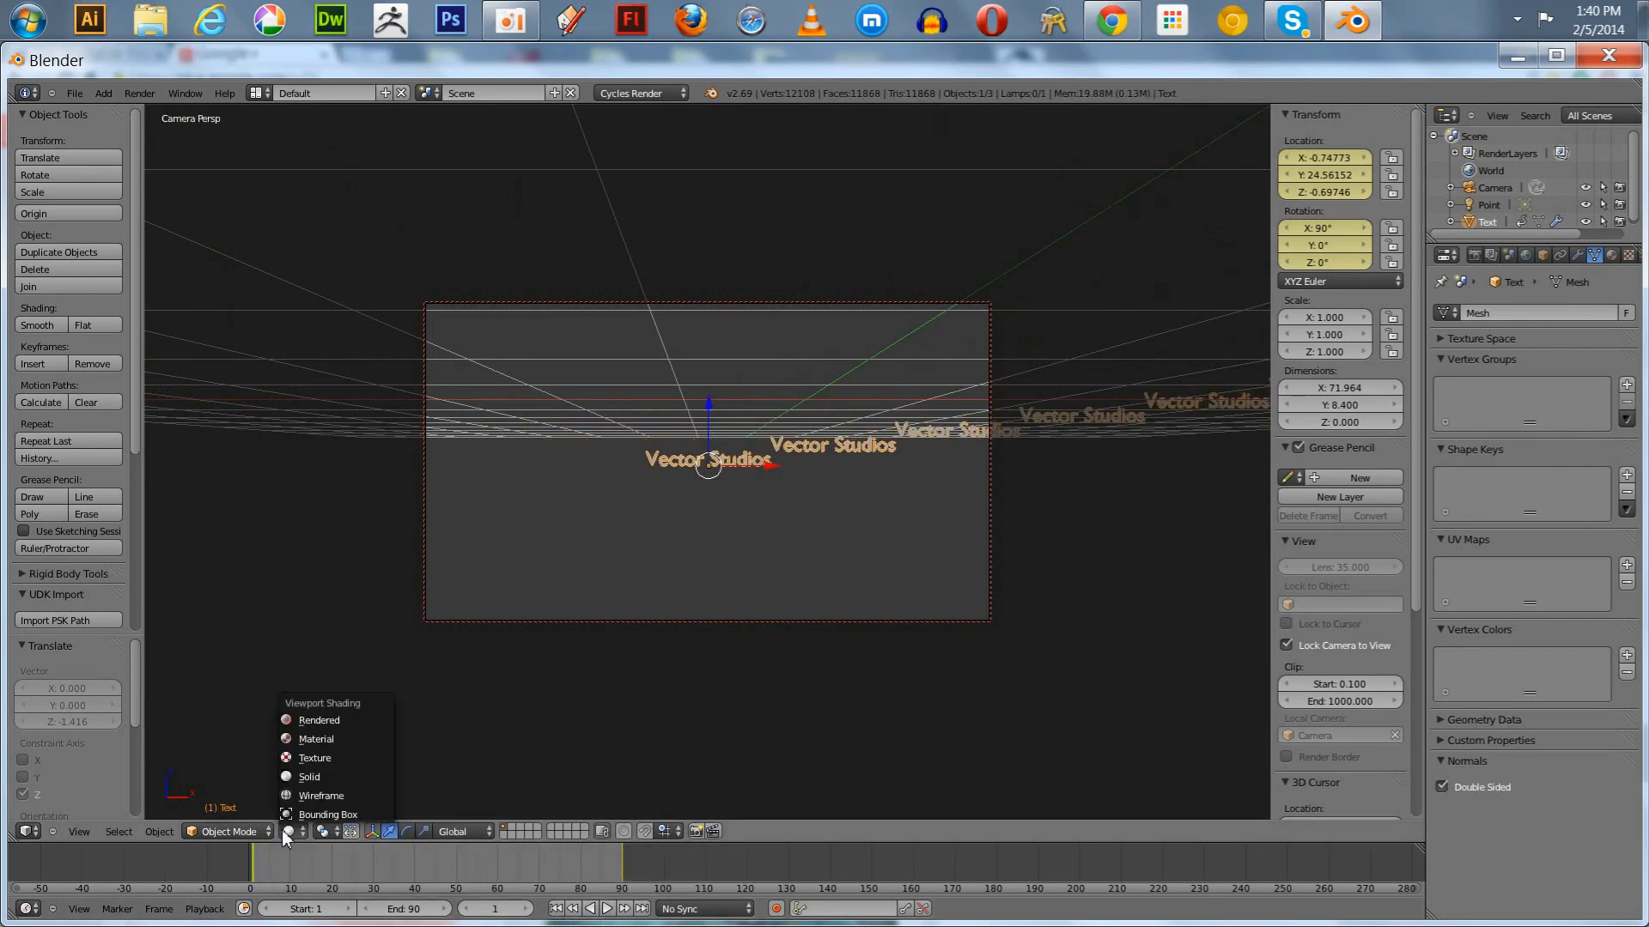
left_click(607, 908)
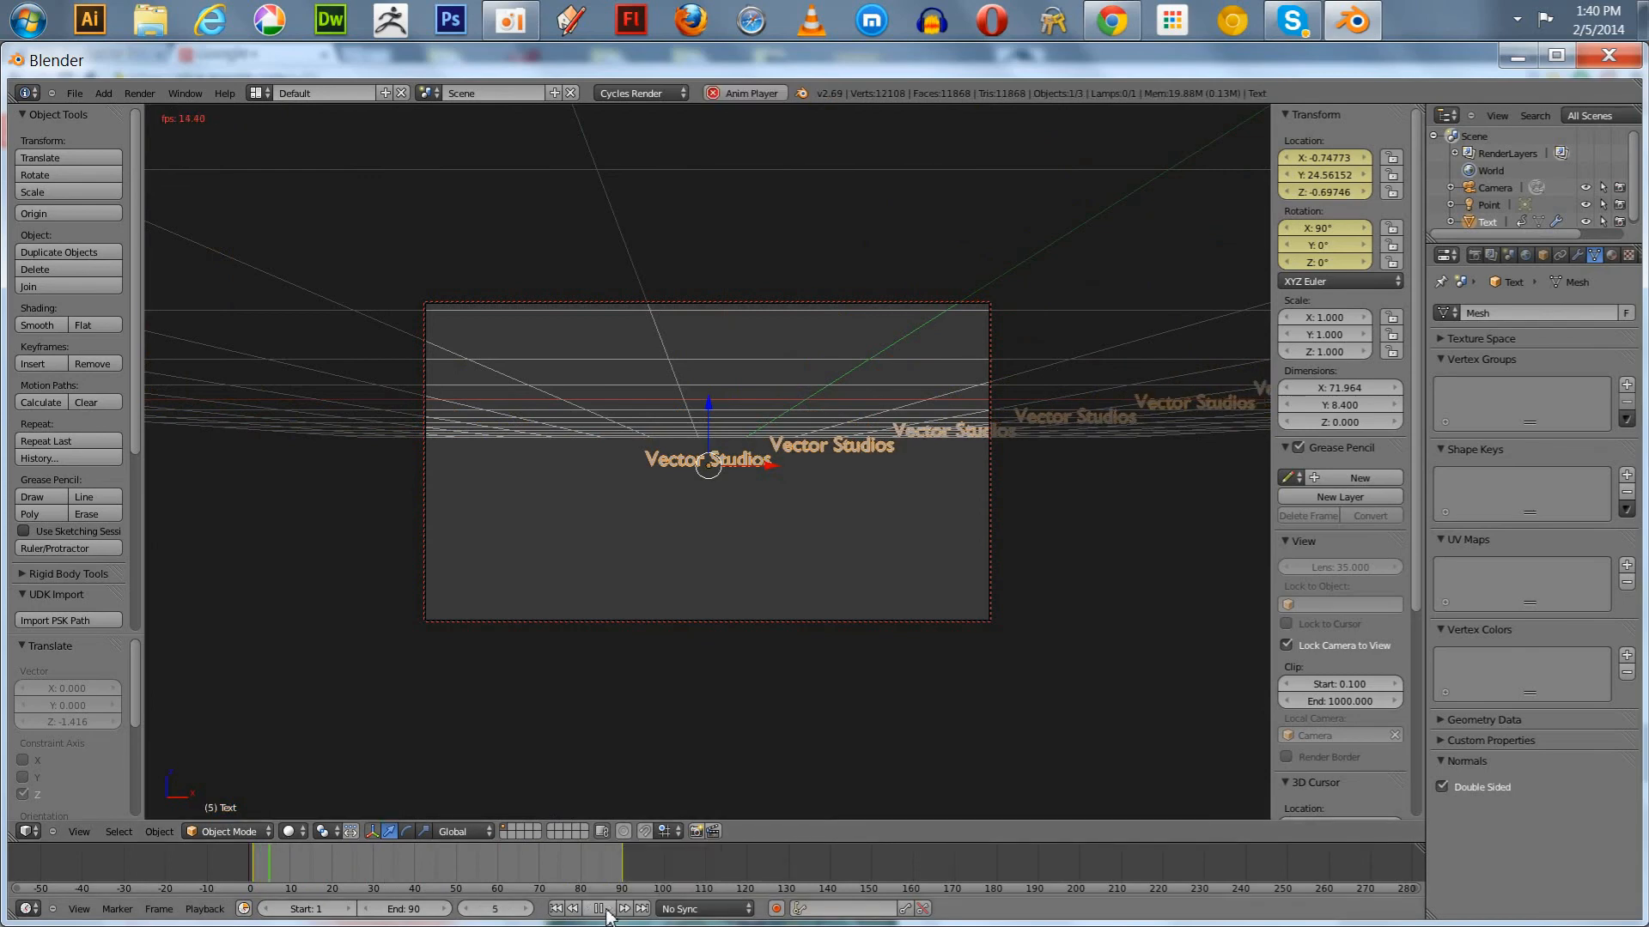
left_click(600, 909)
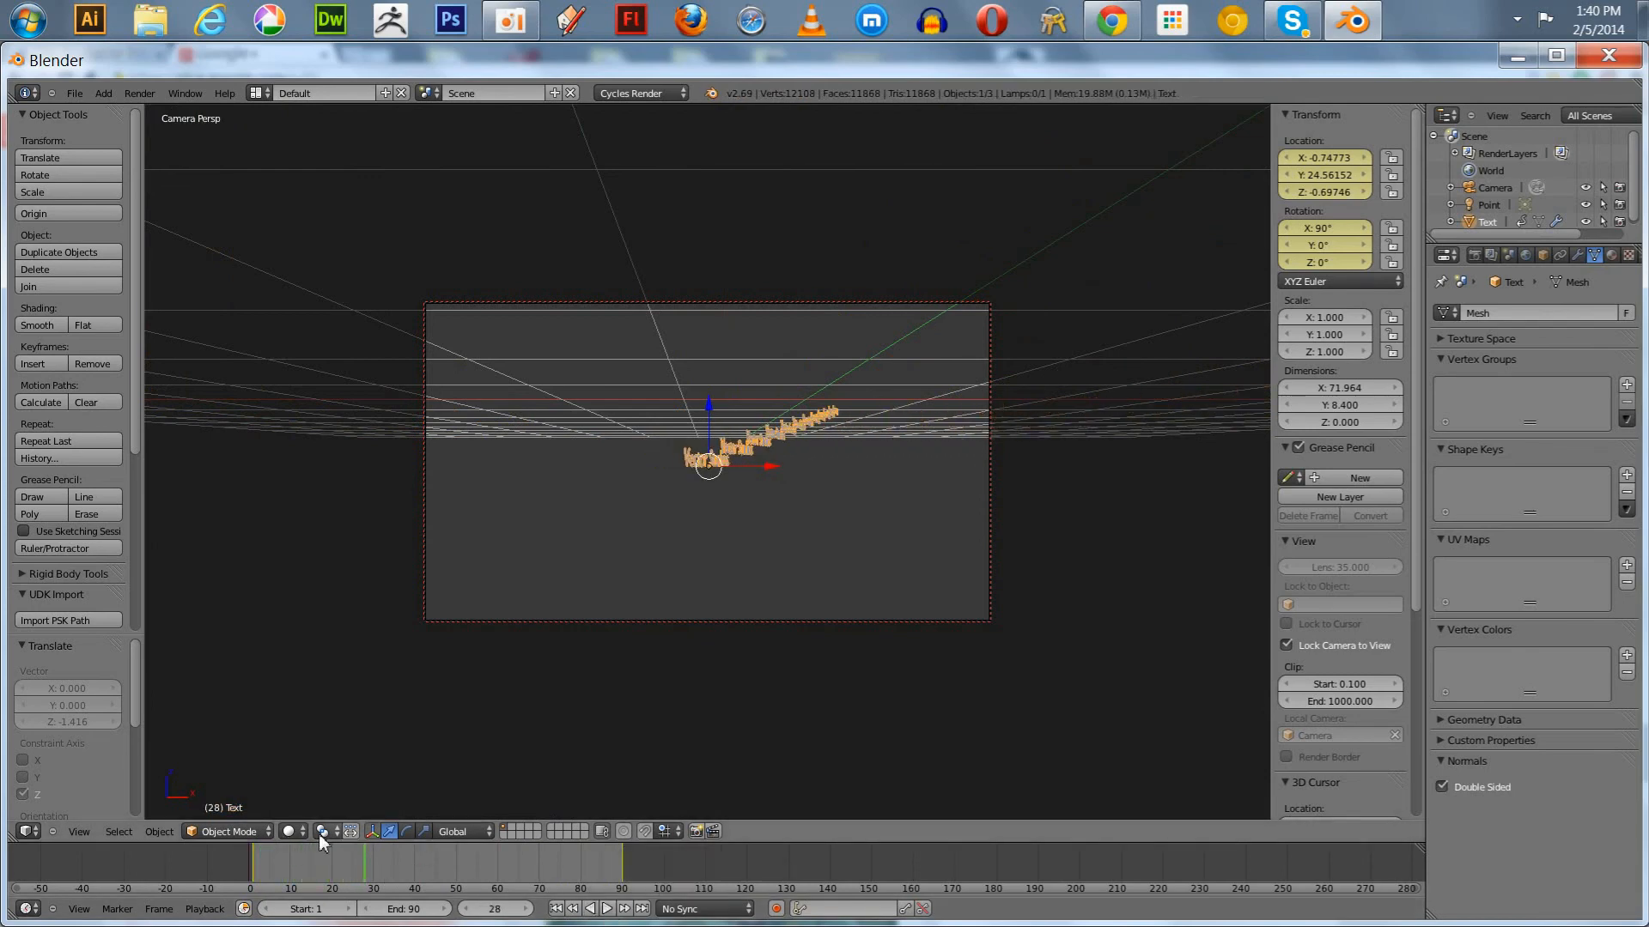
Set the viewport shading to Rendered and play the animation to preview the glowing text's colour change.
left_click(287, 831)
left_click(286, 833)
left_click(288, 837)
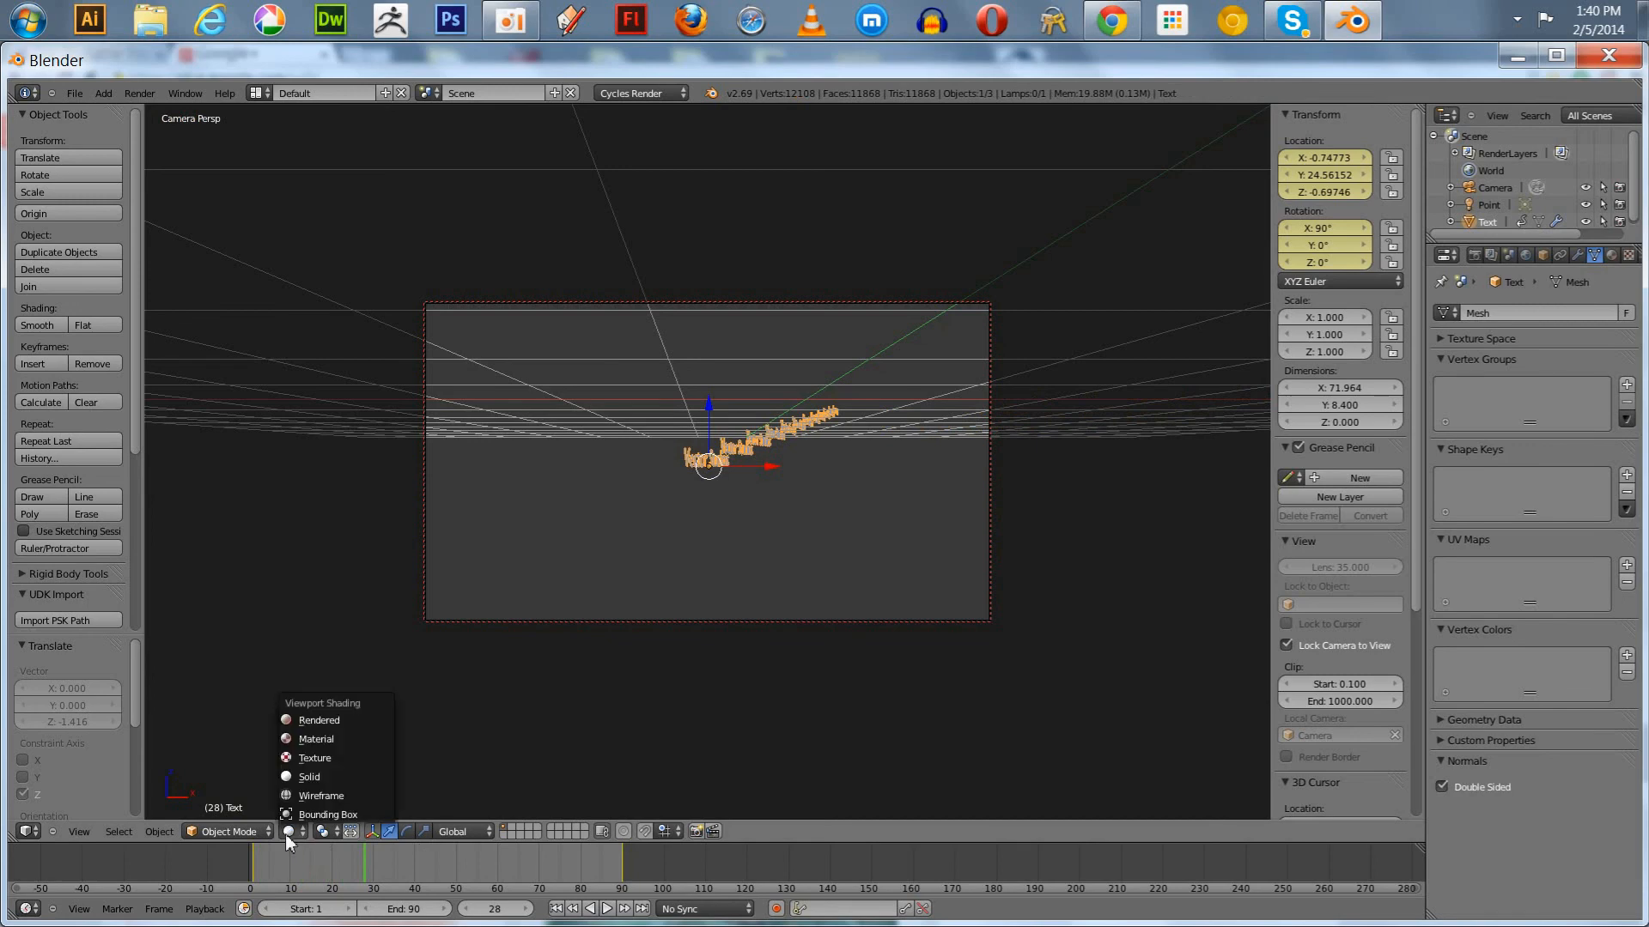
left_click(301, 727)
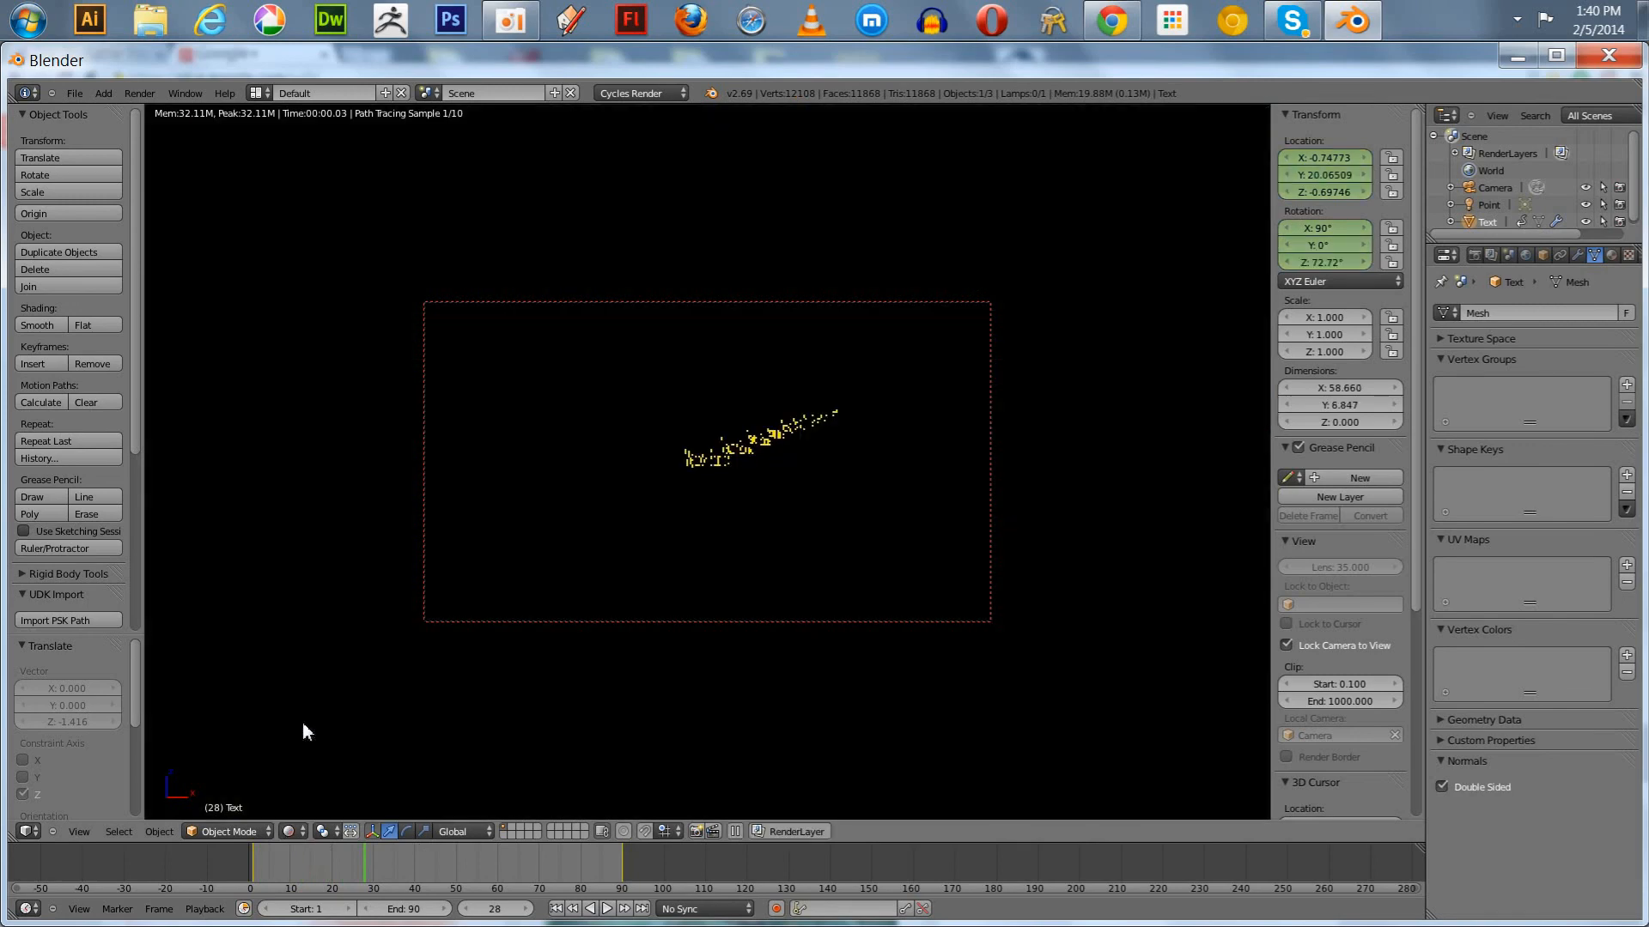
left_click(606, 909)
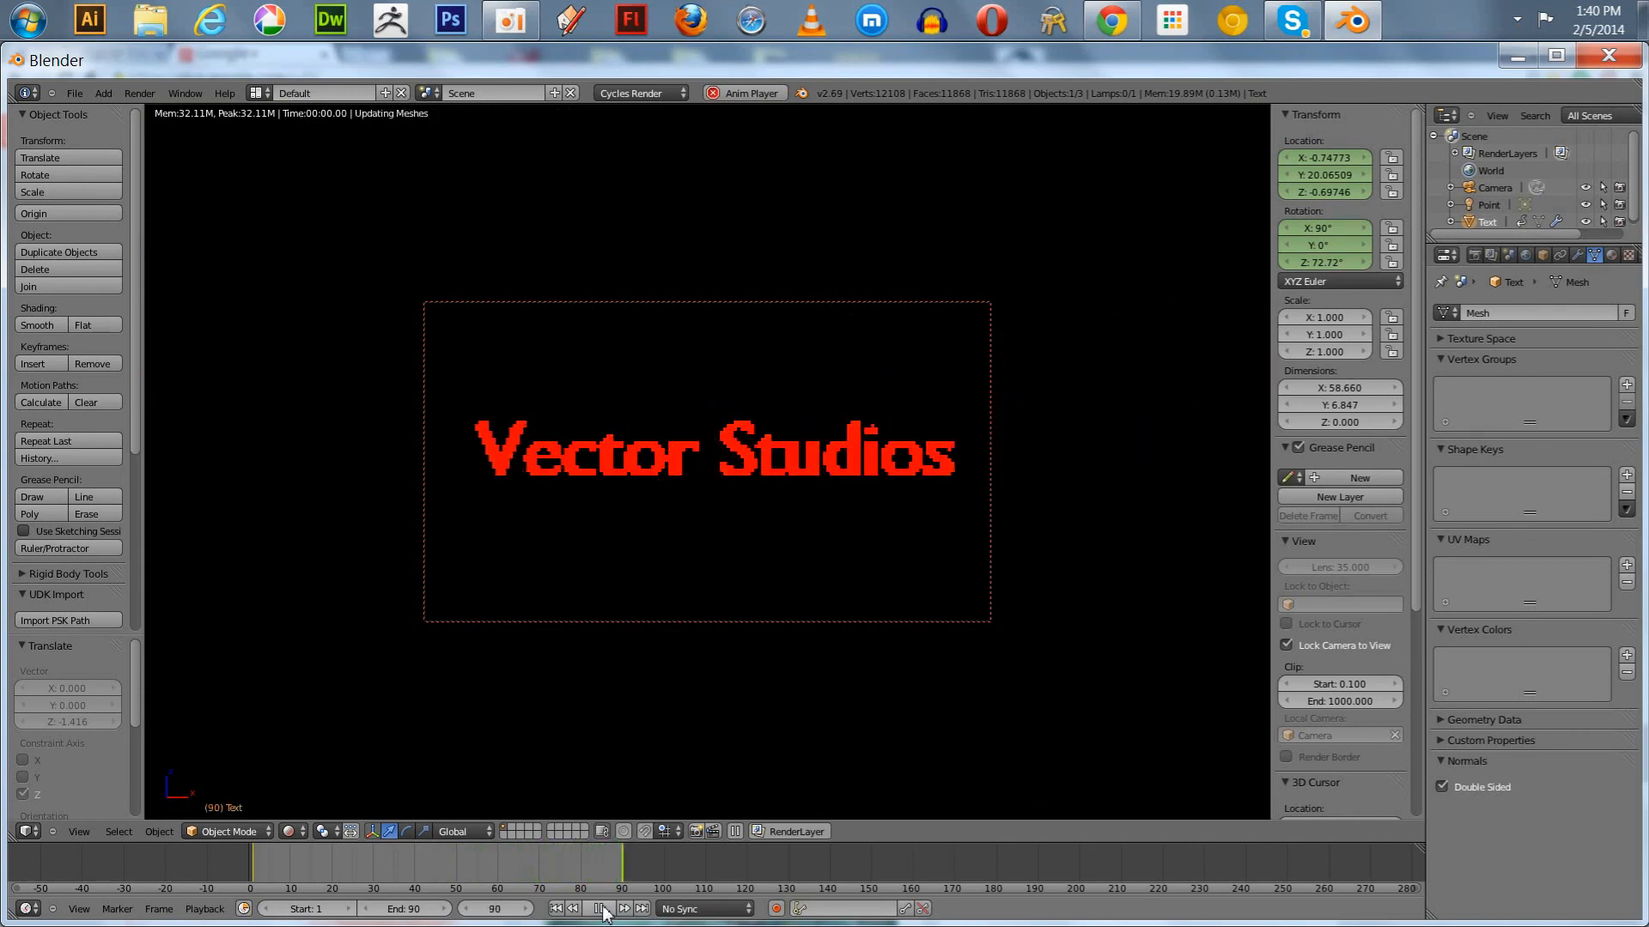
left_click(601, 909)
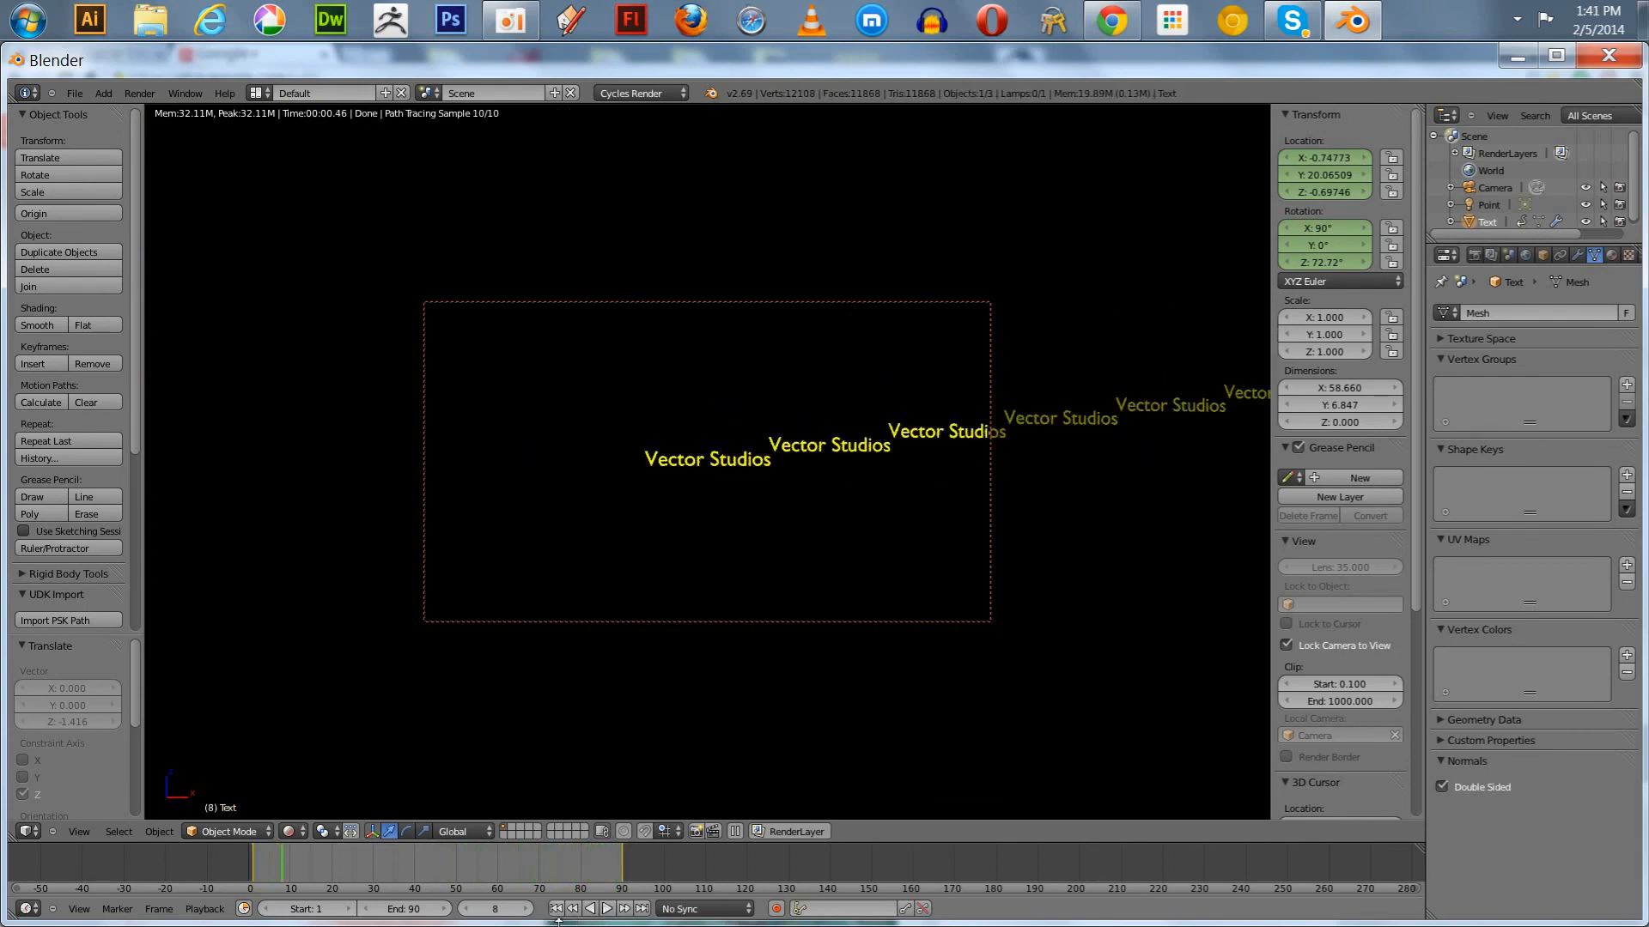
Return the animation to frame 1, then switch to Windows Explorer and select the ArfGrafix Preroll Array clip in the Videos library's Prerolls folder.
left_click(557, 908)
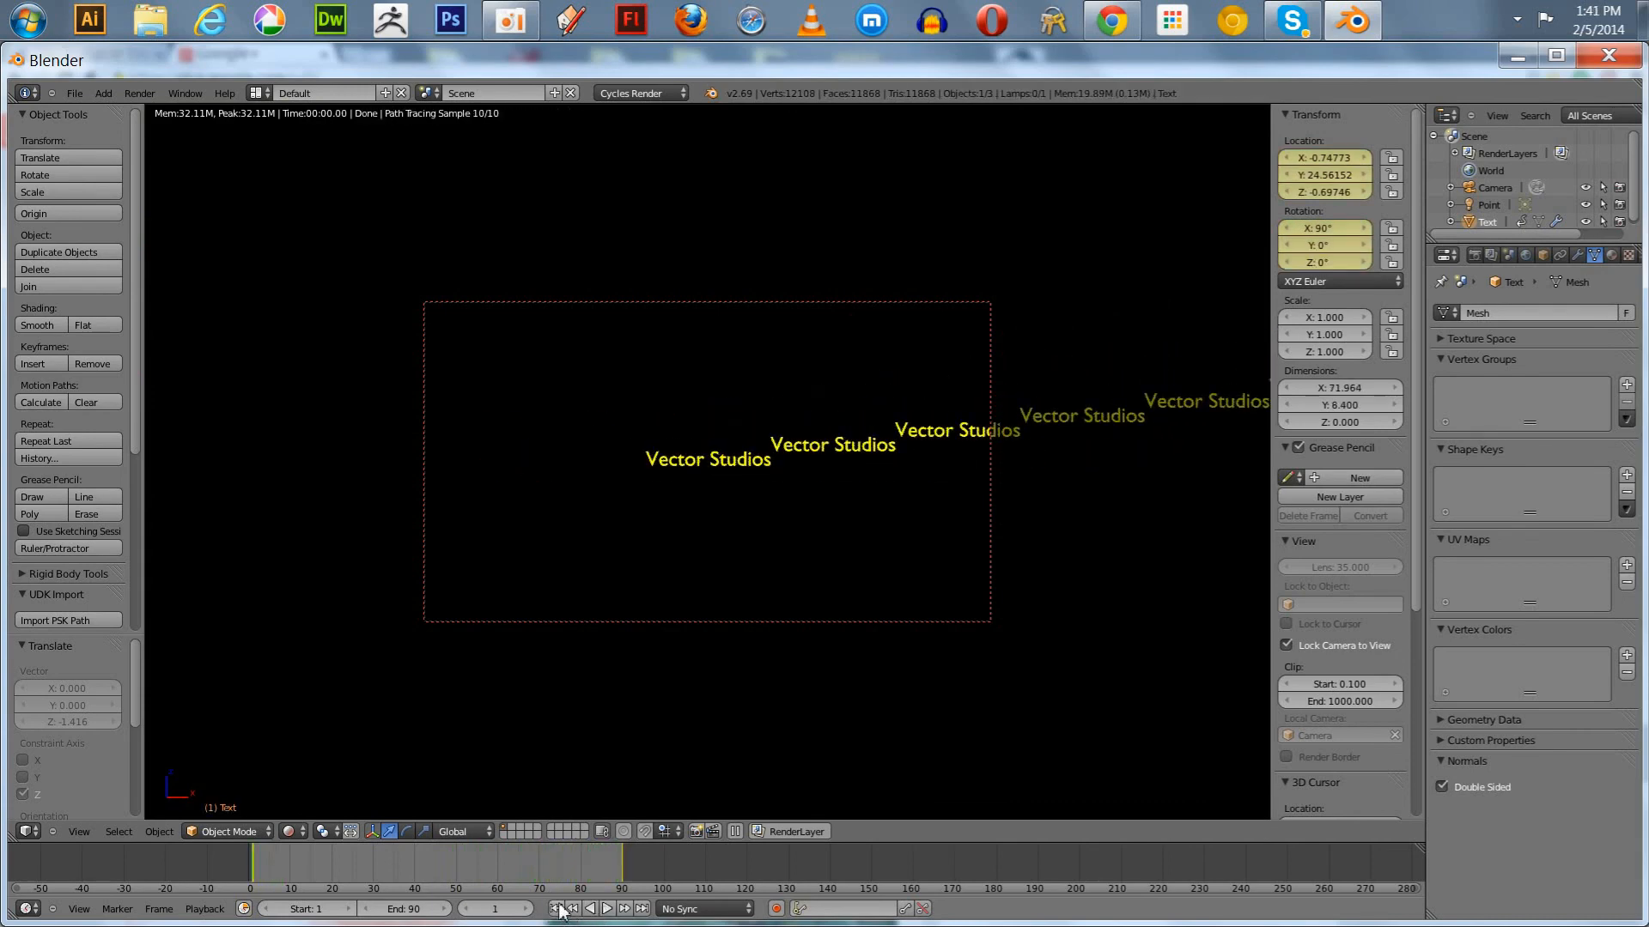
left_click(148, 23)
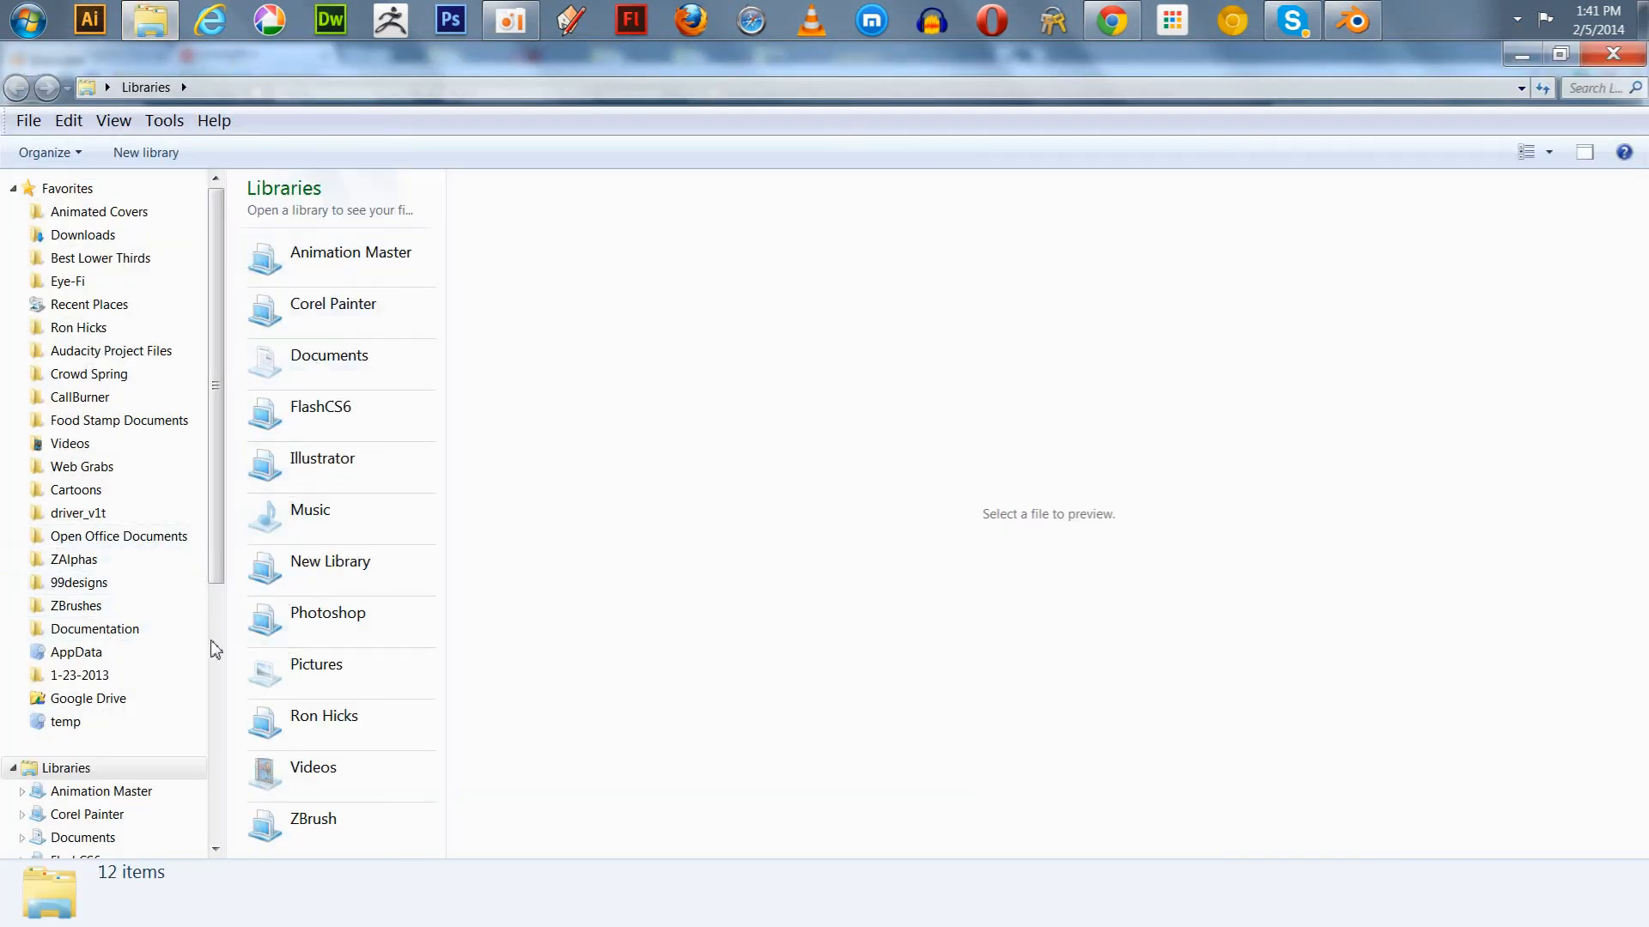
left_click_drag(219, 457, 204, 618)
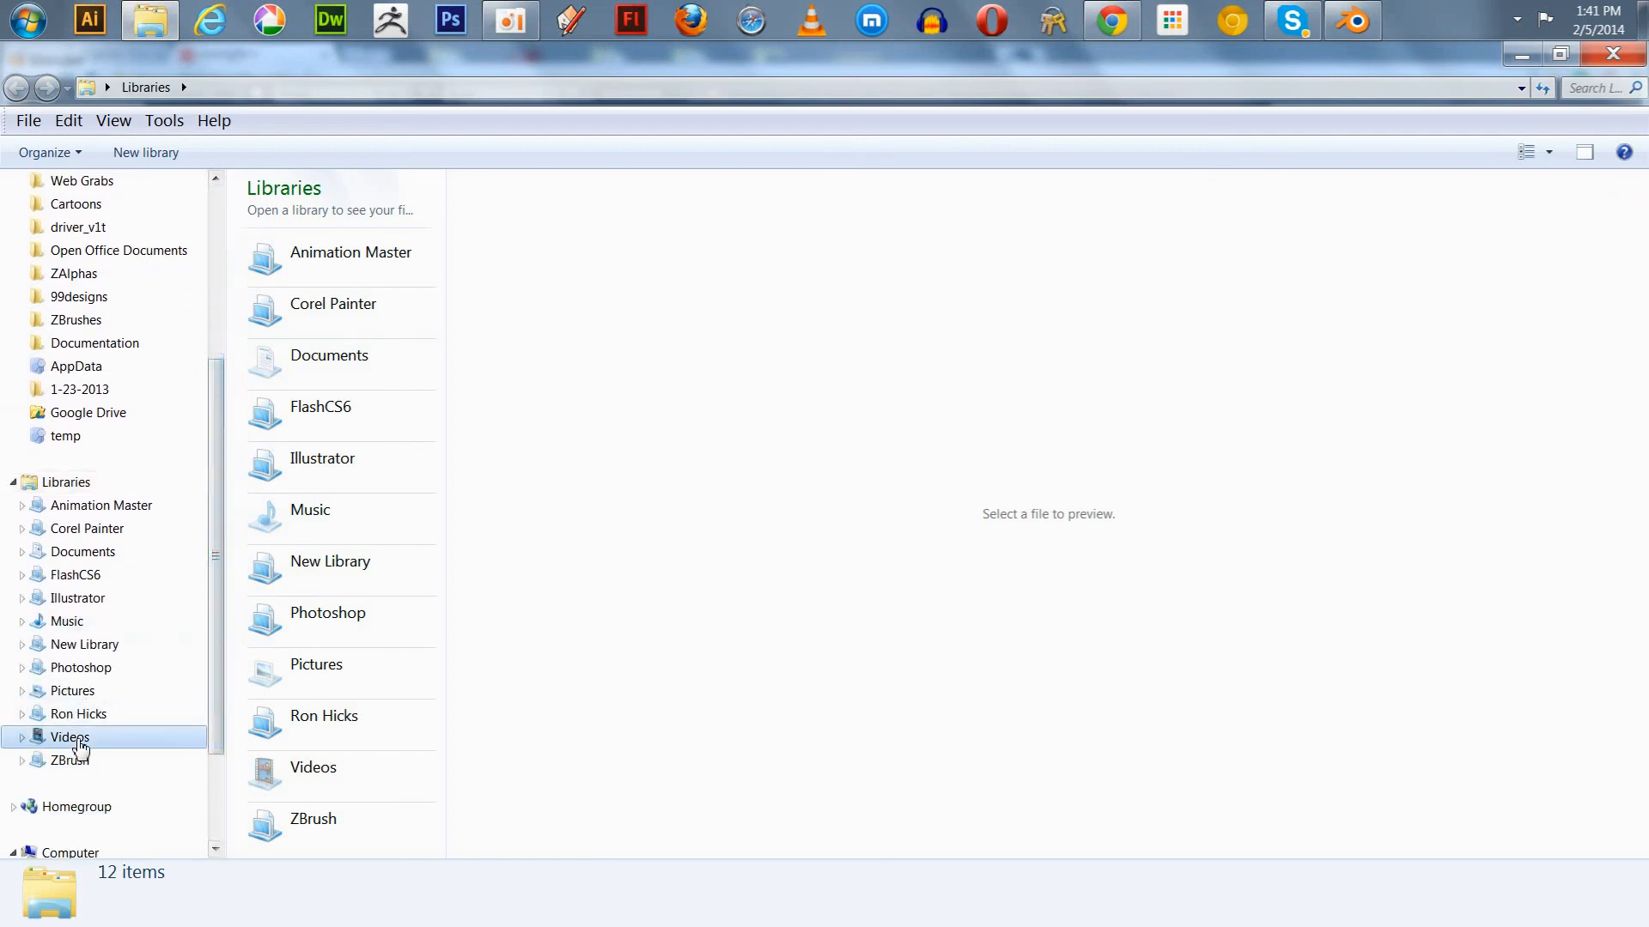
left_click(70, 737)
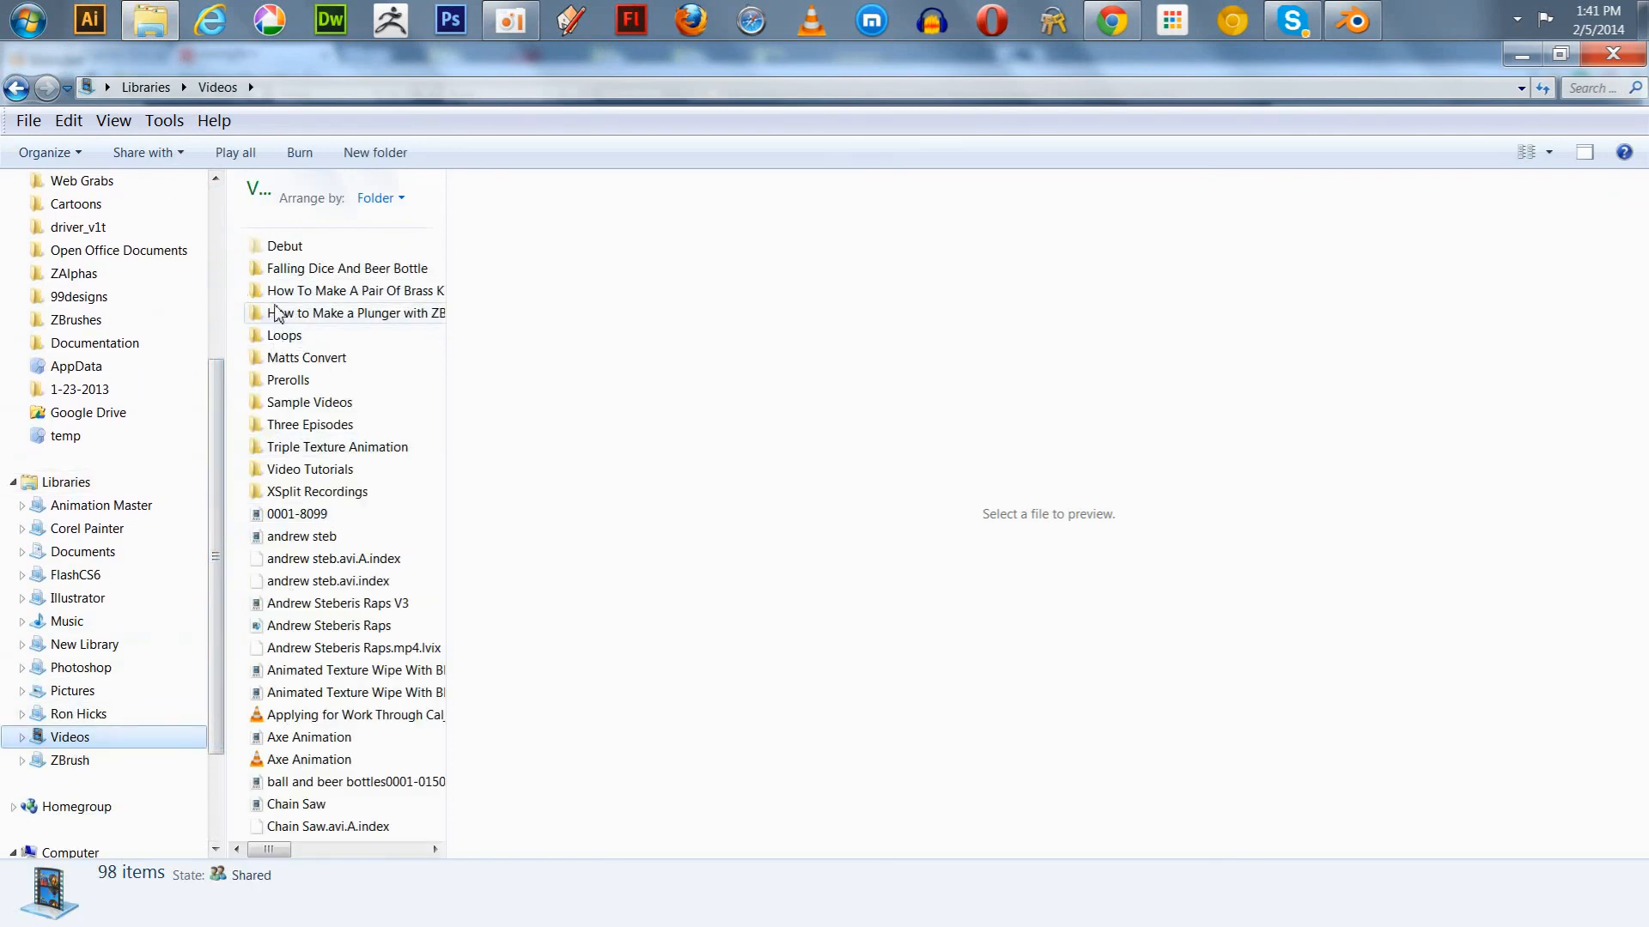
double_click(287, 380)
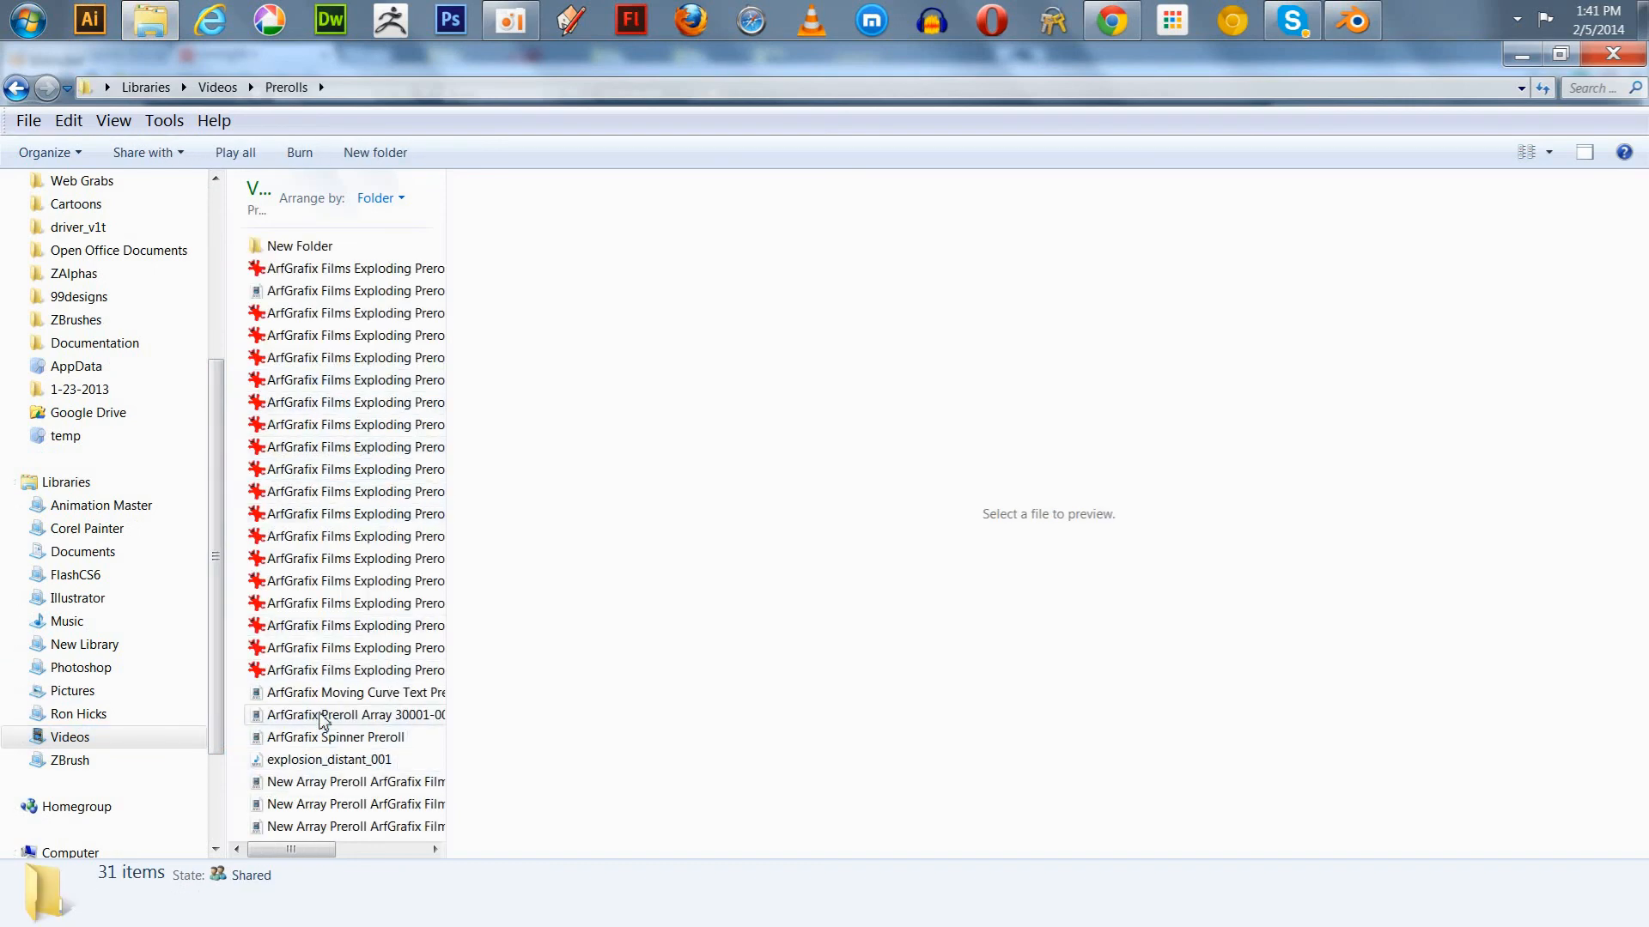
left_click(323, 719)
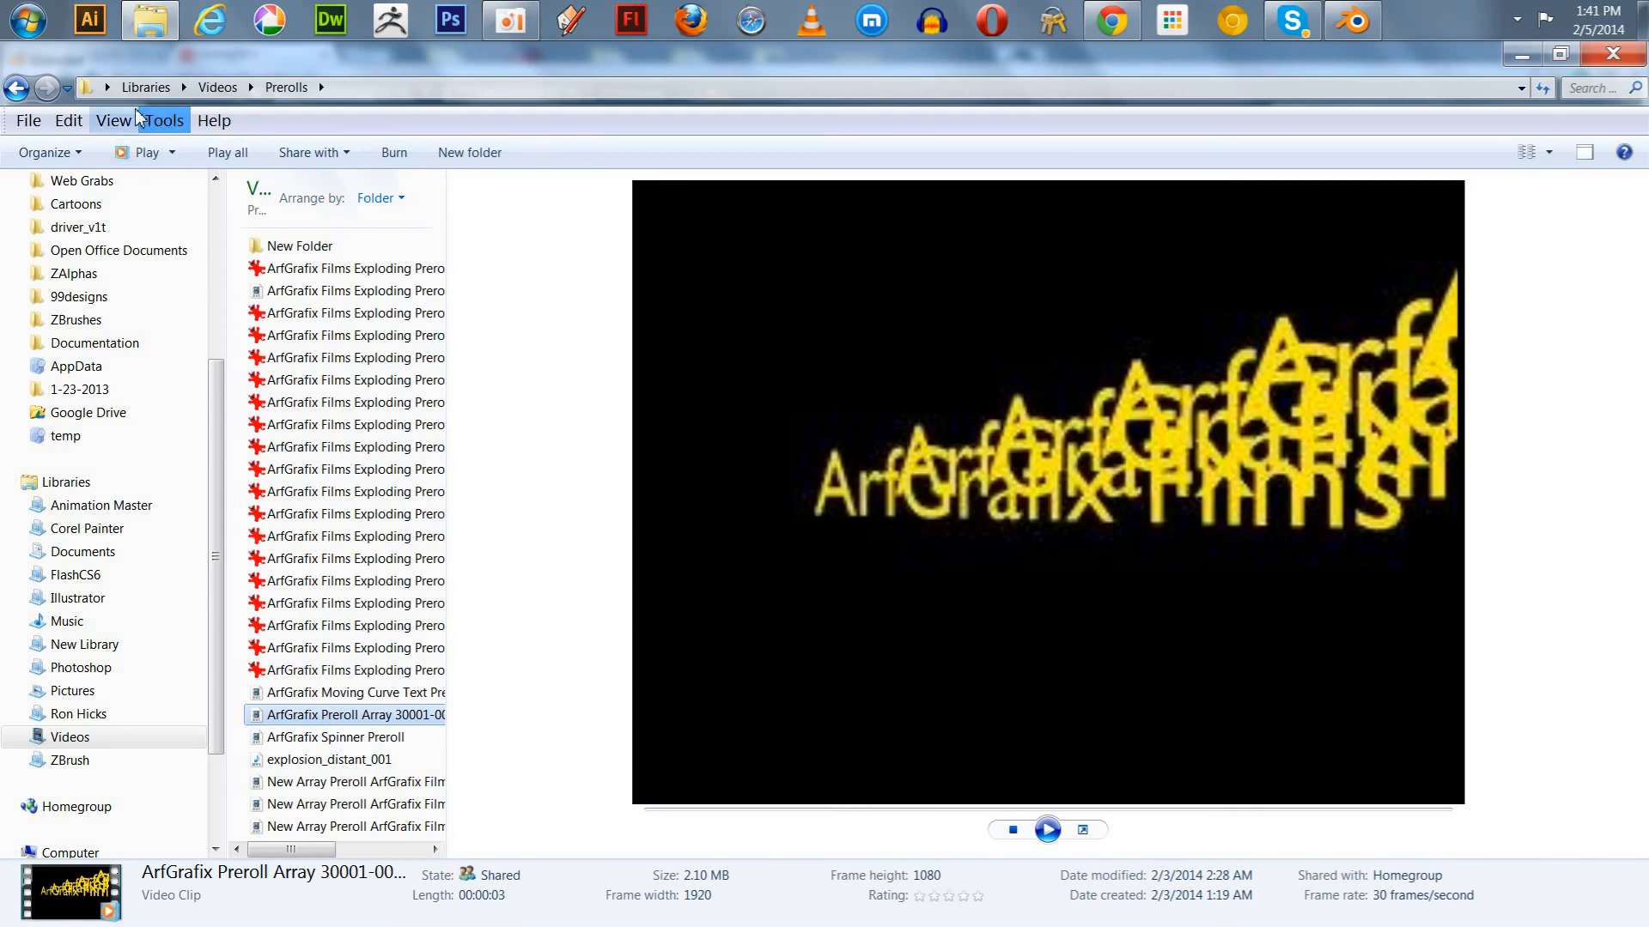
Preview the ArfGrafix Preroll Array clip to review its rotating text copies, pause it, and close Windows Explorer to return to Blender.
left_click(1046, 831)
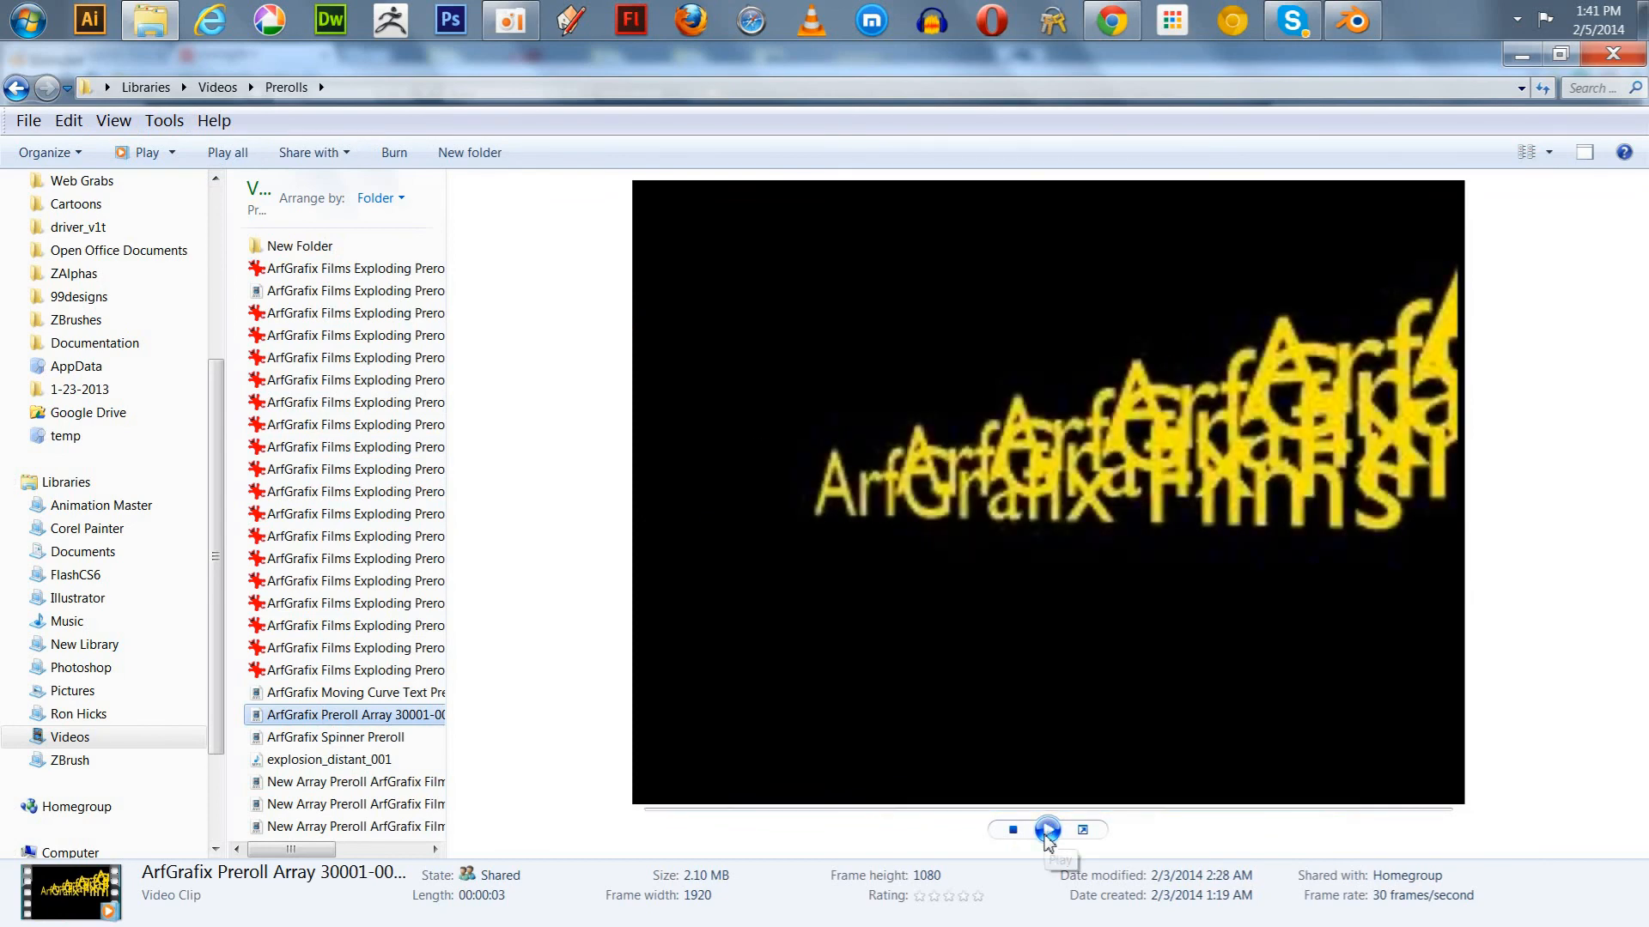
left_click(1047, 830)
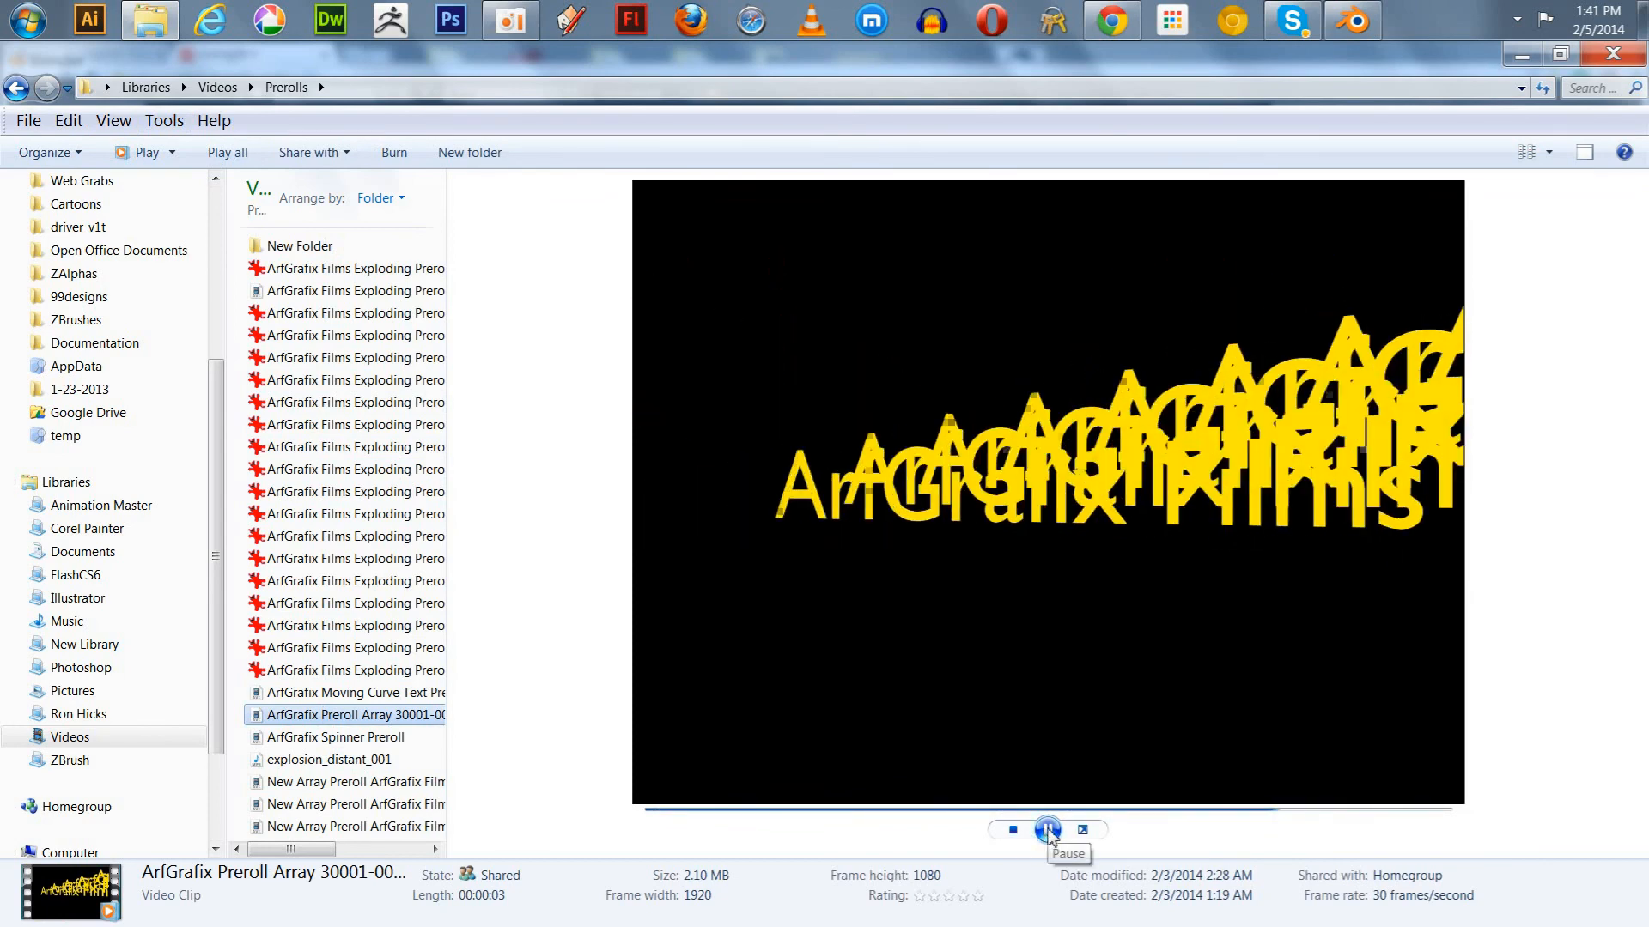
left_click(1046, 830)
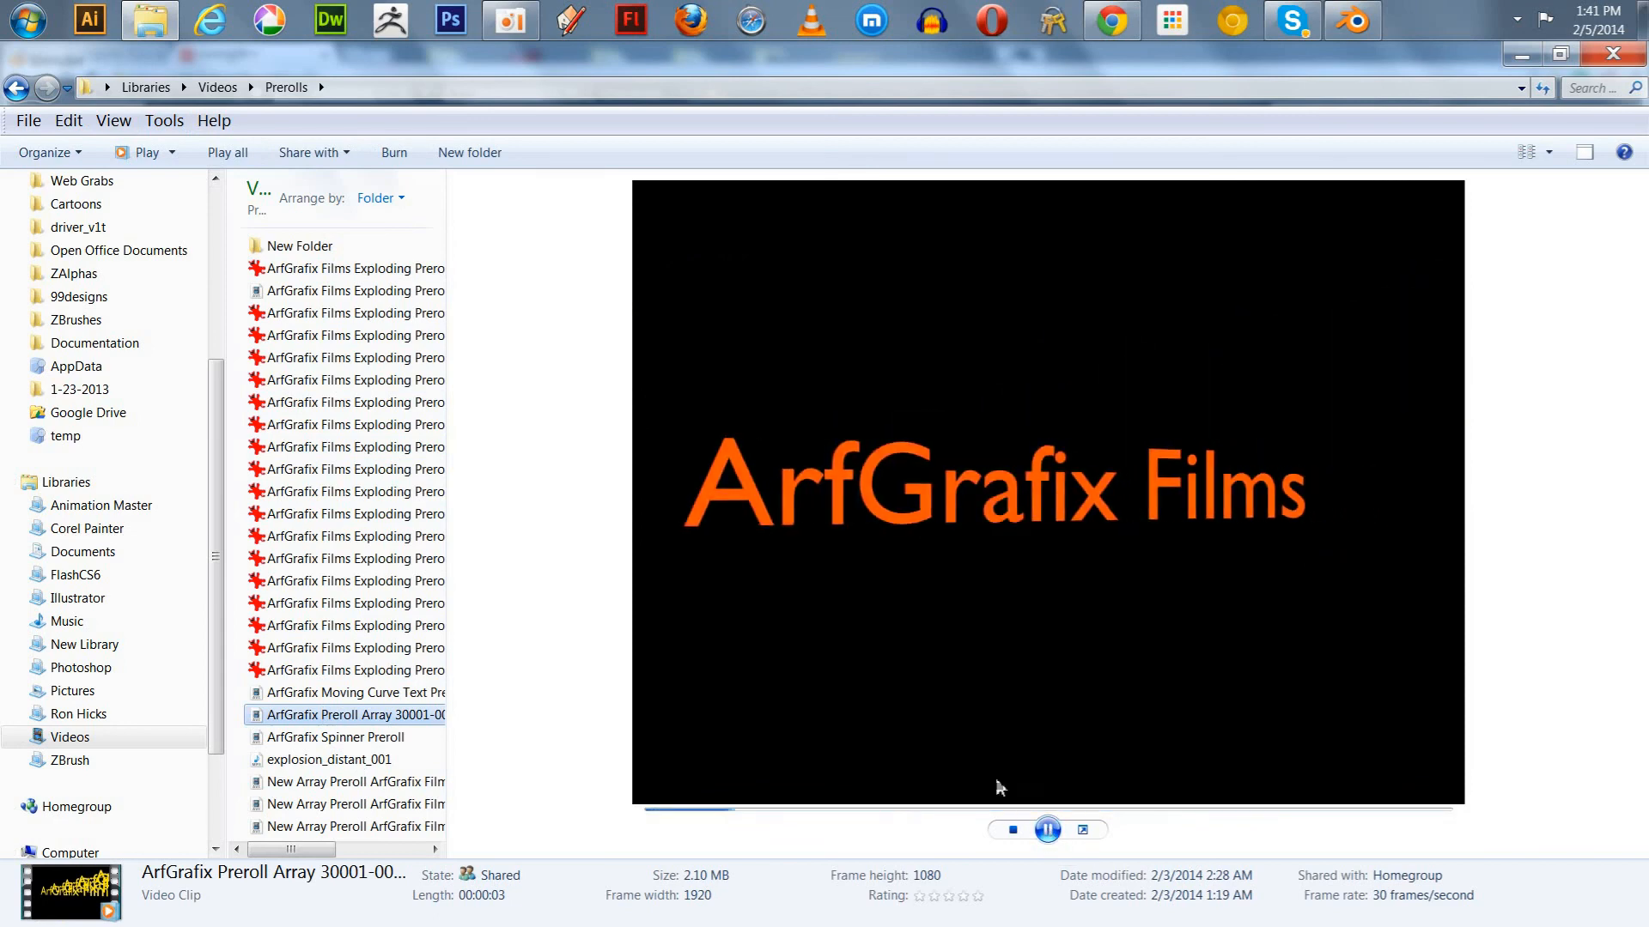
left_click(1048, 831)
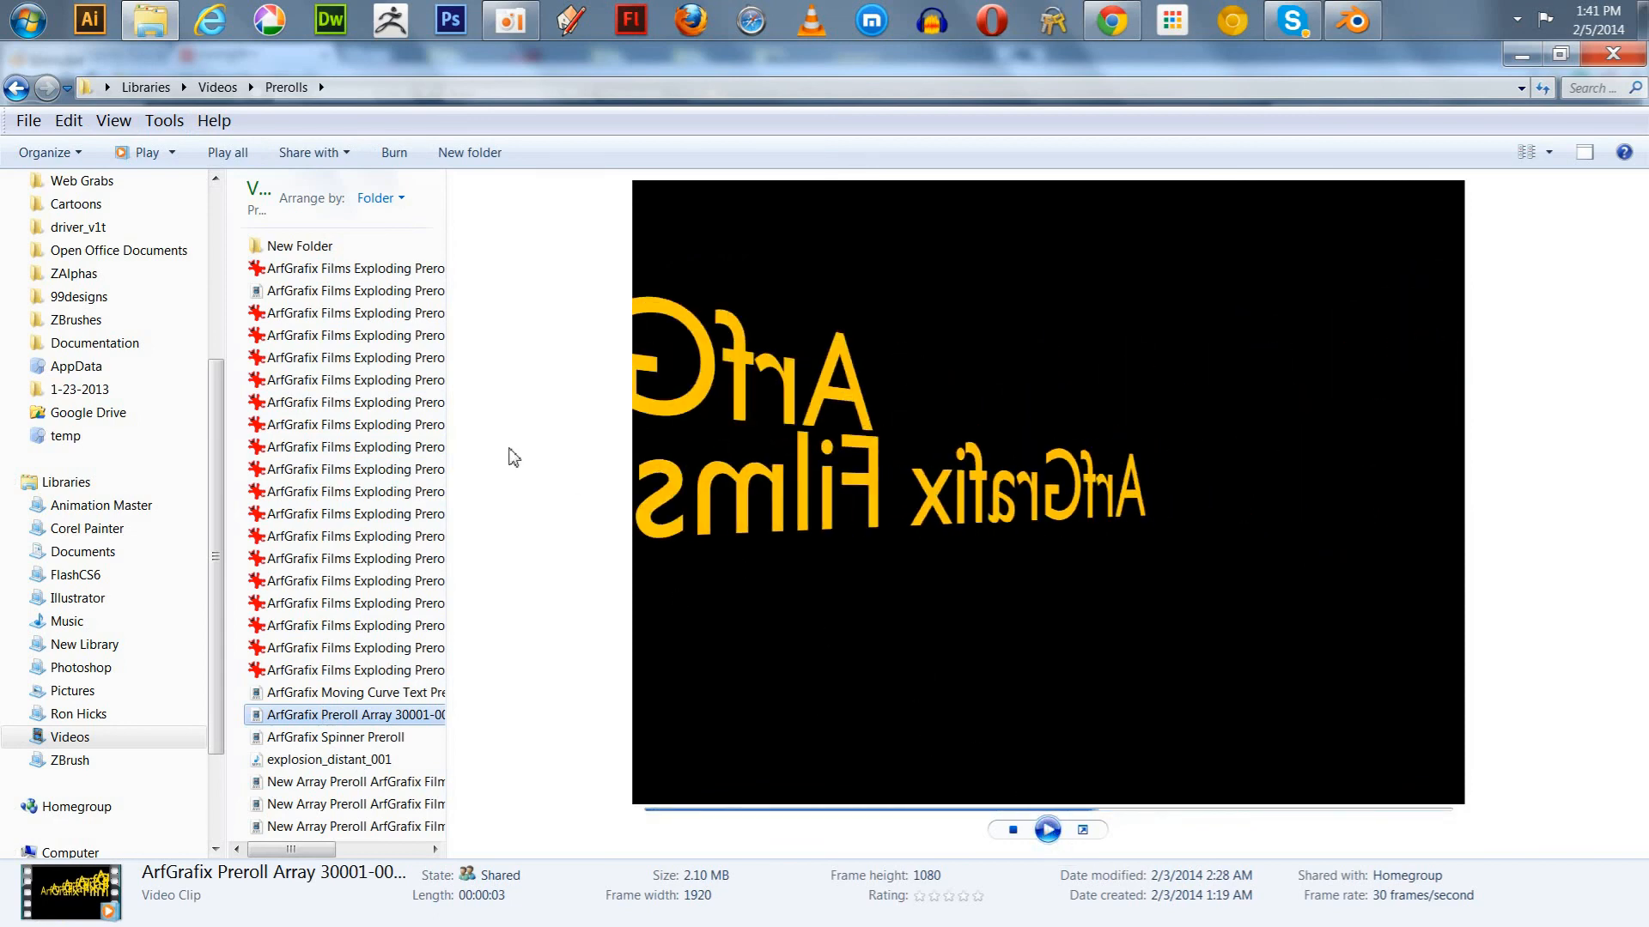
left_click(1616, 55)
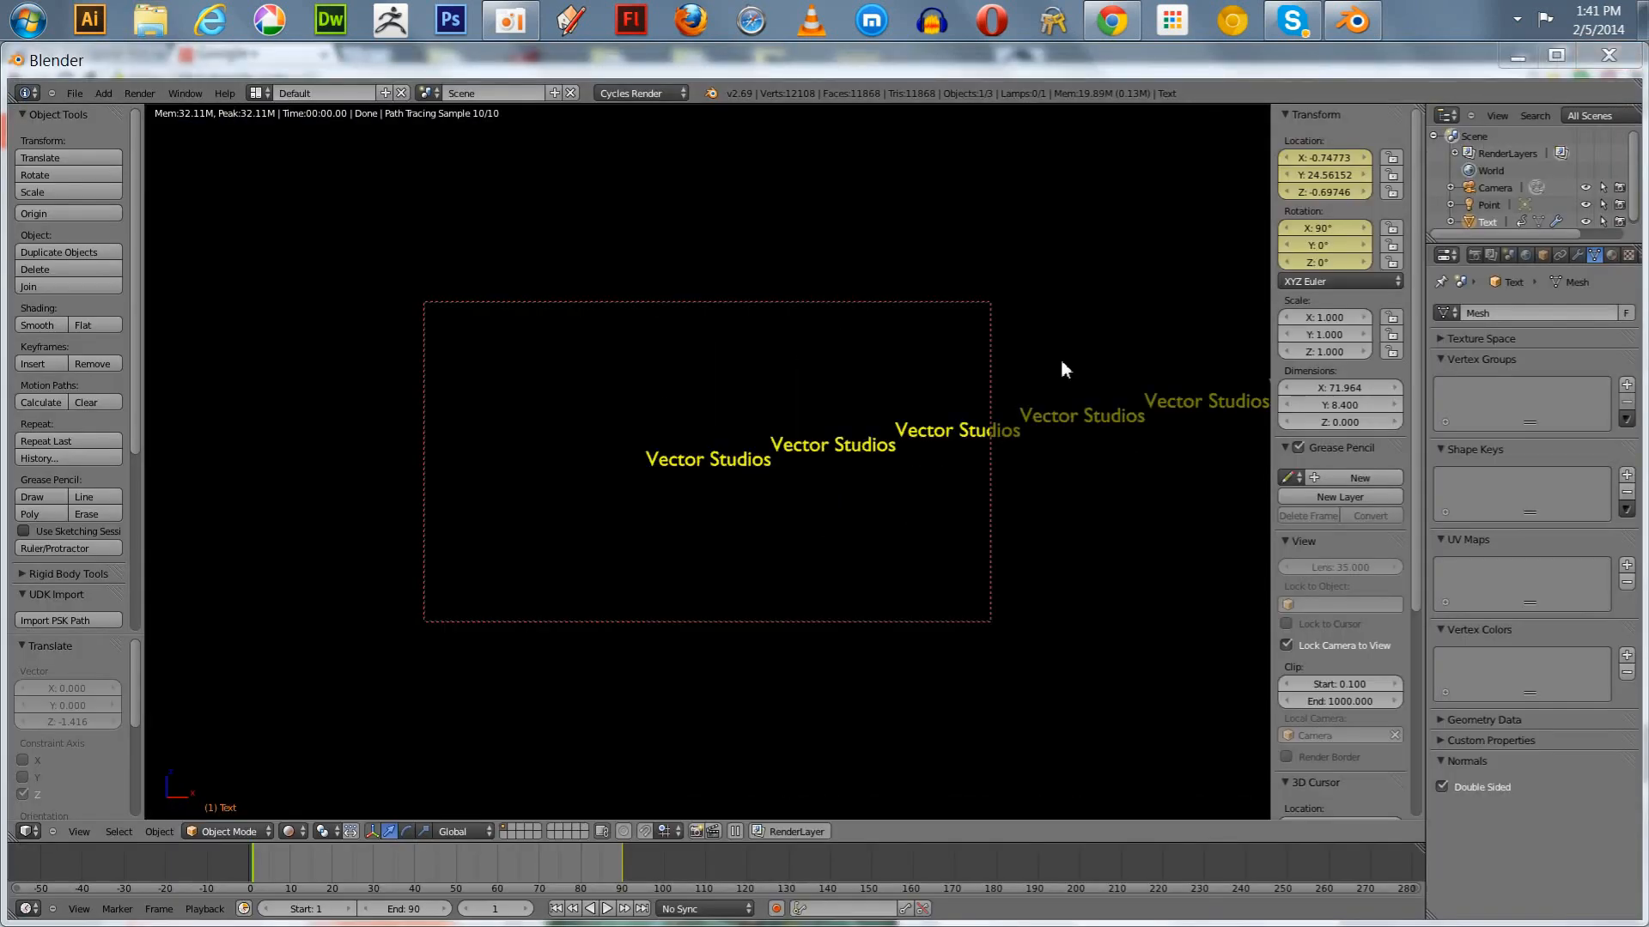